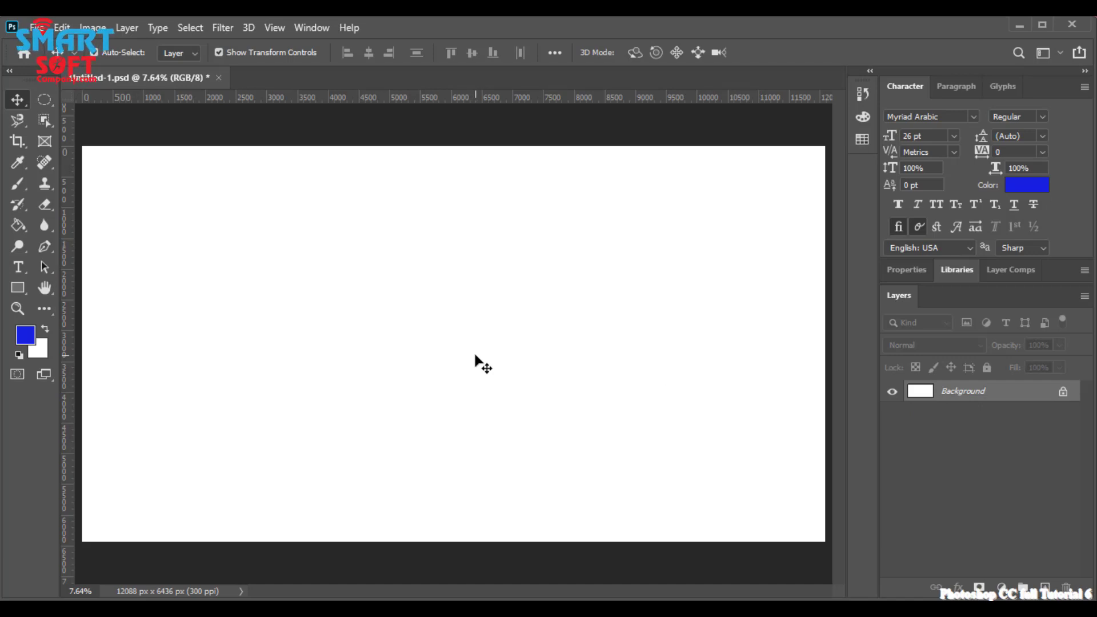
- Add a new layer above the background, activate the Brush tool and turn off its paint symmetry
click(1045, 589)
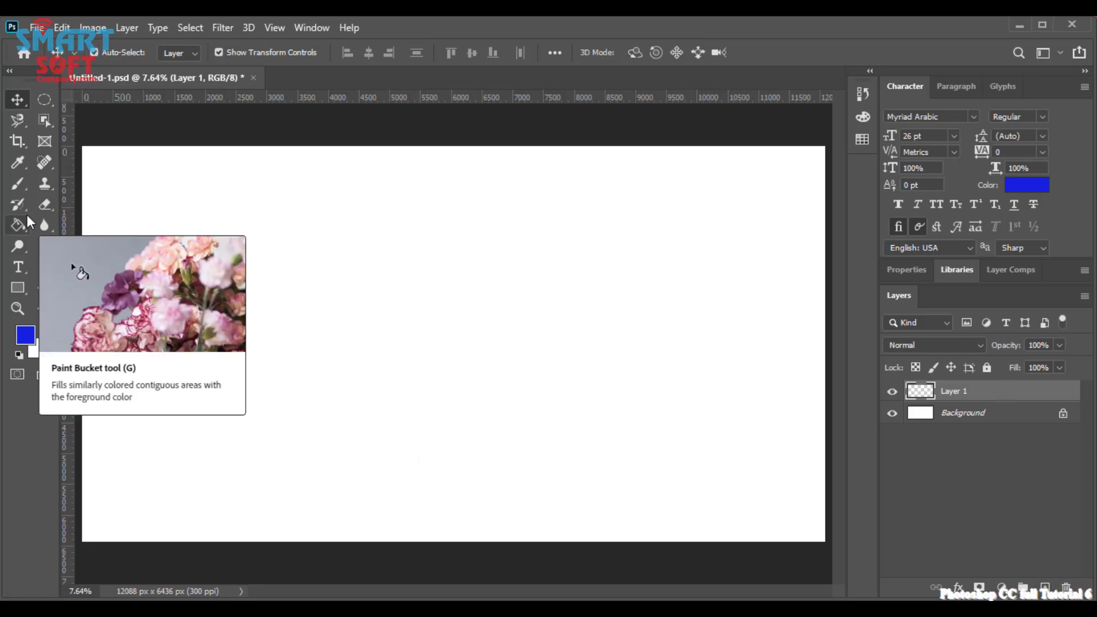
click(18, 184)
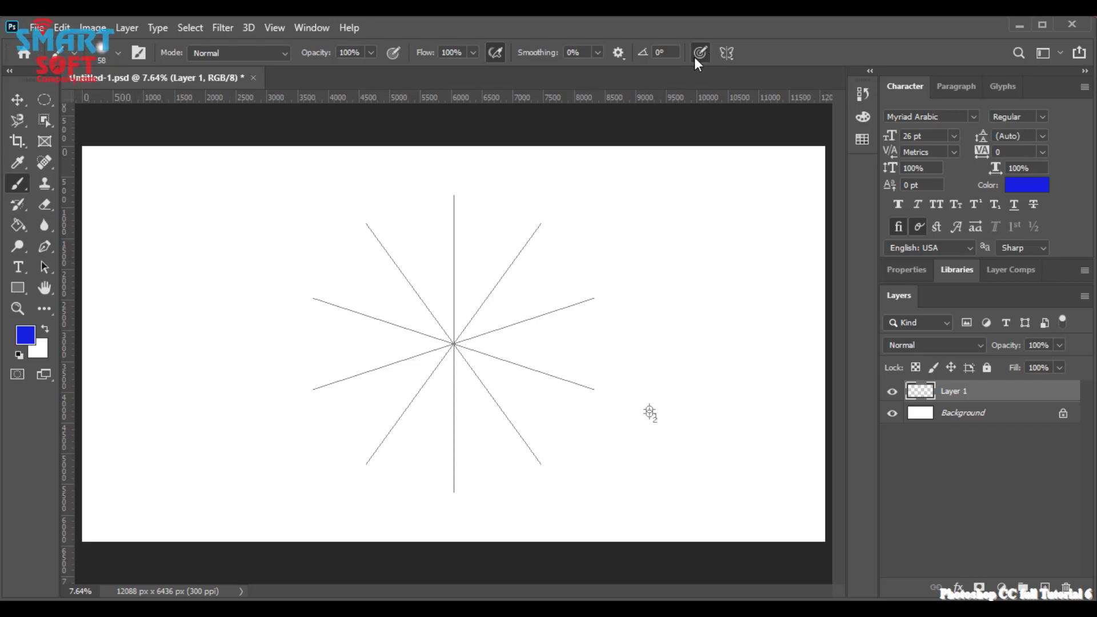
click(722, 54)
click(752, 74)
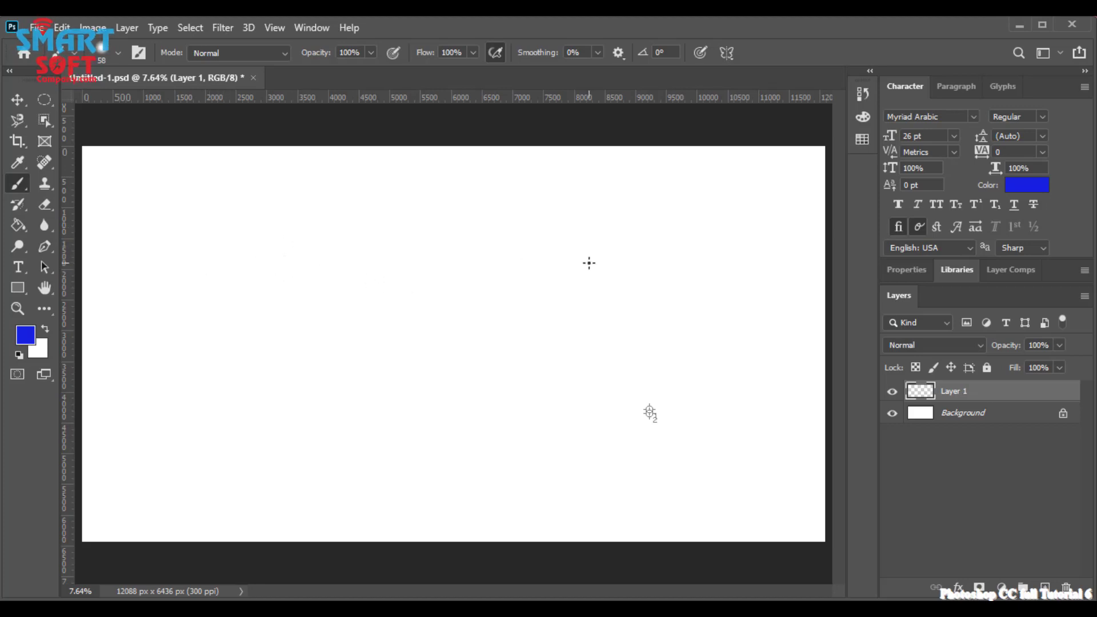
- Paint a thin blue test arc across the upper middle of the canvas, undo it and reactivate the Brush tool
mouse_move(562, 252)
mouse_down()
mouse_move(461, 238)
mouse_move(370, 328)
mouse_move(372, 351)
mouse_move(385, 333)
mouse_up()
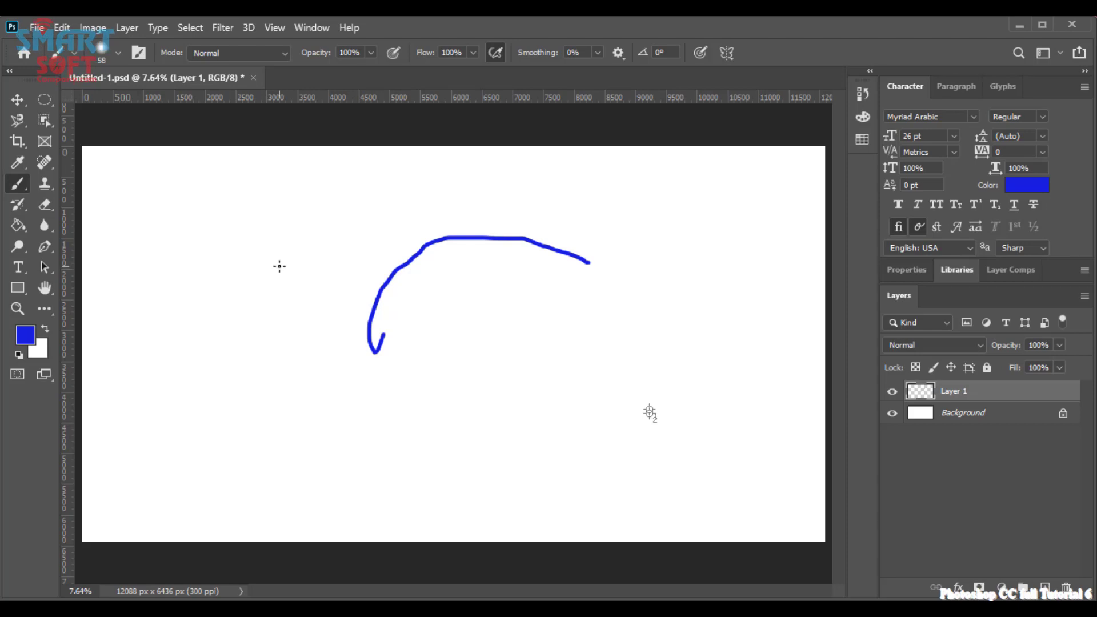
key(ctrl+z)
key(z)
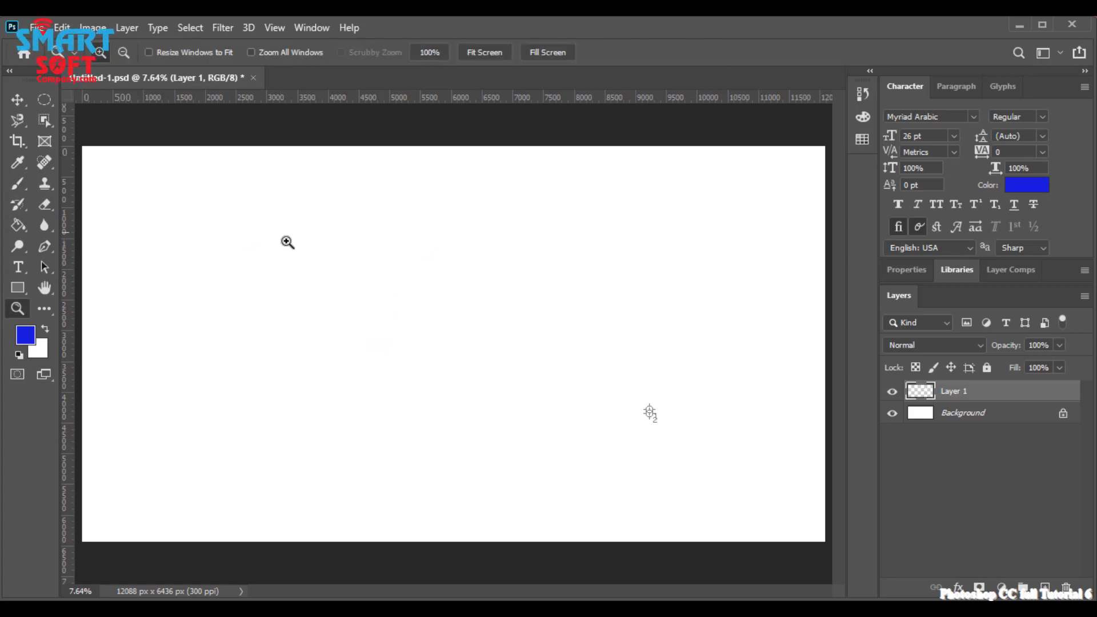
click(18, 183)
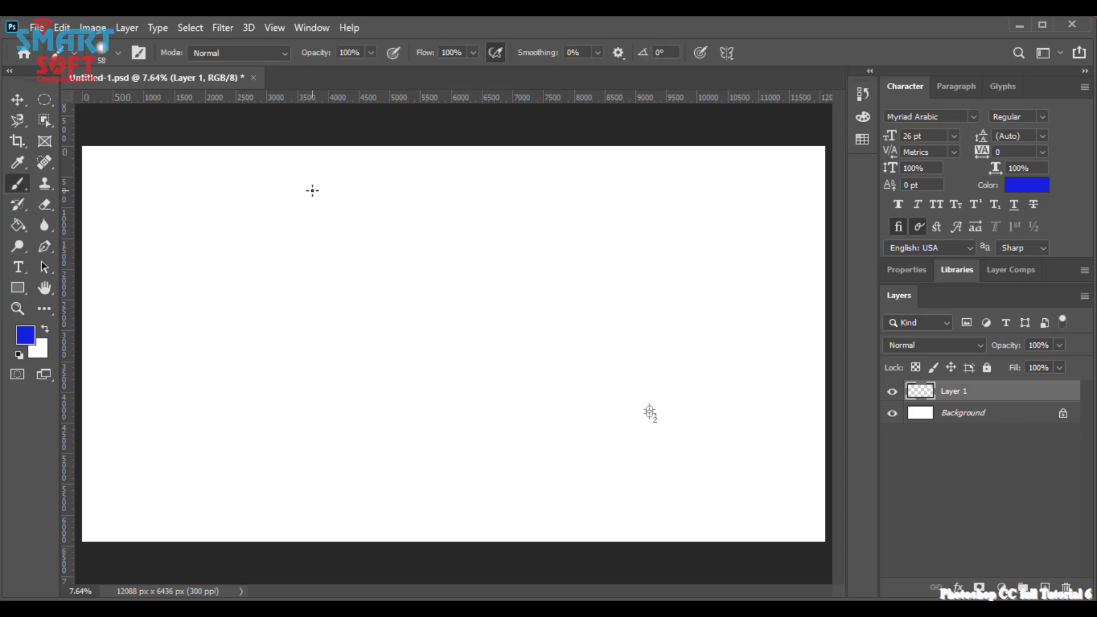
- Set the brush size to 1811 px and paint a thick blue U-shaped stroke across Layer 1
right_click(313, 237)
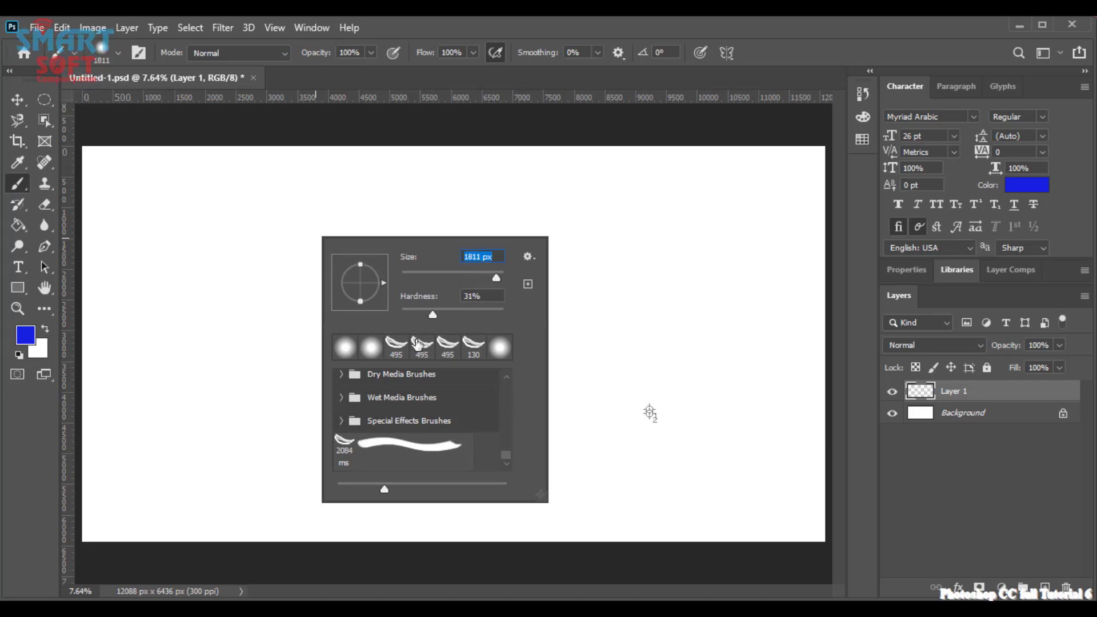
drag(251, 238, 200, 359)
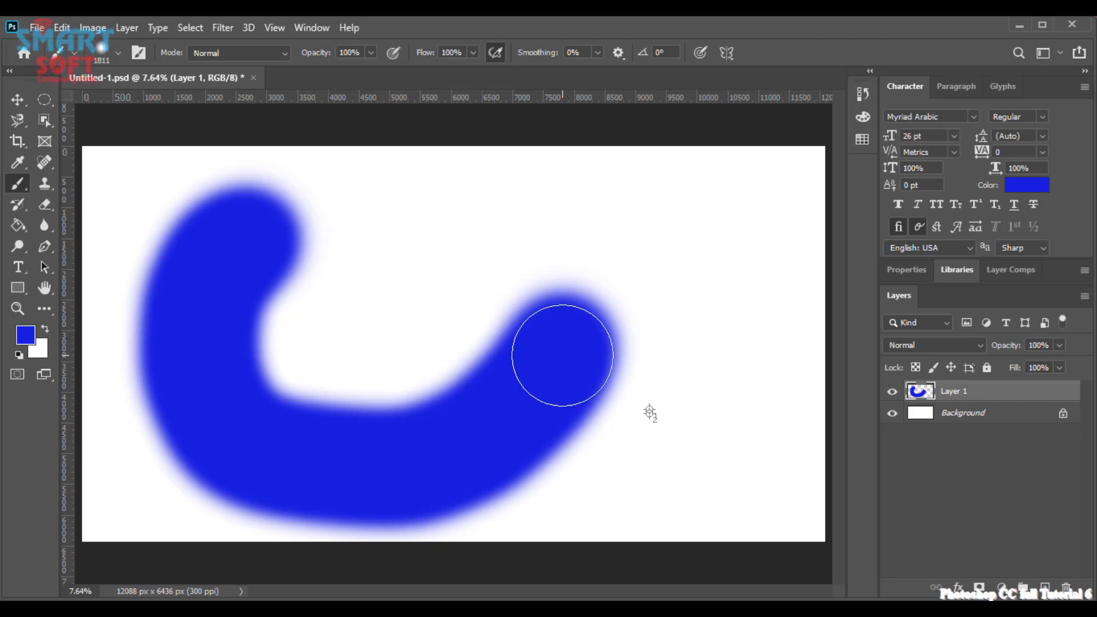
- Move the thick blue stroke on Layer 1 toward the right of the canvas and scale it down slightly
key(v)
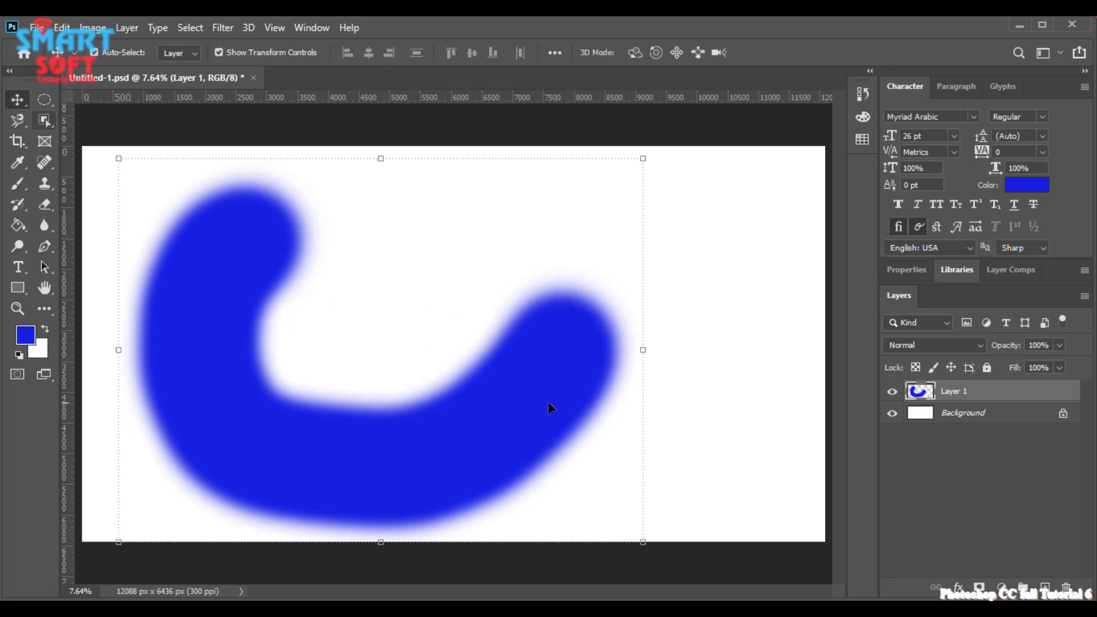
mouse_move(538, 397)
mouse_down()
mouse_move(609, 367)
mouse_move(495, 360)
mouse_move(516, 410)
mouse_move(524, 396)
mouse_move(599, 374)
mouse_up()
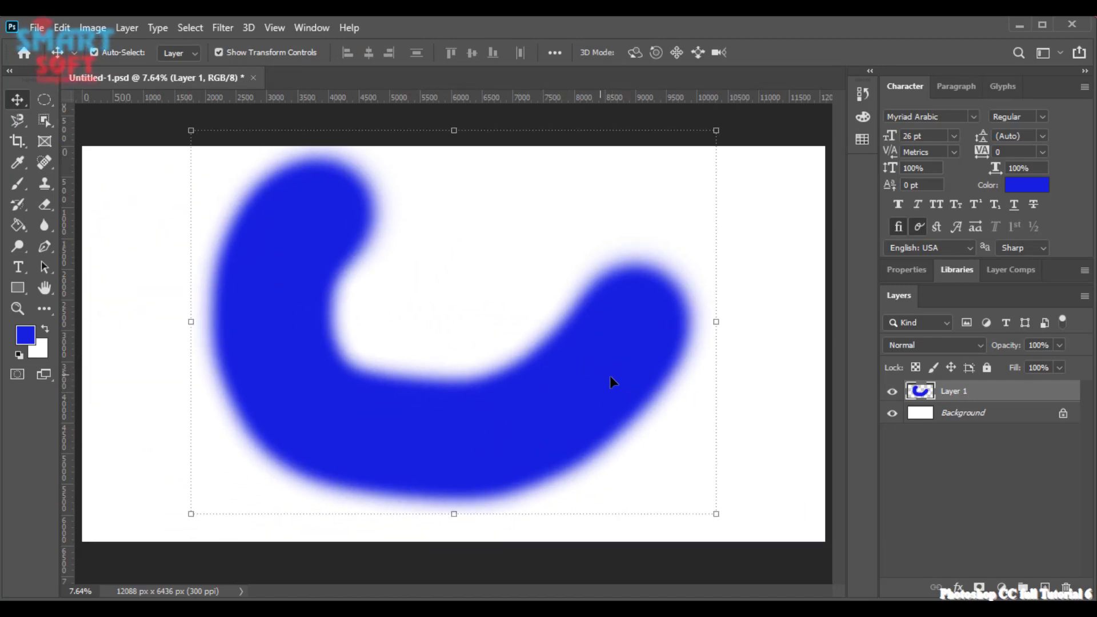
mouse_move(265, 340)
mouse_down()
mouse_move(246, 349)
mouse_move(171, 291)
mouse_up()
drag(164, 148, 222, 201)
key(Escape)
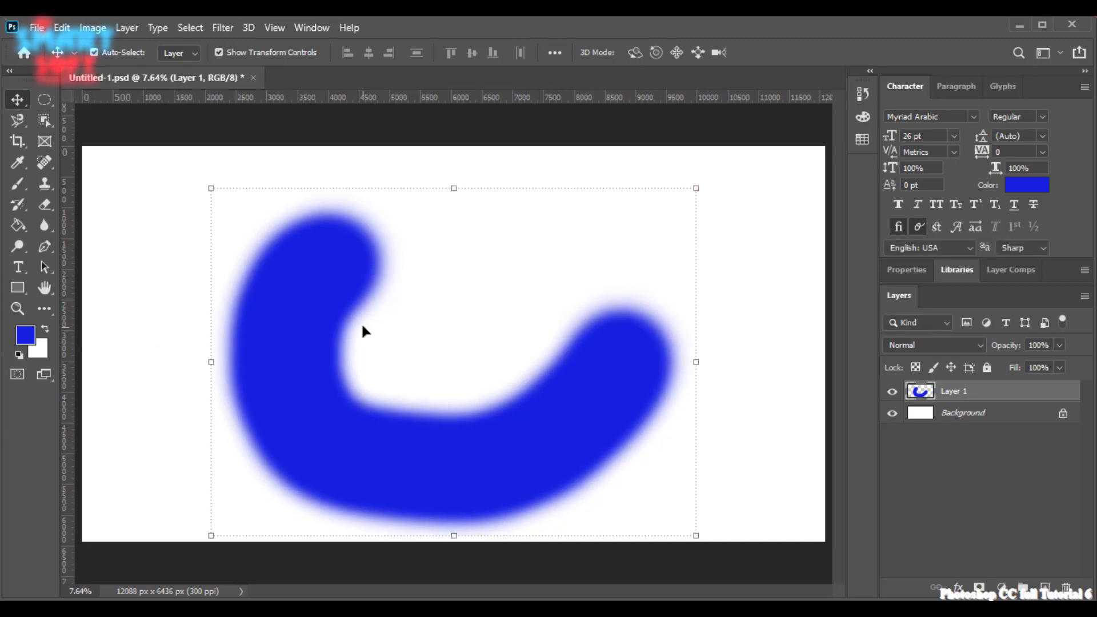
drag(291, 320, 355, 301)
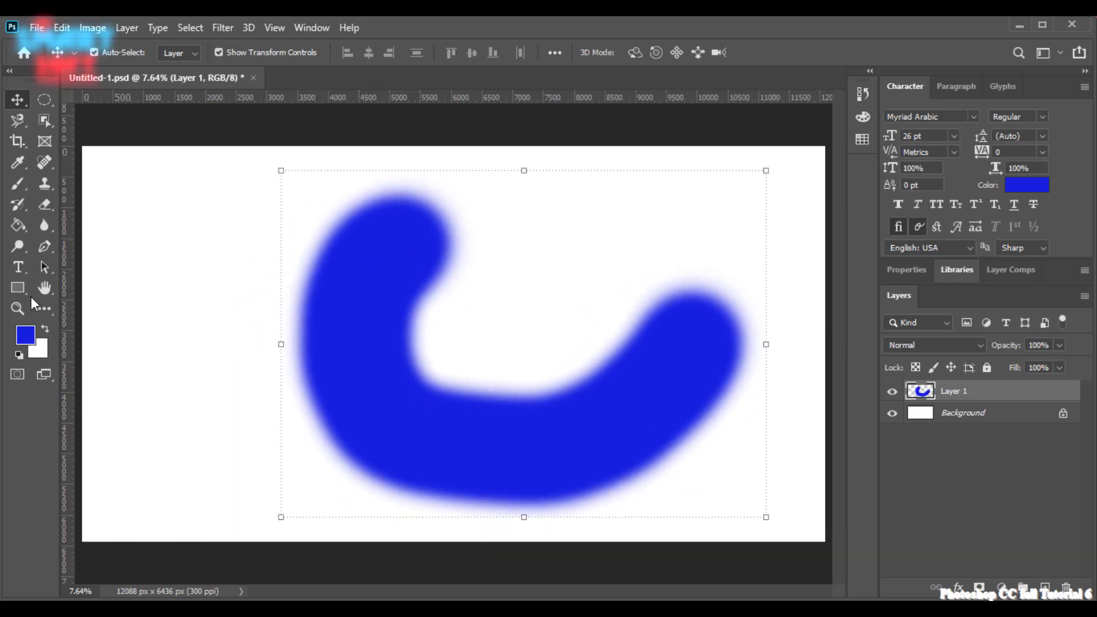
- Swap the foreground and background colours, swap them back and delete Layer 1
click(46, 328)
click(46, 327)
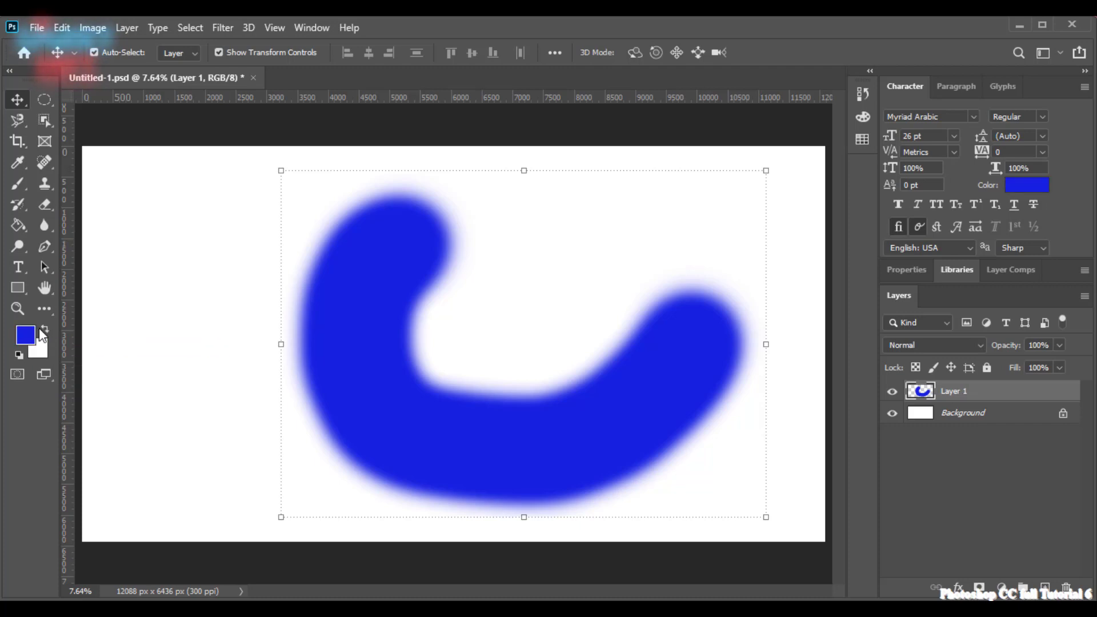
key(Delete)
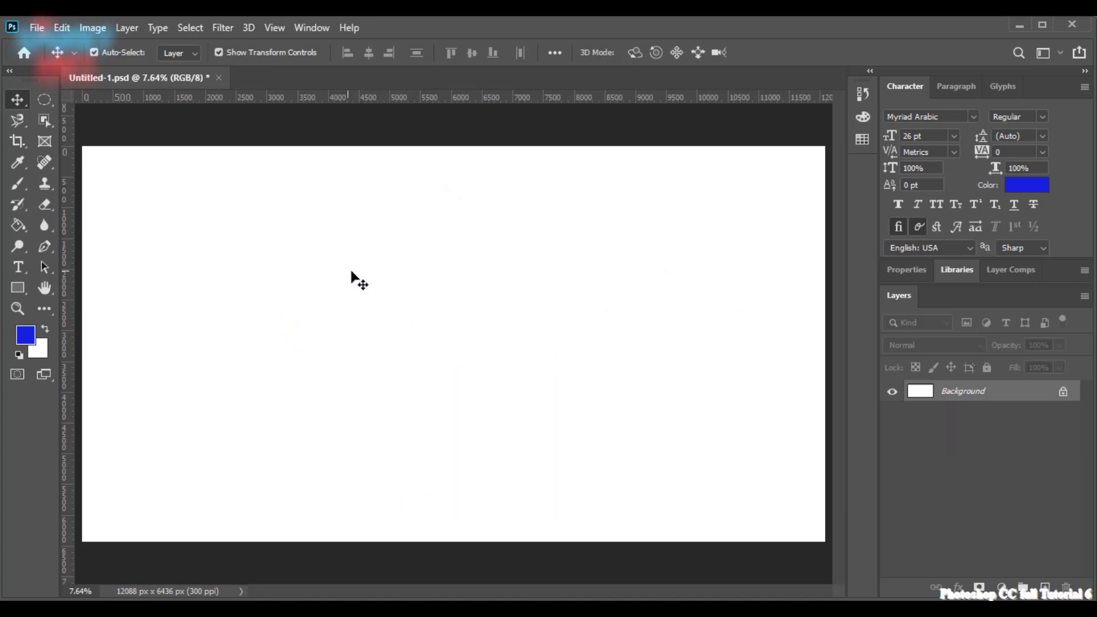
- Activate the Brush tool and set the brush size to 1102 px
key(b)
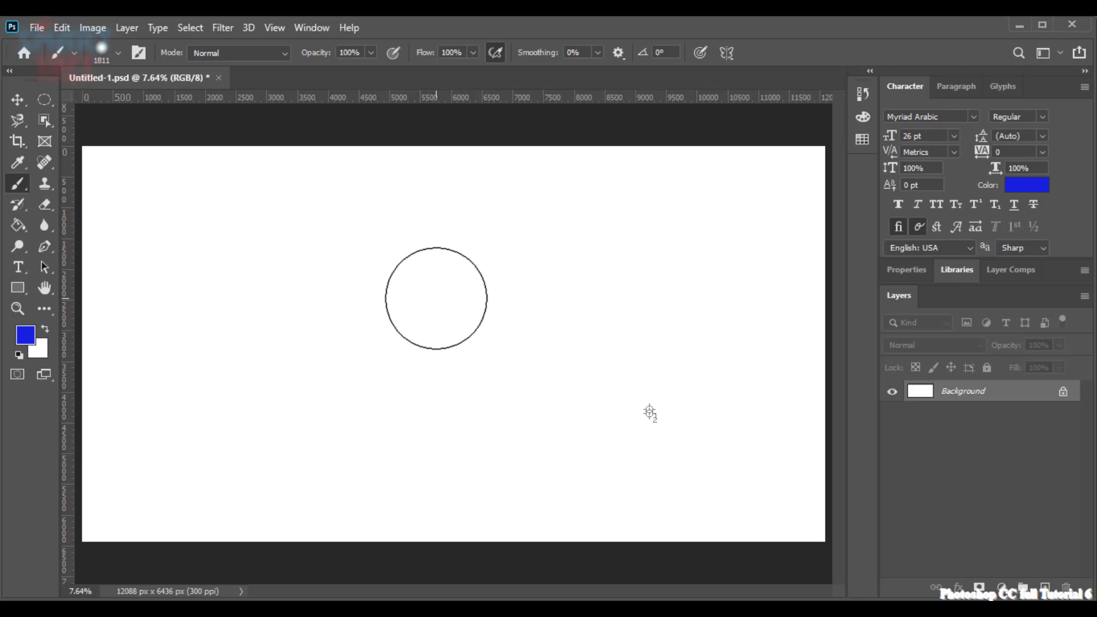
right_click(436, 298)
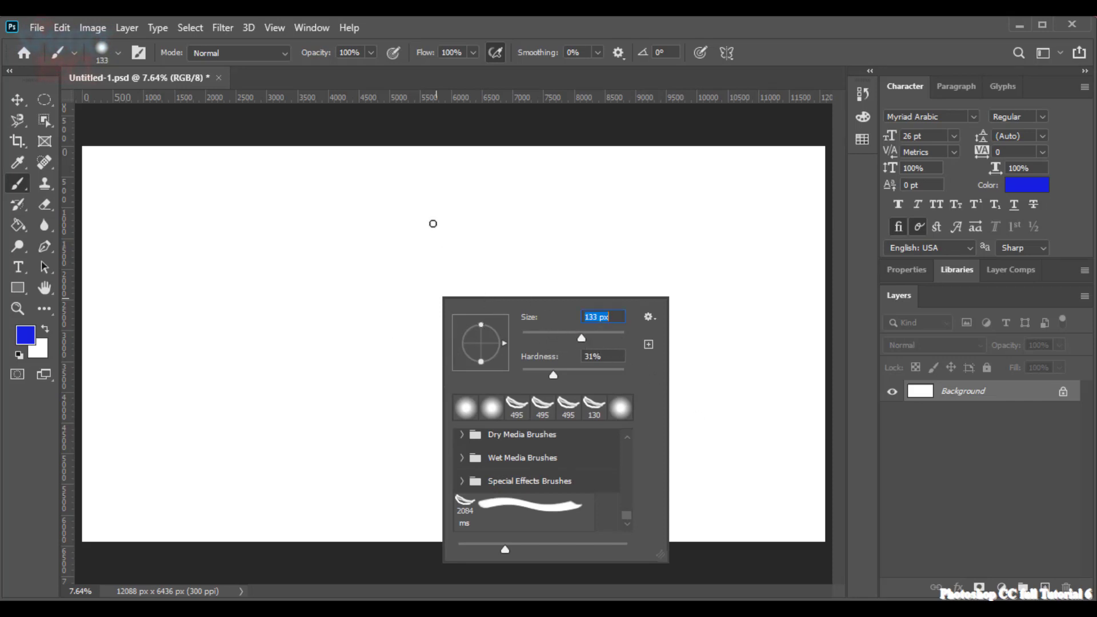
drag(581, 338, 613, 337)
click(442, 17)
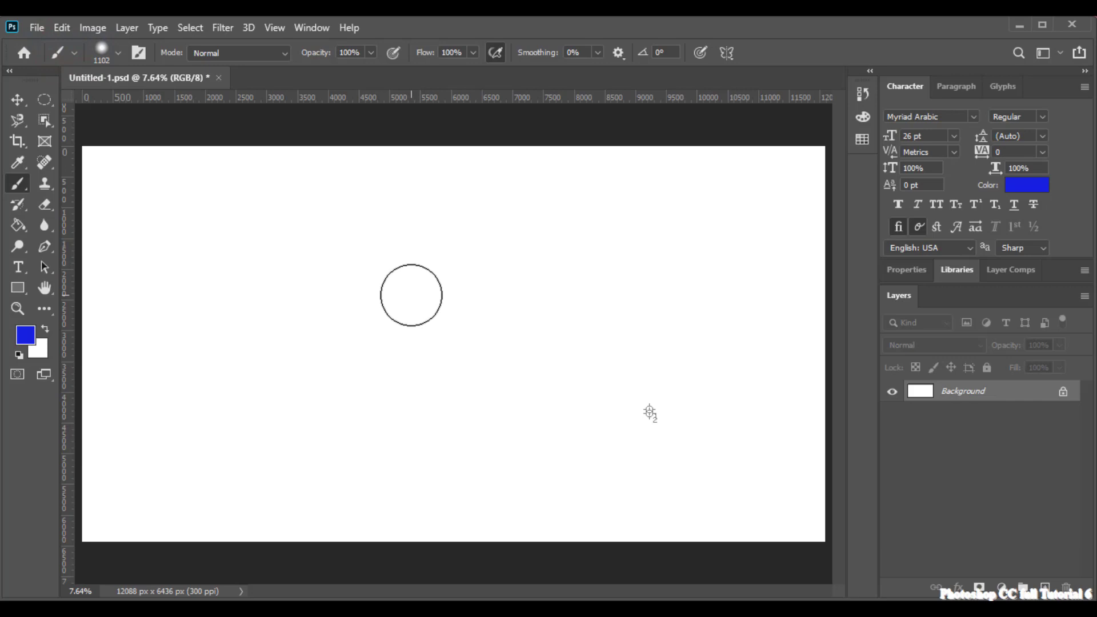
shift+right_click(466, 295)
key(Escape)
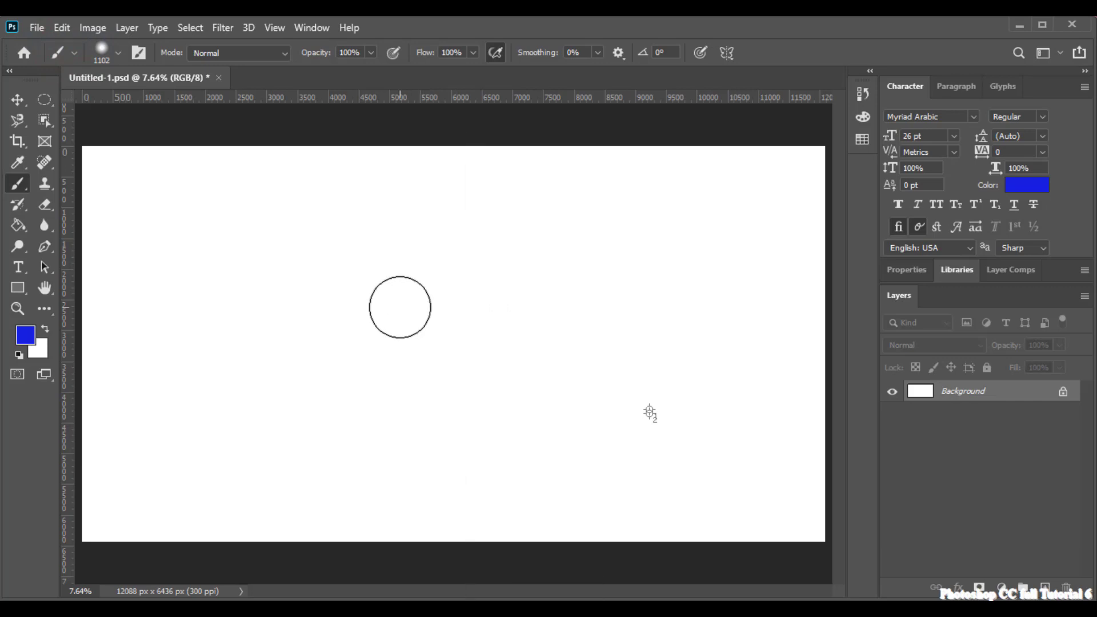
- Enlarge the brush to 4056 px directly on the canvas and paint a big soft blue blob in the middle
drag(437, 336, 449, 341)
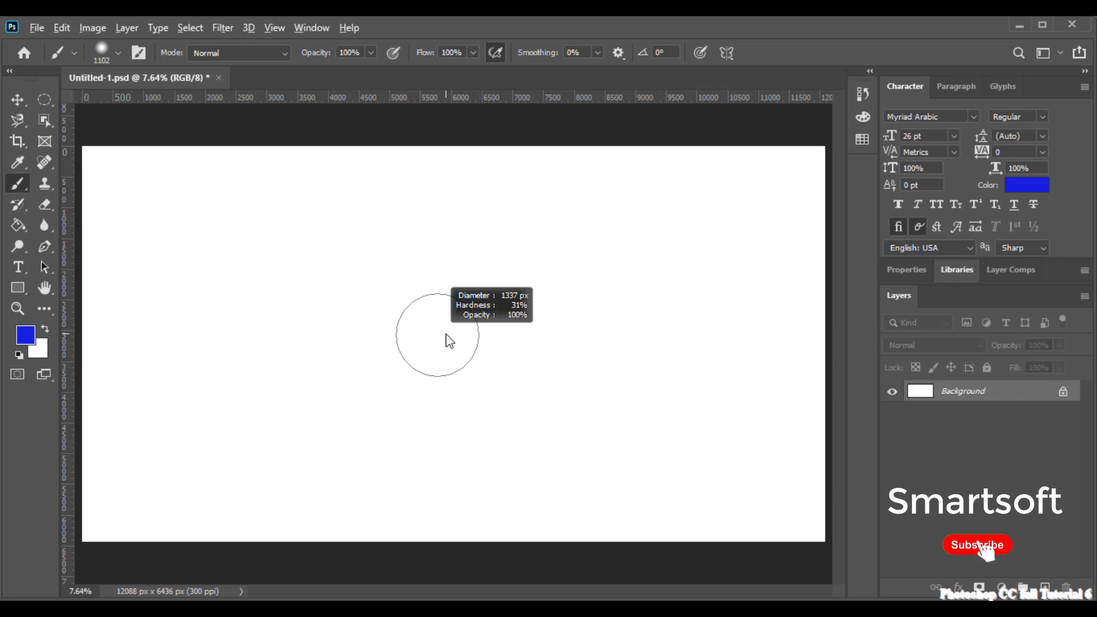
mouse_move(447, 335)
mouse_down()
mouse_move(549, 328)
mouse_move(405, 325)
mouse_move(506, 345)
mouse_move(518, 318)
mouse_move(505, 269)
mouse_move(480, 350)
mouse_move(677, 343)
mouse_move(443, 335)
mouse_move(642, 337)
mouse_move(759, 363)
mouse_move(453, 360)
mouse_move(685, 354)
mouse_move(541, 350)
mouse_move(608, 358)
mouse_move(590, 348)
mouse_move(649, 343)
mouse_move(589, 340)
mouse_move(657, 329)
mouse_up()
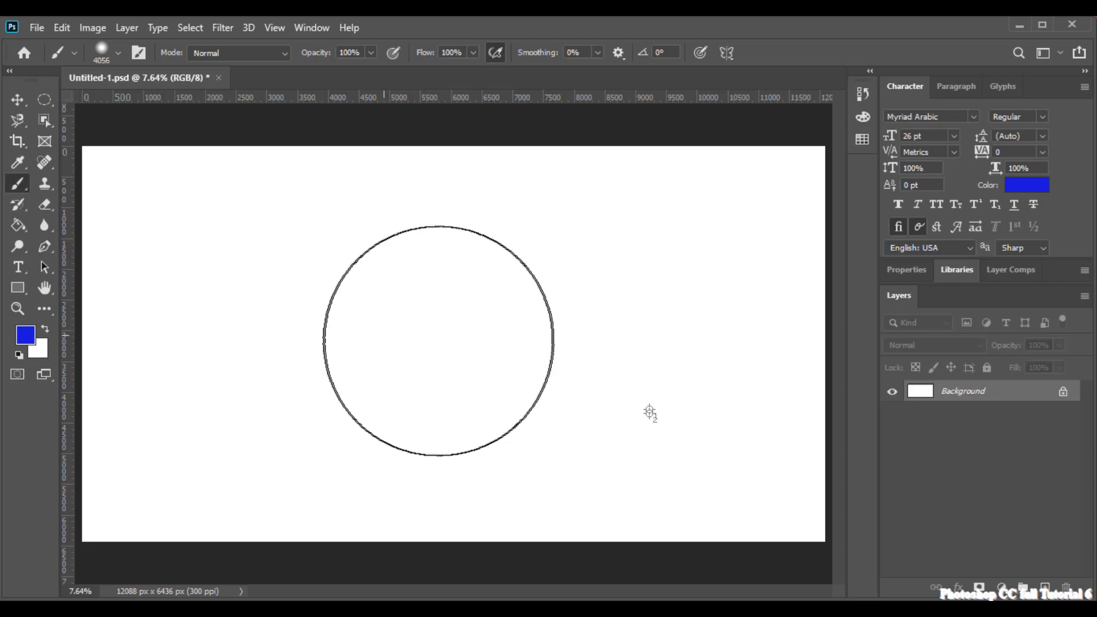
click(393, 337)
drag(453, 374, 560, 372)
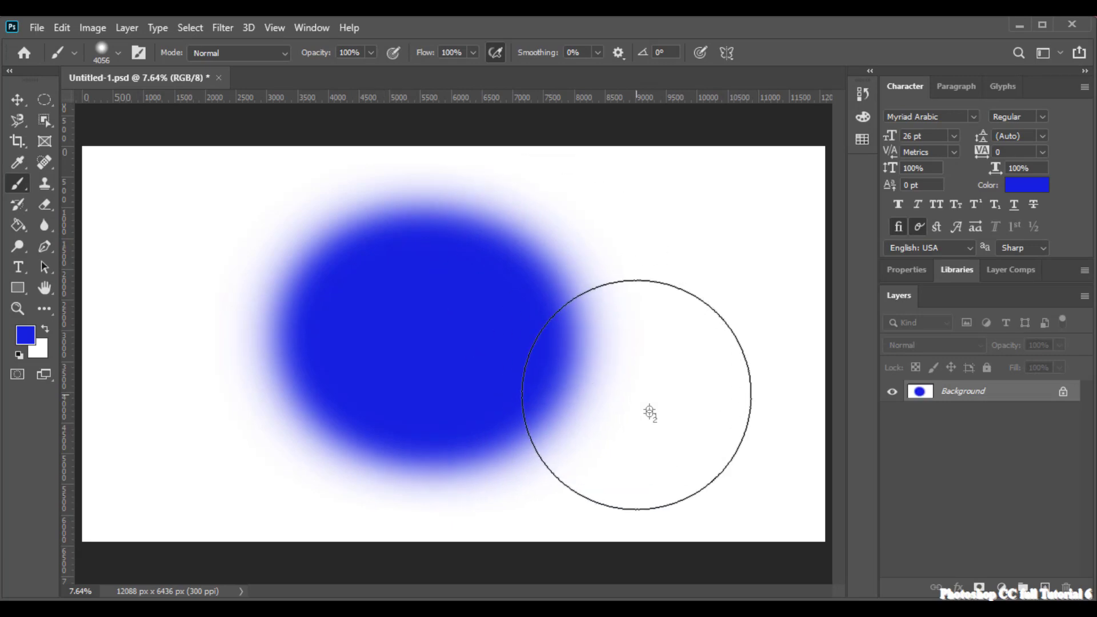
- Reduce the brush size to 155 px and undo the big blue blob
right_click(611, 328)
click(755, 365)
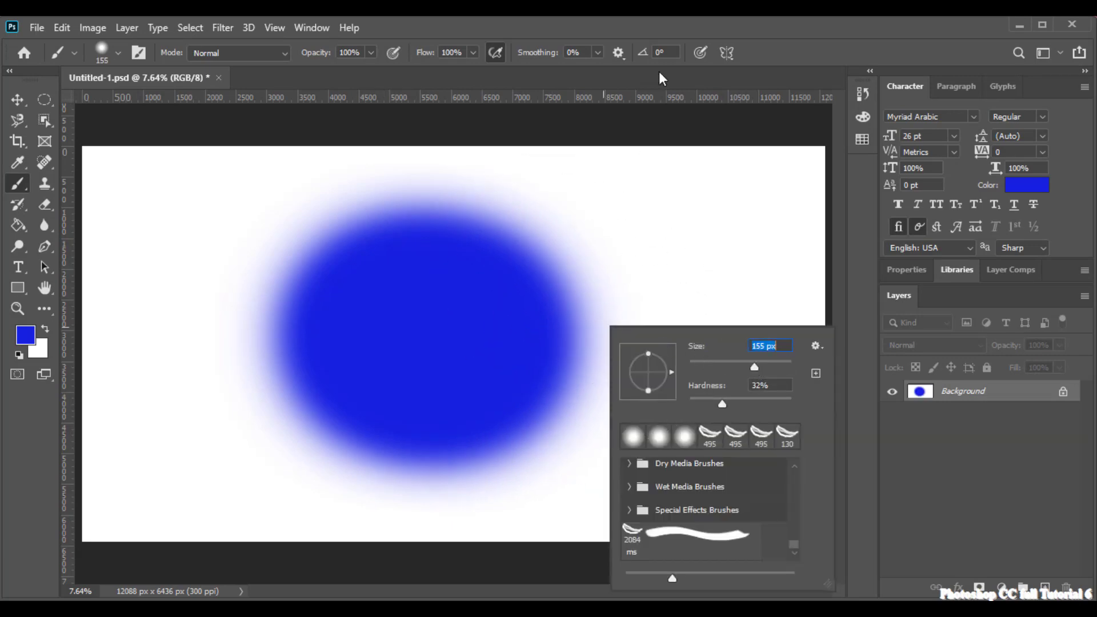
click(663, 23)
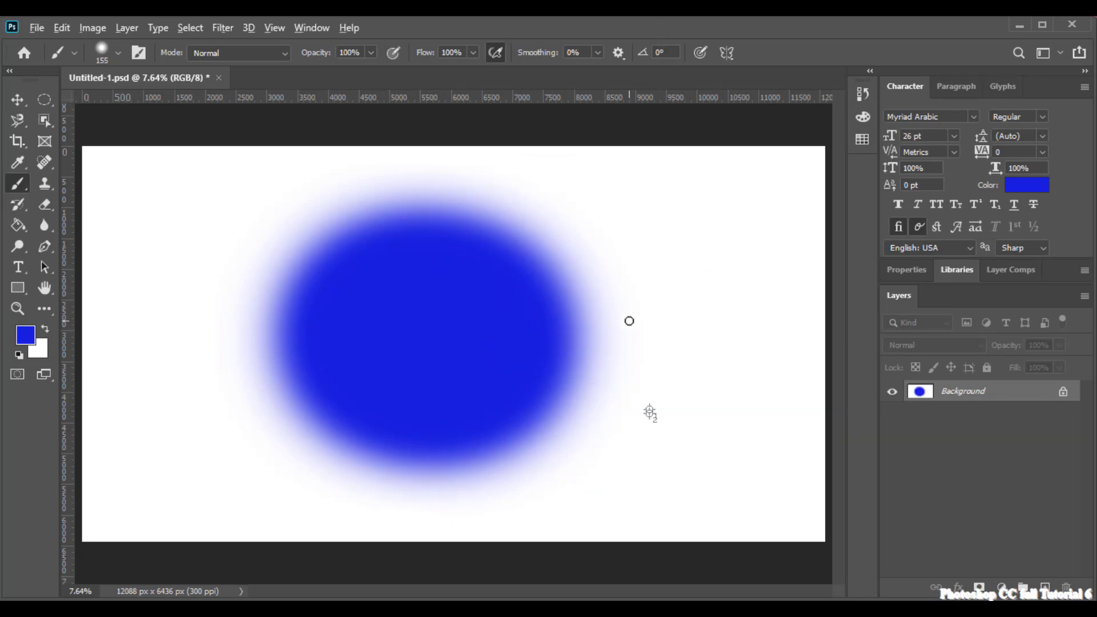
key(ctrl+z)
- Set the brush size to 448 px and paint a closed blue loop on the left part of the canvas
right_click(299, 290)
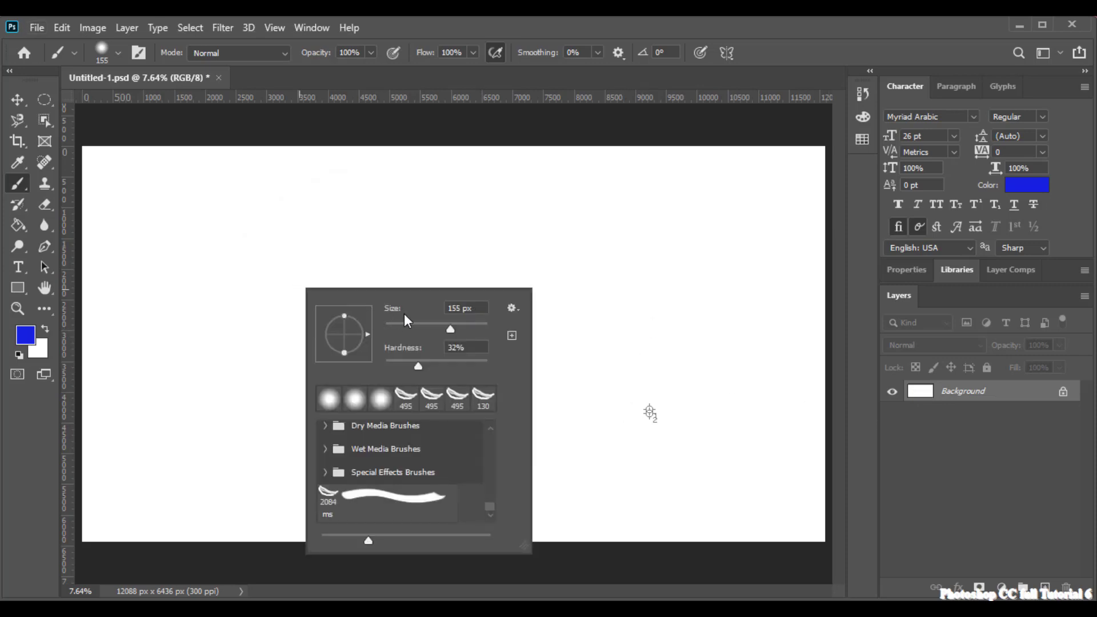
drag(464, 329, 475, 328)
click(465, 18)
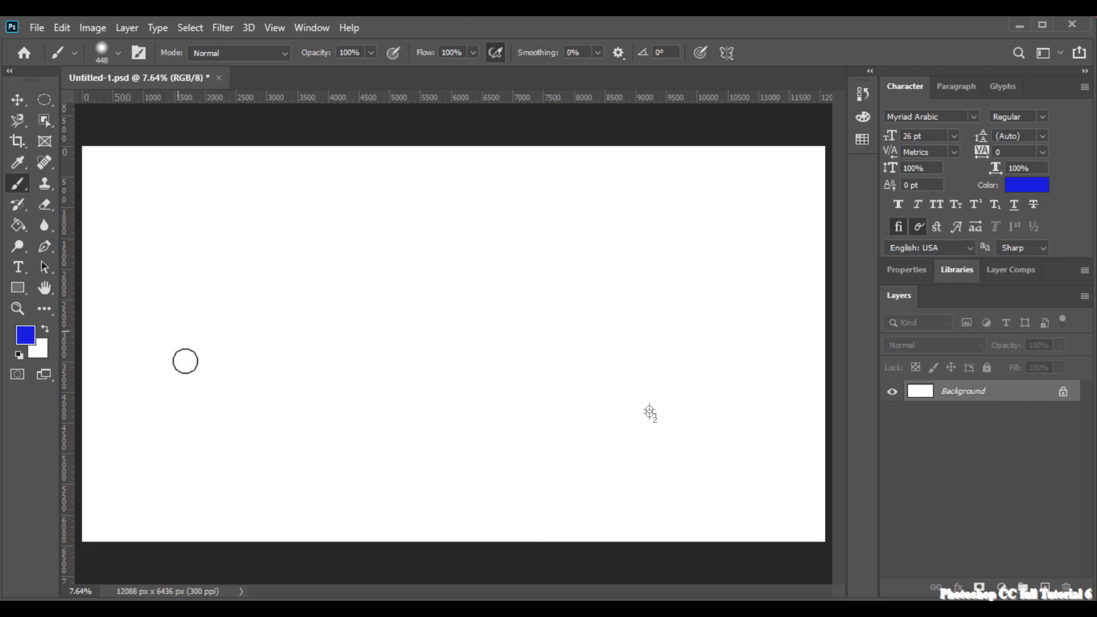
mouse_move(188, 298)
mouse_down()
mouse_move(169, 361)
mouse_move(240, 354)
mouse_move(259, 280)
mouse_move(212, 264)
mouse_move(183, 271)
mouse_up()
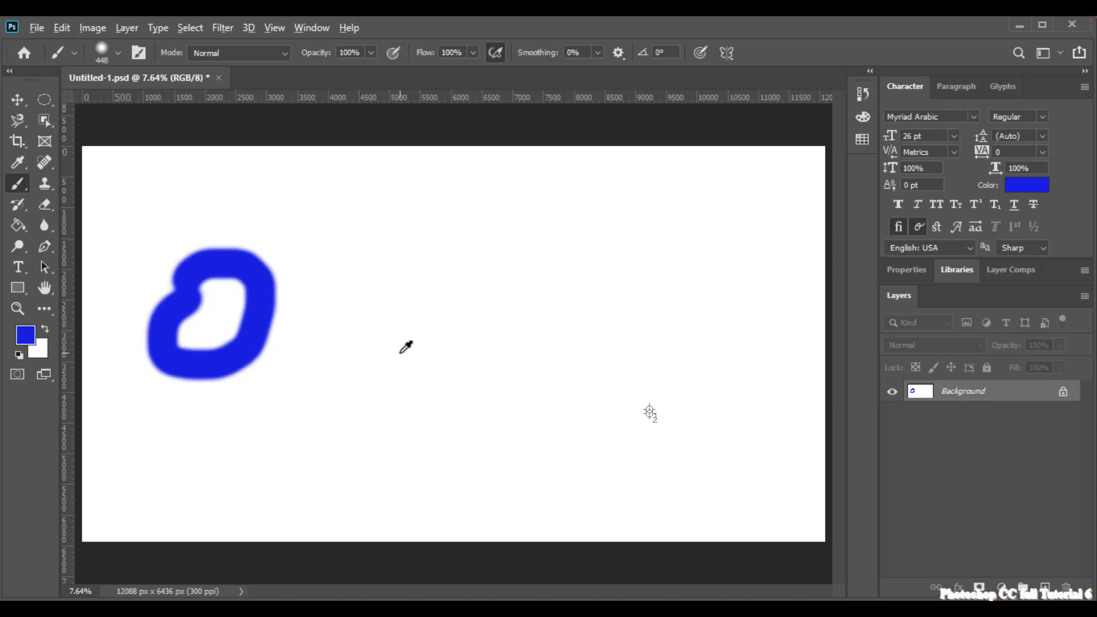
- Adjust the brush hardness directly on the canvas and set the brush size to 500 px
drag(475, 275, 491, 432)
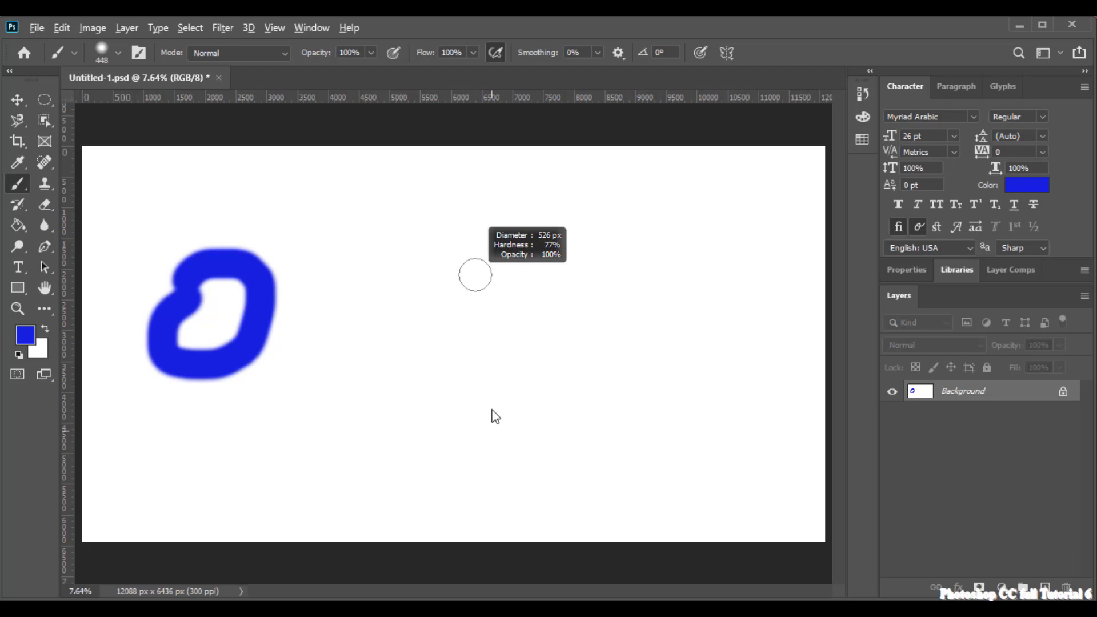
mouse_move(485, 323)
mouse_down()
mouse_move(482, 276)
mouse_move(488, 383)
mouse_move(490, 297)
mouse_up()
drag(486, 400, 454, 350)
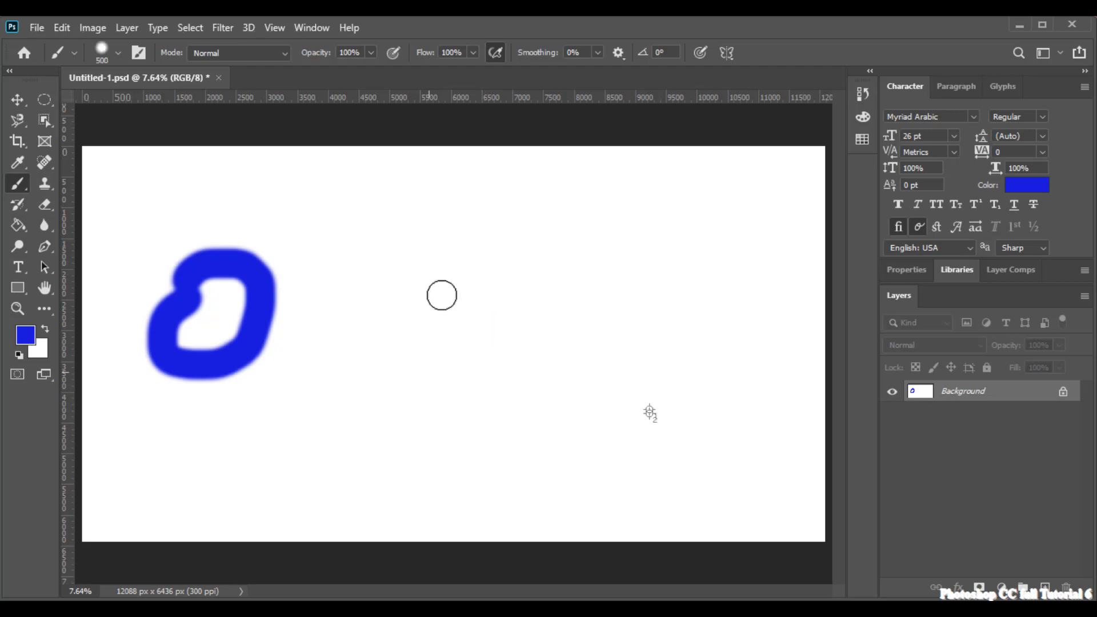
- Lower the brush opacity to 29% and paint a pale blue loop beside the solid blue one
click(371, 53)
drag(368, 68, 335, 69)
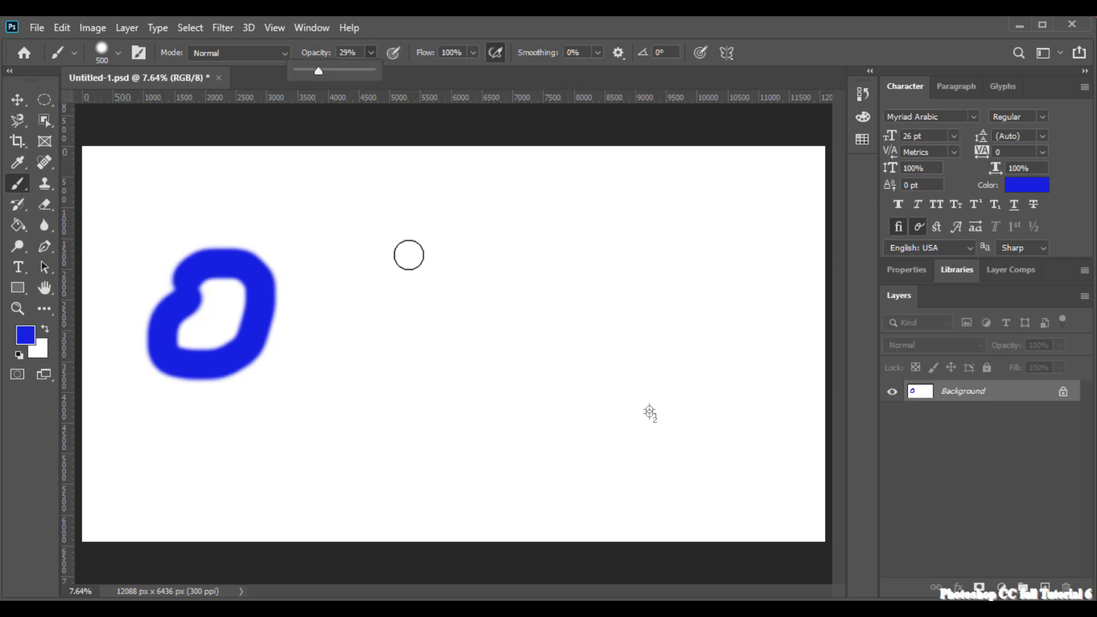
mouse_move(351, 275)
mouse_down()
mouse_move(333, 332)
mouse_move(361, 371)
mouse_move(440, 335)
mouse_move(434, 274)
mouse_move(360, 253)
mouse_move(361, 275)
mouse_up()
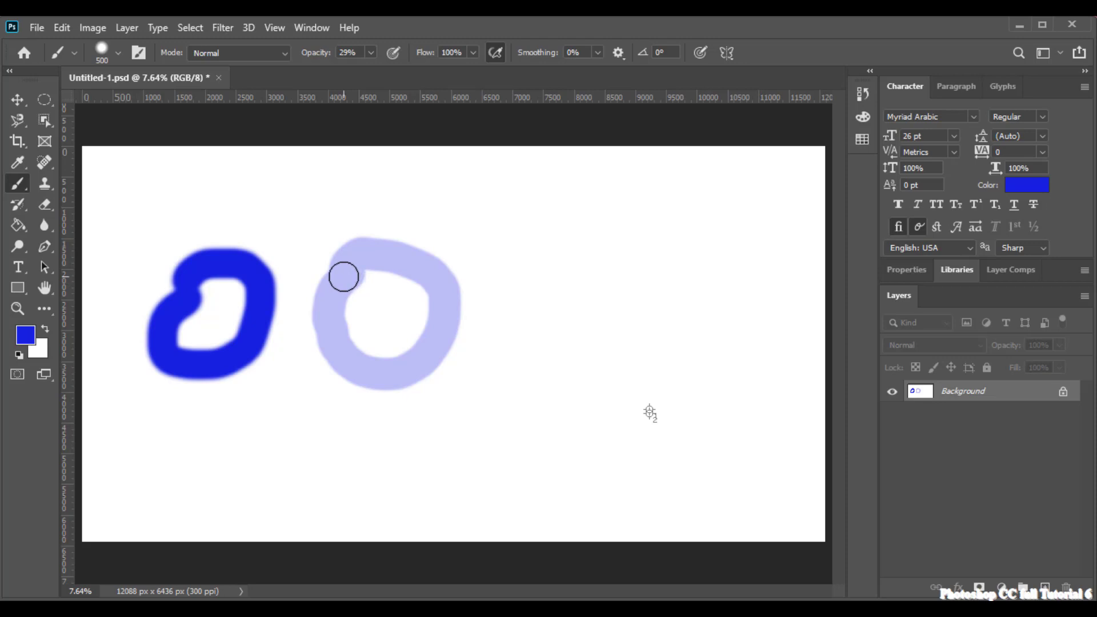
- Activate the Move tool and shift the painted background layer slightly to the right
click(25, 104)
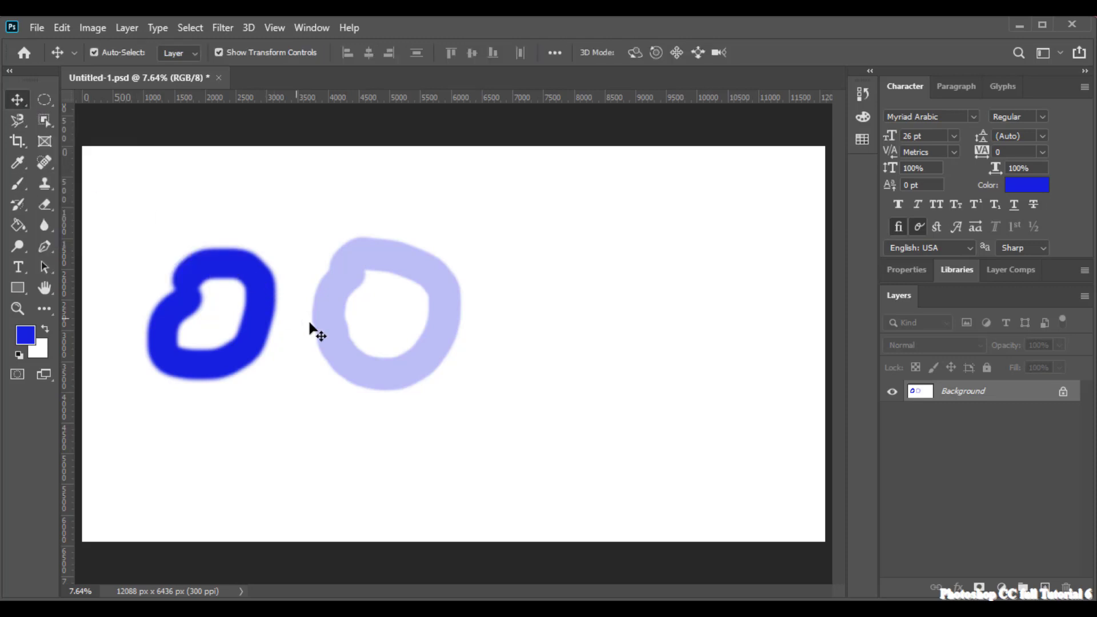
drag(331, 314, 331, 321)
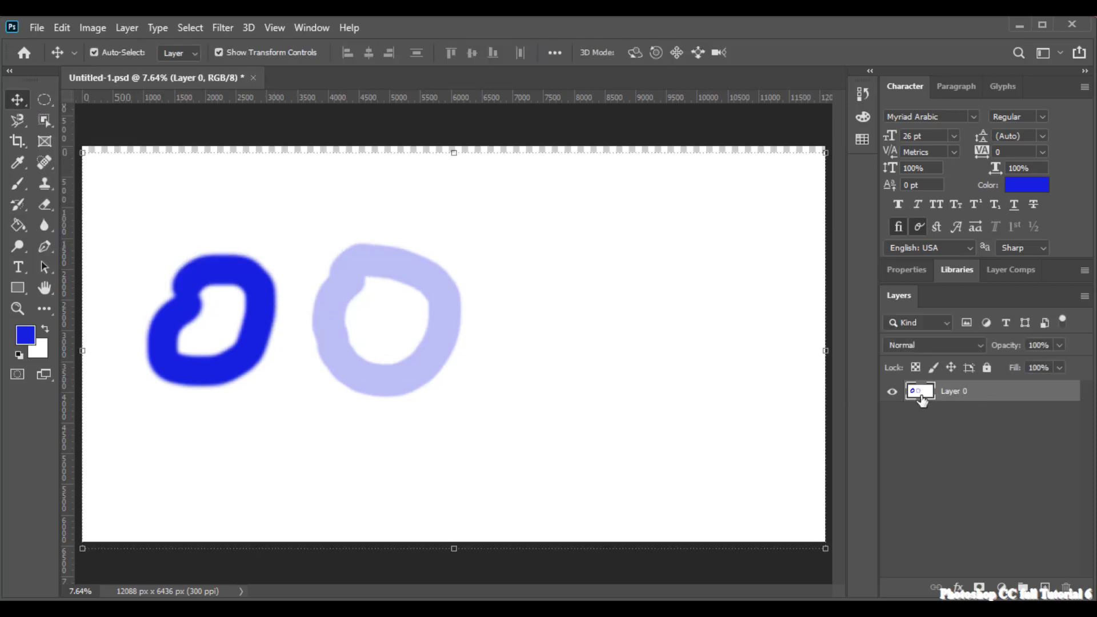
drag(498, 334, 497, 282)
drag(618, 355, 704, 428)
drag(478, 341, 415, 276)
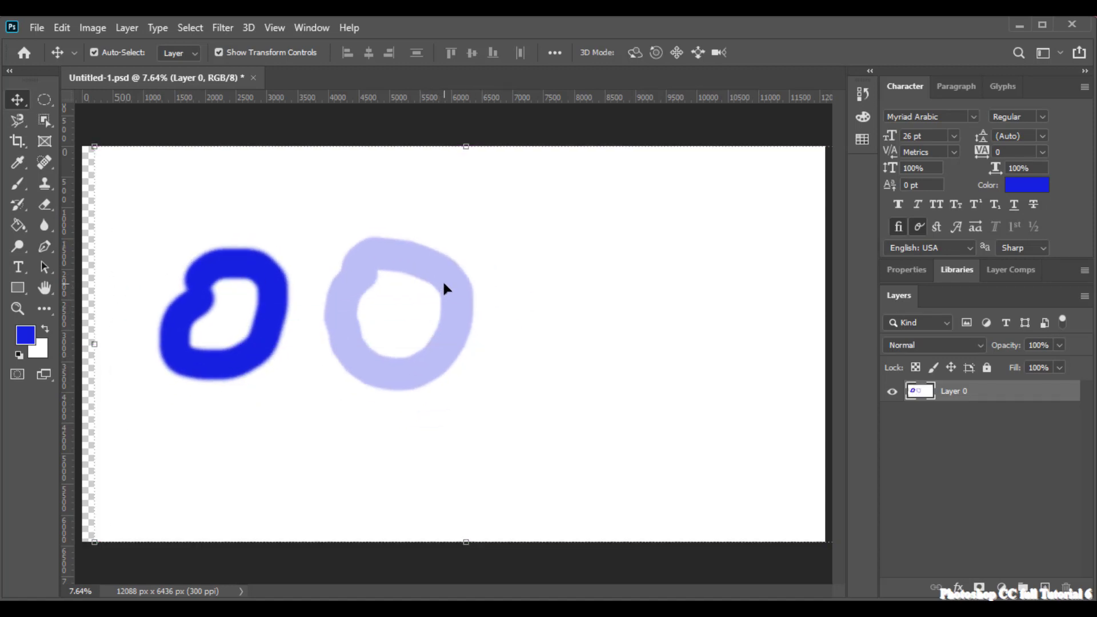
- Open the history, revert to an earlier Move state of Layer 1's thick stroke and look through the older entries
key(F12)
click(508, 252)
click(862, 91)
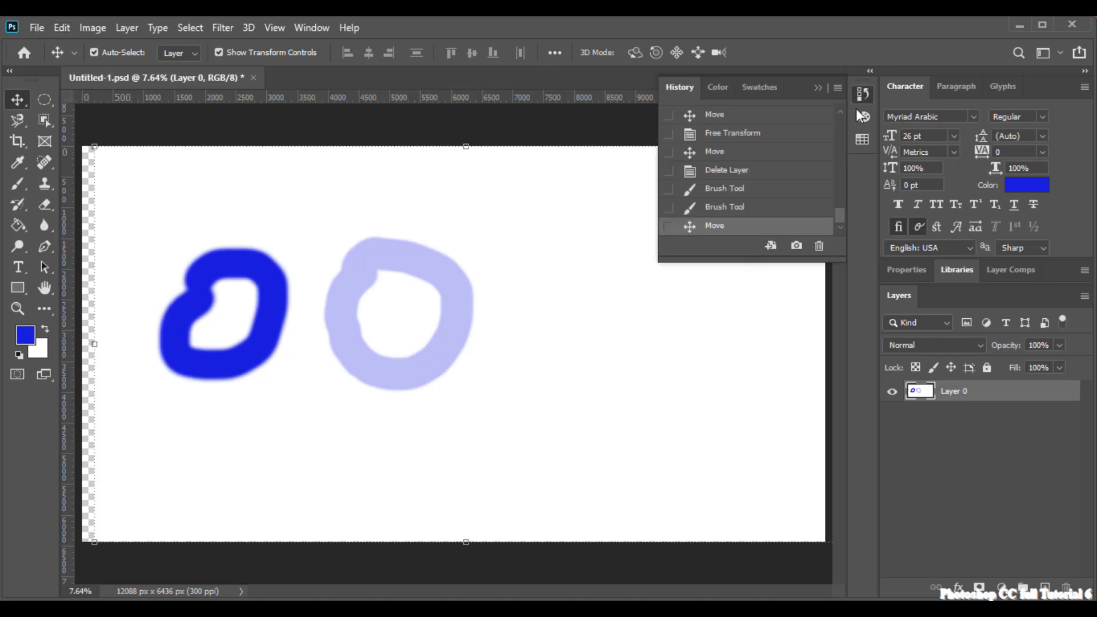
click(742, 117)
scroll(753, 149, up, 3)
scroll(753, 149, up, 3)
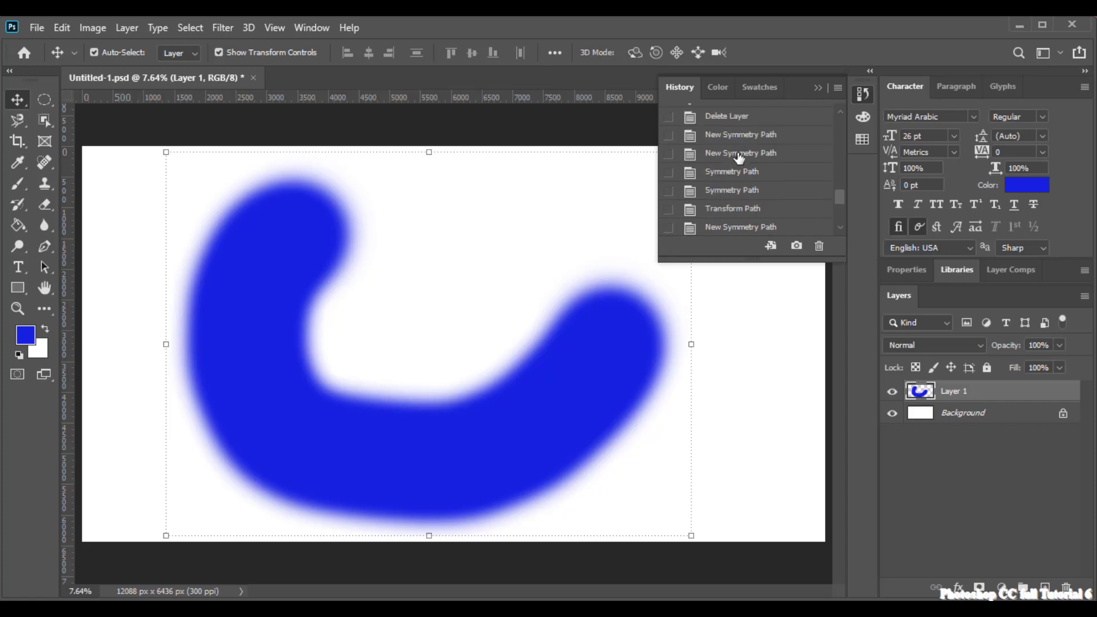
- Step through the later history states and revert the document to its Delete Layer state
scroll(742, 154, down, 5)
click(737, 133)
click(726, 152)
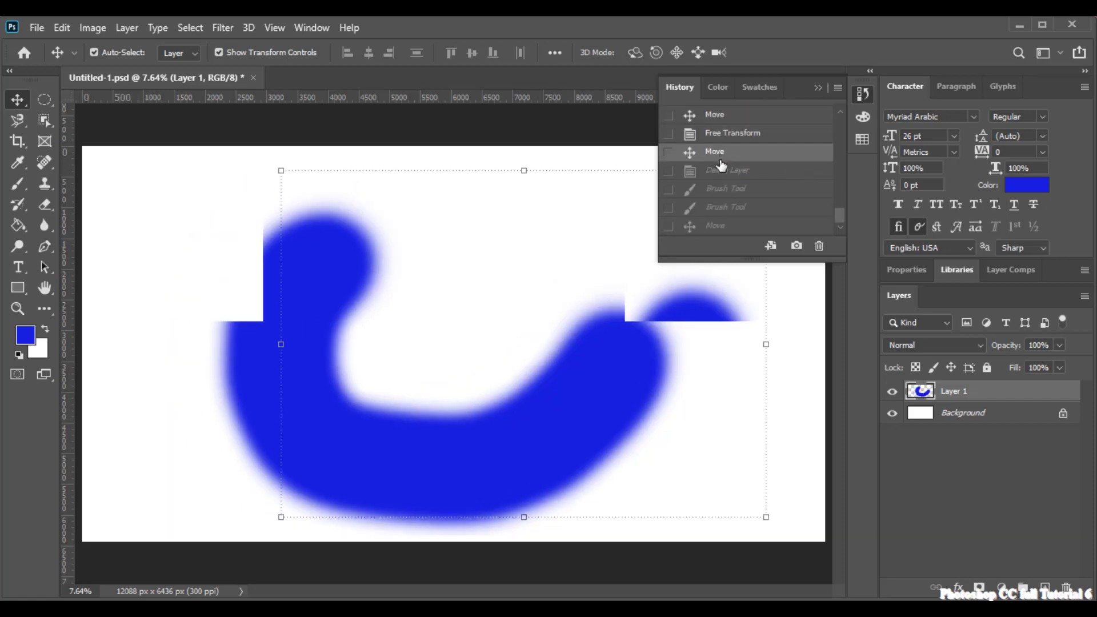
click(726, 169)
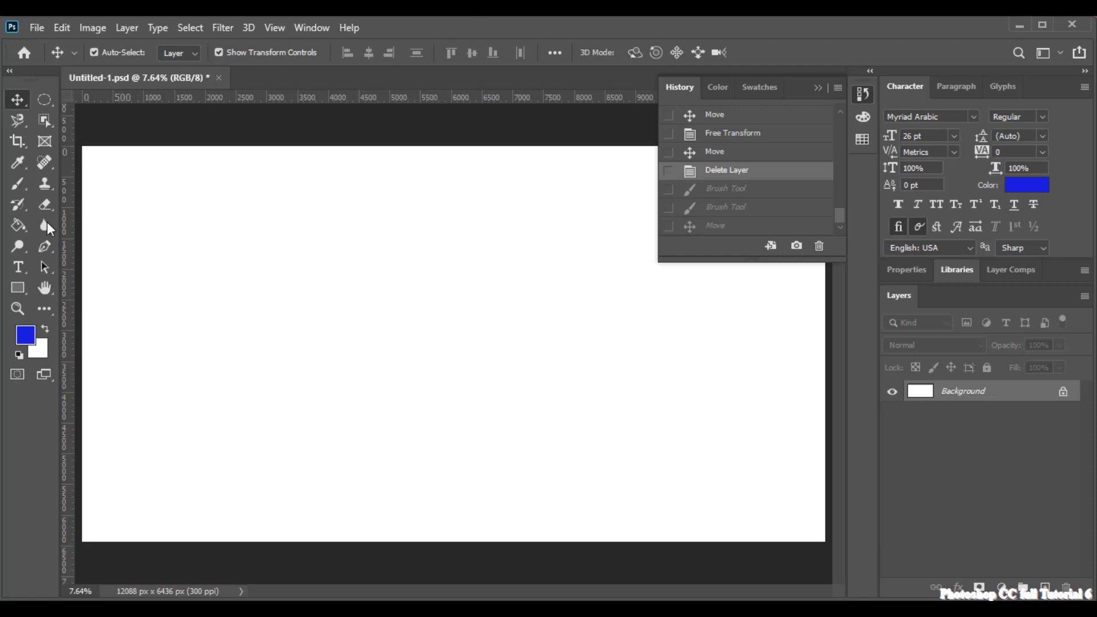
- Activate the Brush tool, collapse the history and paint a single pale blue dab near the canvas's left edge
click(9, 190)
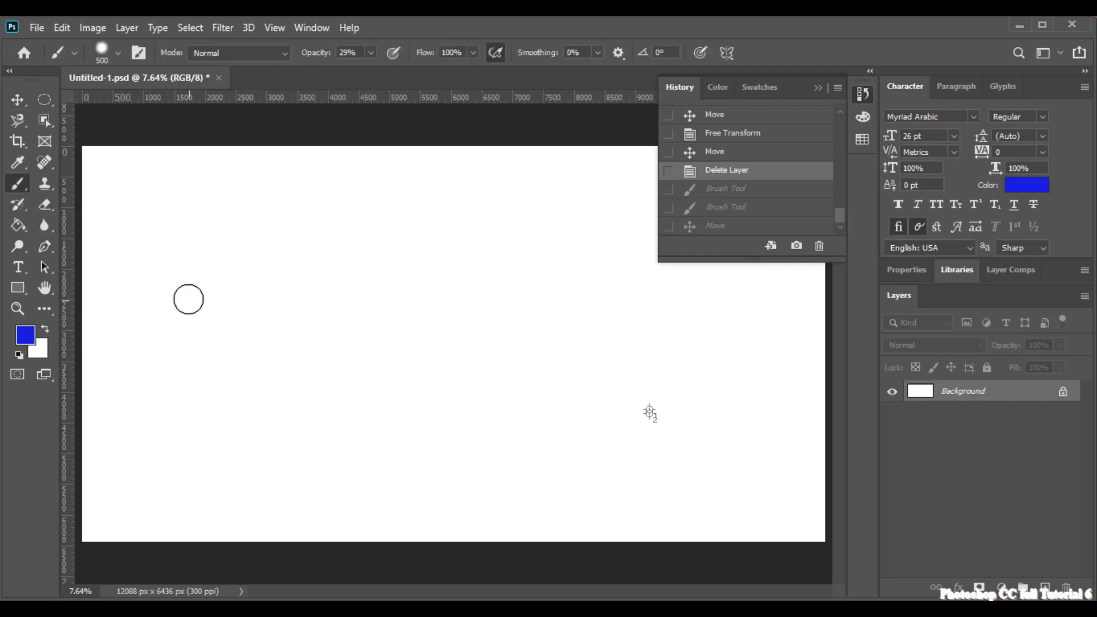
click(818, 87)
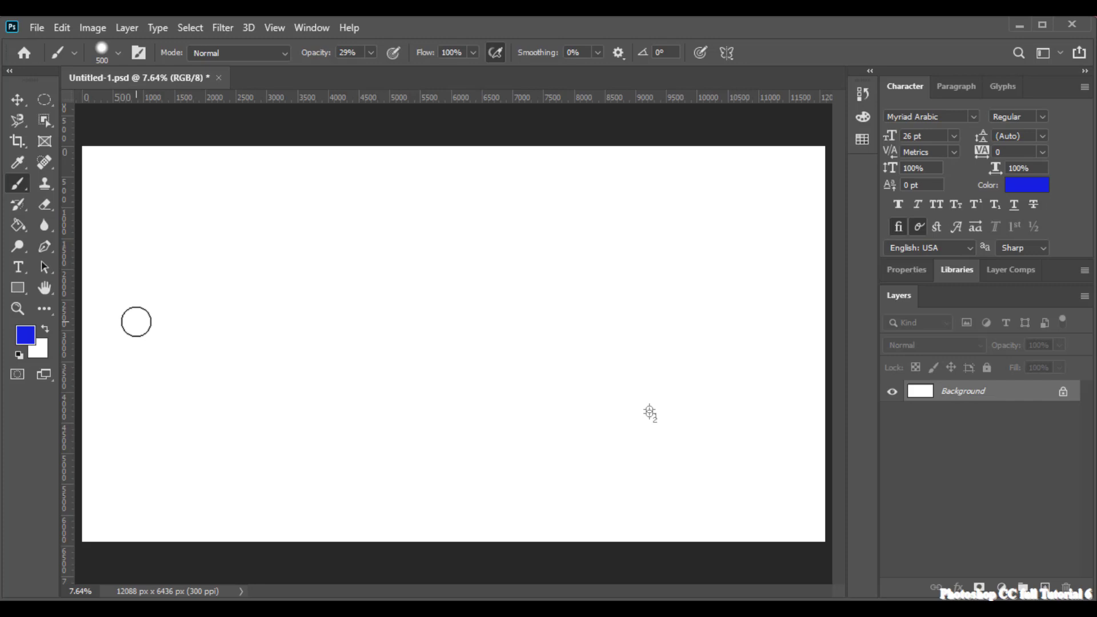
click(136, 322)
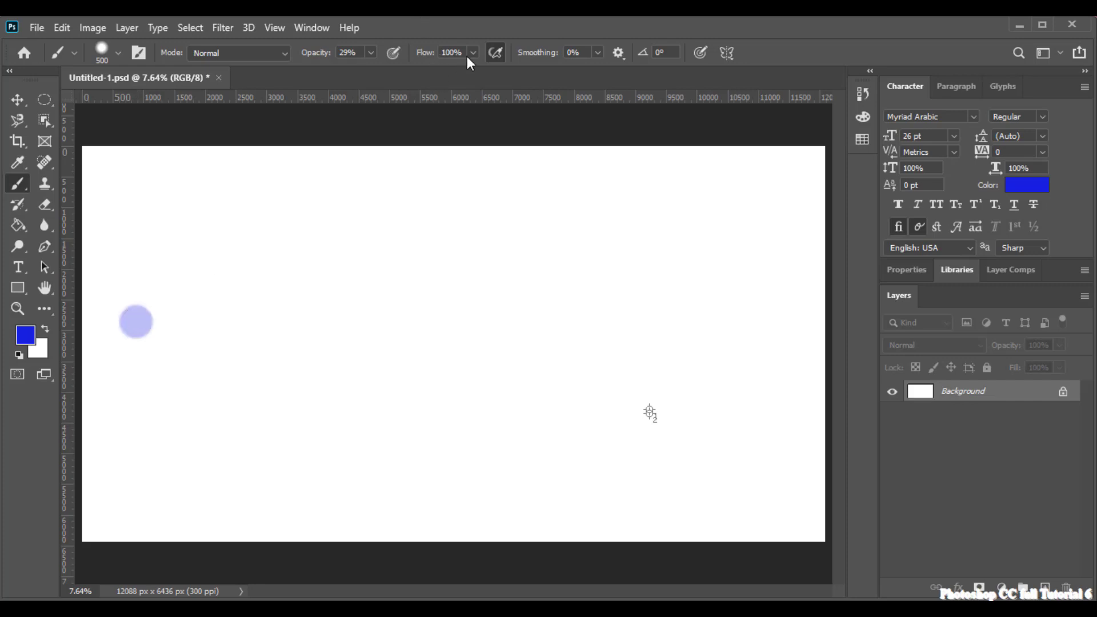
- Raise the brush opacity to 100%, test it with a freehand horizontal stroke across the Background and undo that stroke
drag(375, 50, 508, 74)
mouse_move(137, 324)
mouse_down()
mouse_move(243, 334)
mouse_move(691, 325)
mouse_move(764, 327)
mouse_up()
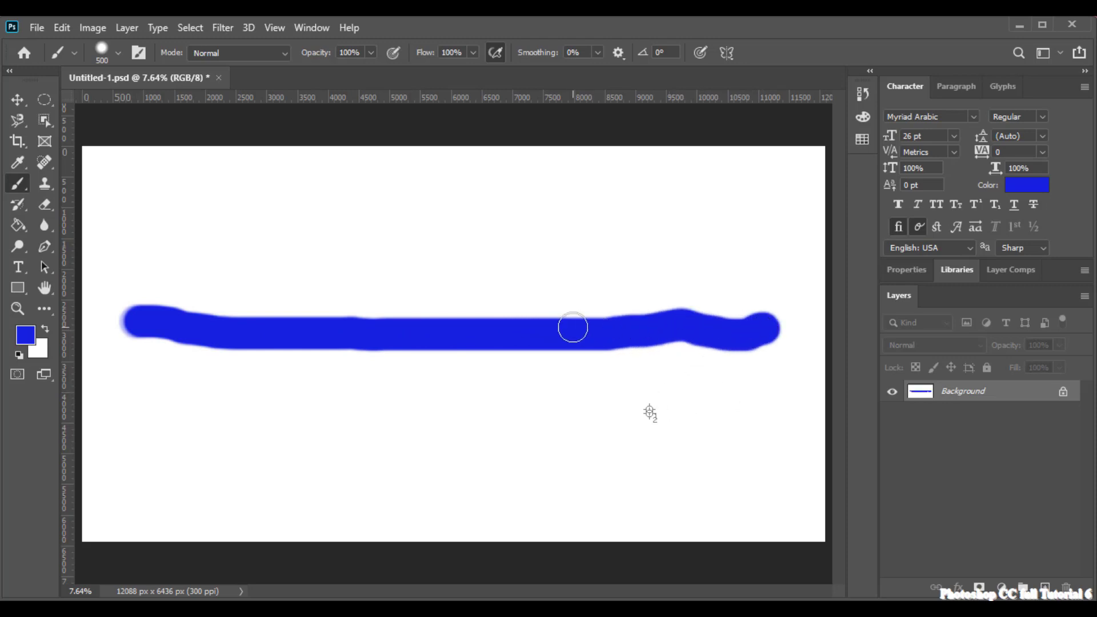
key(ctrl+z)
- Add a new layer and paint a straight horizontal blue stroke across the canvas above the pale dab
click(1044, 589)
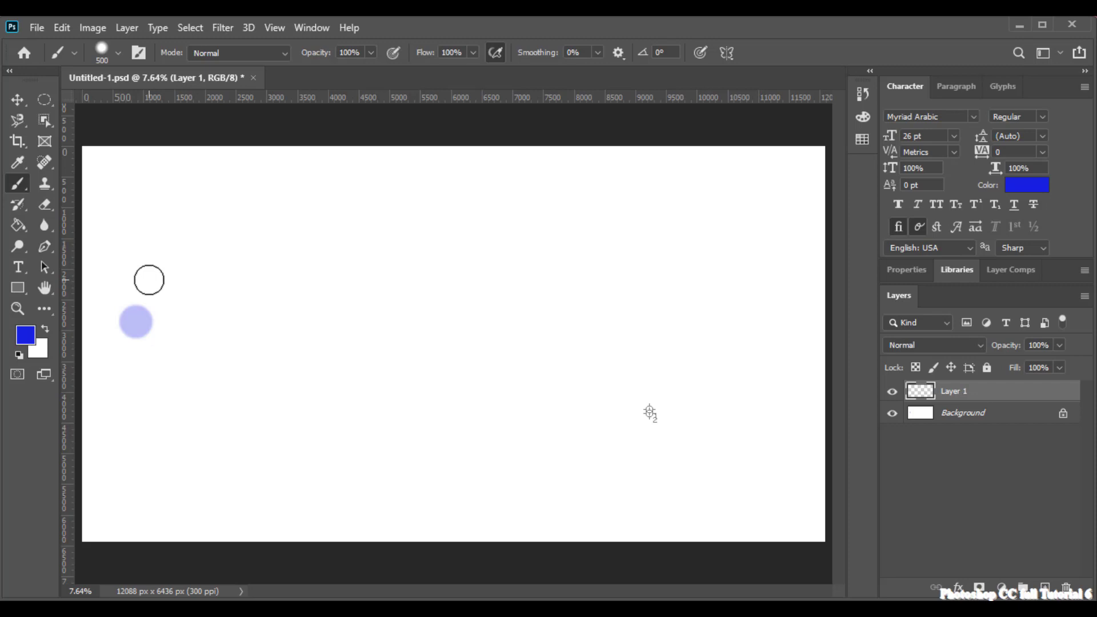
drag(137, 278, 741, 296)
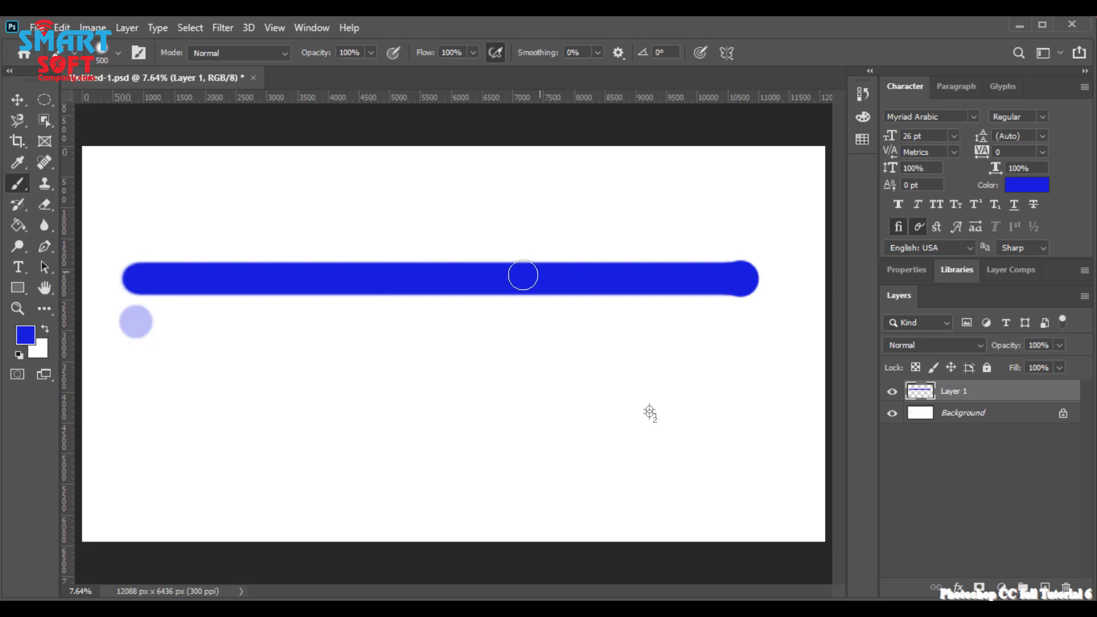
shift+click(431, 172)
shift+click(431, 311)
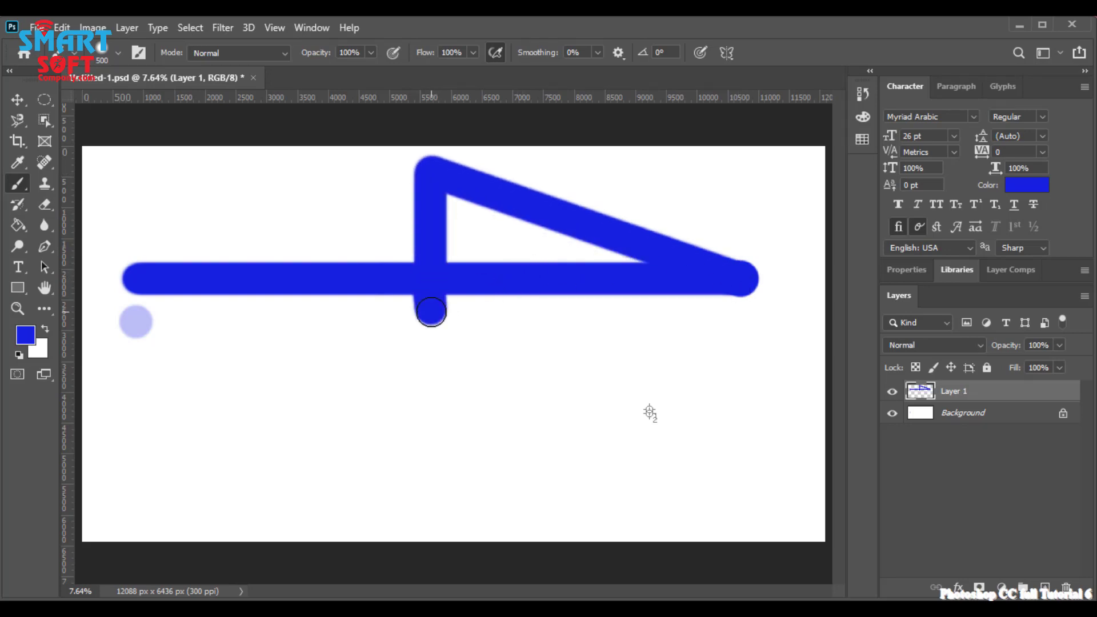
key(ctrl+alt+z)
key(ctrl+alt+z)
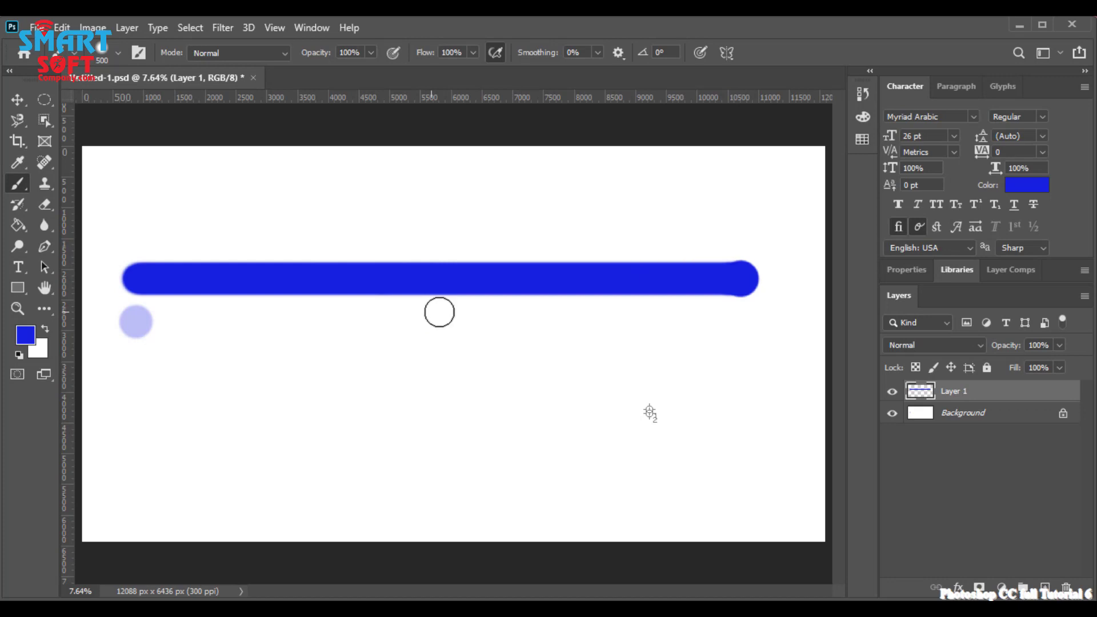
- Add another new layer and paint a straight vertical blue stroke crossing the horizontal one with the Brush tool
click(17, 100)
click(18, 183)
click(1045, 587)
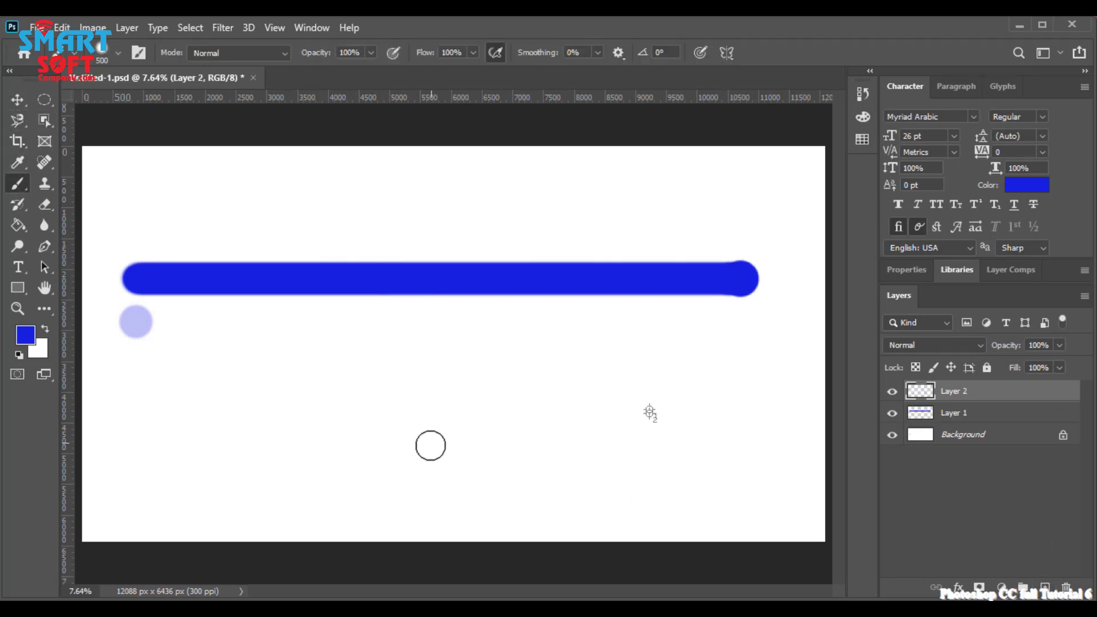
drag(412, 484, 434, 147)
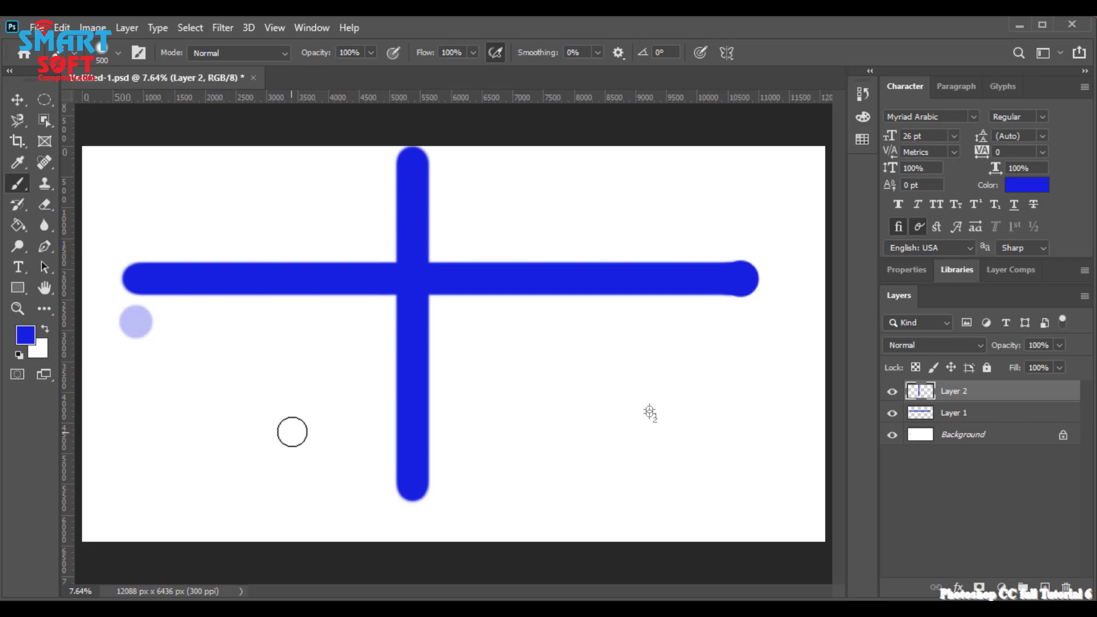
- Hide Layer 1 and Layer 2 with the horizontal and vertical strokes
click(892, 413)
click(891, 391)
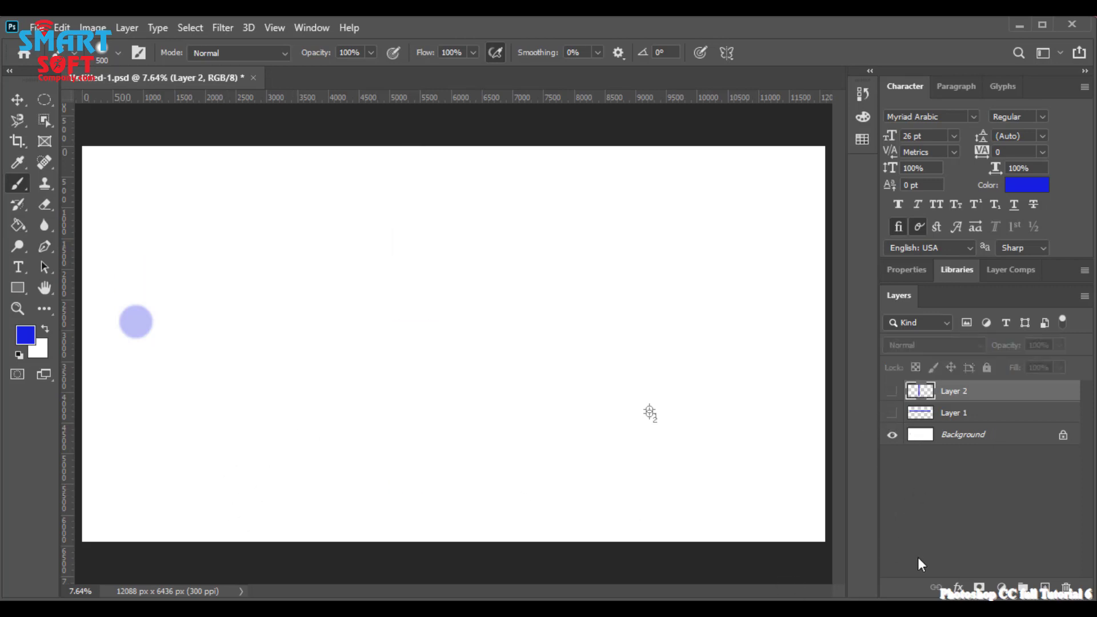
click(942, 440)
key(Delete)
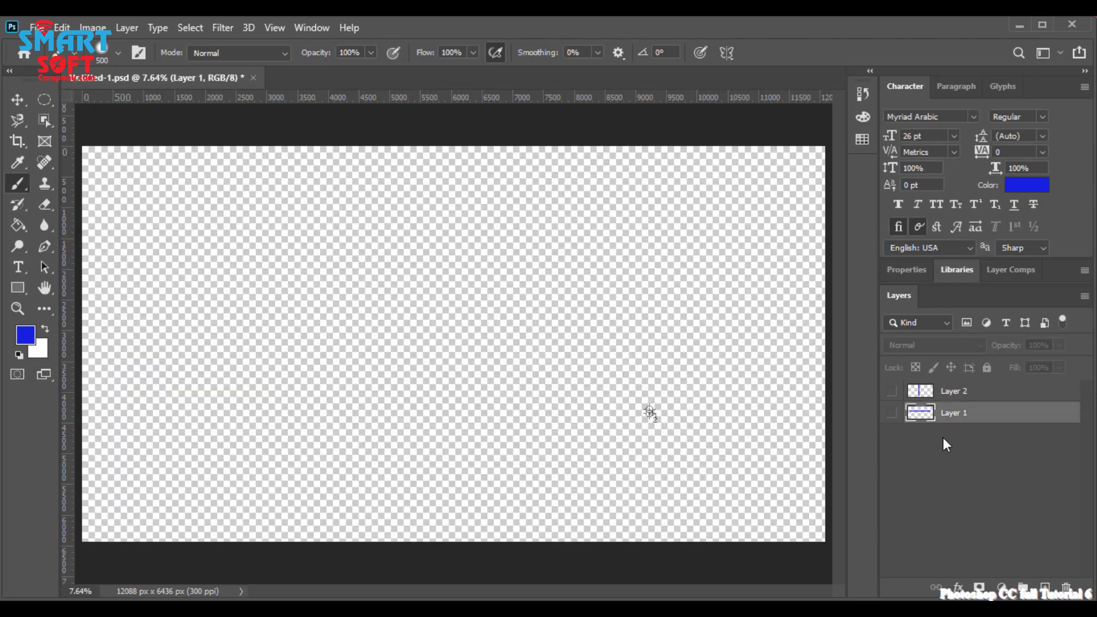
key(ctrl+z)
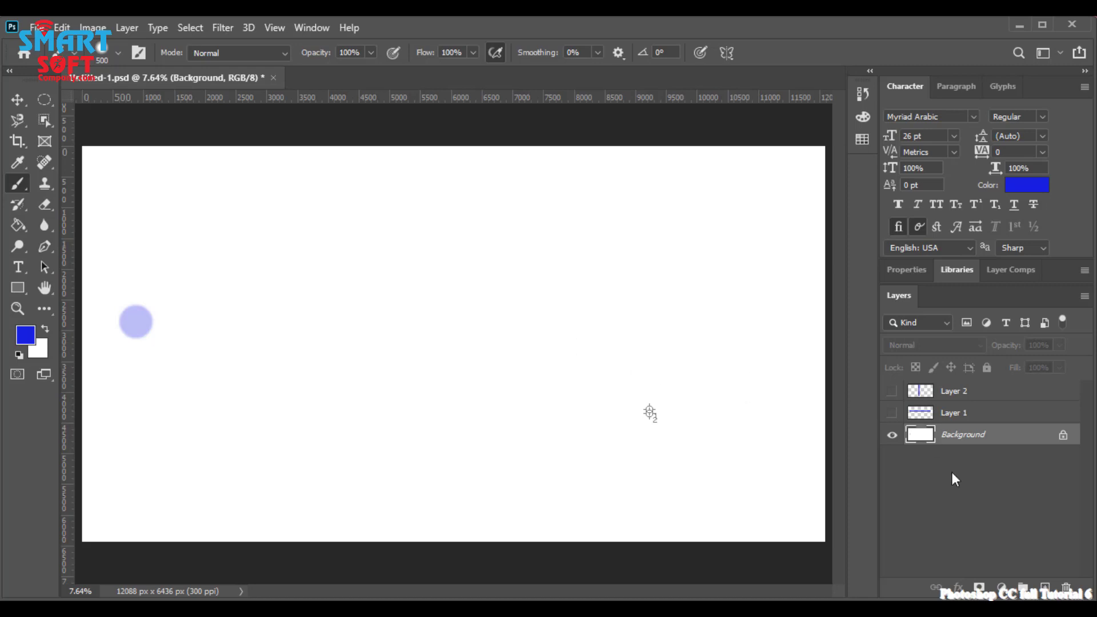
- Add a new empty layer and place it above Layer 2 in the layer stack
click(1045, 587)
drag(962, 436, 949, 389)
- Set the brush size to 171 px and paint a straight diagonal line from the canvas's upper right to its lower left
right_click(633, 207)
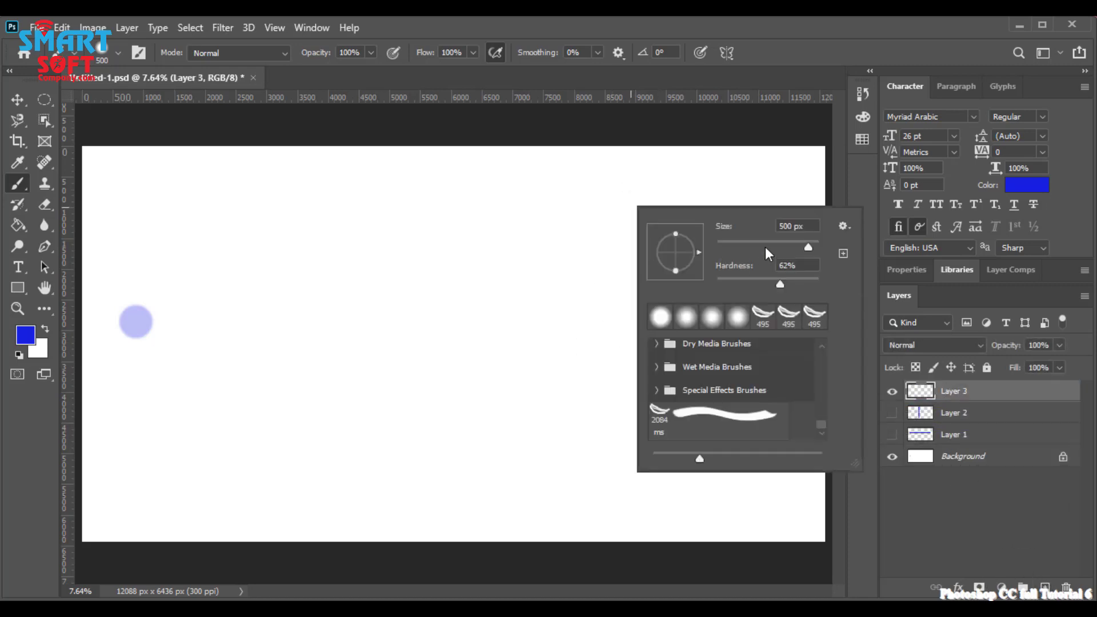
key(Escape)
right_click(706, 226)
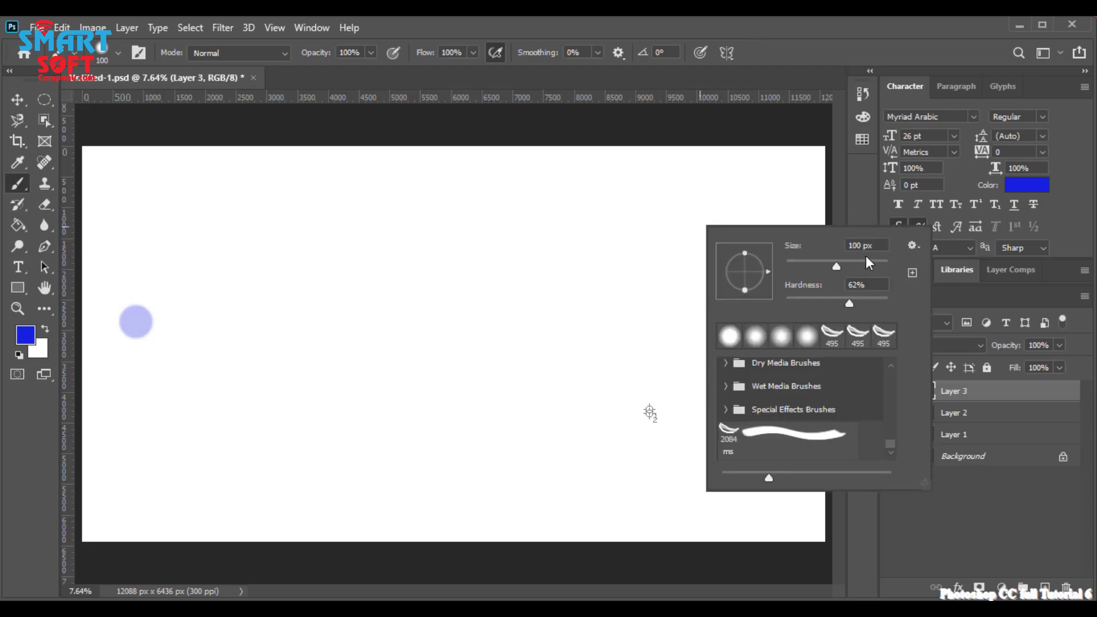
click(855, 262)
click(774, 214)
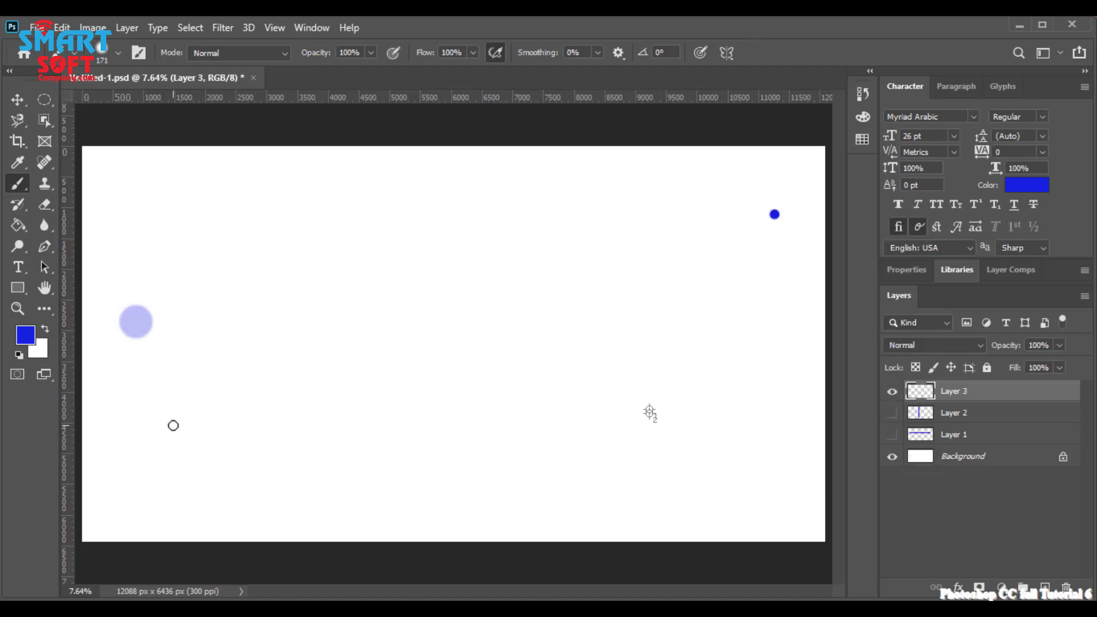
shift+click(186, 470)
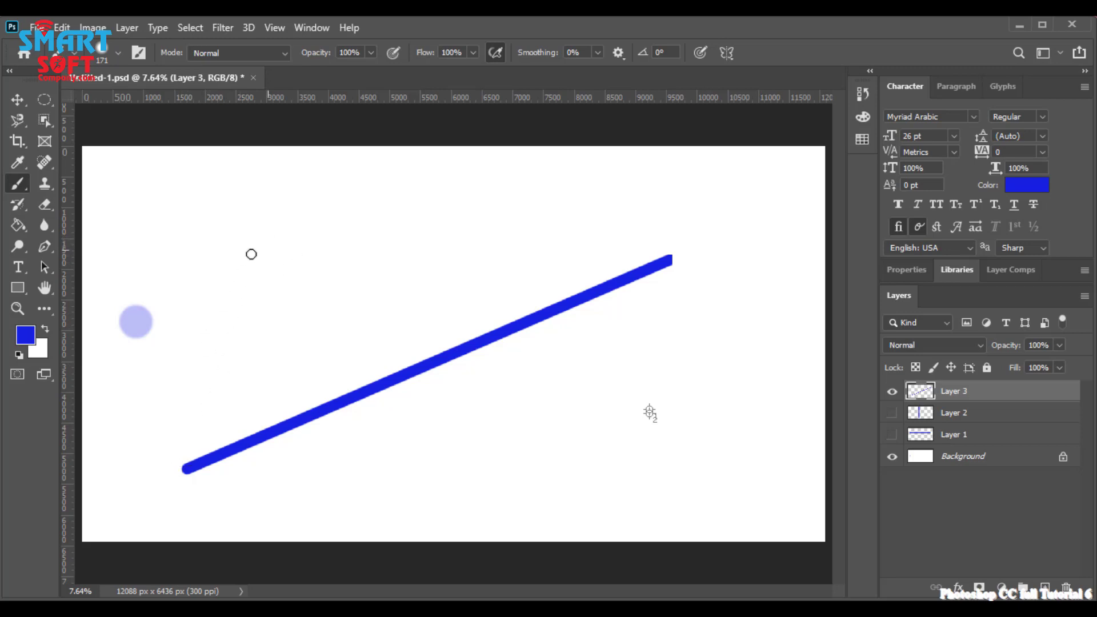
- Extend the diagonal line with a chain of connected straight brush segments zigzagging across the canvas back to its upper right end
shift+click(249, 229)
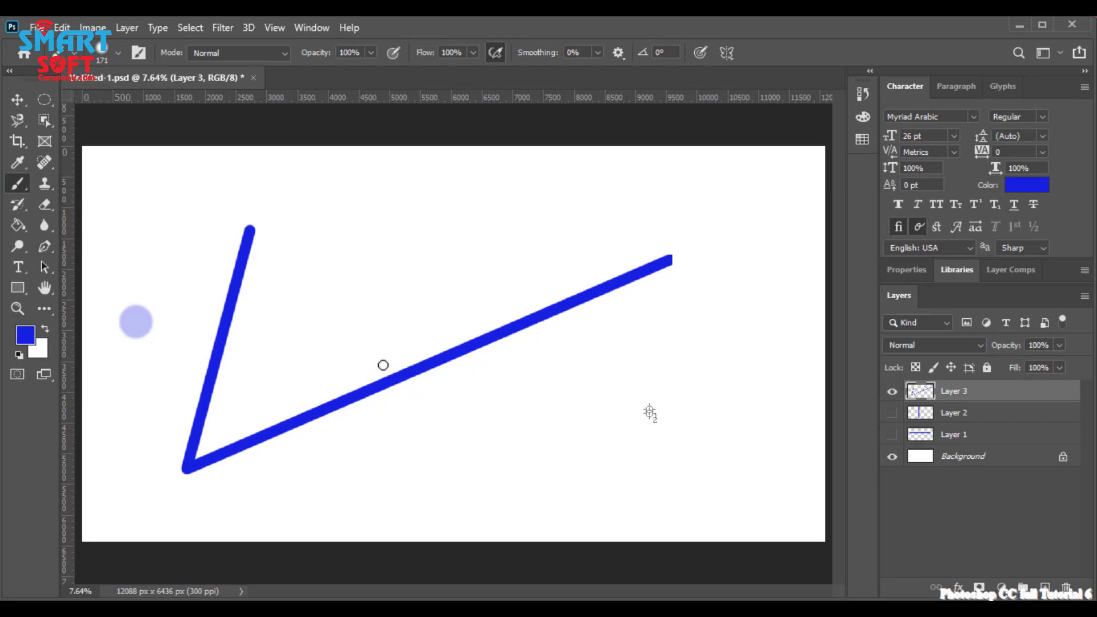
shift+click(316, 297)
shift+click(323, 458)
shift+click(483, 483)
shift+click(377, 282)
shift+click(370, 196)
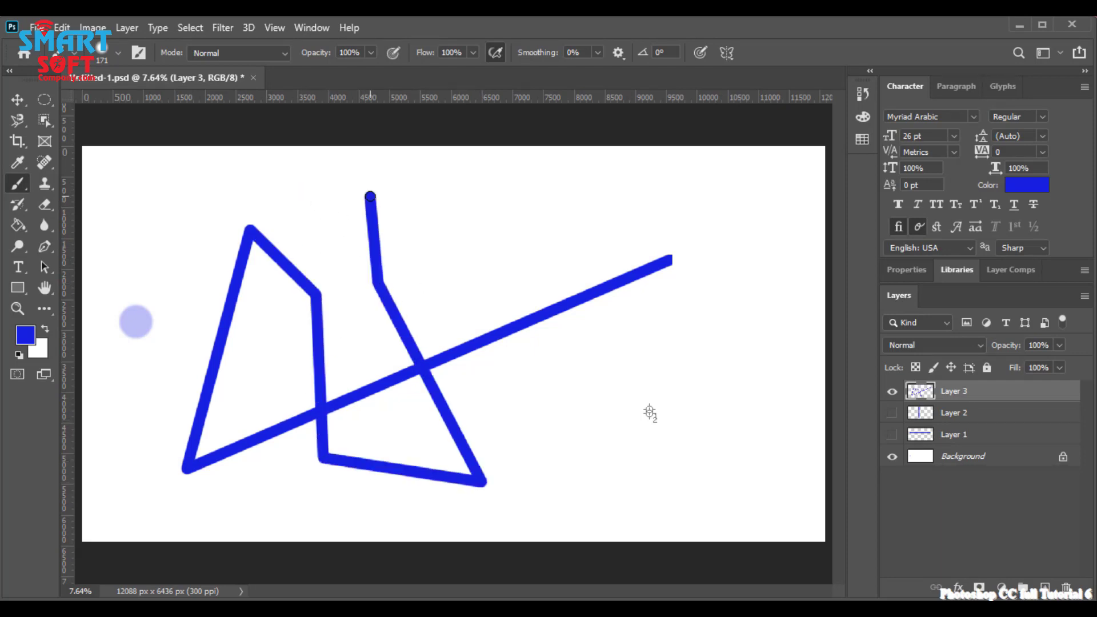
shift+click(502, 220)
shift+click(495, 281)
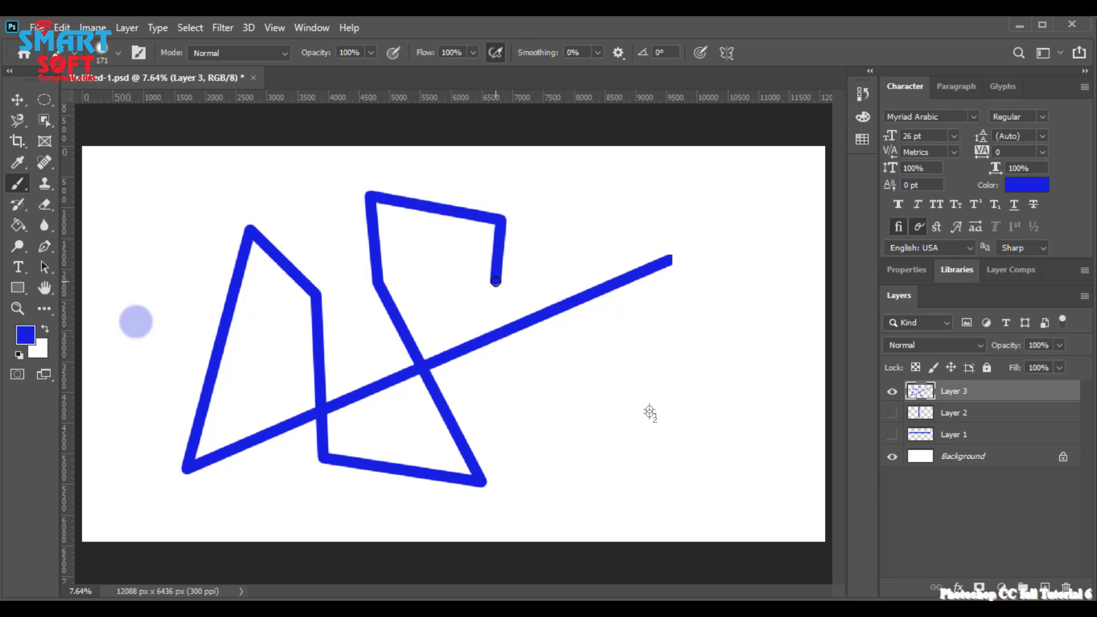
shift+click(541, 401)
shift+click(708, 432)
shift+click(679, 259)
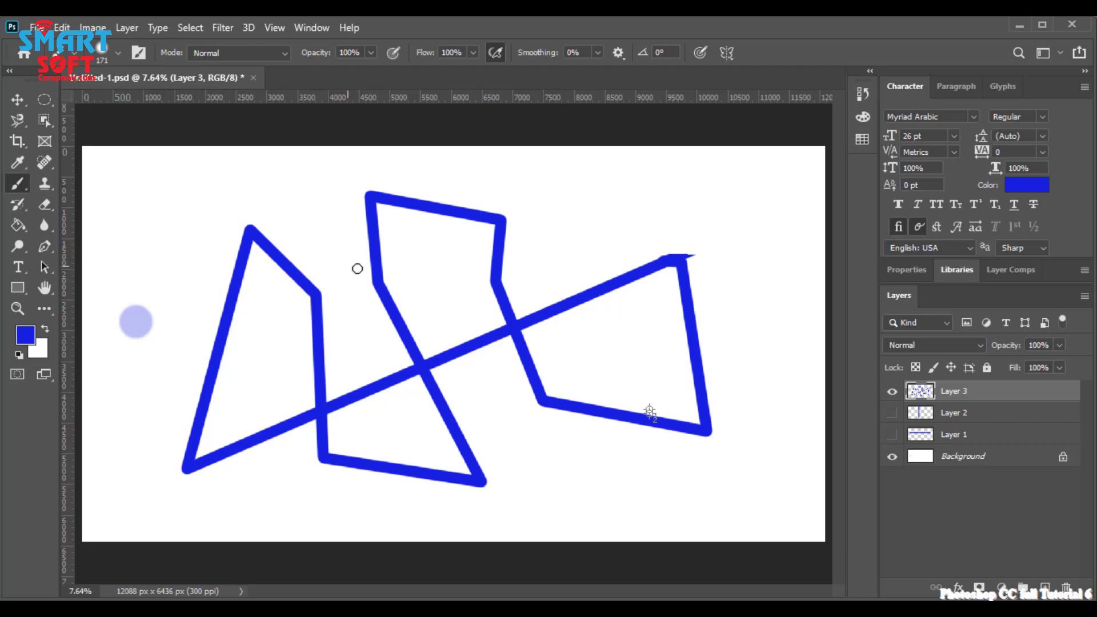
- Add a new layer and hide Layer 3 with the zigzag line
click(1044, 588)
click(891, 413)
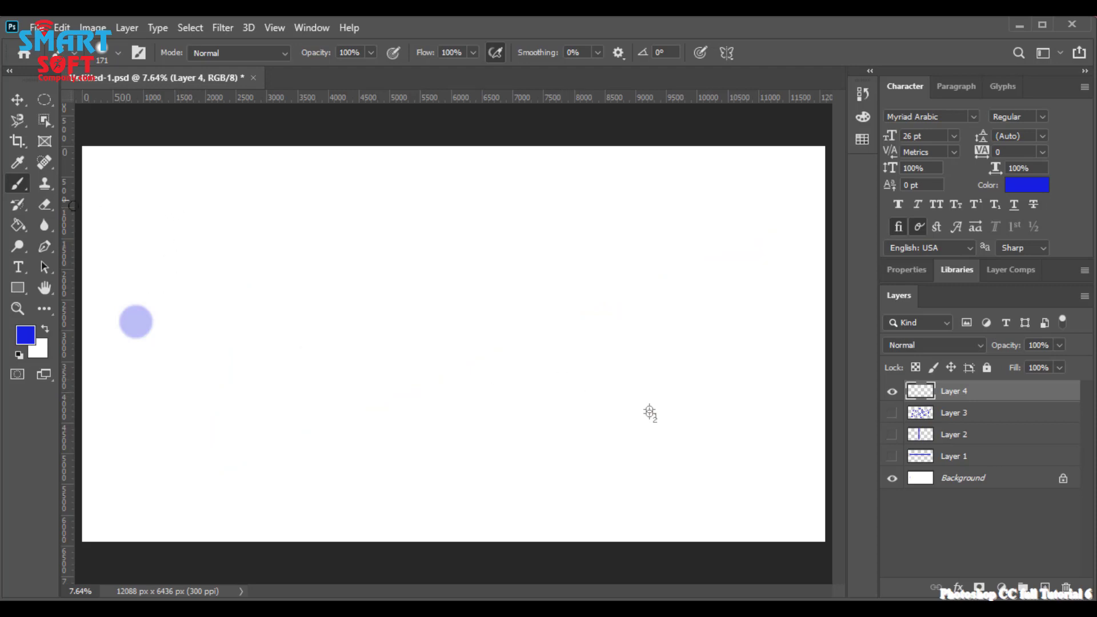
- Browse the brush presets and choose Soft Round from the General Brushes
right_click(159, 220)
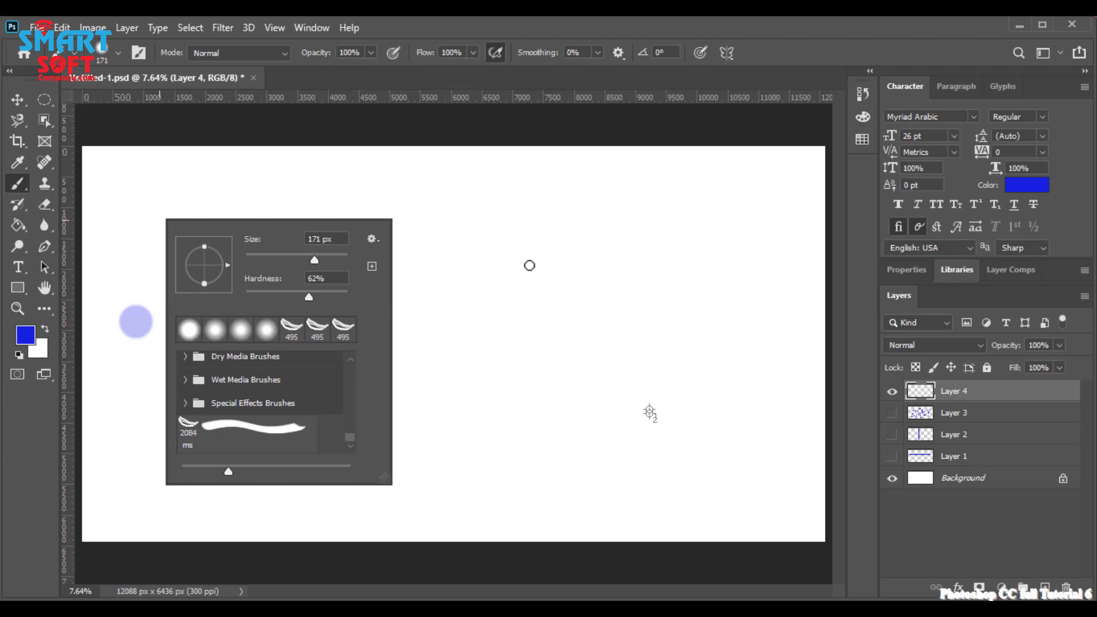
right_click(530, 264)
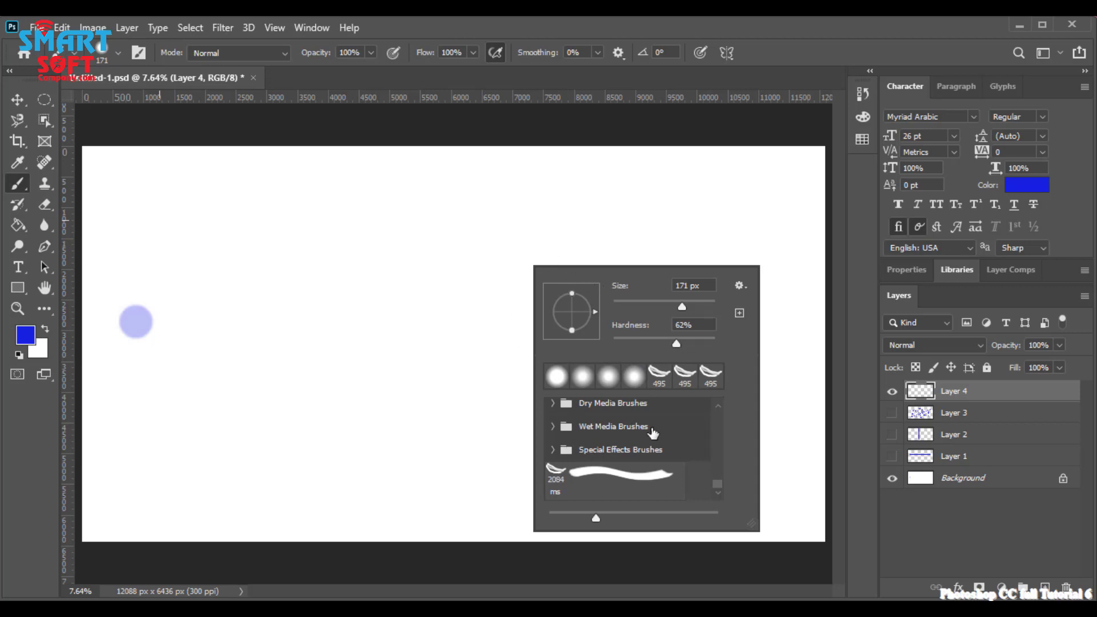
scroll(640, 430, up, 5)
scroll(638, 436, down, 8)
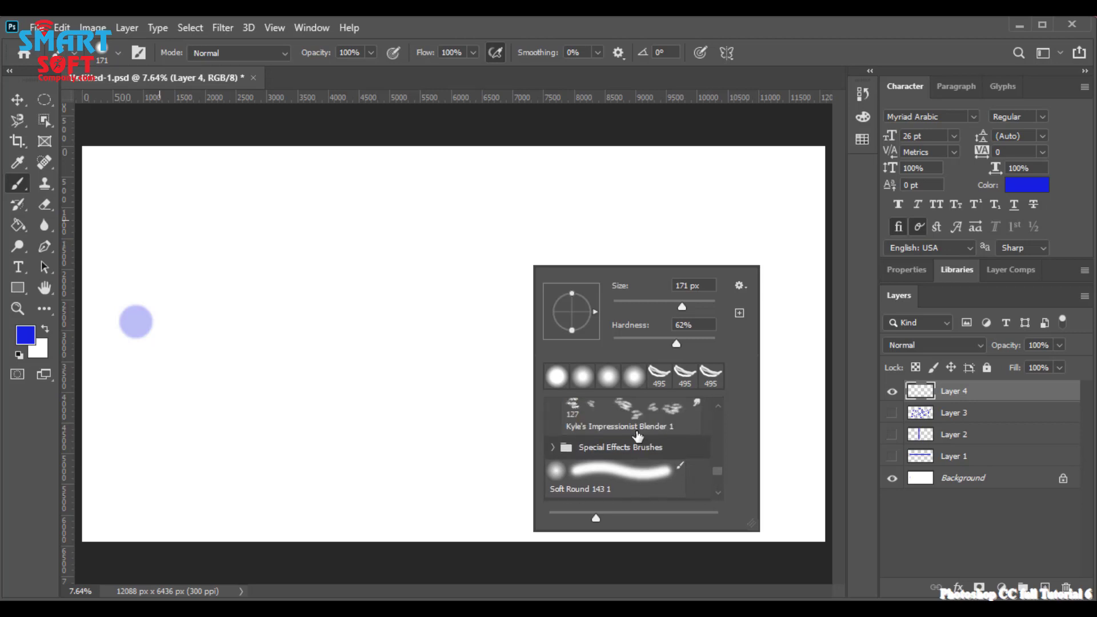
scroll(639, 436, up, 5)
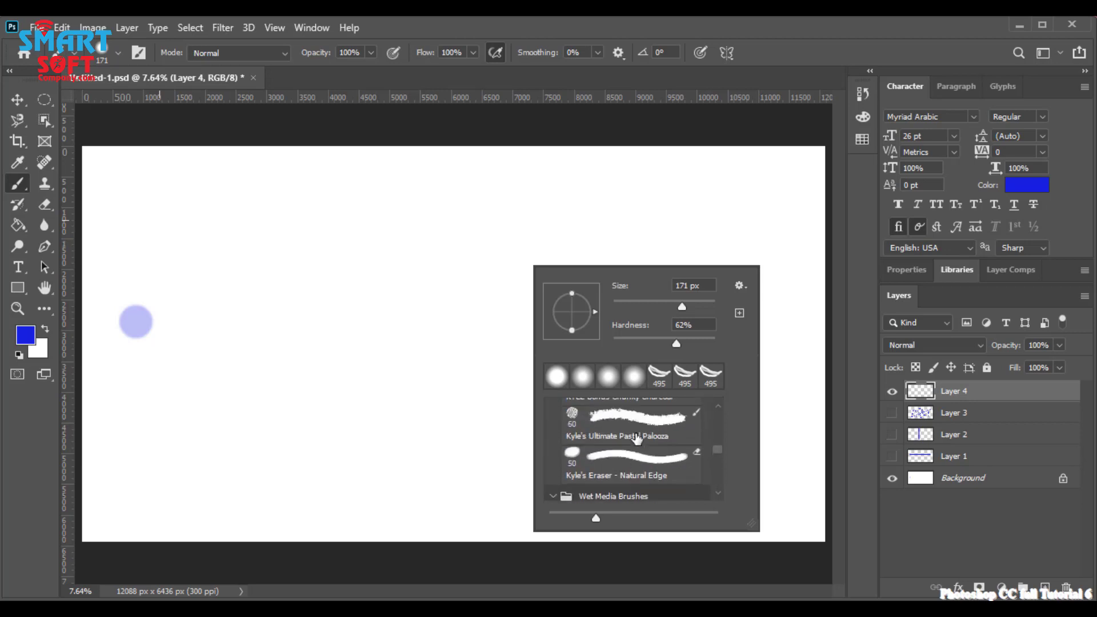
scroll(634, 434, up, 4)
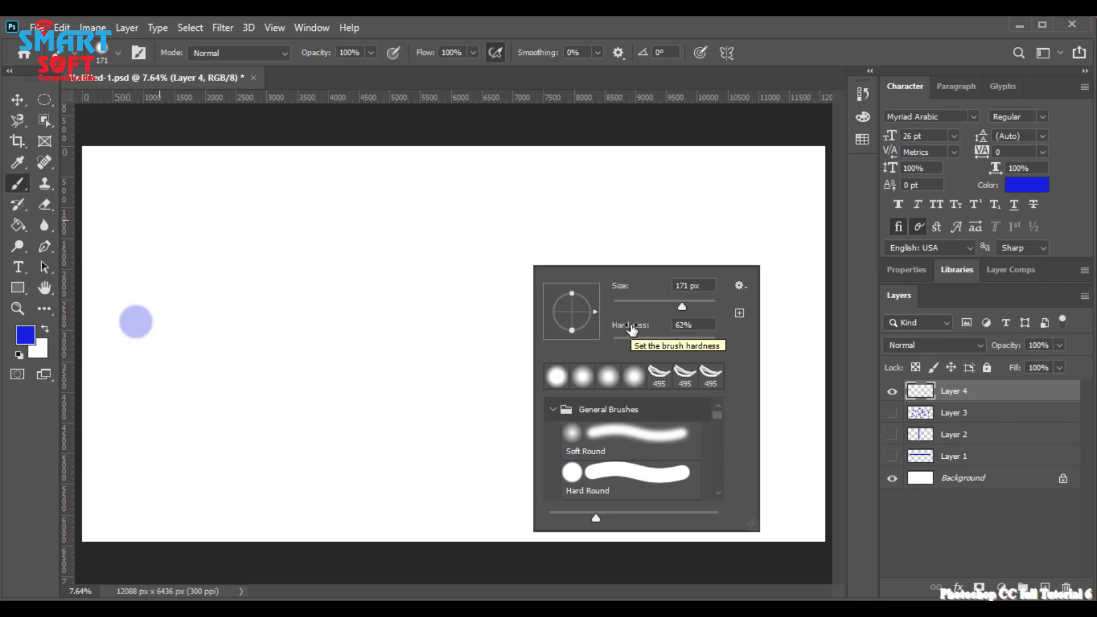
click(606, 437)
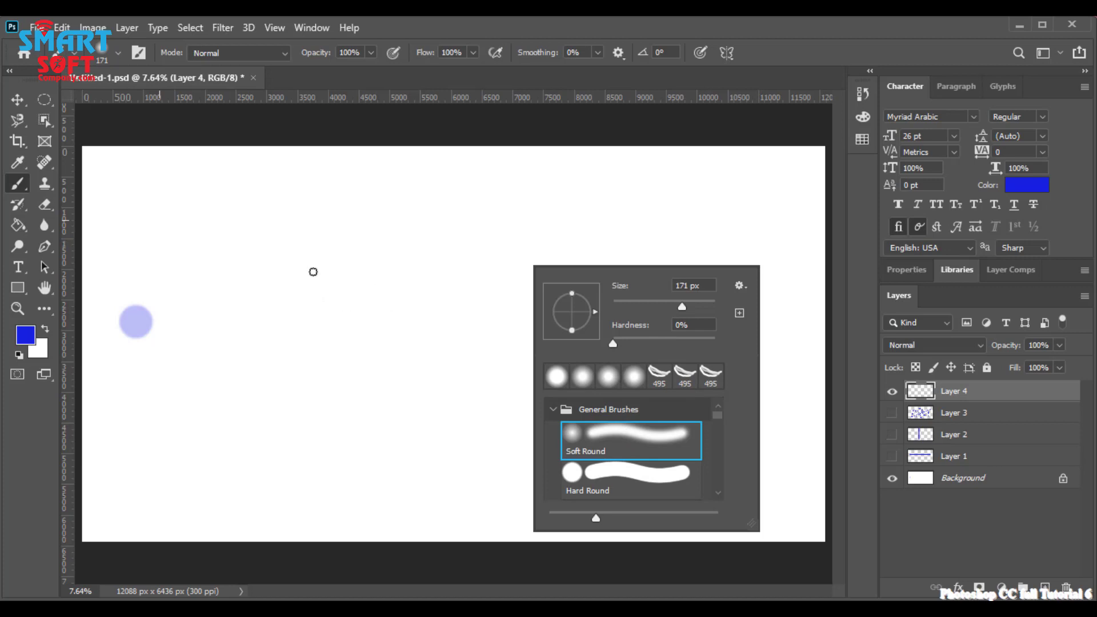
- Set the brush size to 511 px and paint a soft C-shaped blue stroke on Layer 4
right_click(319, 273)
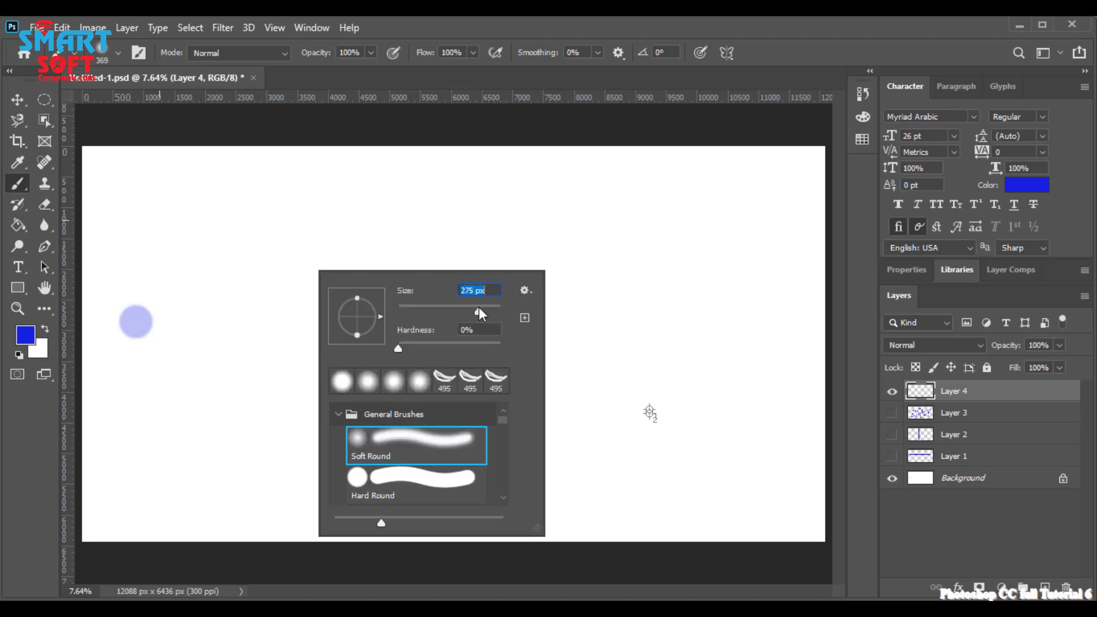
drag(483, 314, 504, 315)
text(511)
mouse_move(342, 231)
mouse_down()
mouse_move(289, 269)
mouse_move(270, 303)
mouse_move(276, 395)
mouse_move(395, 460)
mouse_move(426, 457)
mouse_up()
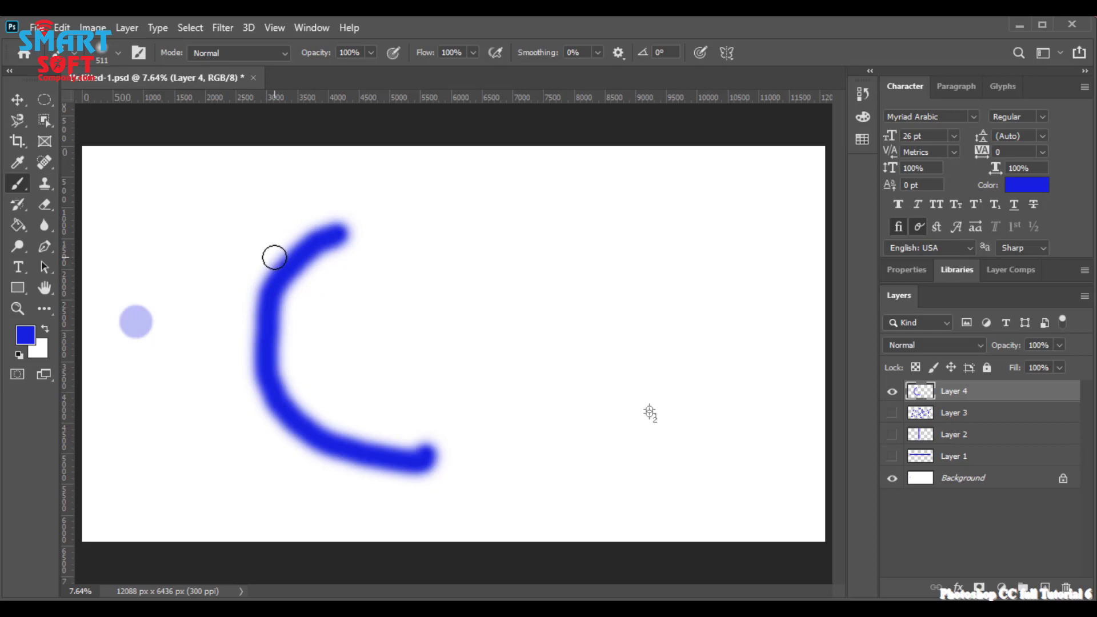
- Examine the soft edges of the C-shaped stroke's upper end up close
key(ctrl+plus)
key(ctrl+plus)
key(ctrl+plus)
key(ctrl+plus)
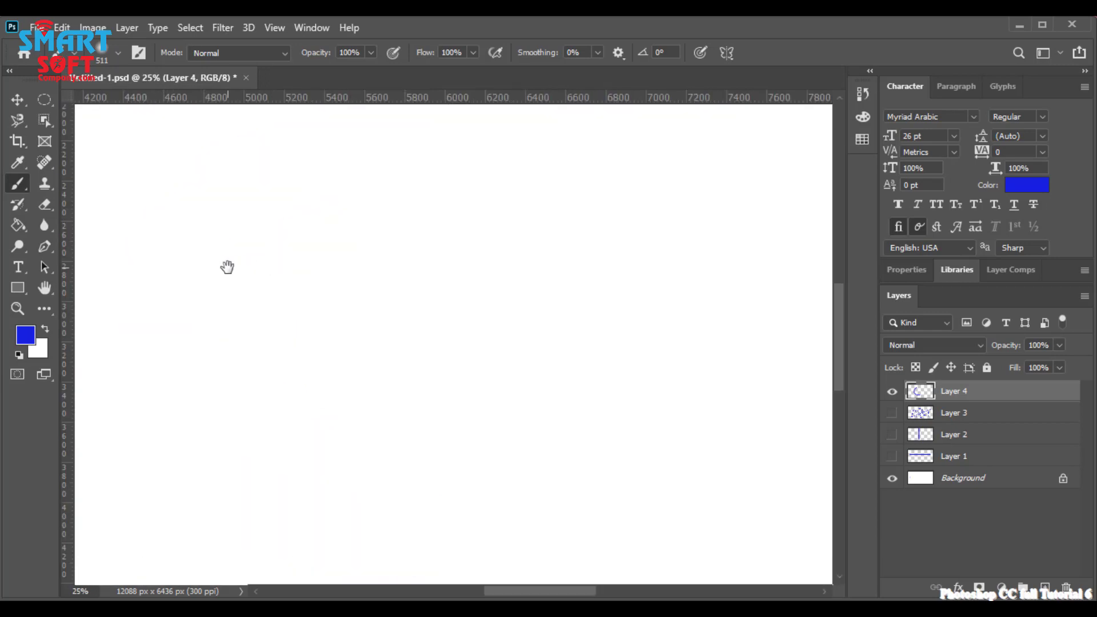
mouse_move(301, 344)
mouse_down()
mouse_move(507, 303)
mouse_move(433, 345)
mouse_move(462, 463)
mouse_up()
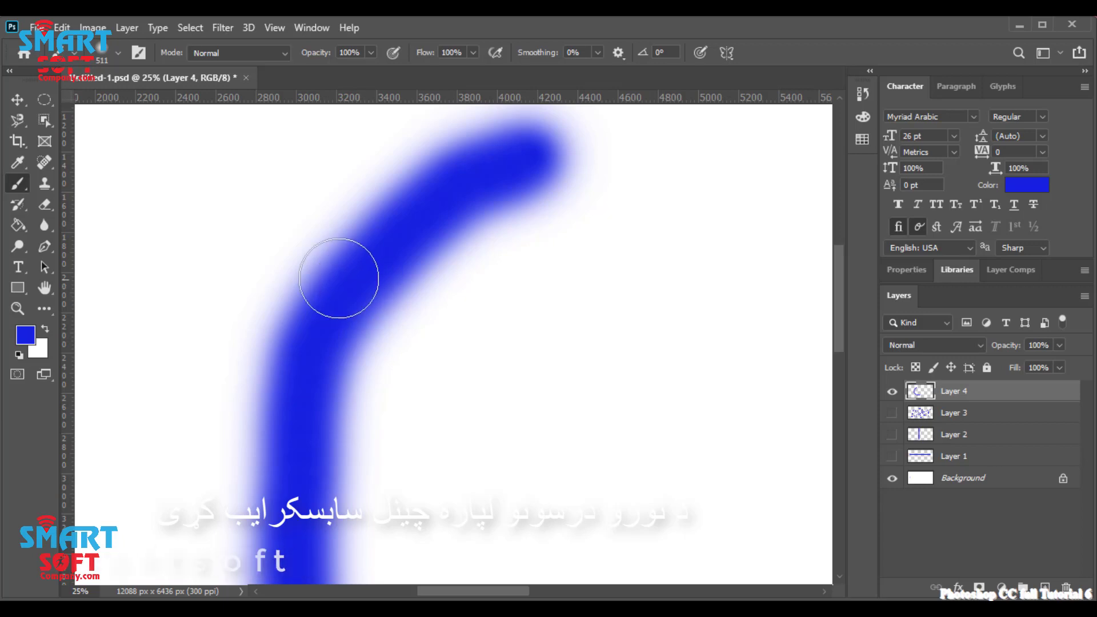
key(ctrl+minus)
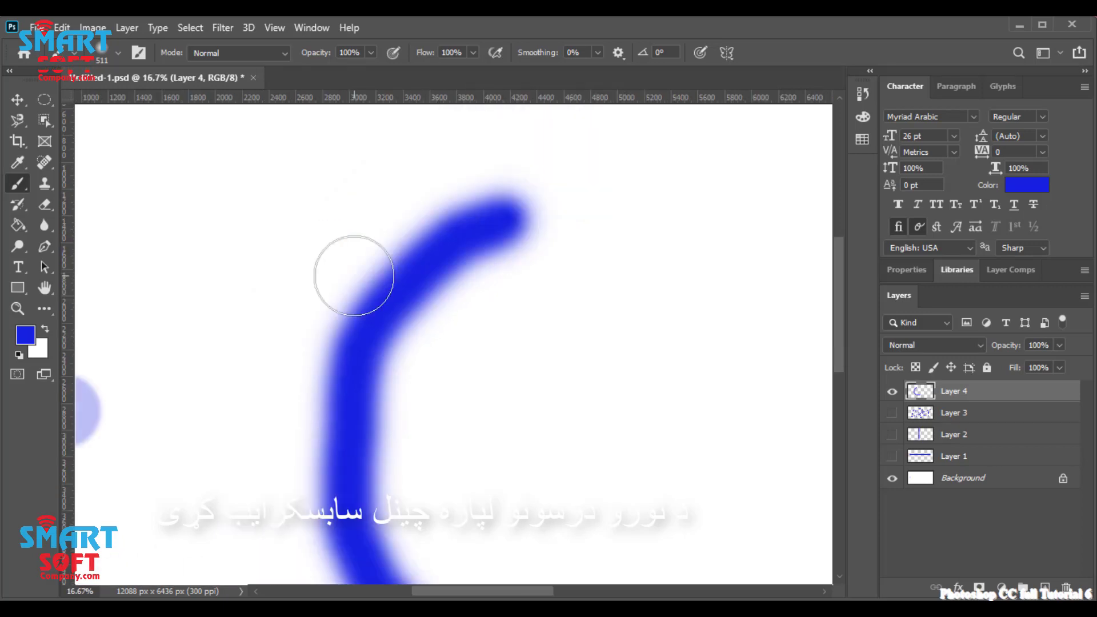
- Set the brush hardness to 42% and paint a second C-shaped blue stroke beside the first one on Layer 4
key(ctrl+minus)
key(space)
drag(457, 281, 361, 256)
right_click(502, 283)
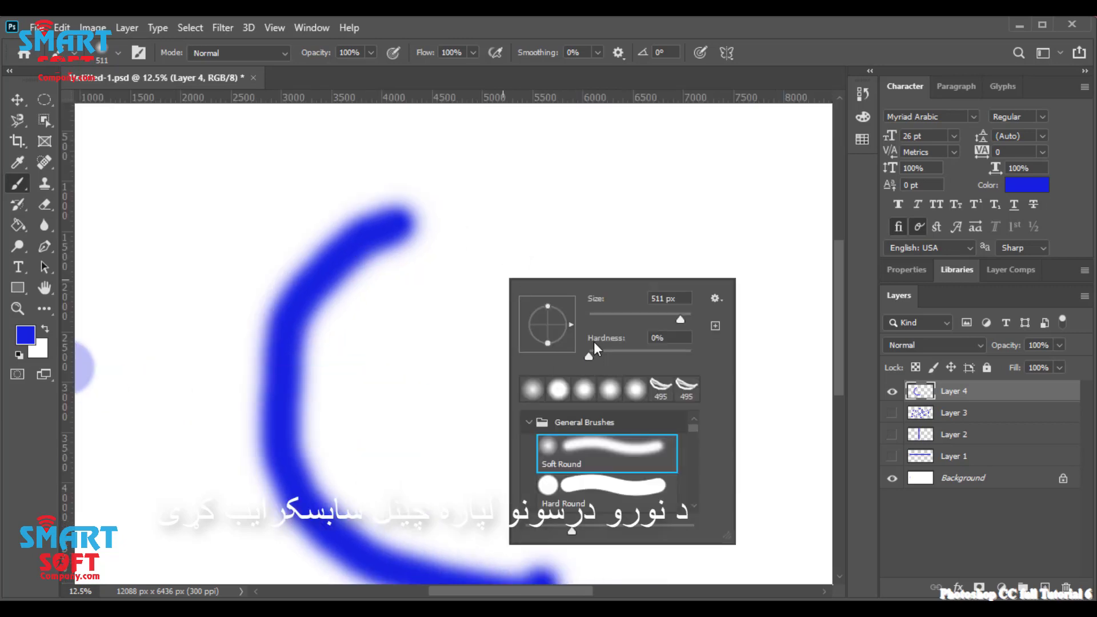
click(632, 355)
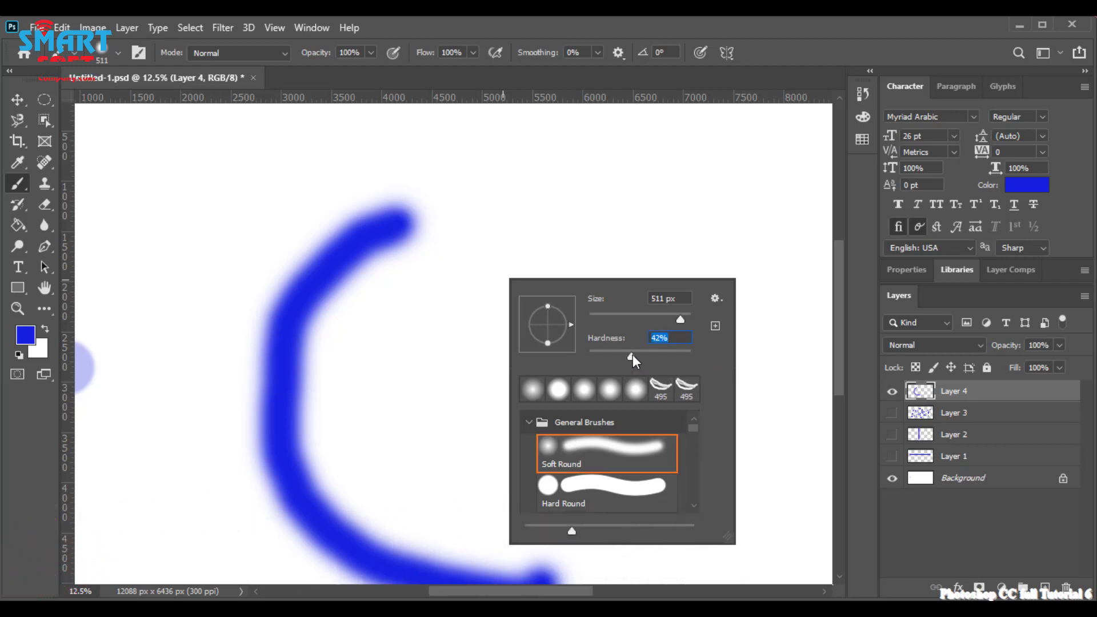
click(531, 213)
mouse_move(569, 191)
mouse_down()
mouse_move(478, 333)
mouse_move(602, 404)
mouse_move(651, 407)
mouse_up()
- Set the brush hardness to 100% and paint a long winding blue stroke across the two C shapes
right_click(601, 302)
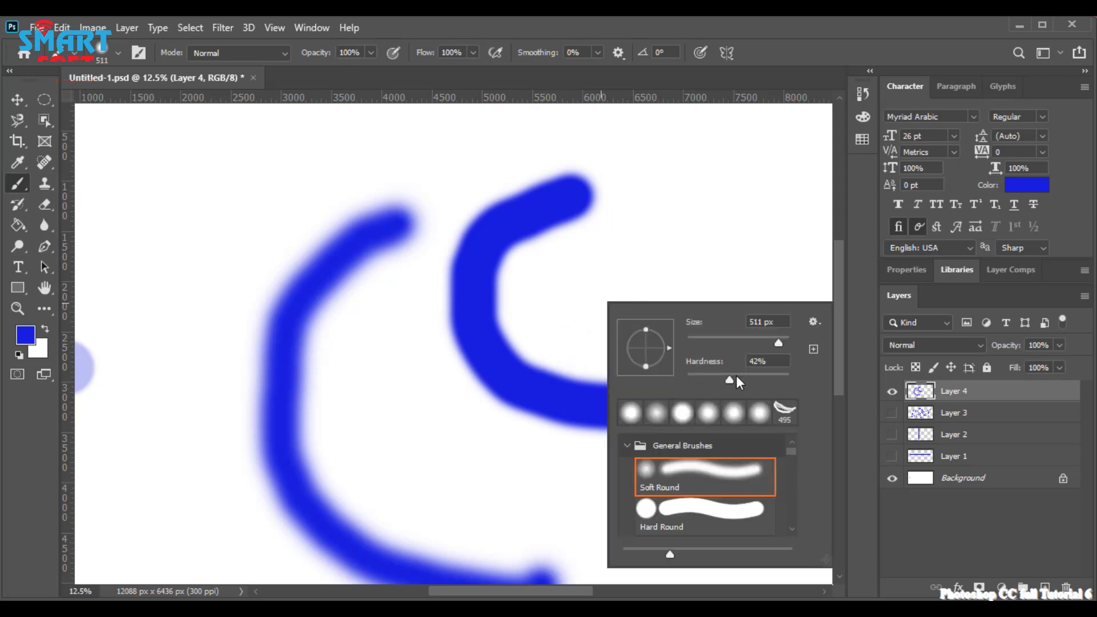
mouse_move(734, 233)
mouse_down()
mouse_move(690, 240)
mouse_move(760, 404)
mouse_move(597, 515)
mouse_move(392, 362)
mouse_move(252, 331)
mouse_move(185, 262)
mouse_up()
drag(370, 142, 400, 137)
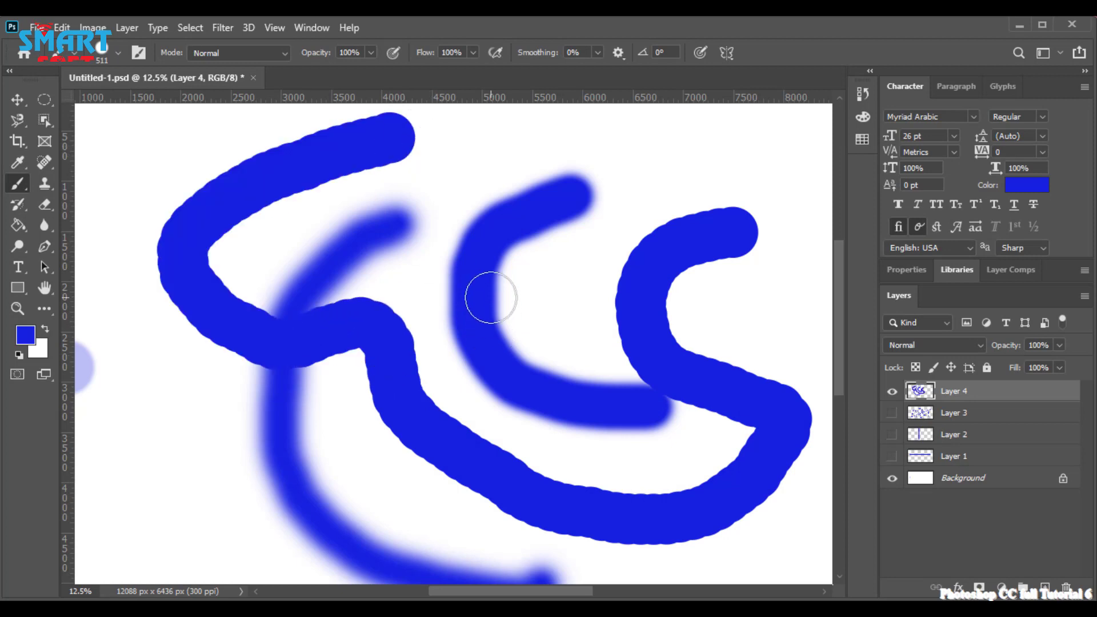
key(ctrl+minus)
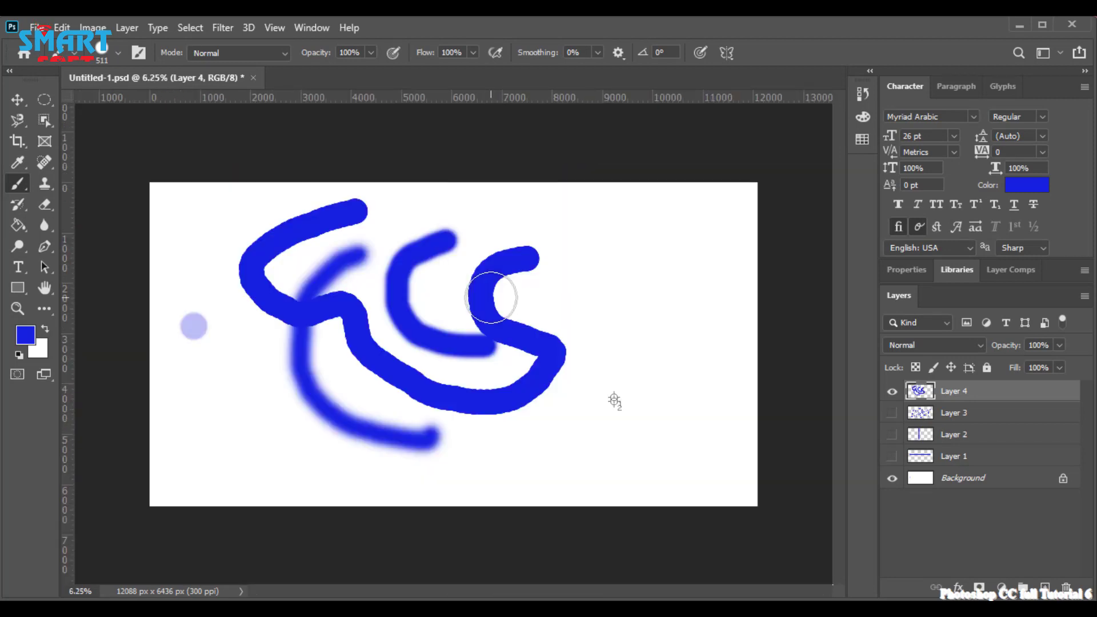
- Browse the brush presets and Brush Settings, and choose Hard Round Pressure Size from the General Brushes
click(110, 57)
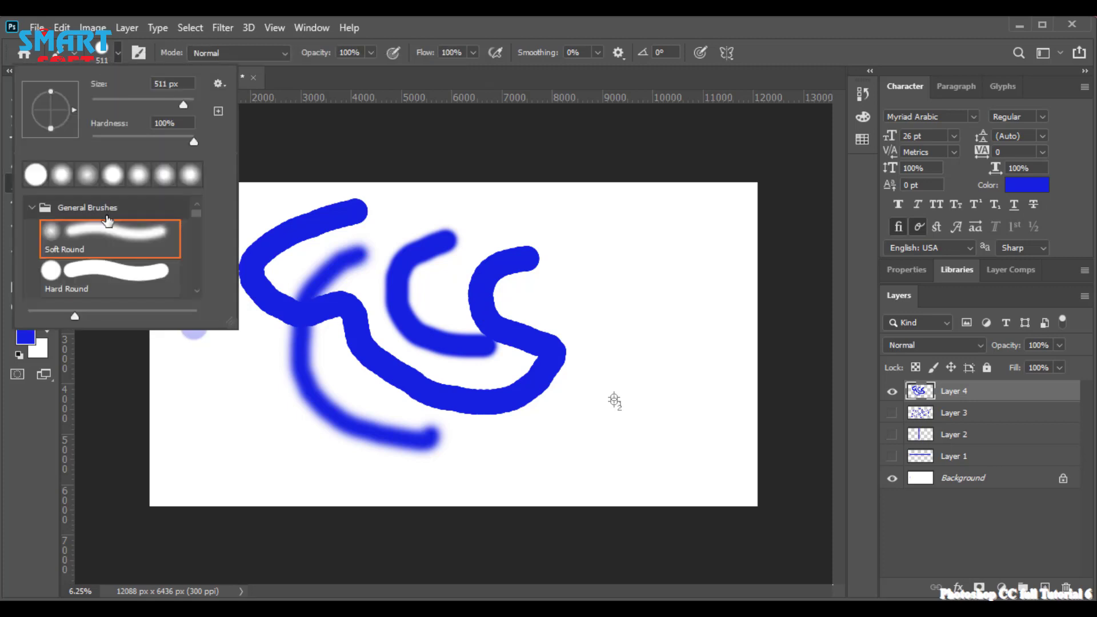
scroll(109, 252, down, 2)
scroll(110, 251, down, 4)
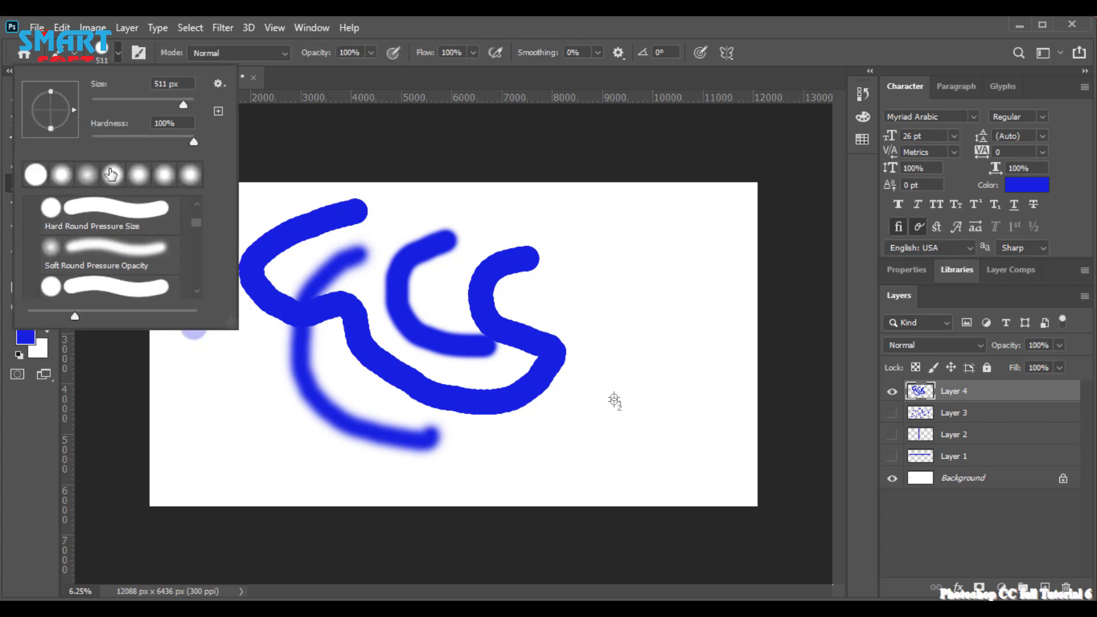
click(139, 52)
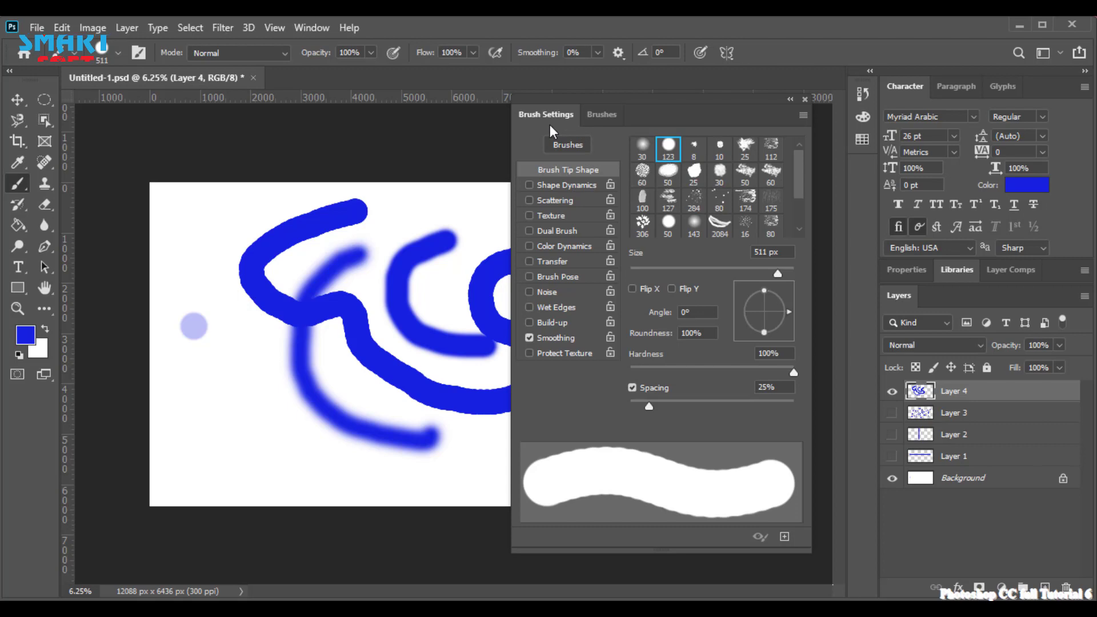
click(604, 115)
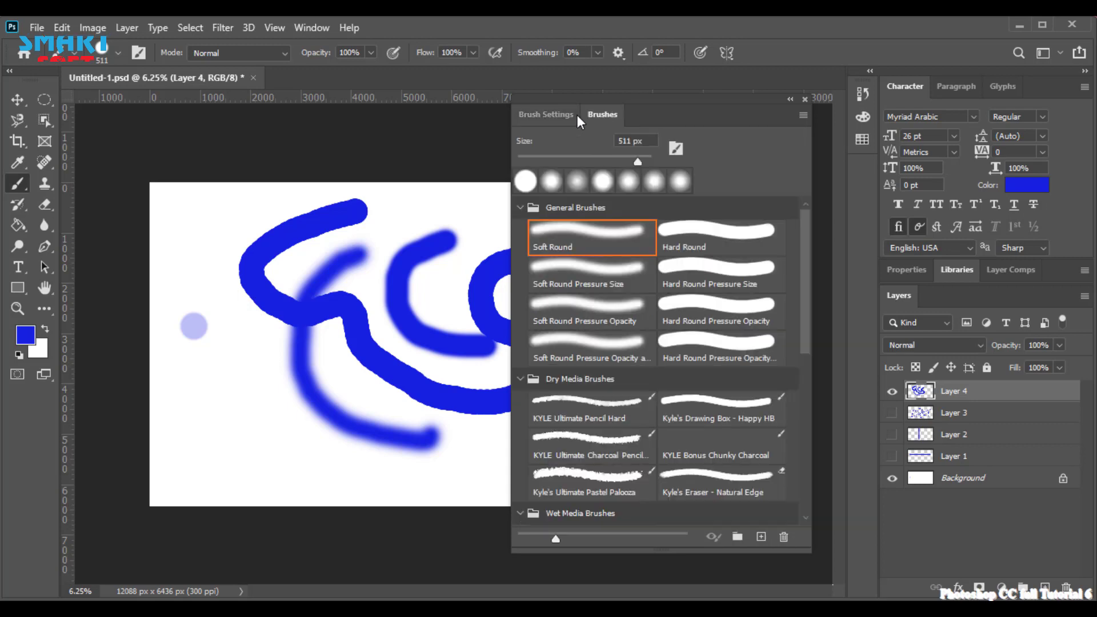
click(545, 120)
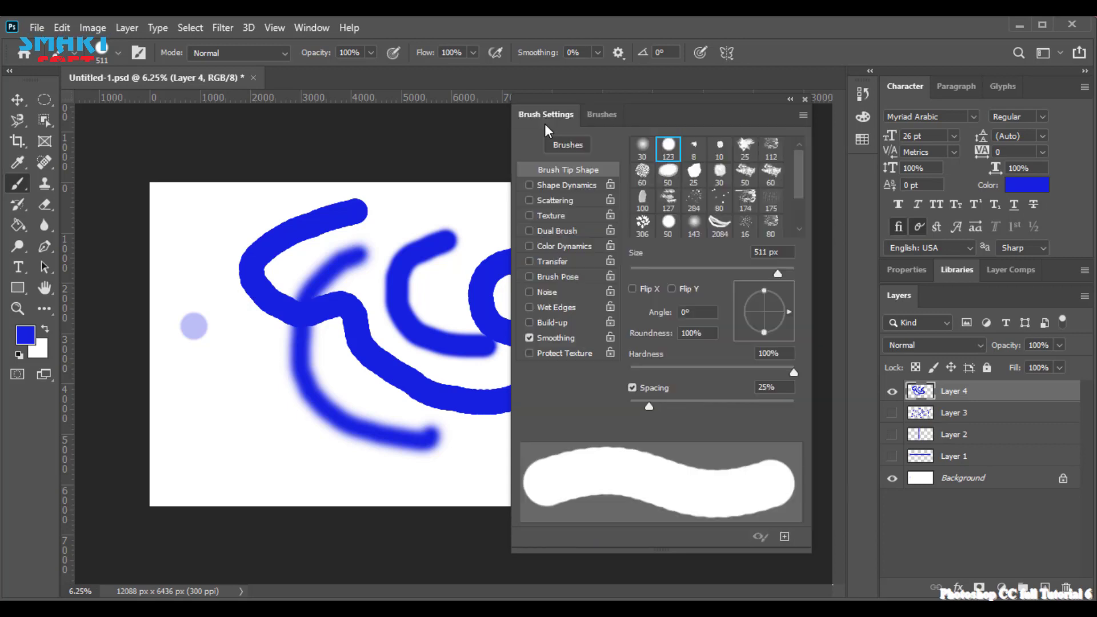
click(619, 115)
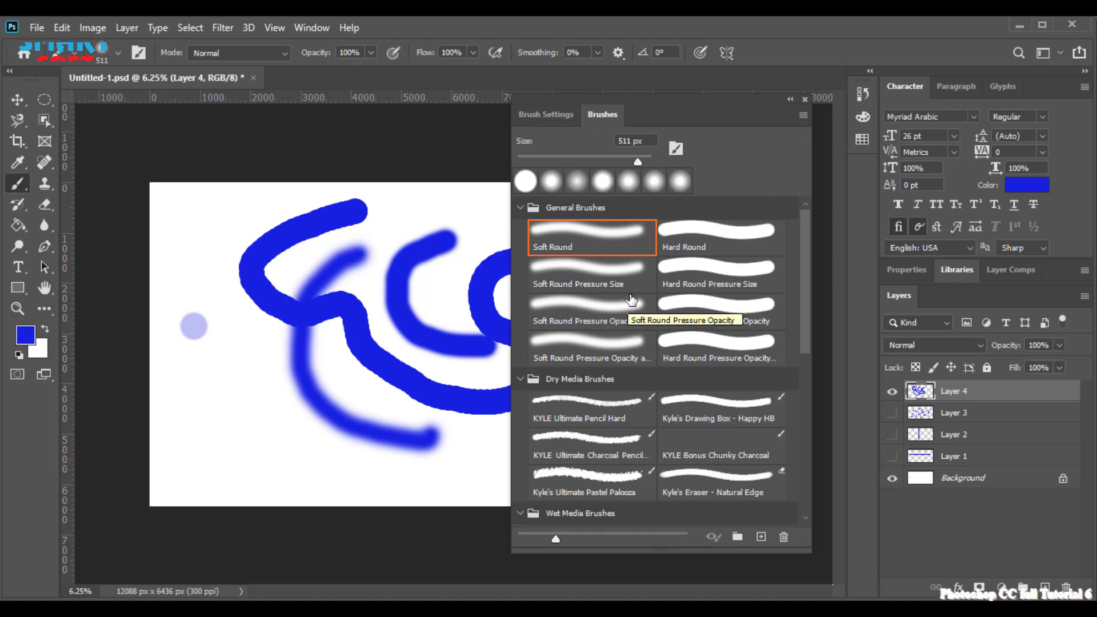
click(693, 280)
- Switch the brush tip shape to the rough-edged 50 px tip with a 14° angle
click(533, 111)
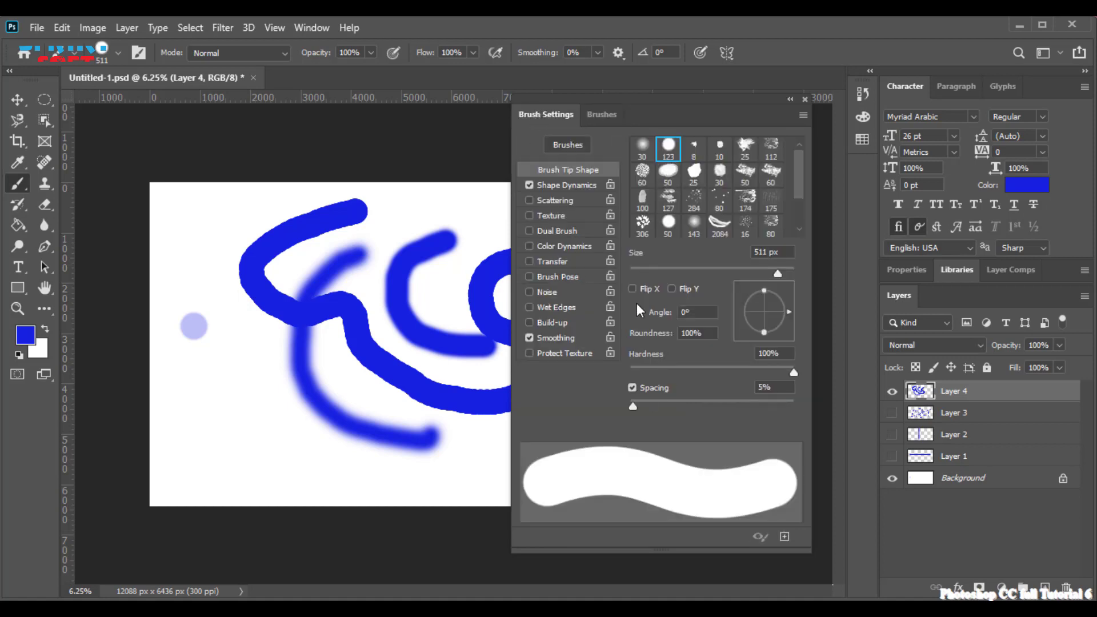
click(668, 171)
click(740, 173)
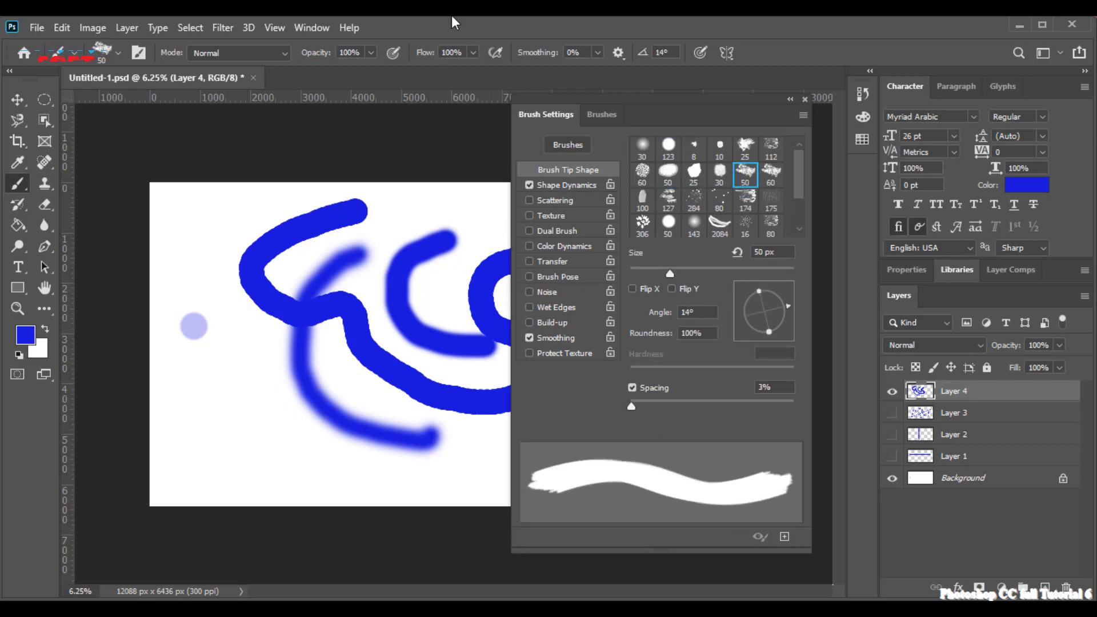
- Hide Layer 4 with the C-shaped strokes and add a new empty layer above it
click(889, 393)
click(1045, 589)
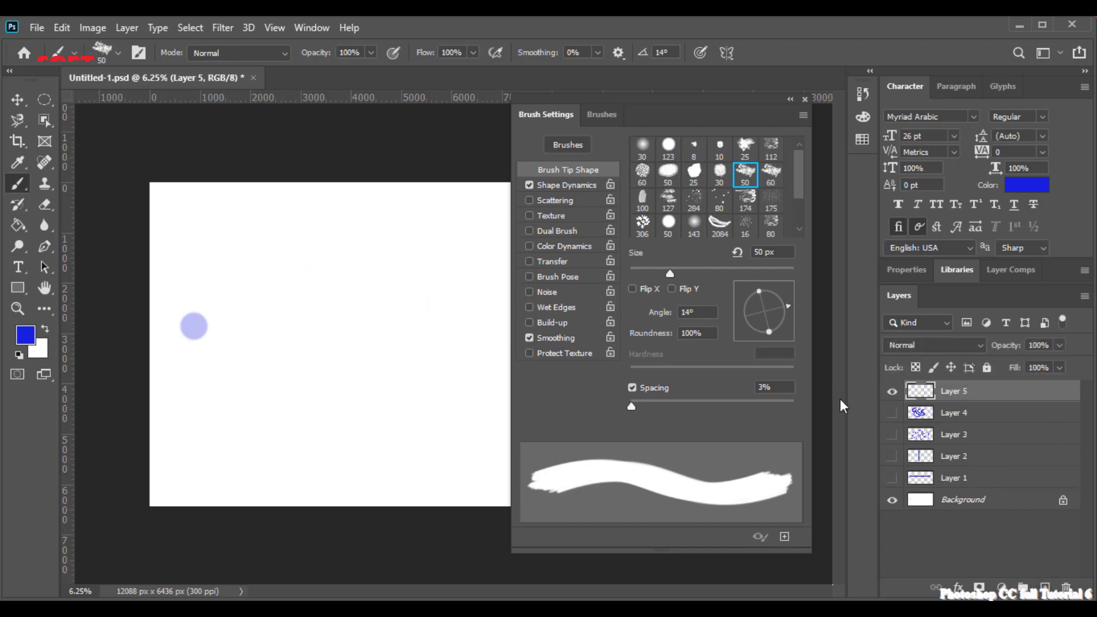
- Select the entire canvas and try to fill it with the Paint Bucket
click(960, 509)
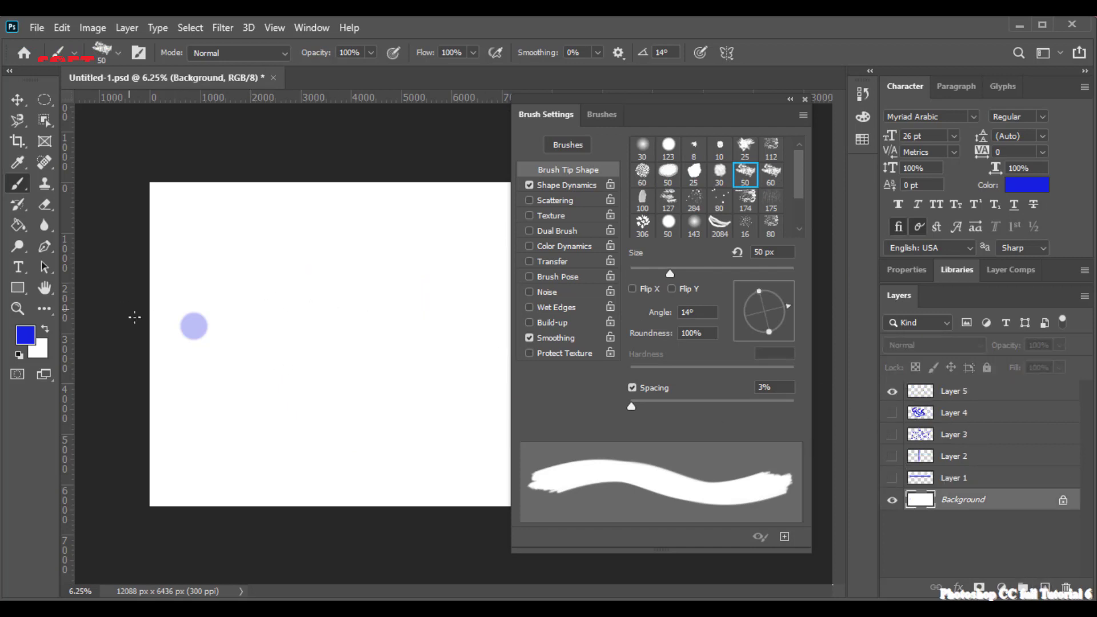
click(17, 100)
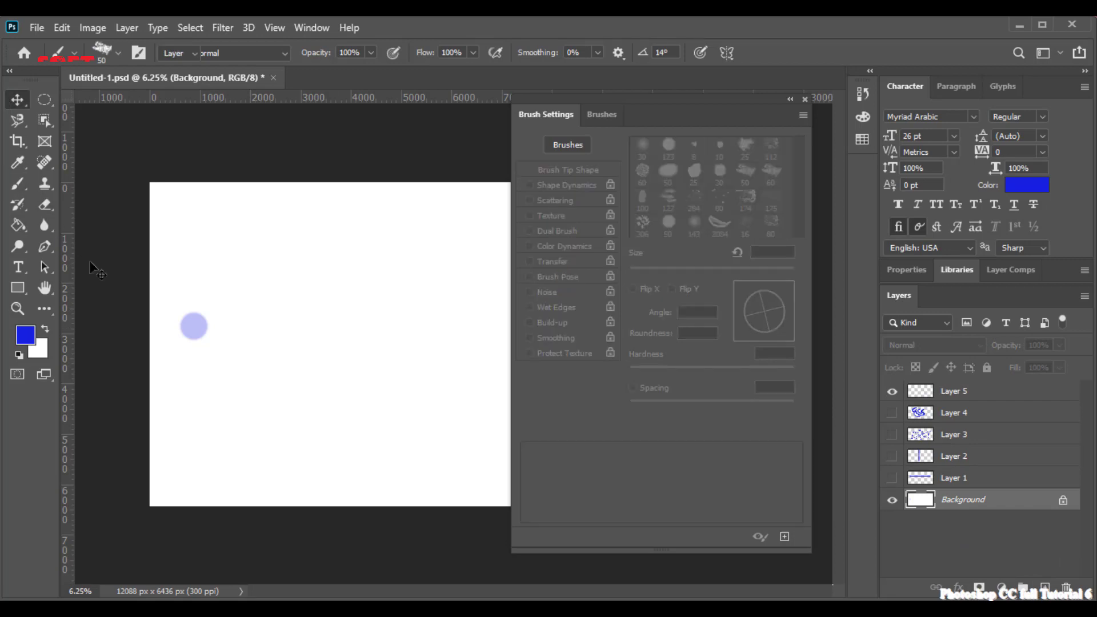
click(174, 300)
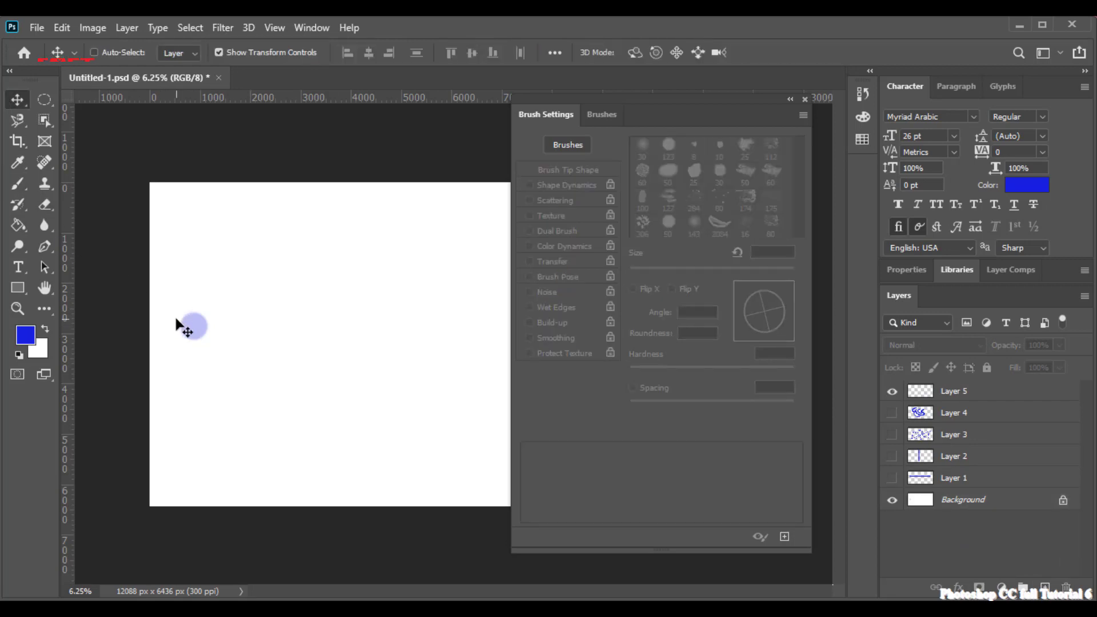
key(ctrl+a)
click(48, 208)
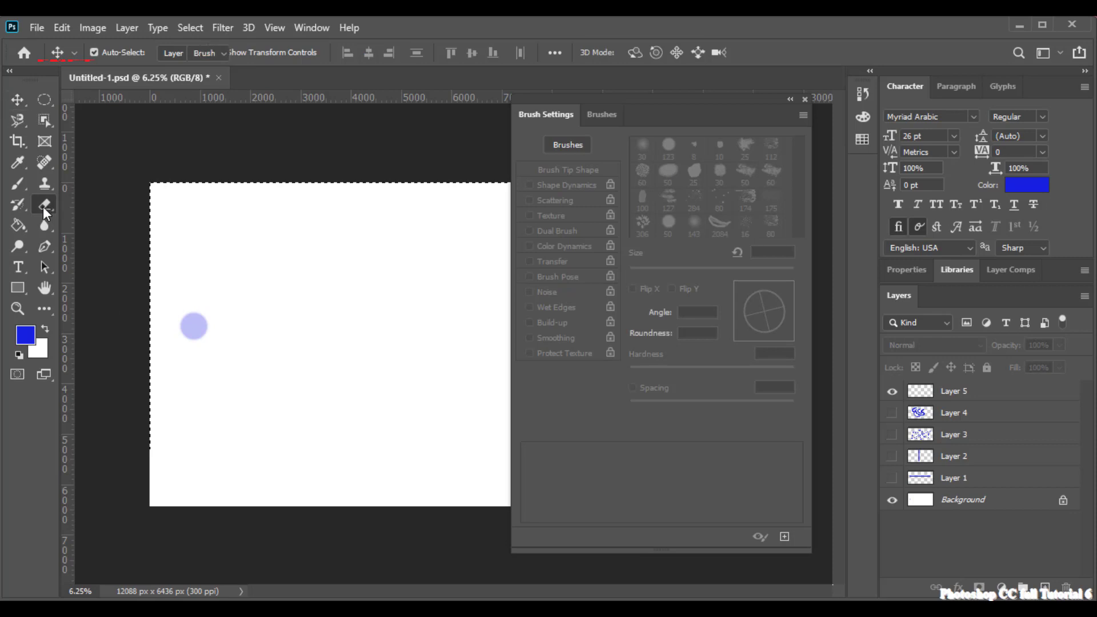
click(18, 224)
click(193, 306)
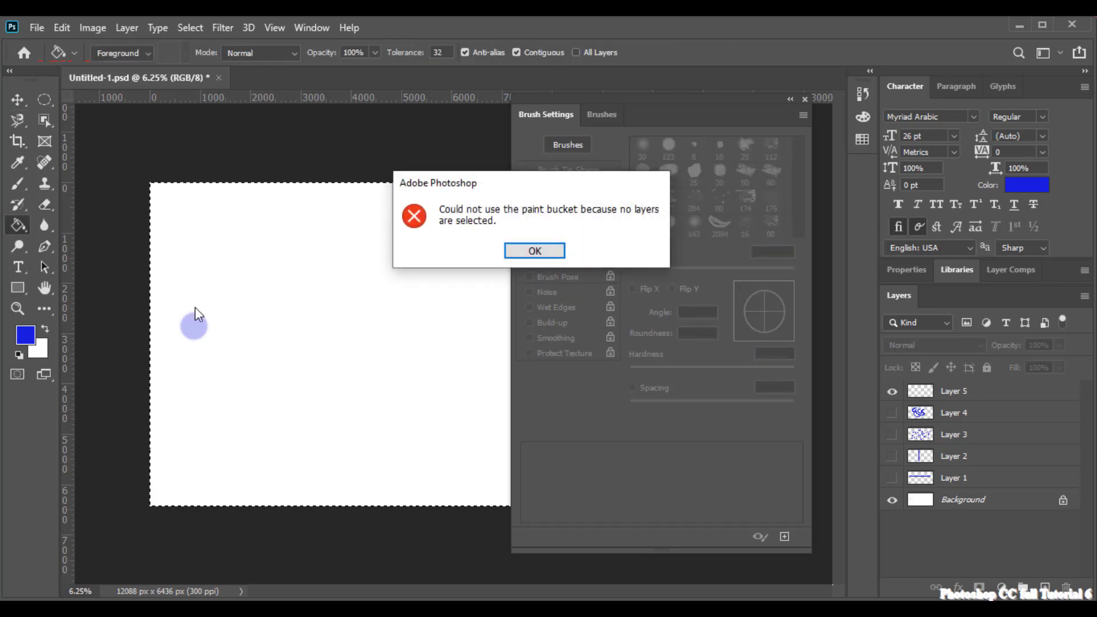
key(Return)
- Fill the Background layer with the blue foreground color using the Paint Bucket, and undo the fill
click(948, 502)
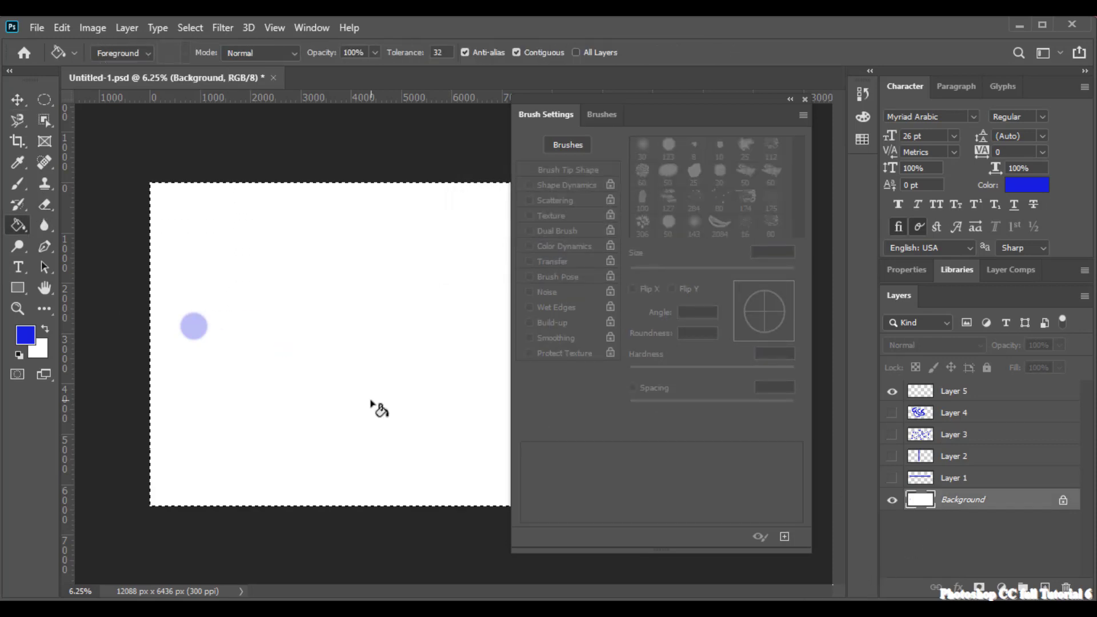
click(373, 402)
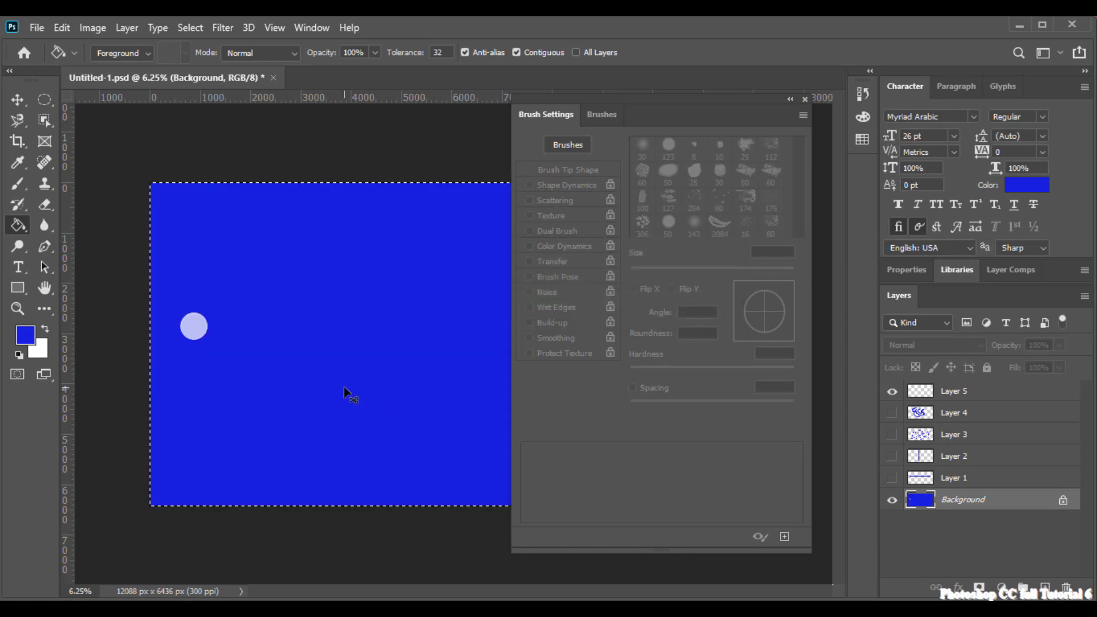
key(ctrl+z)
- Swap the foreground and background colors, fill the Background layer with white to cover the pale blue spot, and deselect
right_click(188, 332)
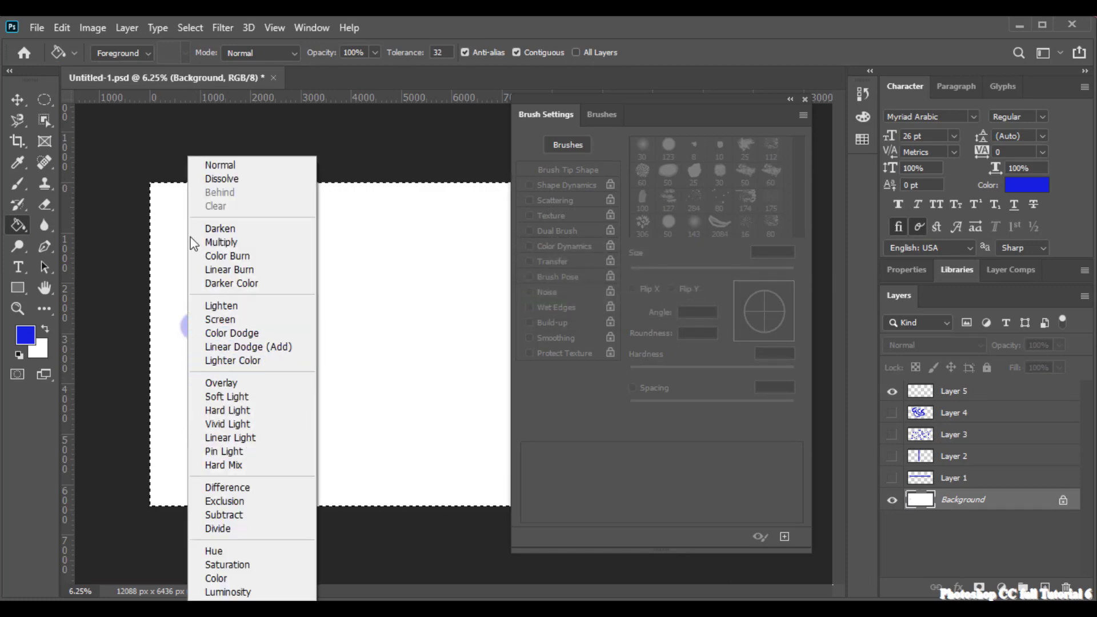
click(360, 19)
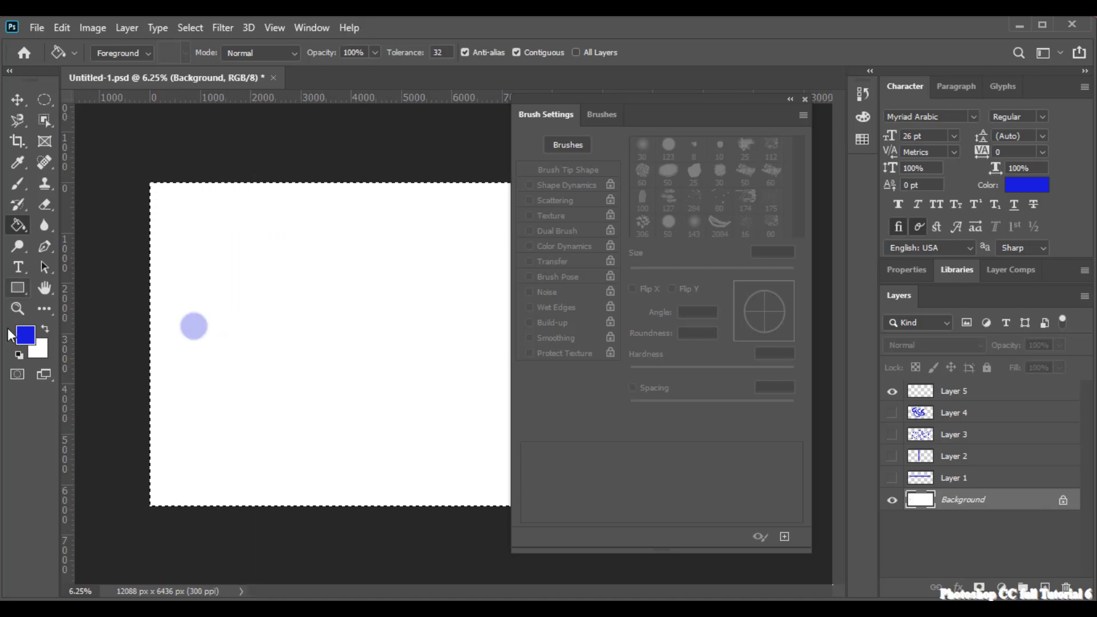
click(45, 329)
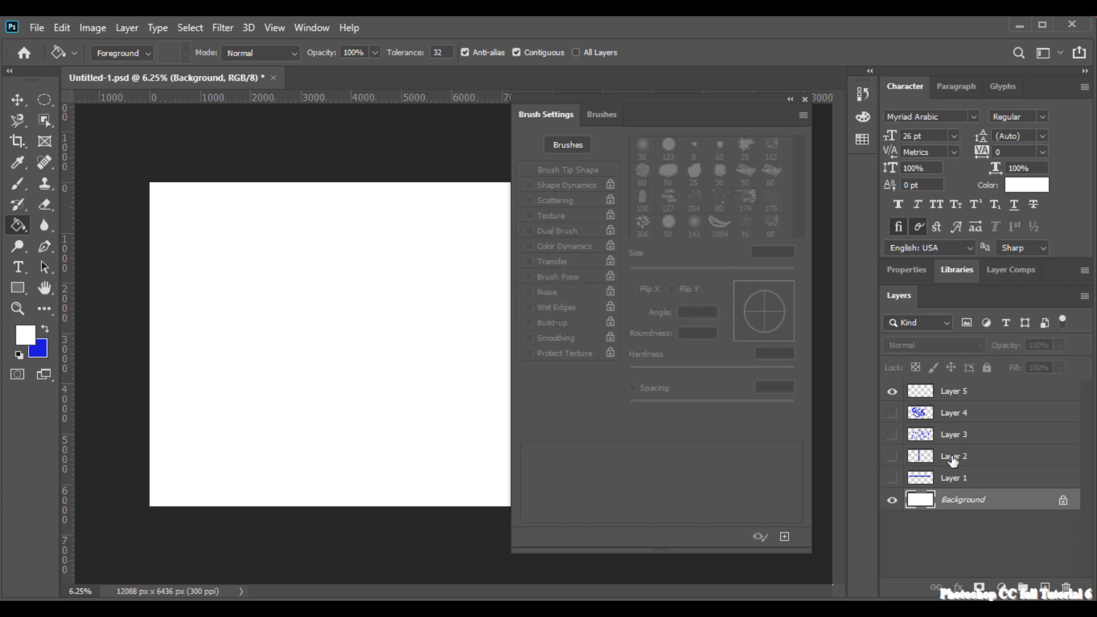
- Select Layer 5 and return to the Brush tool with its Brush Settings shown
click(946, 392)
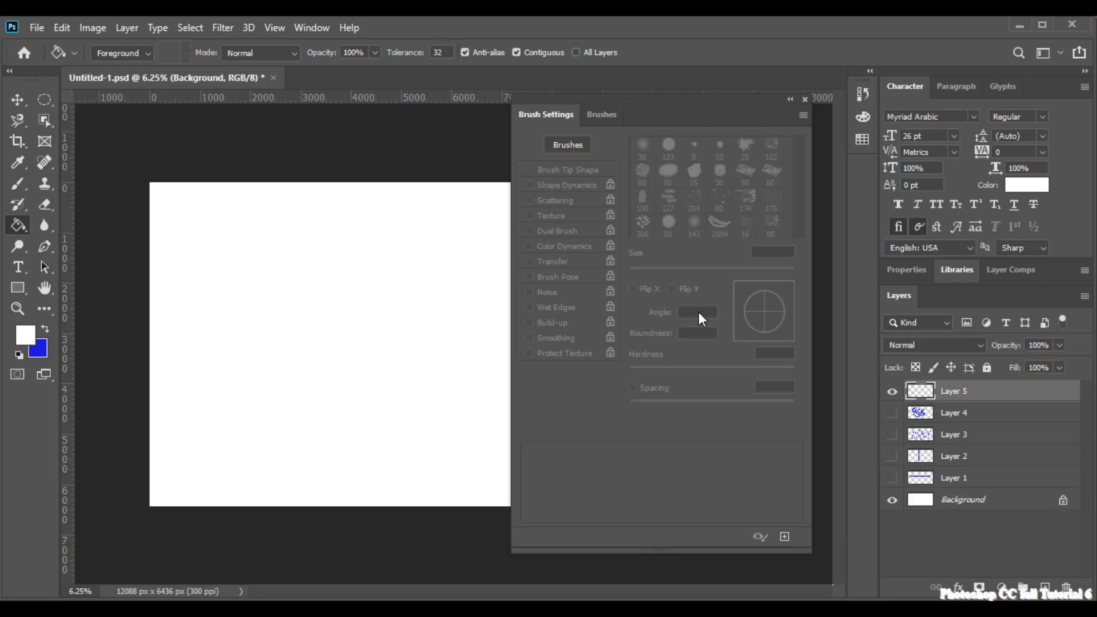
click(18, 185)
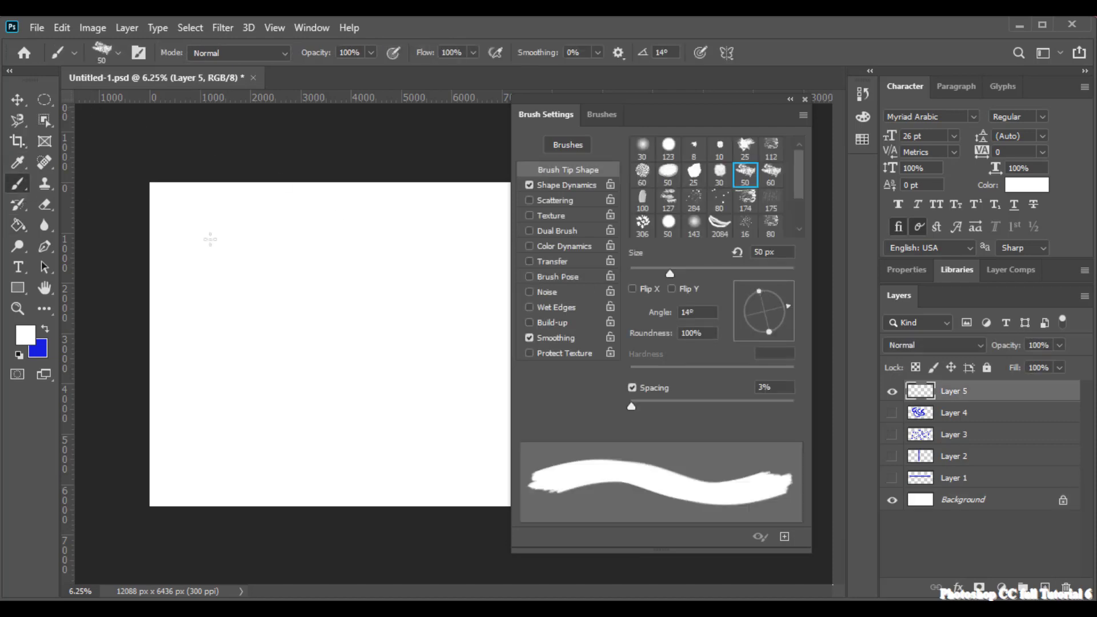
click(605, 117)
click(553, 118)
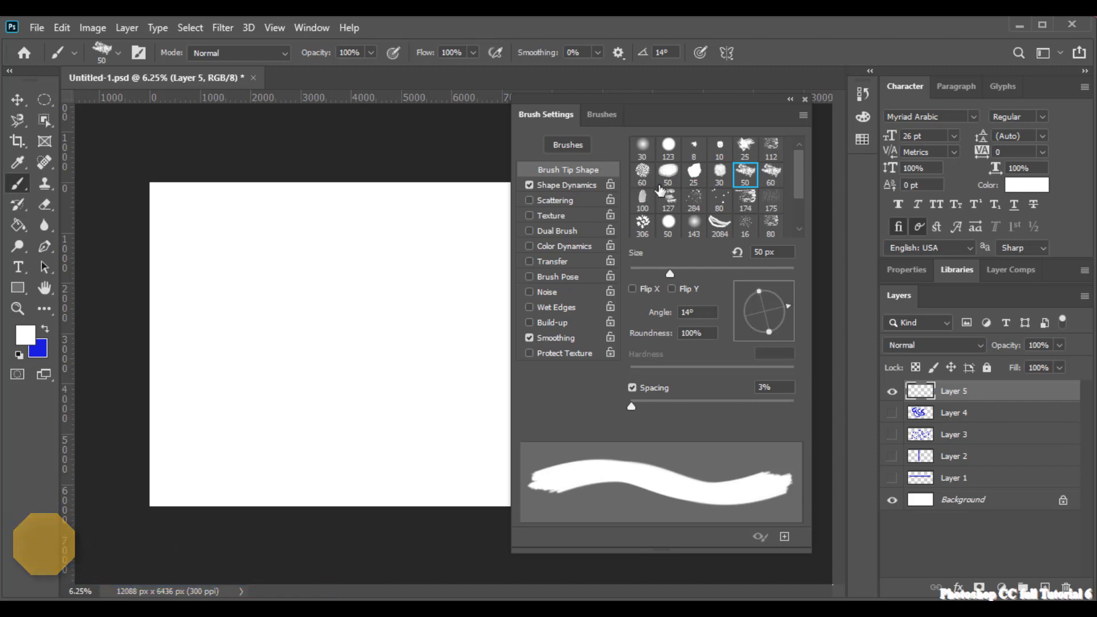
- Examine the Shape Dynamics, Scattering and Texture options of the brush, leaving Scattering and Texture disabled
click(564, 186)
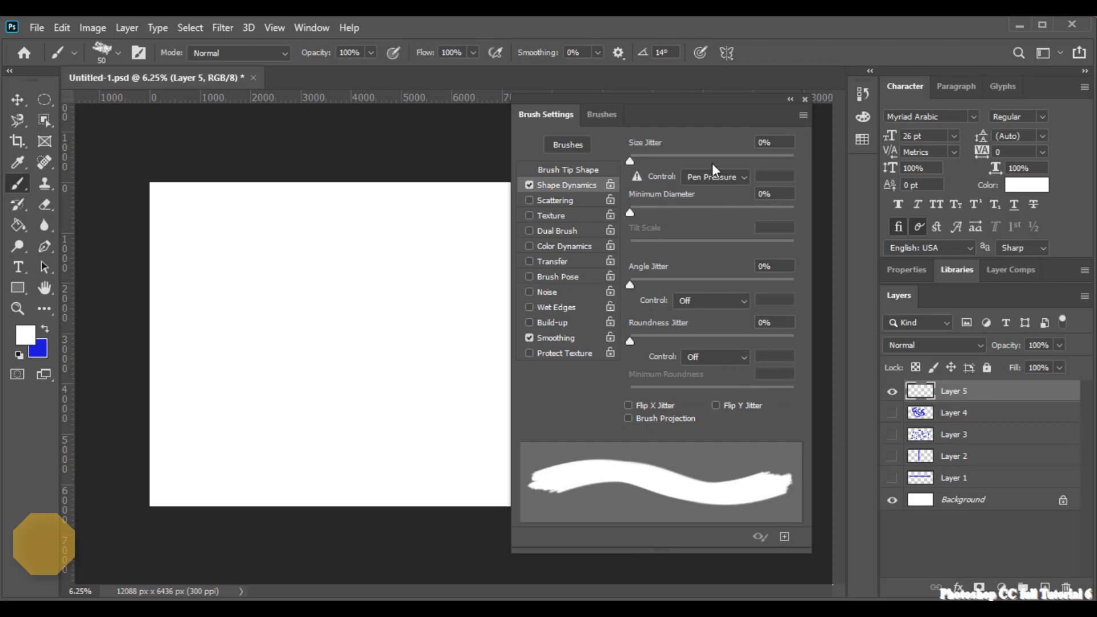
click(542, 169)
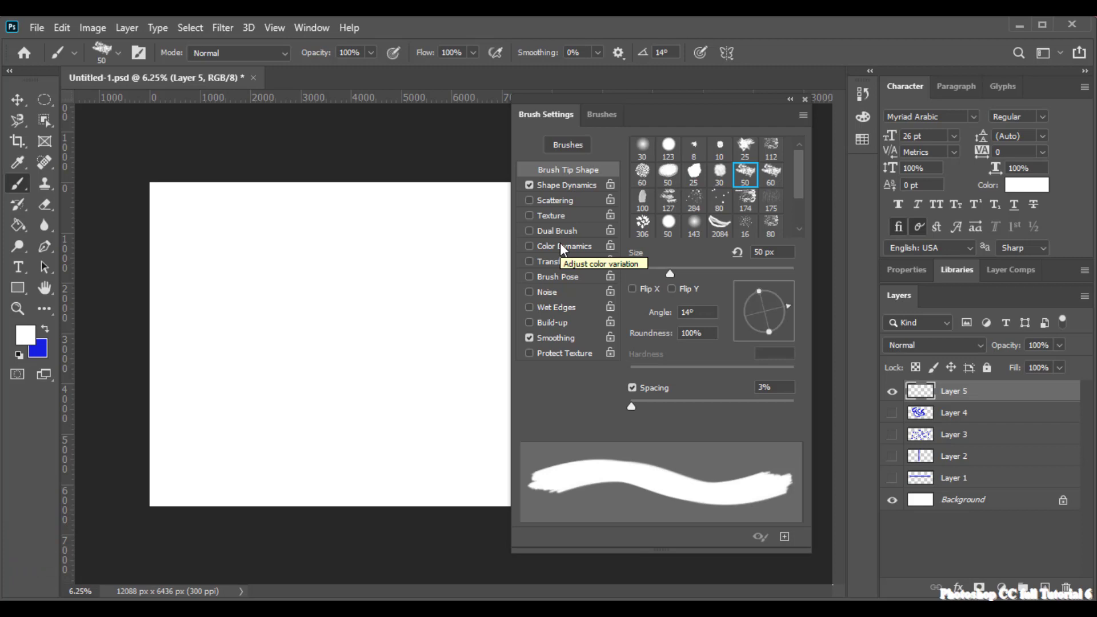
click(560, 200)
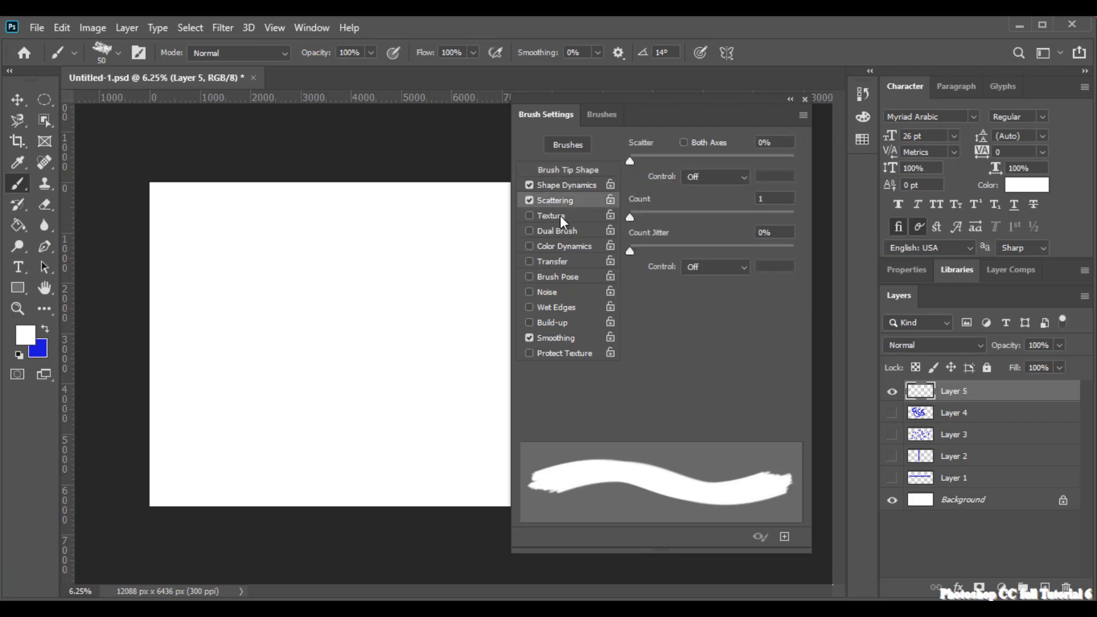
click(530, 200)
click(546, 187)
click(529, 216)
click(528, 217)
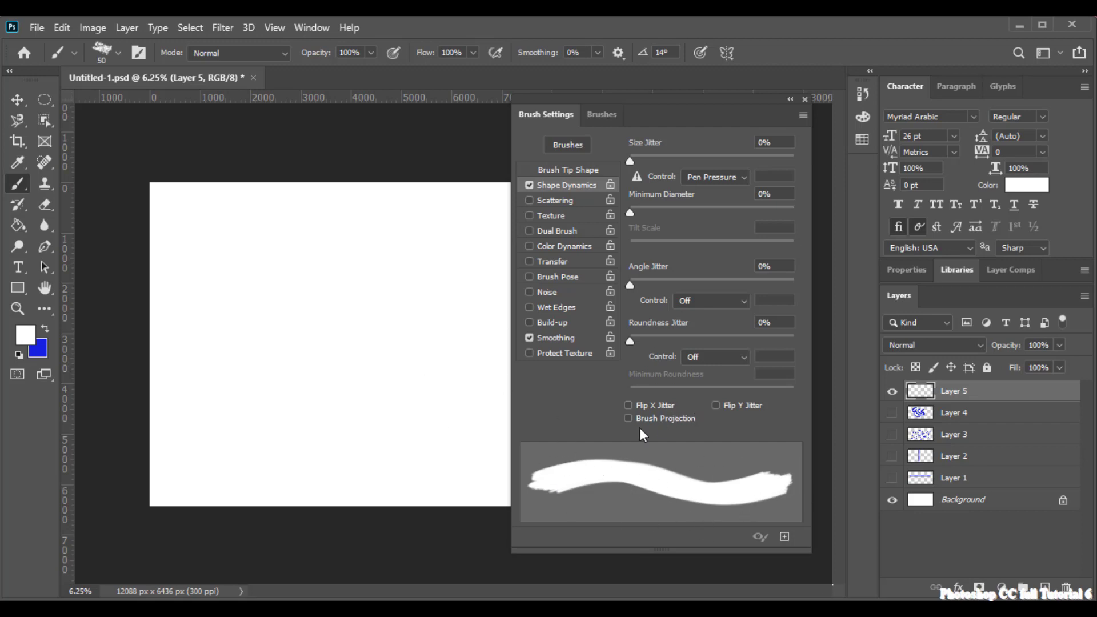
- In Shape Dynamics, set Size Jitter to 69%, Minimum Diameter to 51%, Angle Jitter to 50% and Roundness Jitter to 3%
mouse_move(629, 158)
mouse_down()
mouse_move(790, 160)
mouse_move(673, 155)
mouse_move(729, 159)
mouse_move(773, 143)
mouse_move(688, 146)
mouse_move(820, 150)
mouse_move(743, 146)
mouse_up()
mouse_move(632, 213)
mouse_down()
mouse_move(795, 221)
mouse_move(662, 218)
mouse_move(694, 234)
mouse_up()
mouse_move(630, 286)
mouse_down()
mouse_move(741, 286)
mouse_move(623, 289)
mouse_move(737, 286)
mouse_move(712, 294)
mouse_up()
mouse_move(624, 345)
mouse_down()
mouse_move(772, 348)
mouse_move(660, 351)
mouse_move(623, 338)
mouse_move(634, 341)
mouse_up()
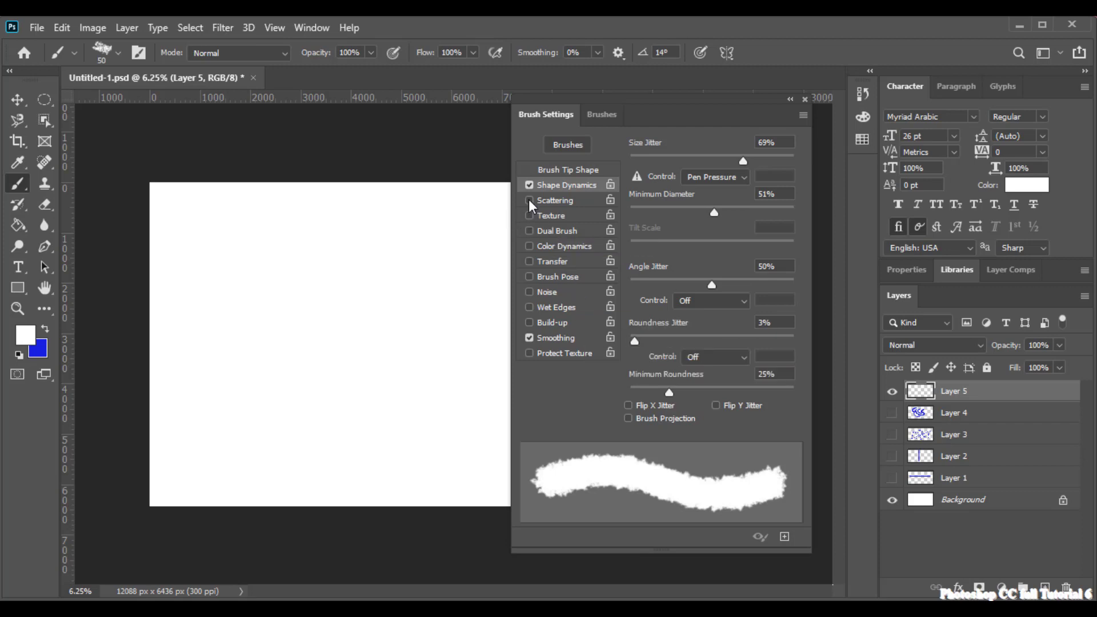
- Enable Scattering for the brush and set Scatter to 917%
click(559, 197)
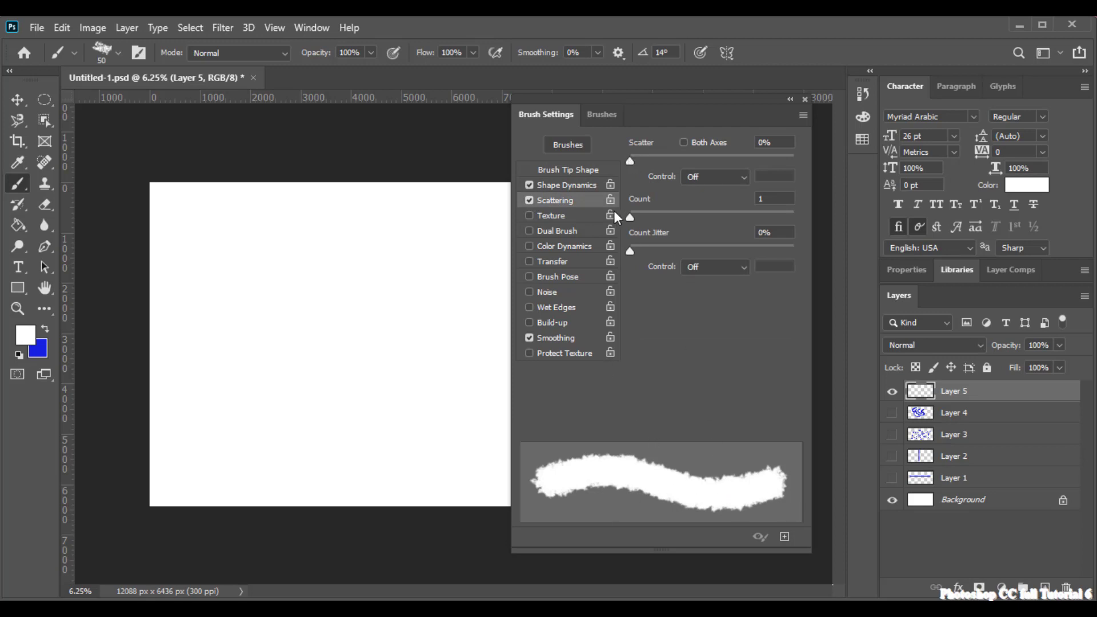
drag(632, 158, 782, 179)
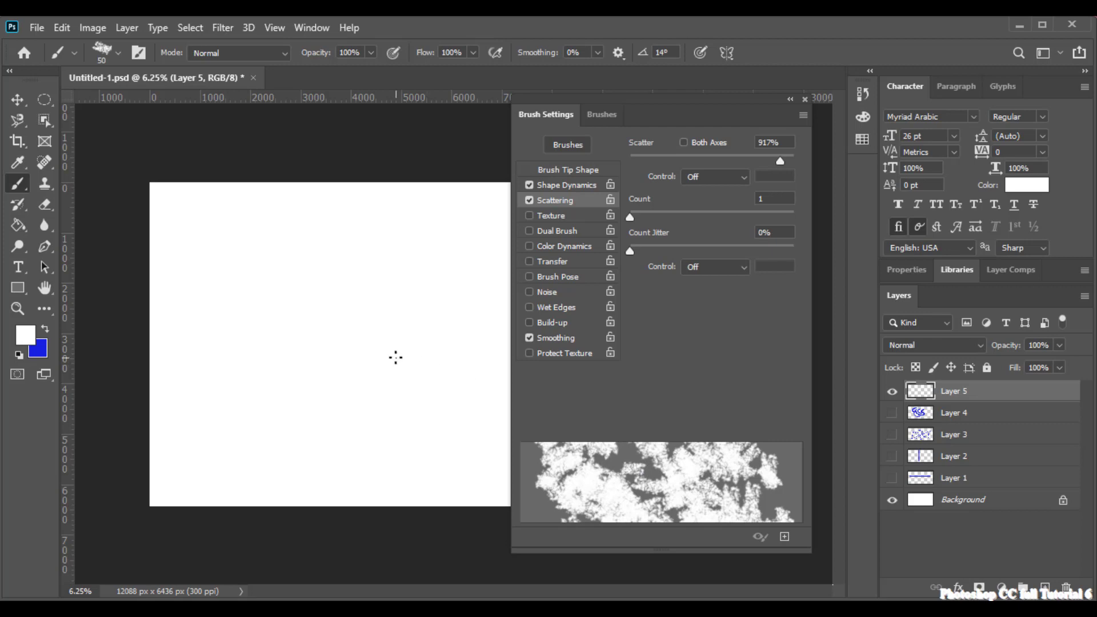
- Set the brush size to 187 px and convert the locked Background into a regular layer
right_click(355, 298)
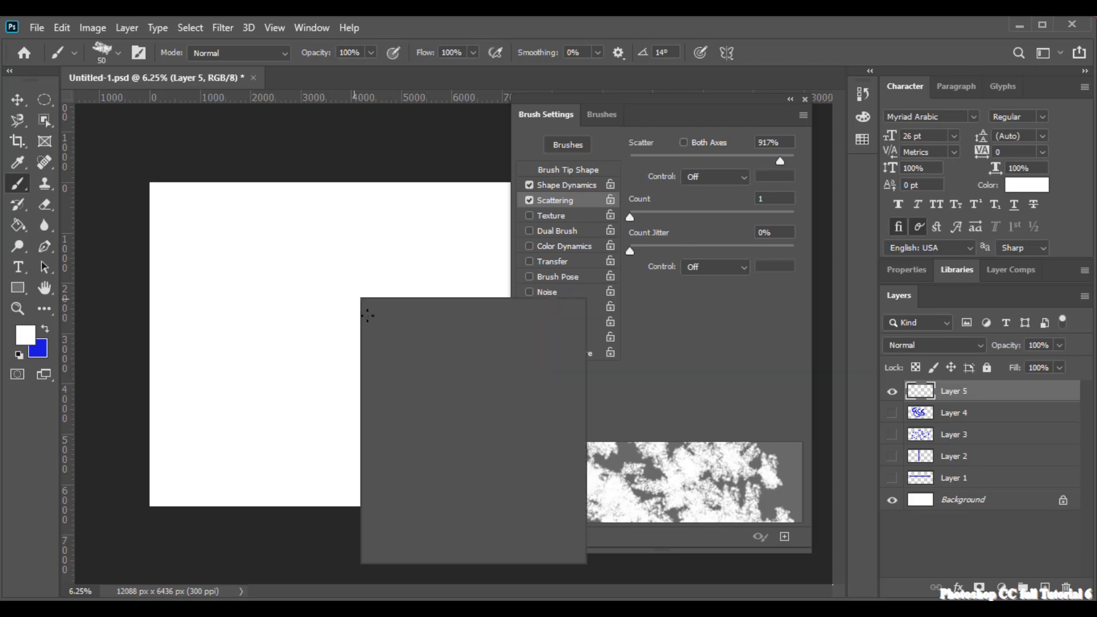
drag(466, 338, 513, 340)
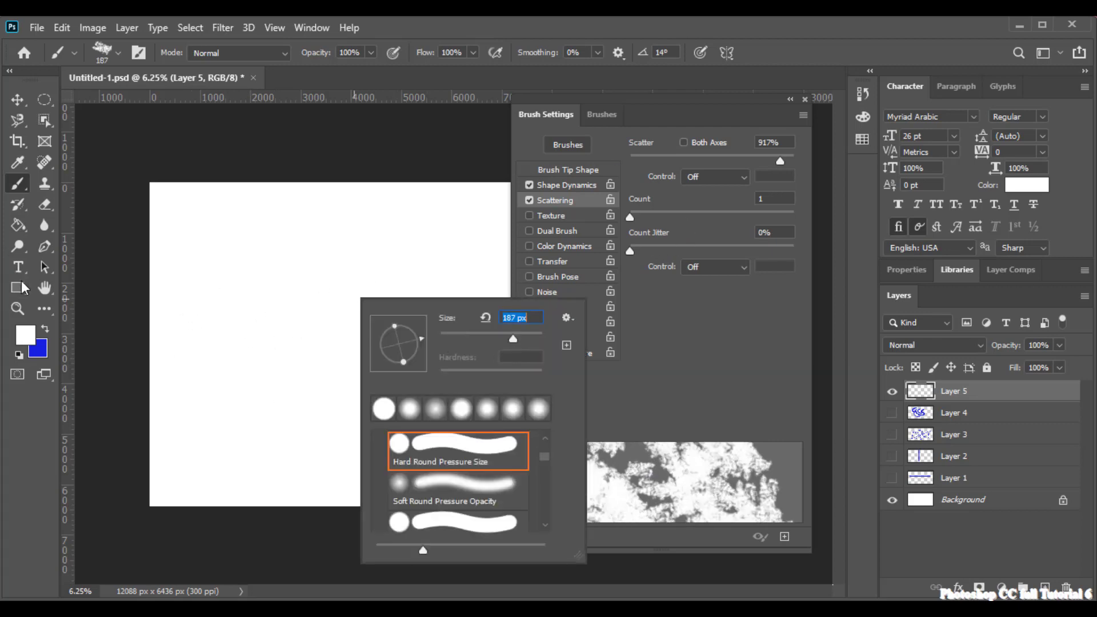
click(940, 500)
click(941, 499)
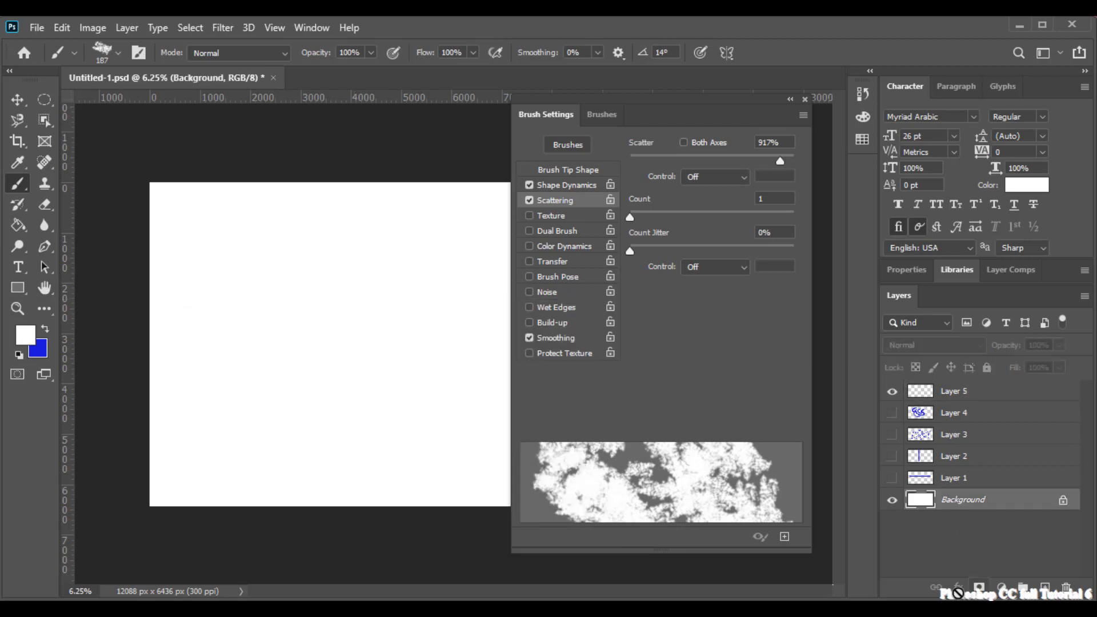
click(1062, 500)
- Replace the Satin effect on the bottom layer with a Color Overlay in black, 000000
click(958, 587)
click(982, 514)
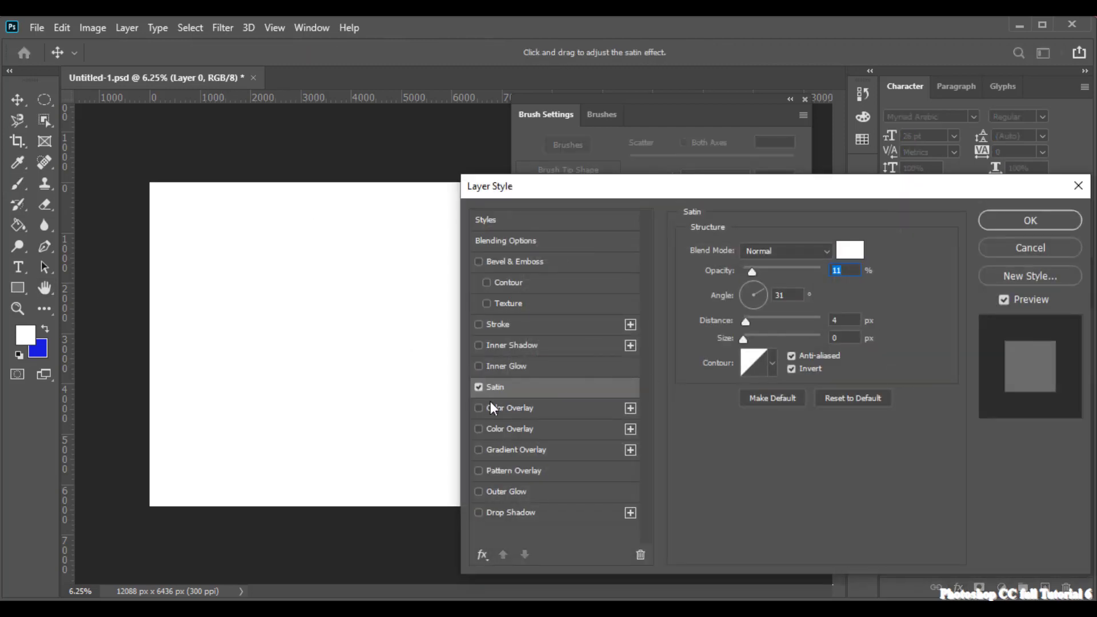
click(494, 407)
click(474, 389)
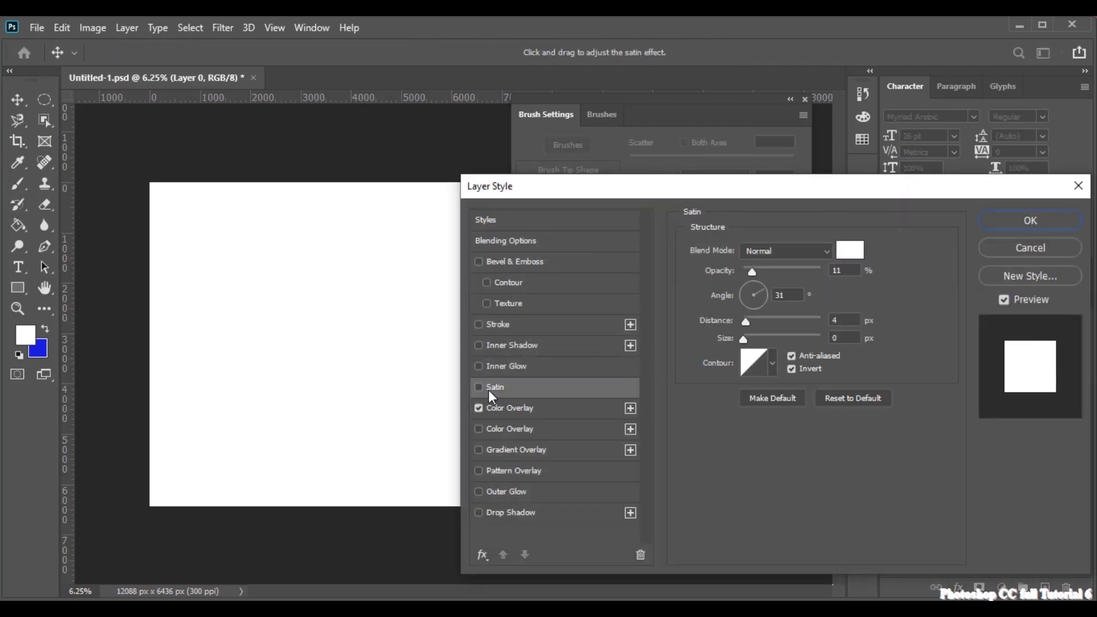
click(479, 387)
click(551, 409)
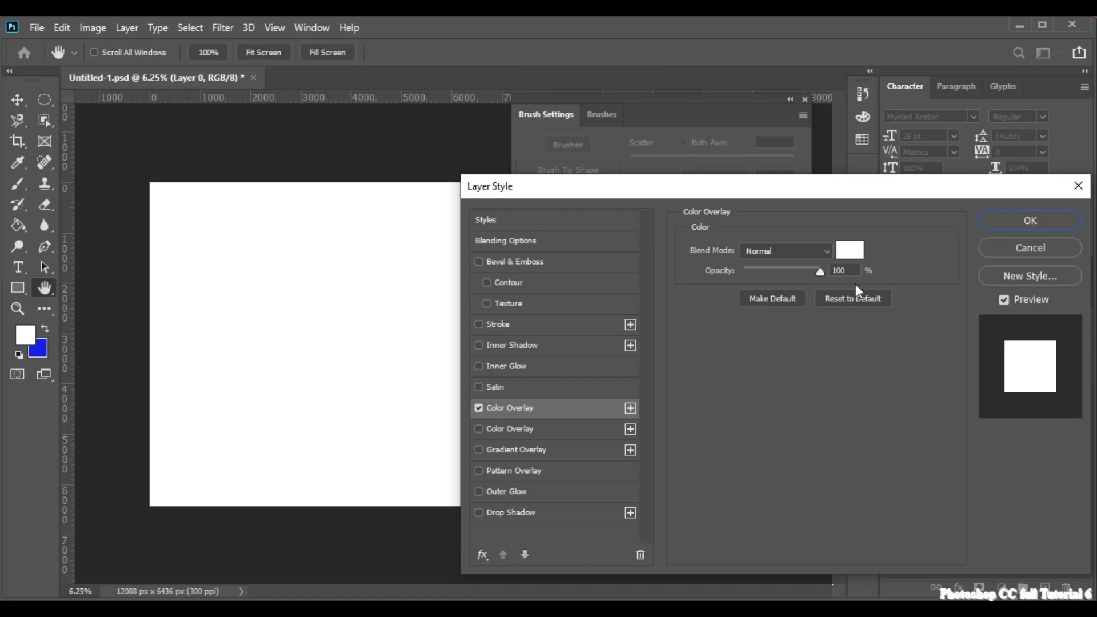
click(849, 250)
text(000000)
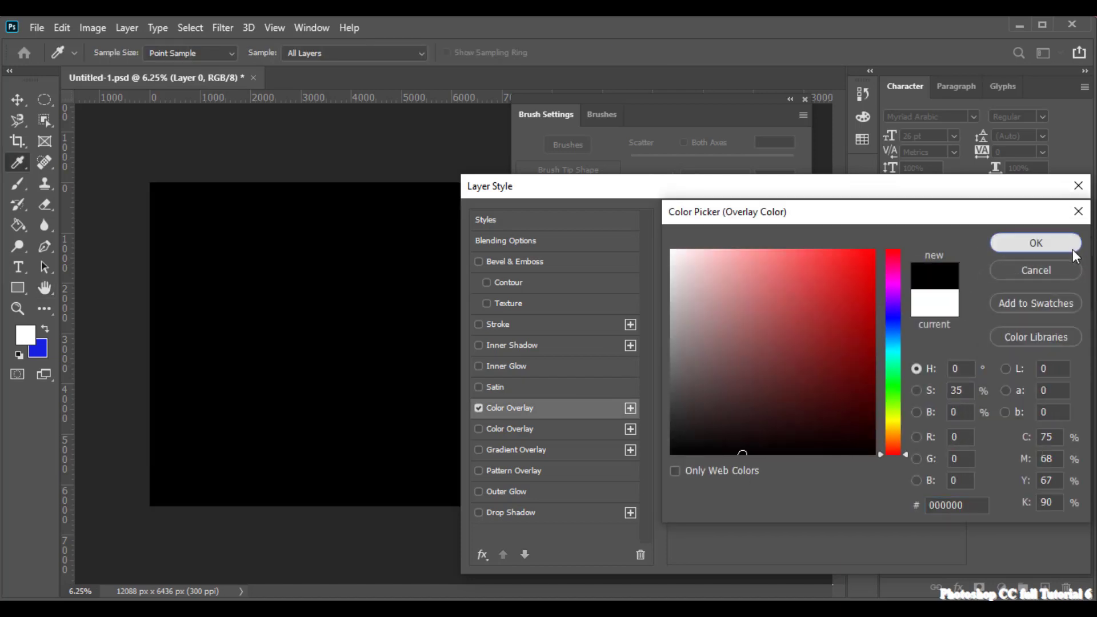
click(1036, 242)
click(1054, 223)
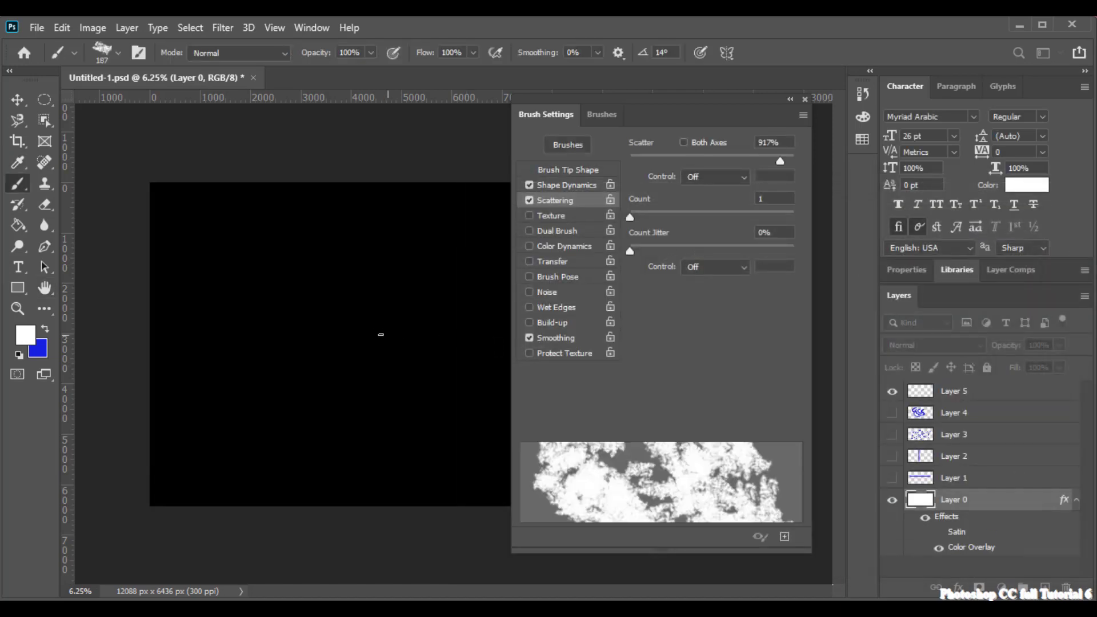
- Choose the textured brush tip from the recently used brushes and set its size to 338 px
right_click(366, 327)
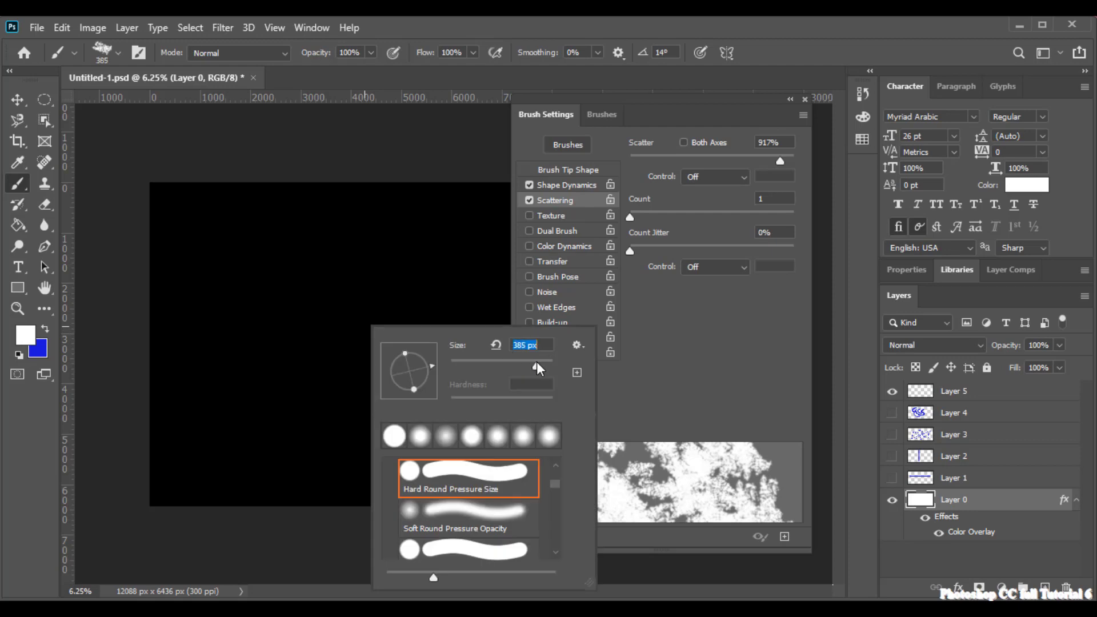
click(705, 506)
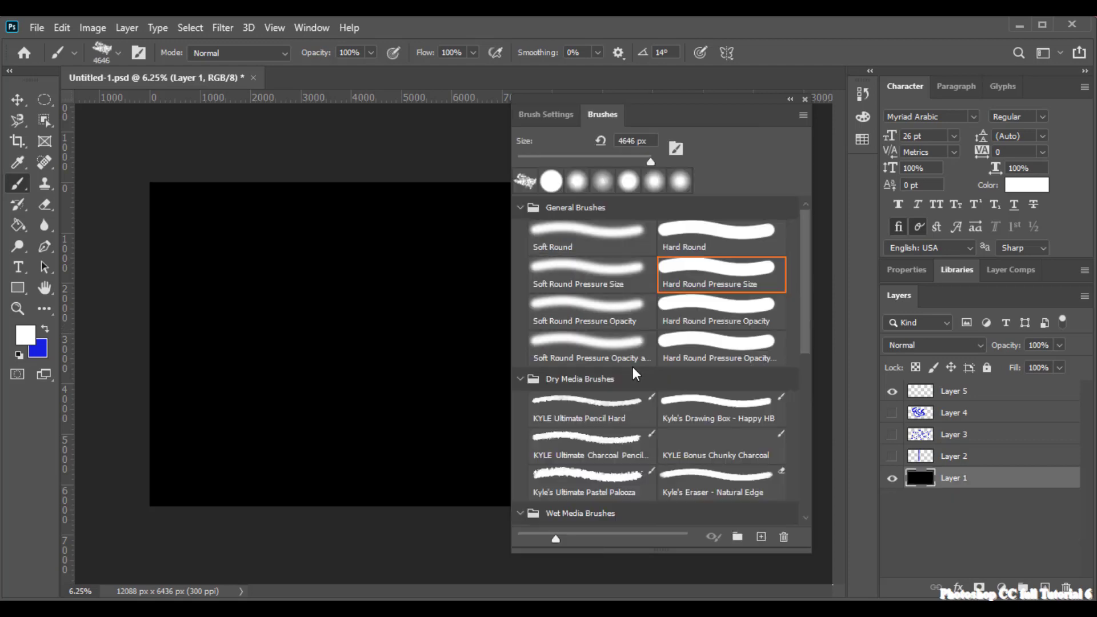
click(525, 183)
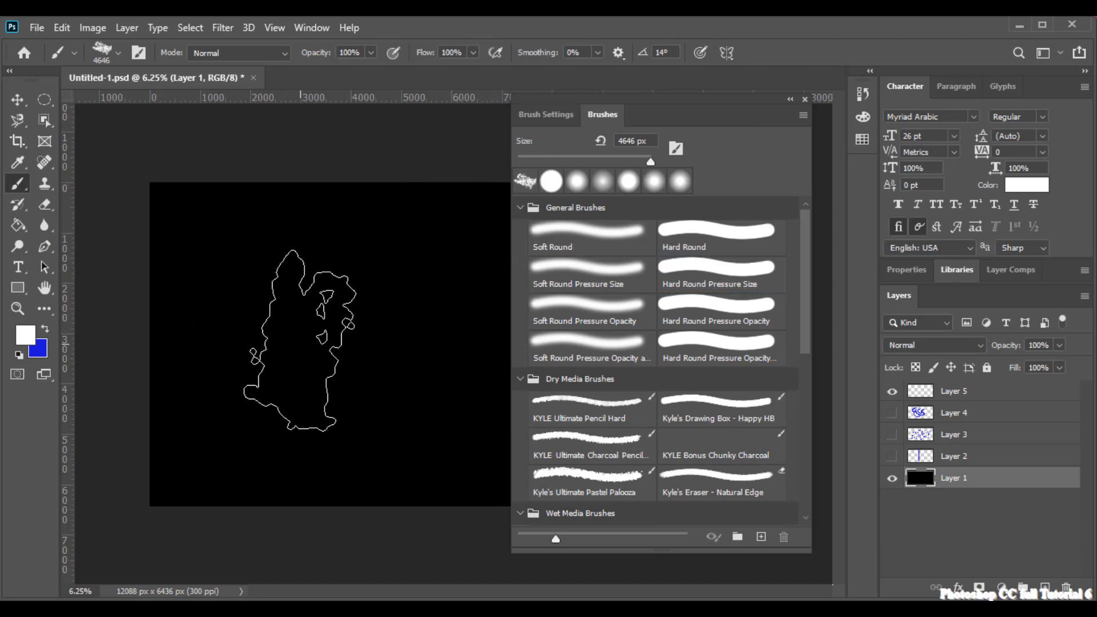
right_click(249, 341)
drag(418, 375, 395, 376)
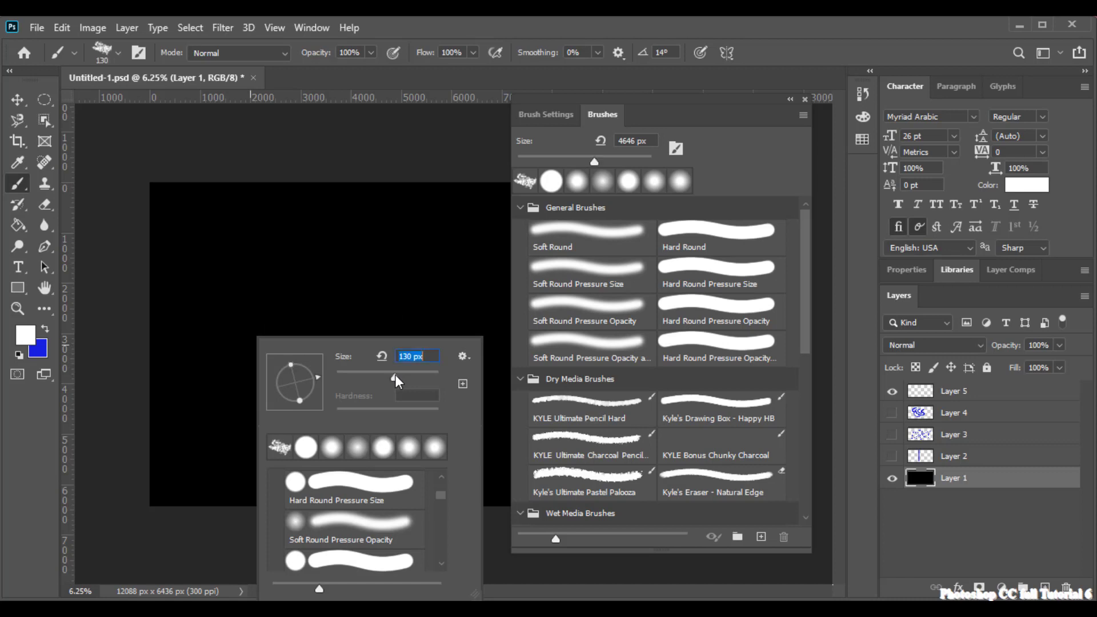
click(420, 376)
- Paint and undo a trial stroke, and repaint scattered white strokes across the black canvas at a brush size of 354 px
mouse_move(227, 248)
mouse_down()
mouse_move(345, 373)
mouse_move(355, 422)
mouse_move(404, 379)
mouse_move(409, 350)
mouse_move(421, 411)
mouse_up()
key(ctrl+z)
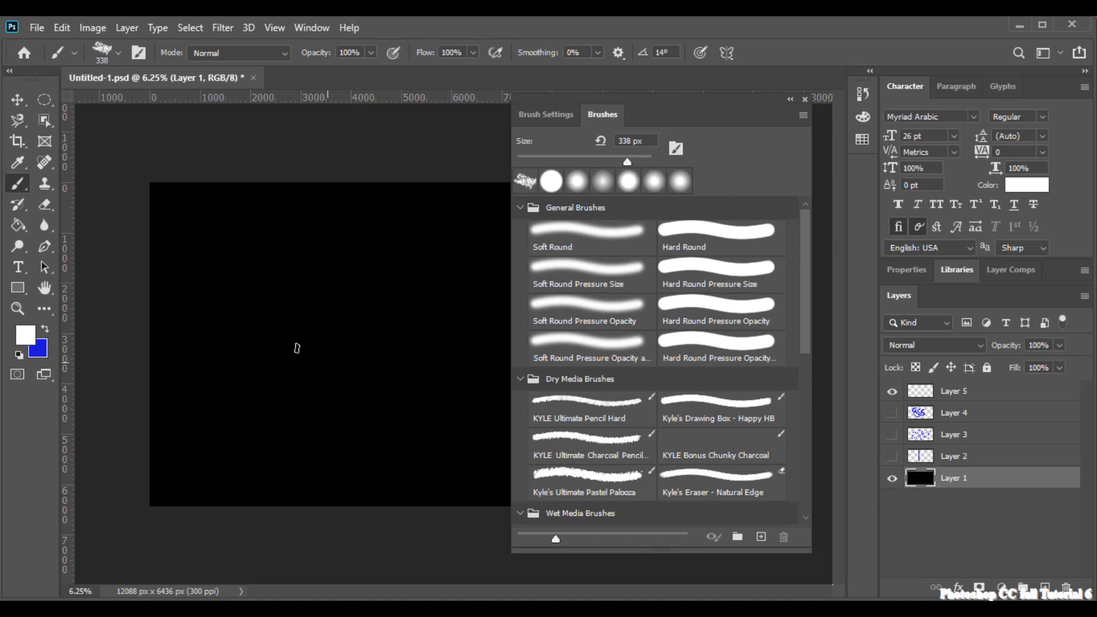
right_click(230, 324)
drag(407, 364, 404, 363)
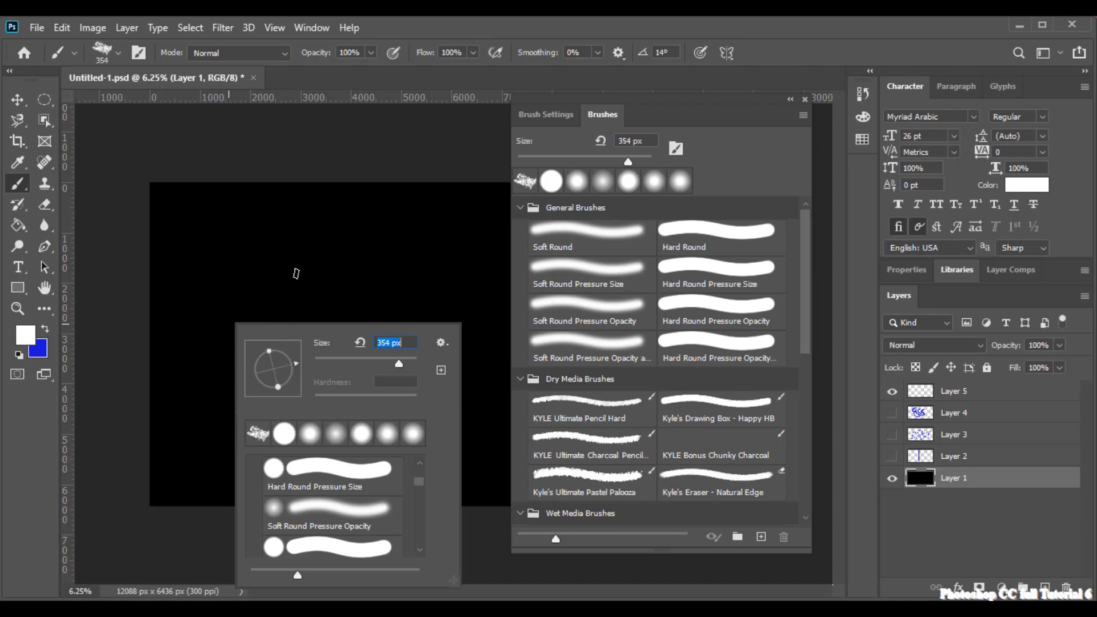
click(709, 20)
mouse_move(242, 338)
mouse_down()
mouse_move(235, 321)
mouse_move(320, 265)
mouse_up()
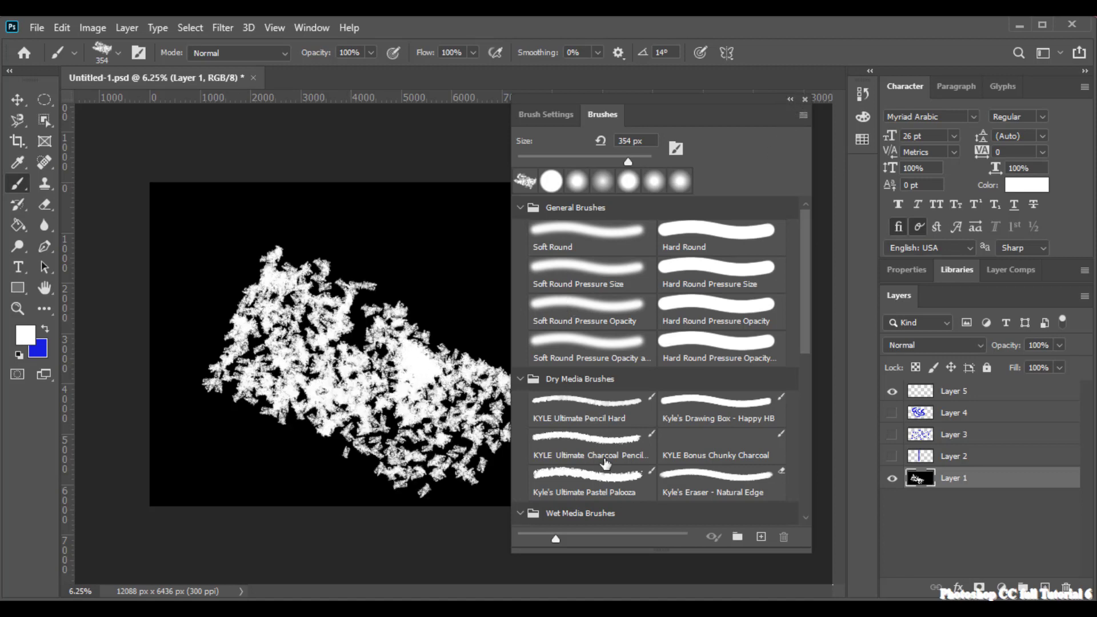
- Switch to the Move tool and check the Brush Settings before returning to the brush presets
click(16, 102)
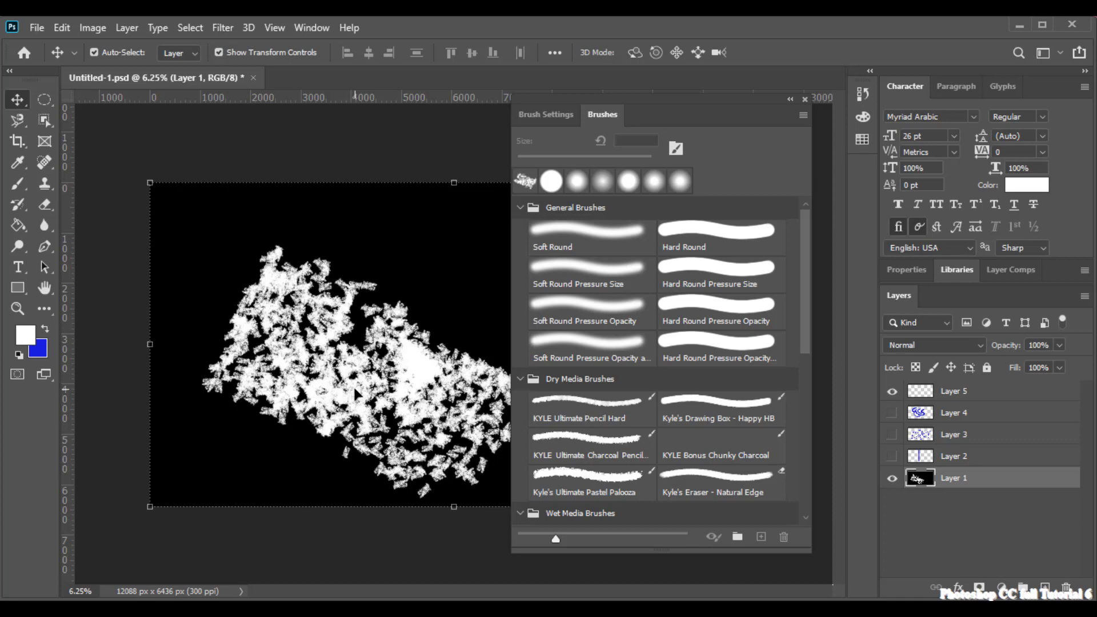
click(557, 112)
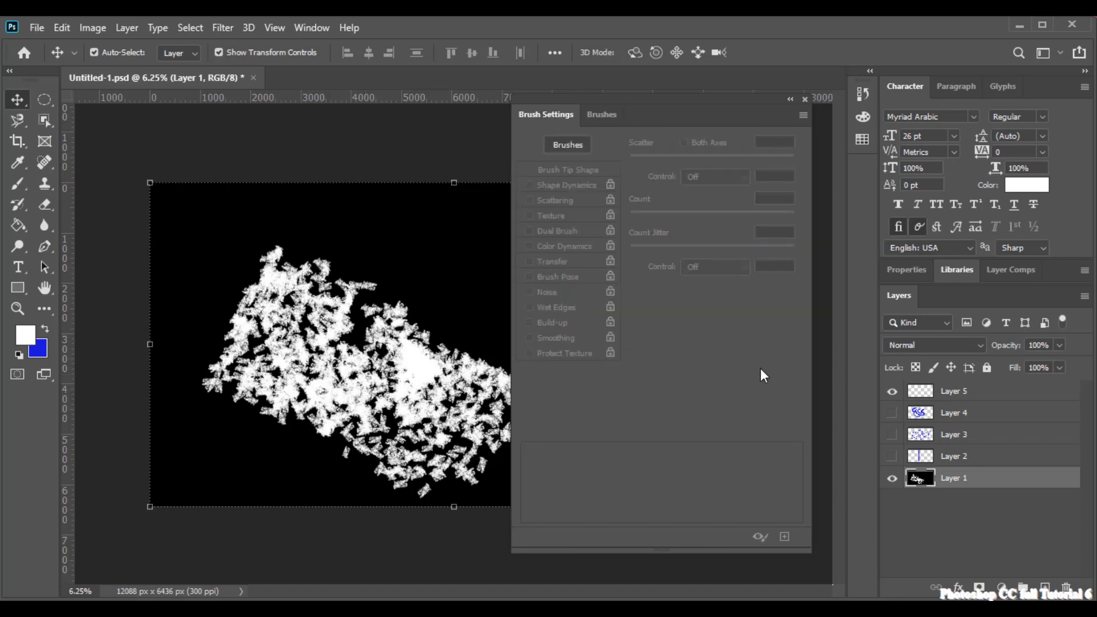
click(563, 150)
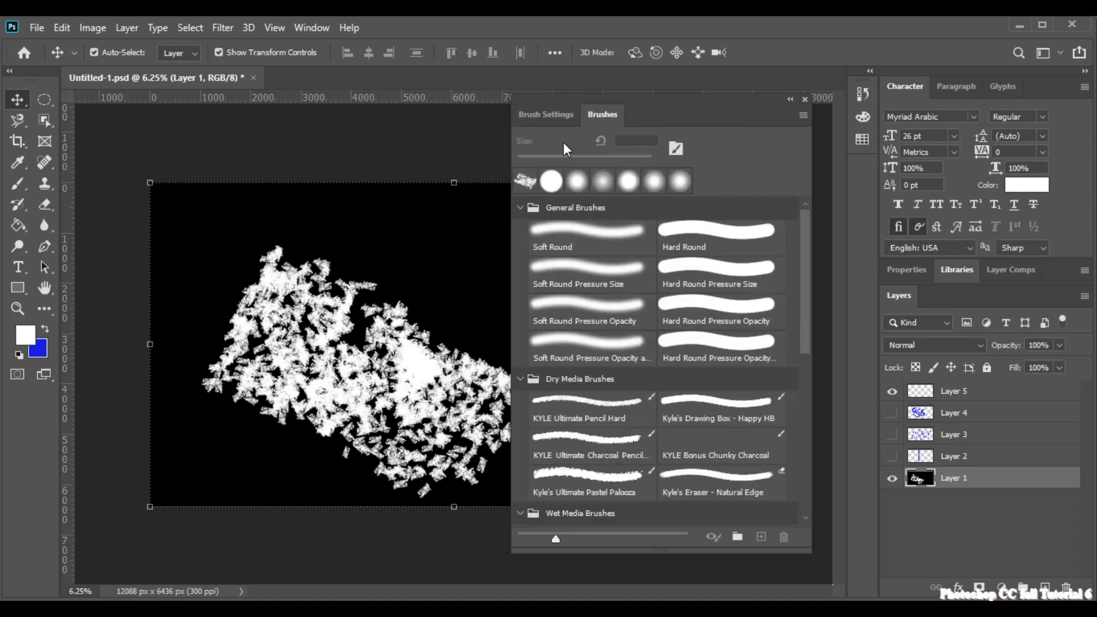
- Hide Layer 1, and revert the document to the Make Layer history state, undoing the strokes, layer merge and layer style
click(892, 483)
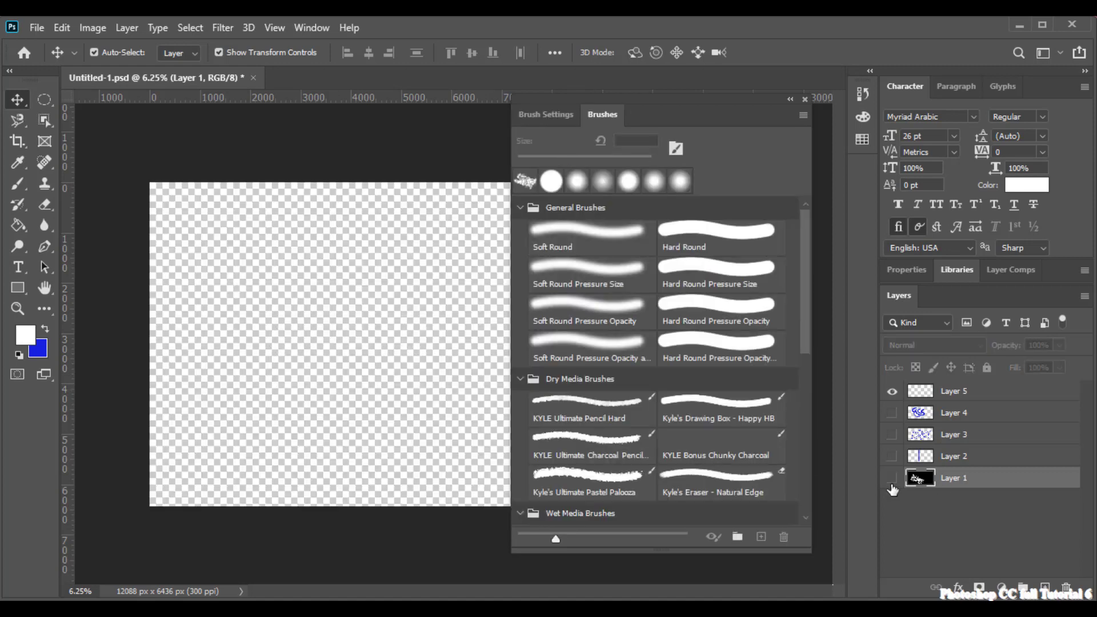
click(863, 95)
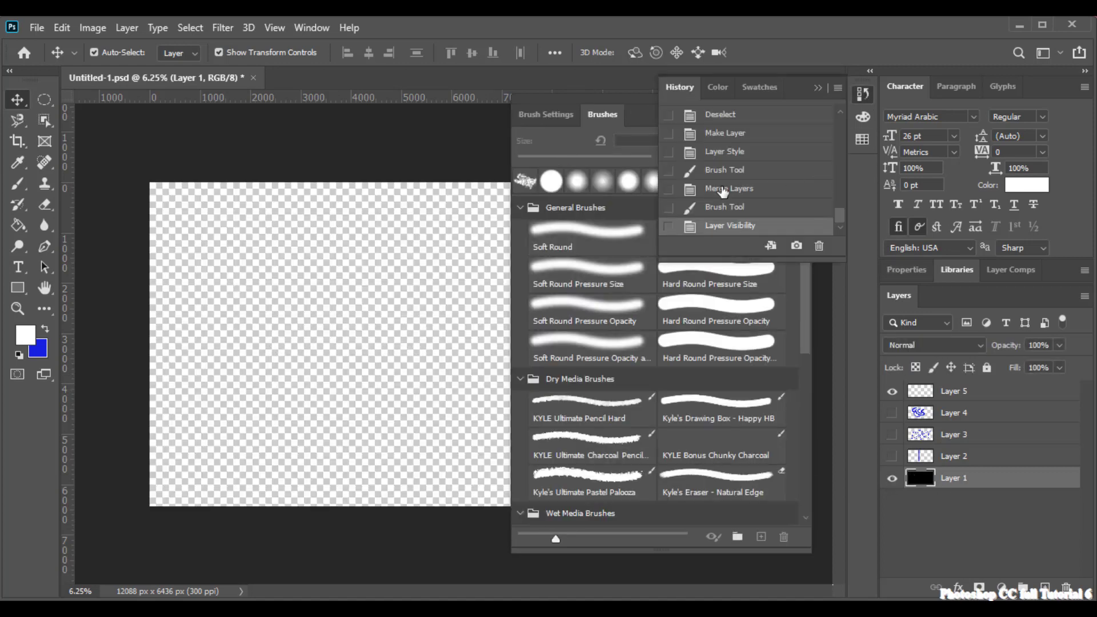
click(725, 190)
click(731, 172)
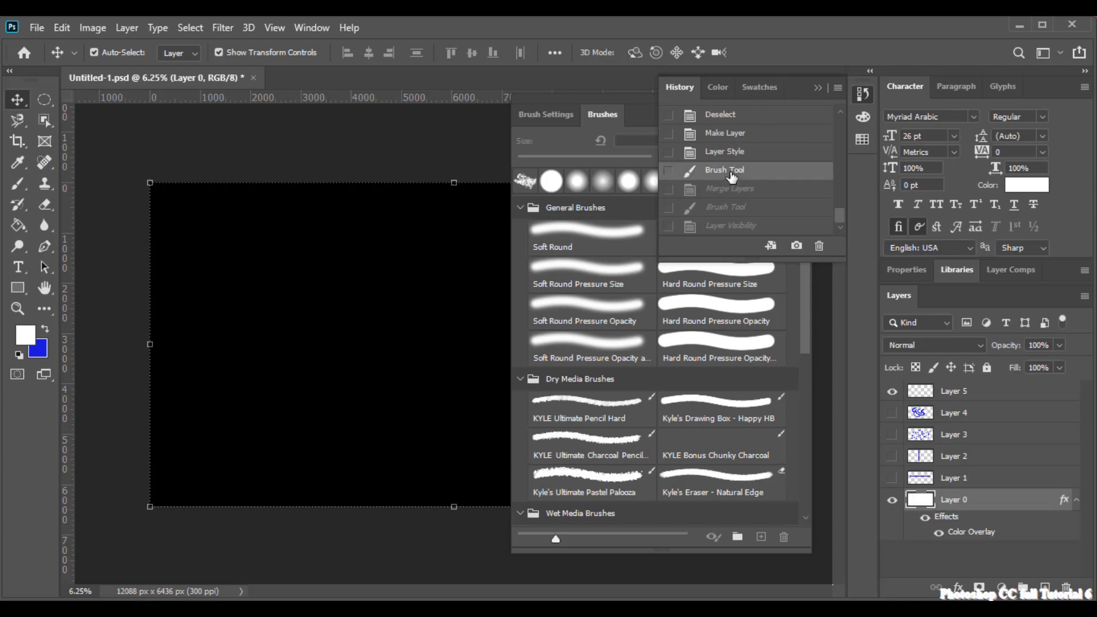
click(725, 153)
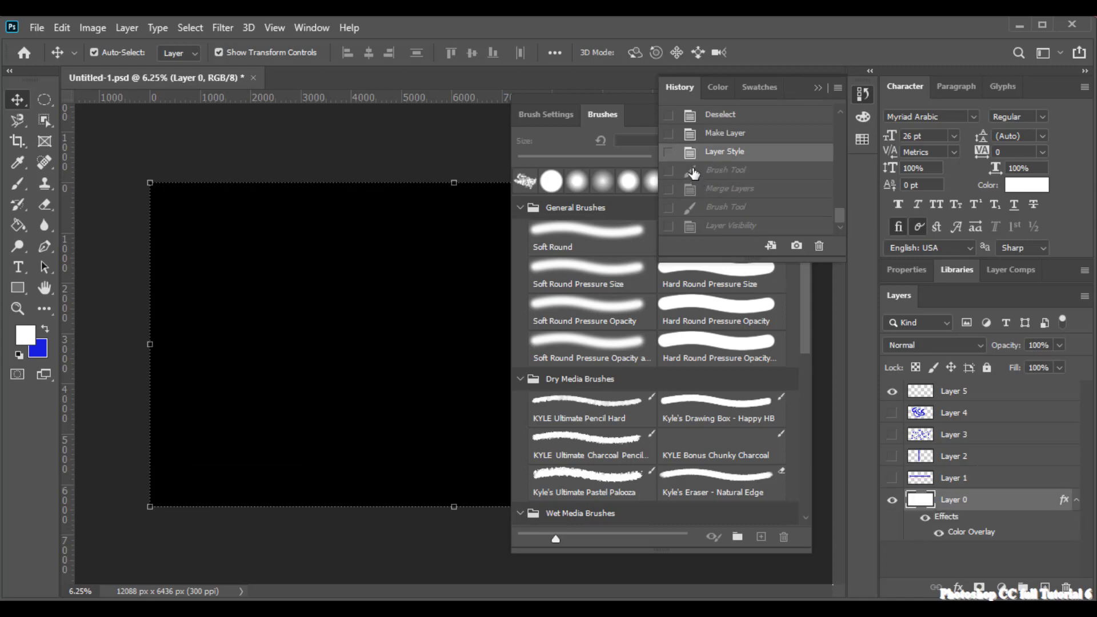
click(717, 135)
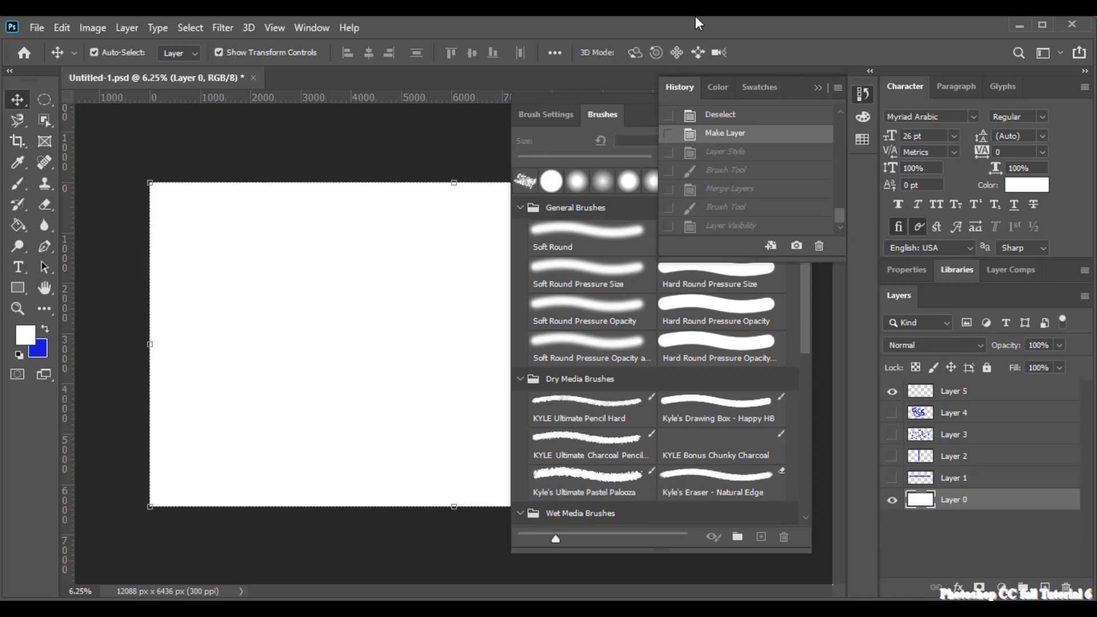
click(819, 88)
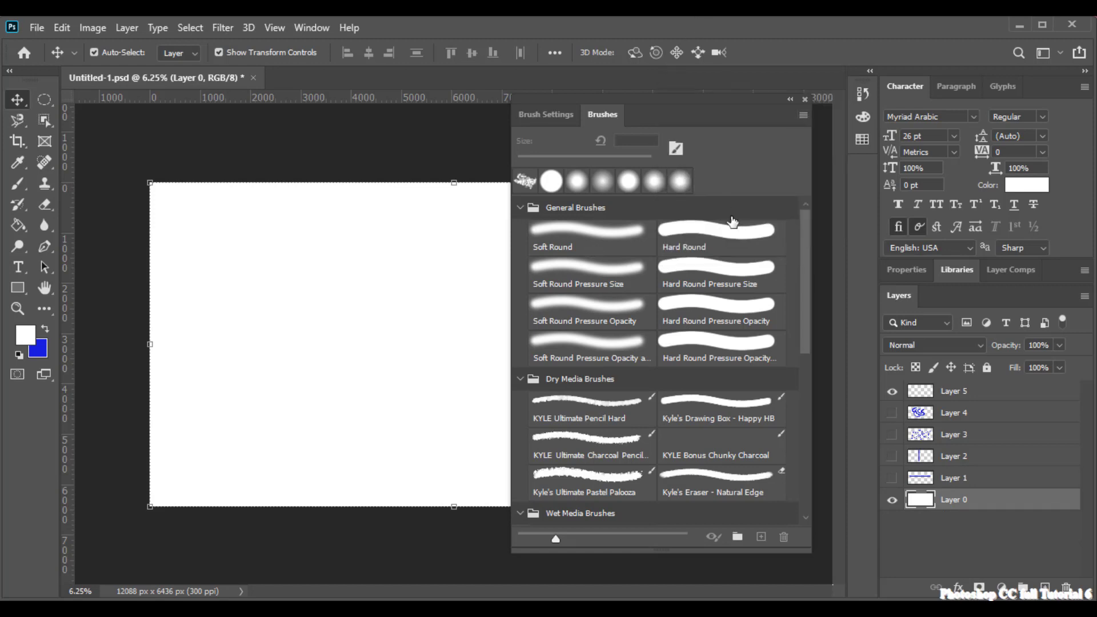
- Browse the brush presets, expanding the second set of Dry Media Brushes and Wet Media Brushes groups
mouse_move(807, 246)
mouse_down()
mouse_move(793, 362)
mouse_move(803, 422)
mouse_up()
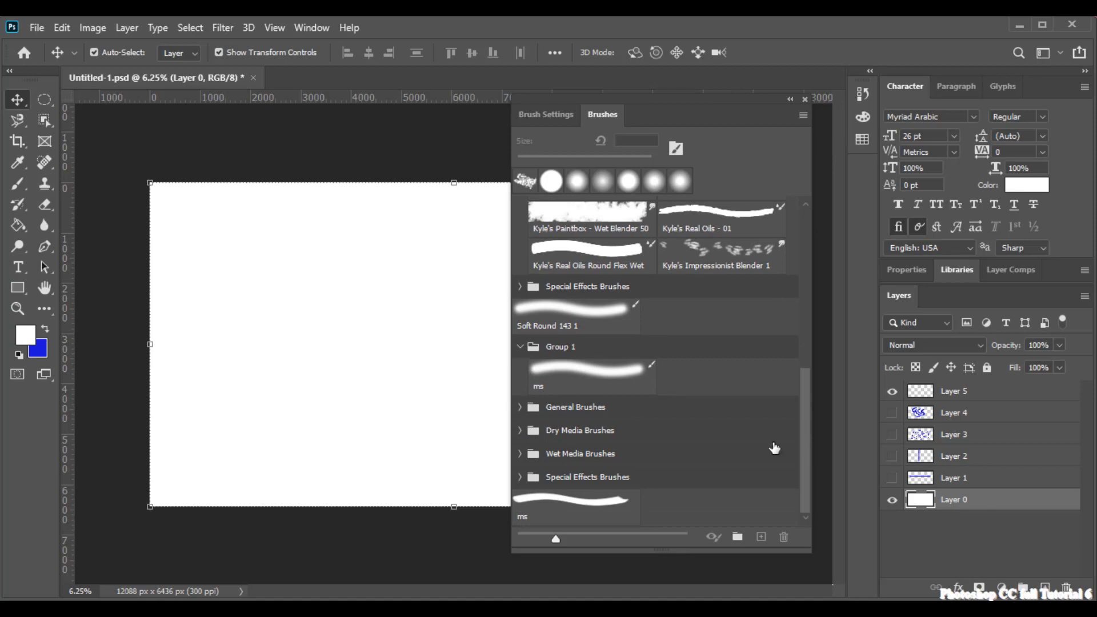
click(515, 407)
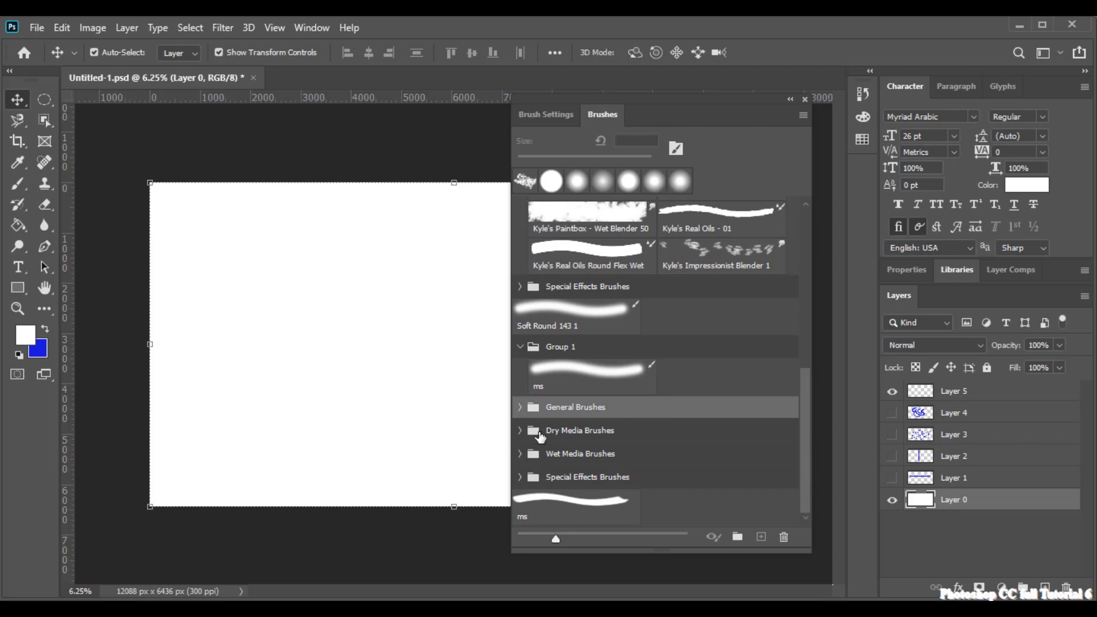
click(520, 432)
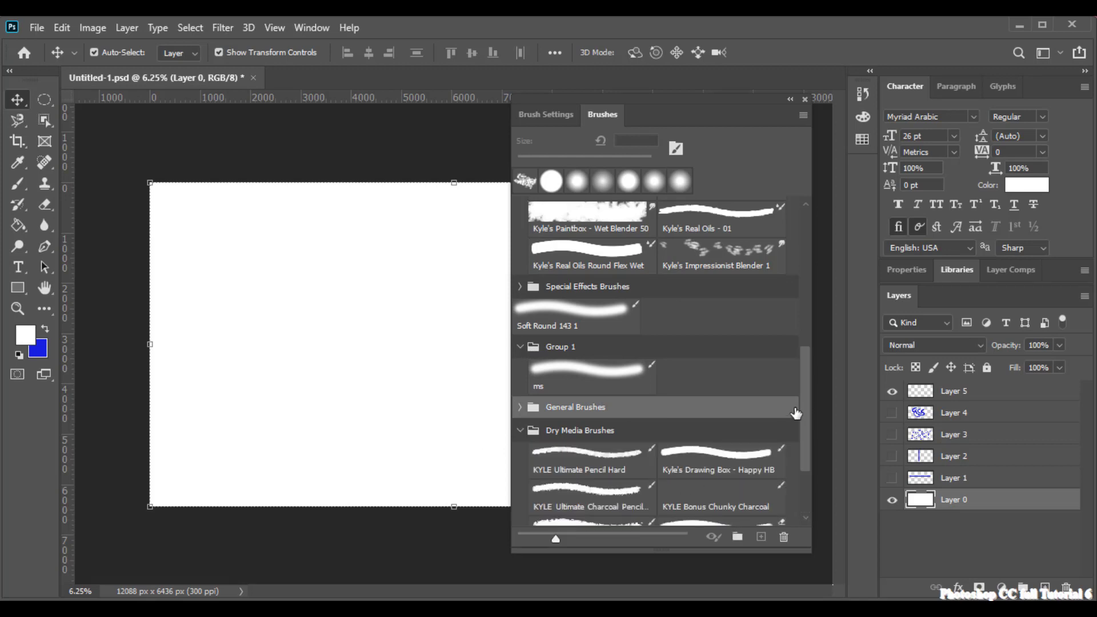
drag(808, 396, 800, 460)
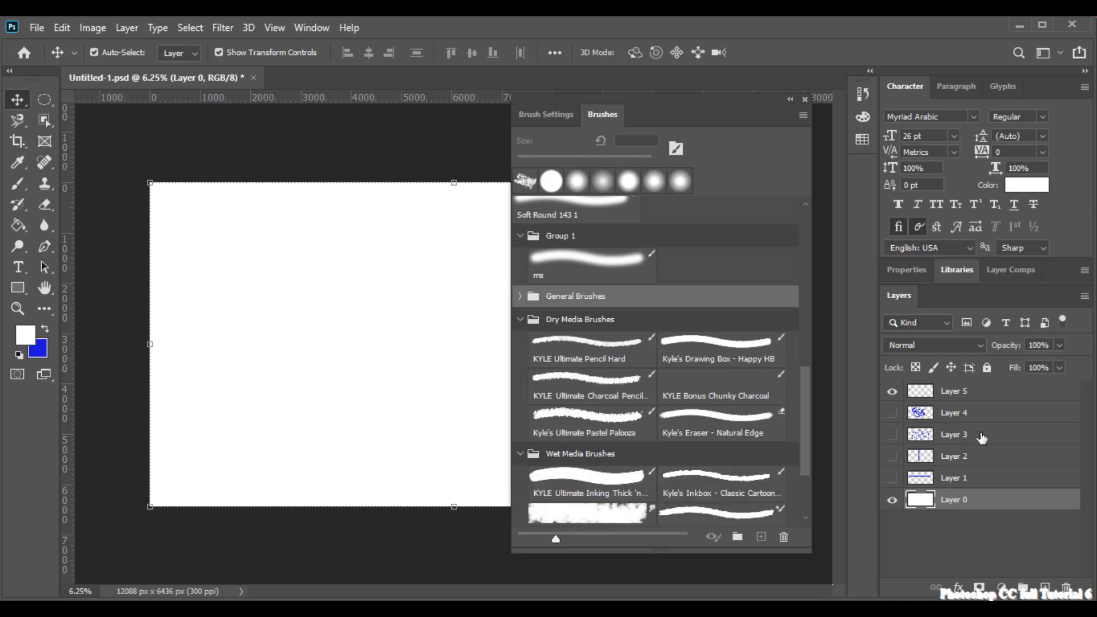
drag(803, 379, 803, 446)
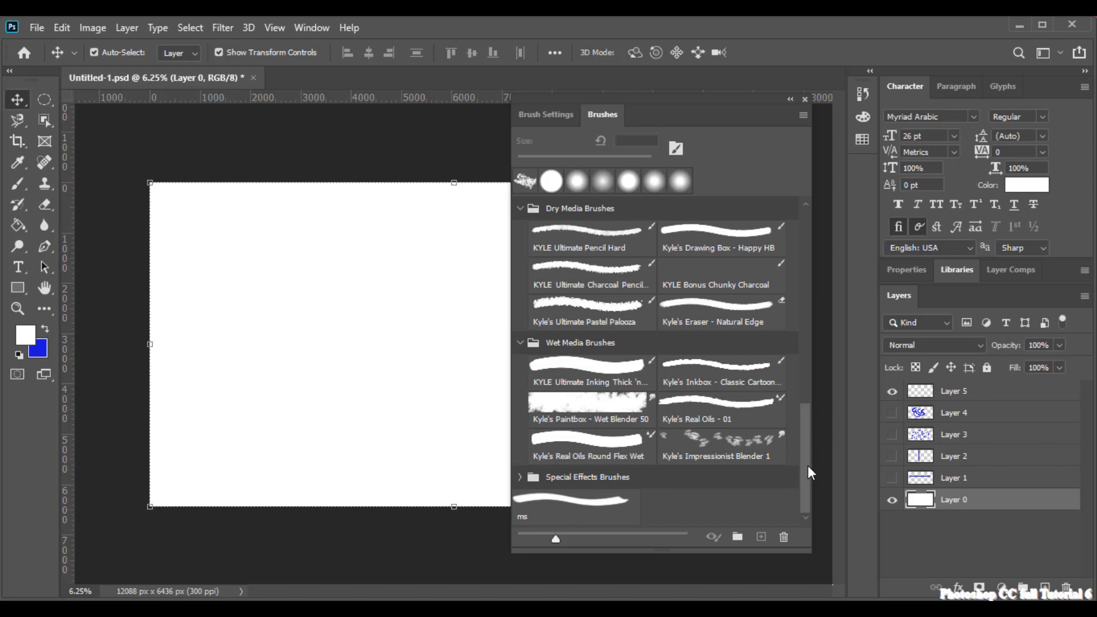
drag(808, 466, 801, 254)
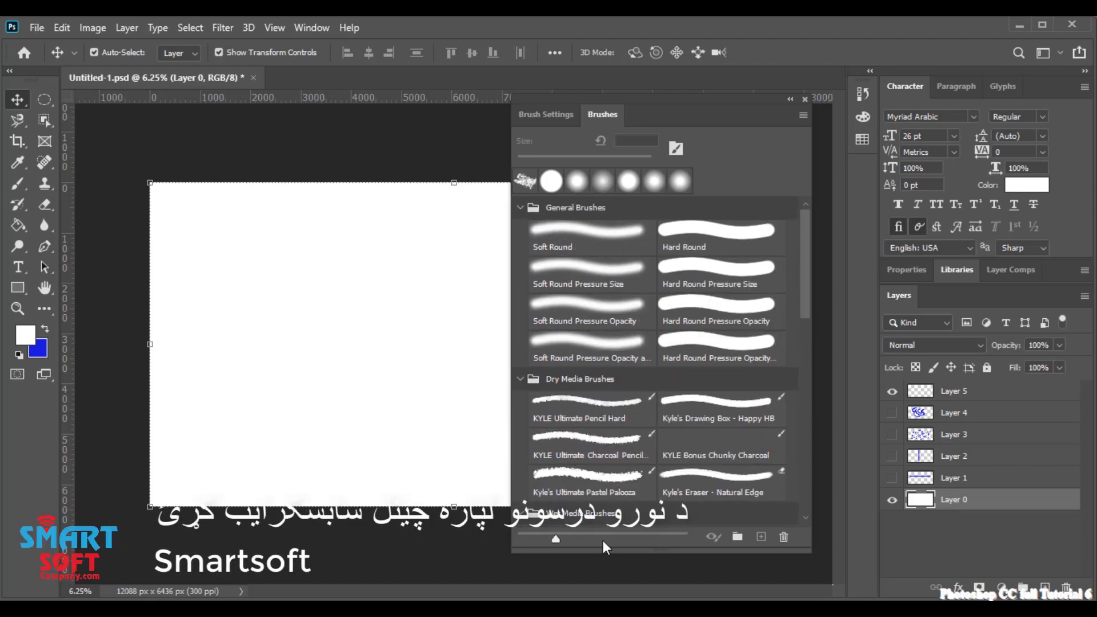
- Enlarge the brush preset previews and create a new brush group named Group 2
drag(556, 537, 662, 540)
mouse_move(810, 228)
mouse_down()
mouse_move(815, 406)
mouse_move(817, 329)
mouse_up()
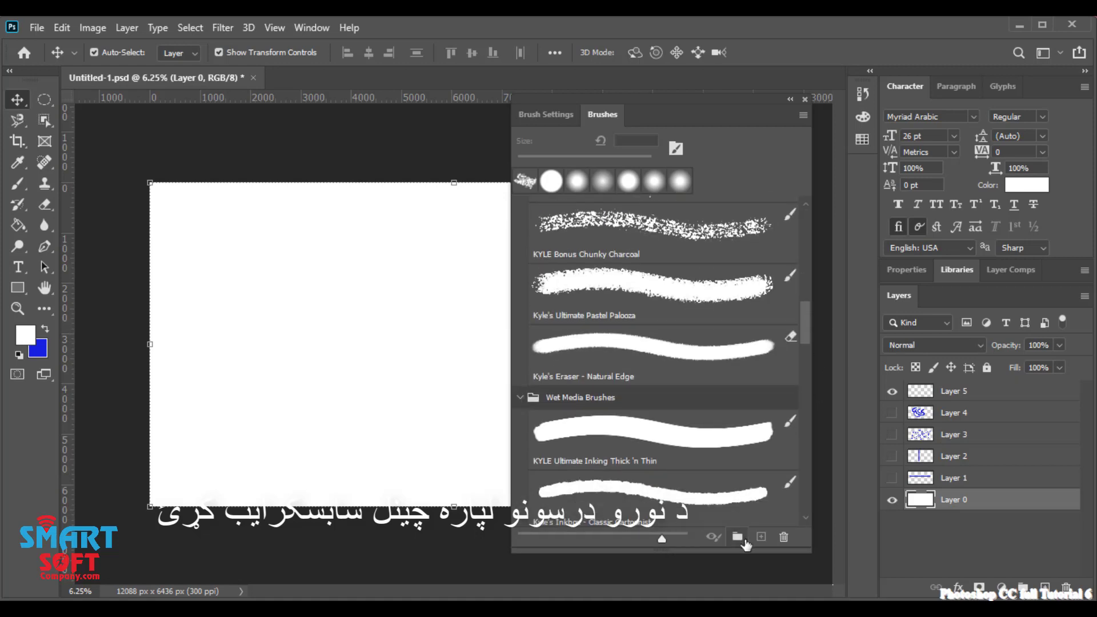
click(739, 538)
drag(460, 164, 328, 240)
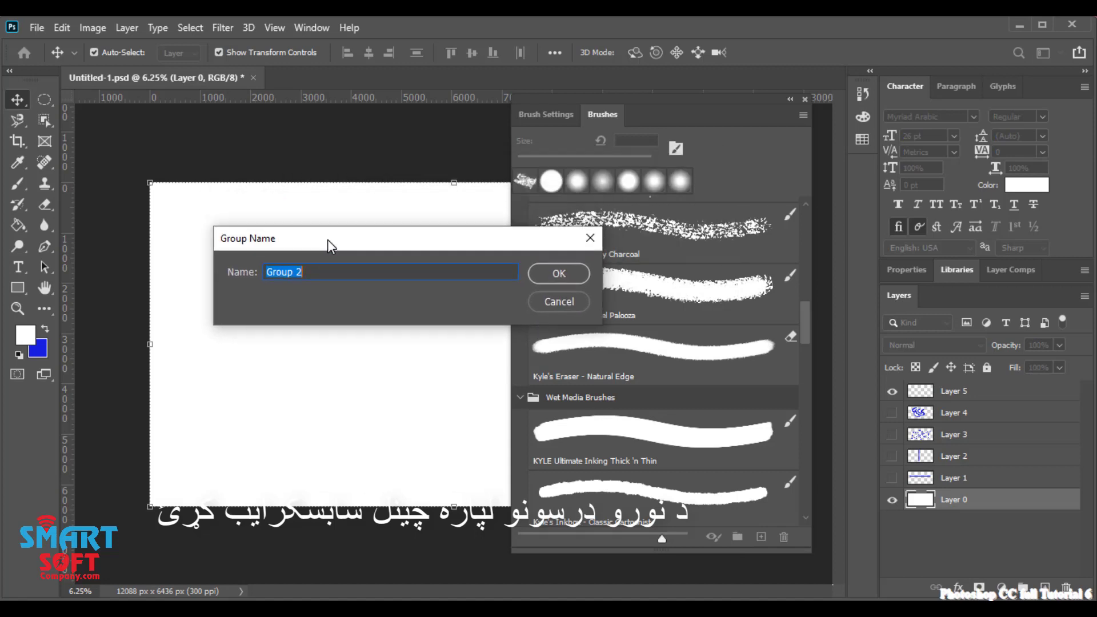
click(558, 274)
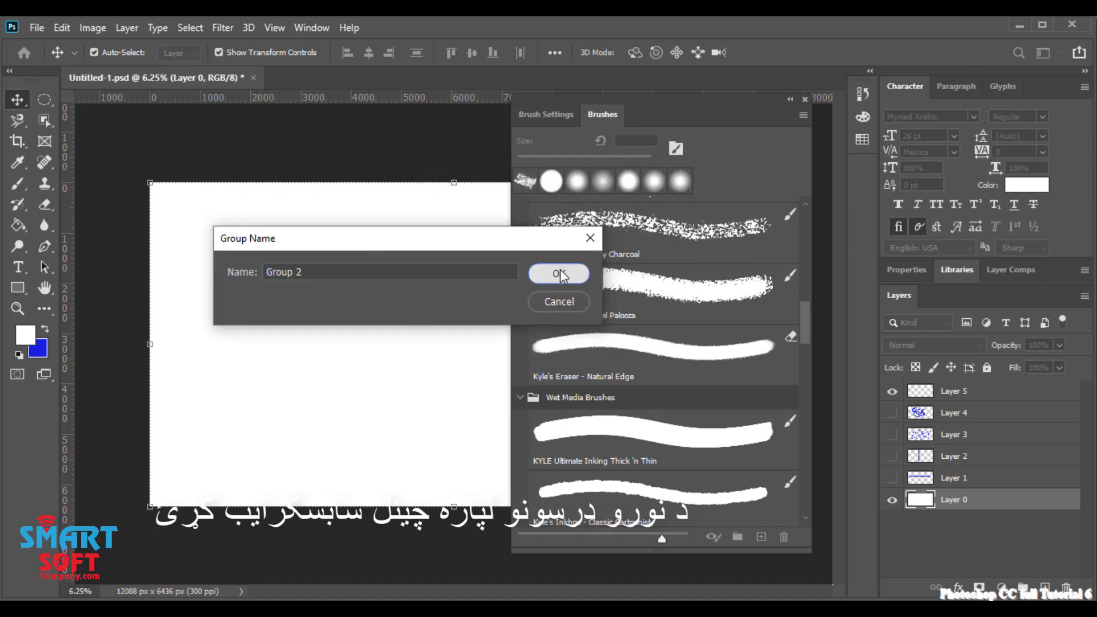
- Shrink the previews slightly and move the ms, Drawing Box - Happy HB, Bonus Chunky Charcoal and Ultimate Pastel Palooza brushes into Group 2
scroll(666, 429, down, 1)
drag(662, 538, 632, 540)
drag(622, 288, 594, 342)
drag(583, 451, 585, 320)
click(520, 293)
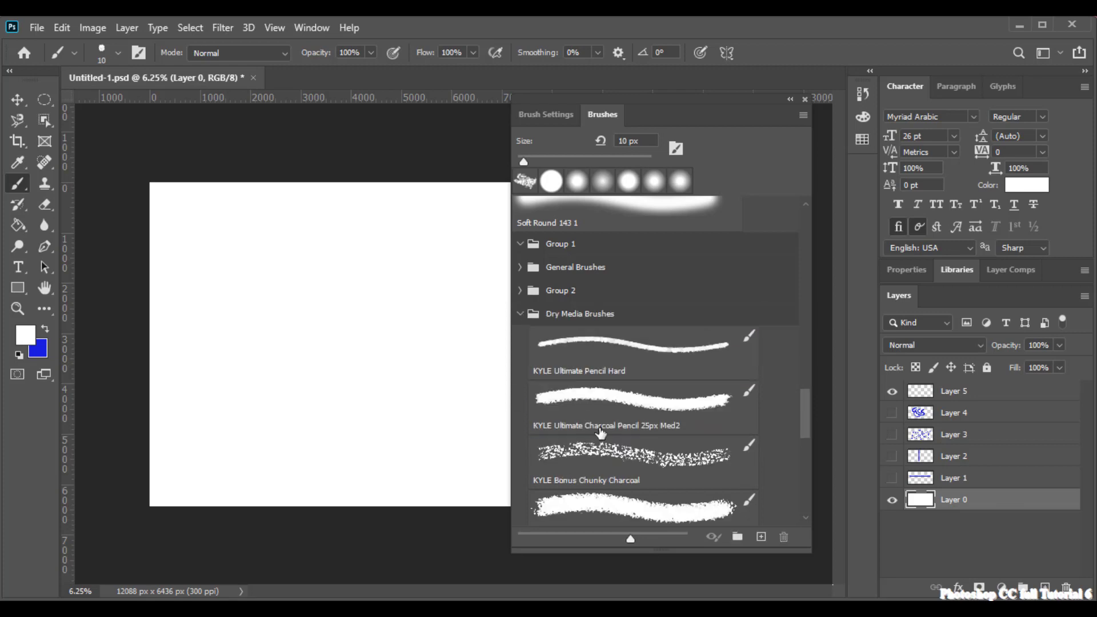
mouse_move(629, 478)
mouse_down()
mouse_move(583, 282)
mouse_move(576, 293)
mouse_up()
drag(590, 463, 597, 298)
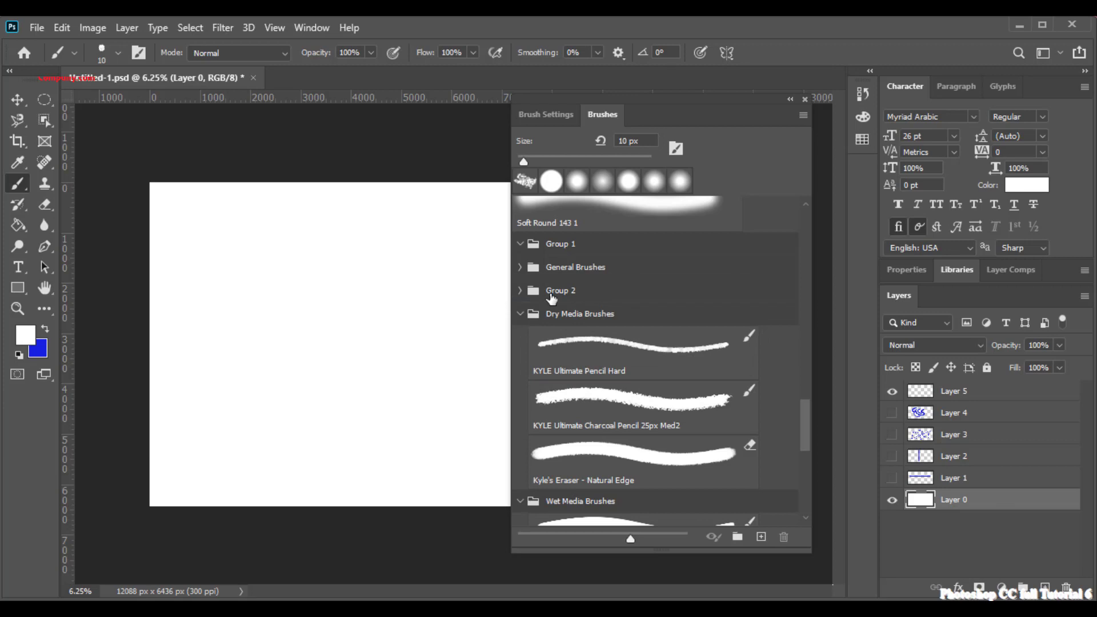
- Expand the first Special Effects Brushes group and select the Kyle's Spatter Brushes - Pressure Control 02 preset
click(521, 320)
scroll(549, 285, up, 2)
scroll(560, 323, up, 1)
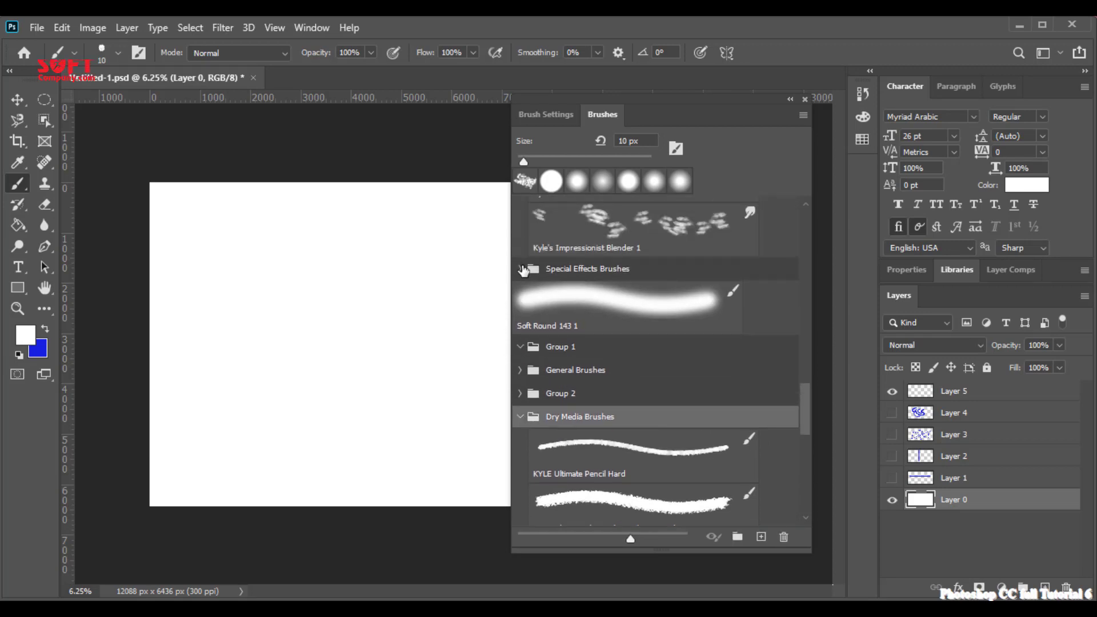
click(521, 270)
click(519, 270)
click(519, 270)
click(621, 424)
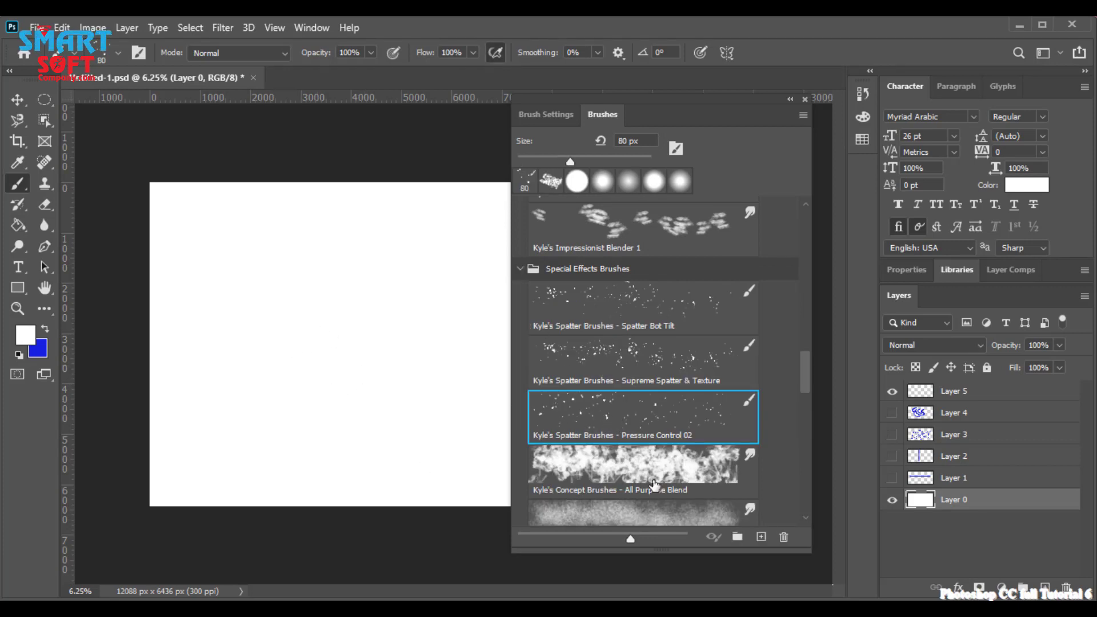
- Swap the foreground color to blue, set the brush size to 495 px and paint a looping spatter stroke on Layer 0
click(44, 329)
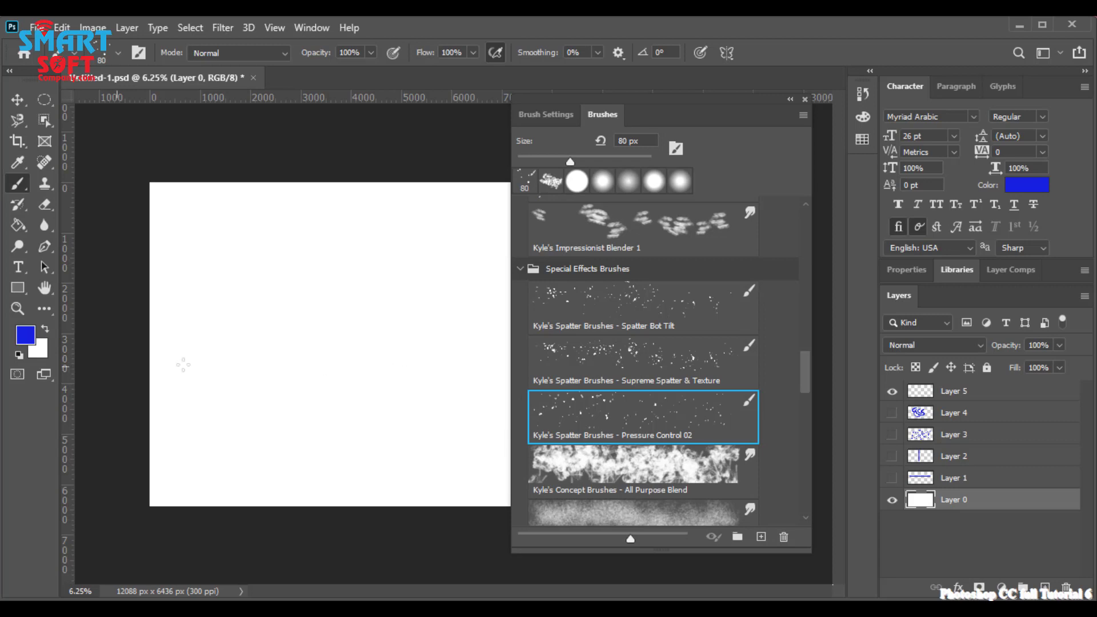
right_click(286, 376)
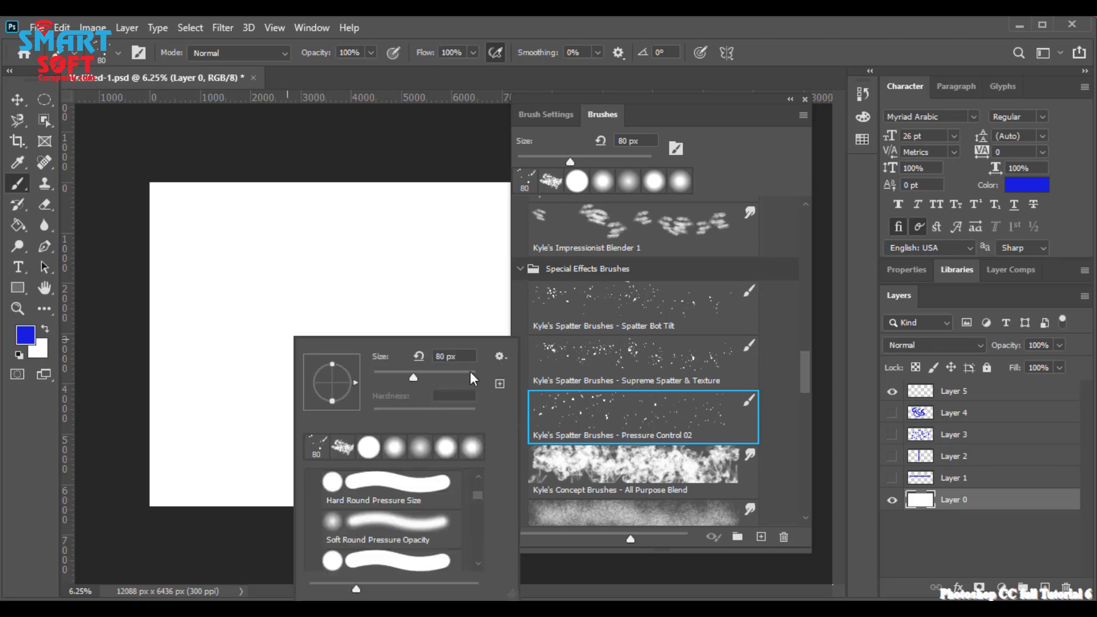
drag(465, 375, 465, 376)
mouse_move(298, 261)
mouse_down()
mouse_move(370, 352)
mouse_move(357, 315)
mouse_move(360, 326)
mouse_move(455, 327)
mouse_move(488, 362)
mouse_up()
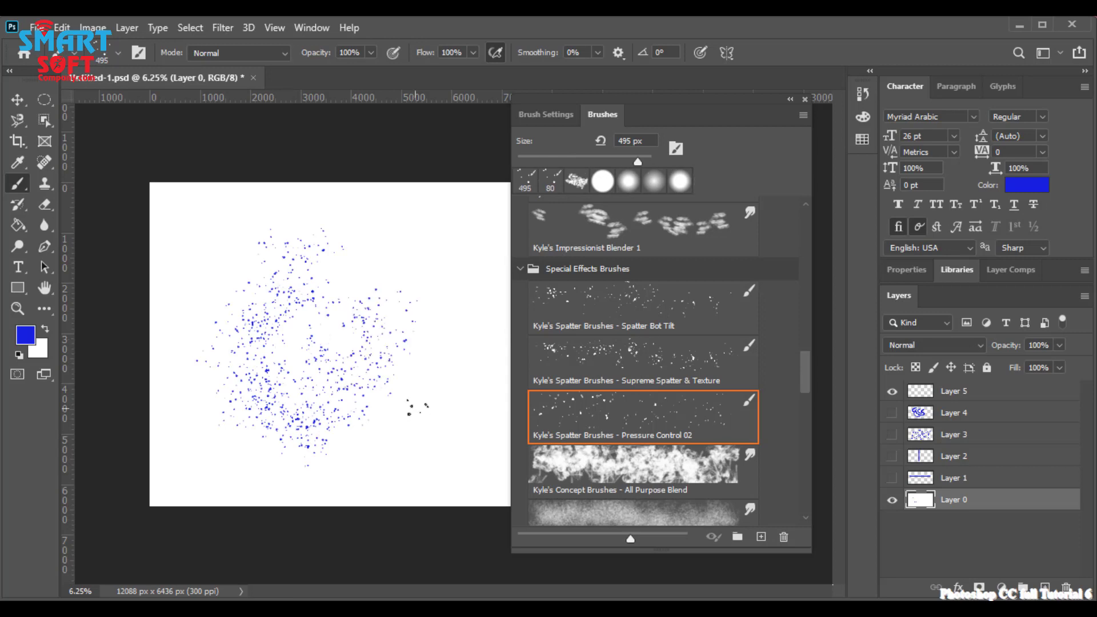
- Set the spatter brush size to 1102 px and paint larger blue spatters over the existing ones
right_click(436, 289)
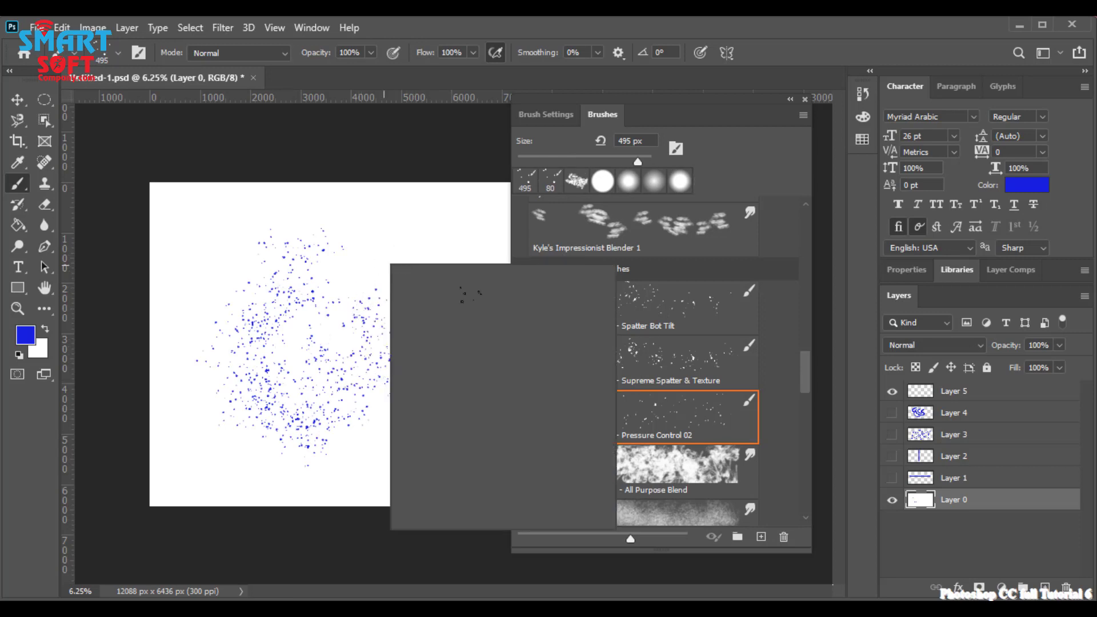
drag(540, 304, 563, 304)
mouse_move(280, 262)
mouse_down()
mouse_move(330, 404)
mouse_move(379, 325)
mouse_move(375, 366)
mouse_up()
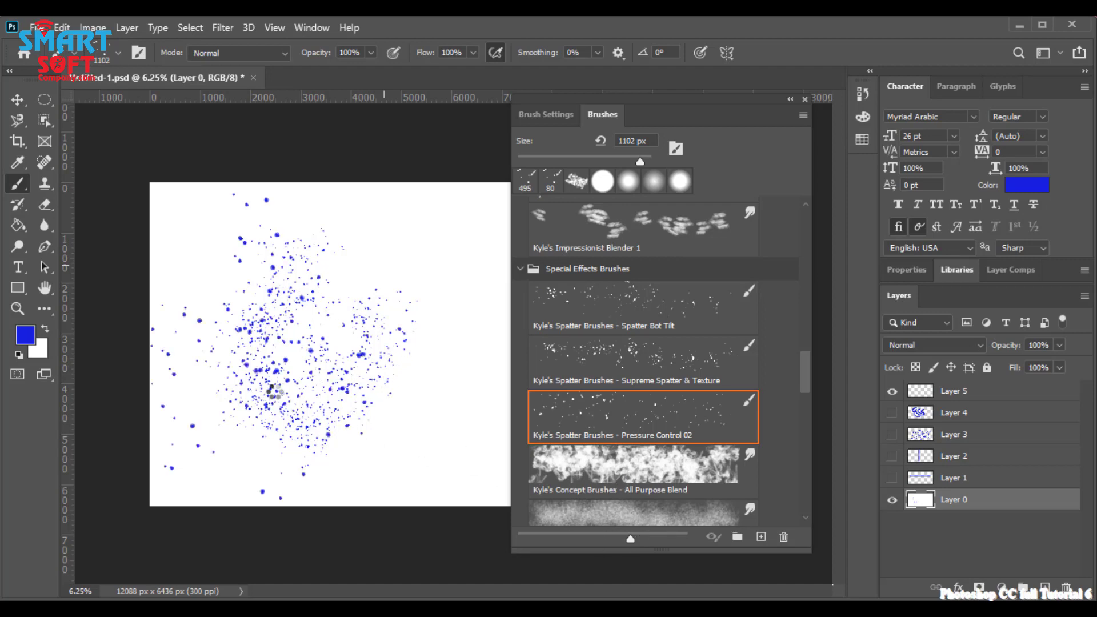
- Smudge the upper spatters with Kyle's Concept Brushes - All Purpose Blend, and look through the other Special Effects Brushes presets
key(r)
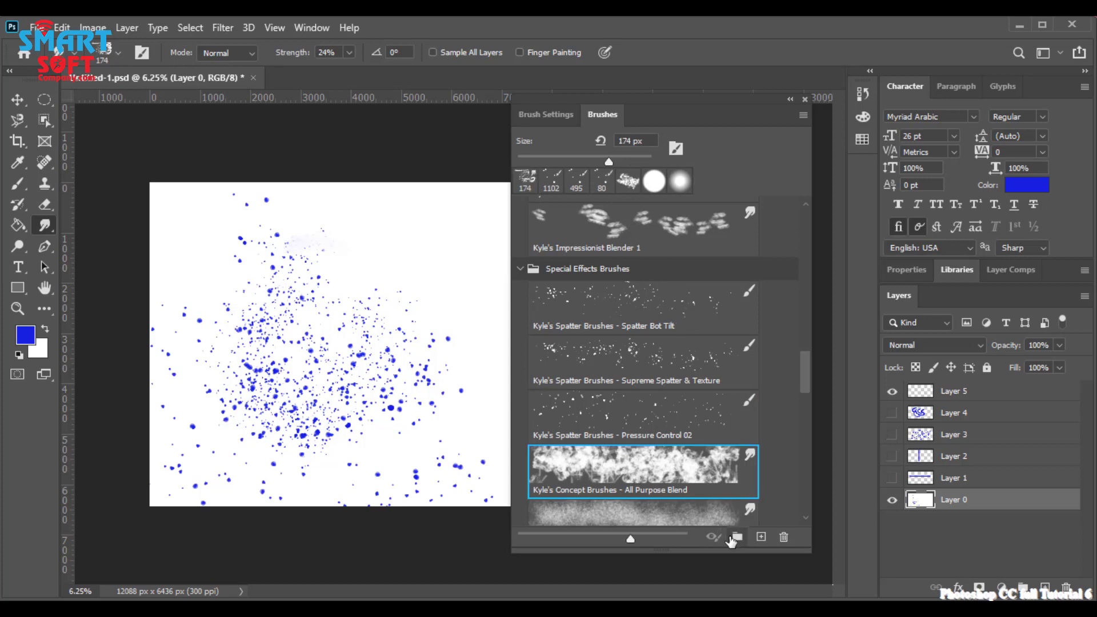
scroll(650, 431, down, 1)
scroll(654, 446, down, 1)
scroll(657, 457, up, 3)
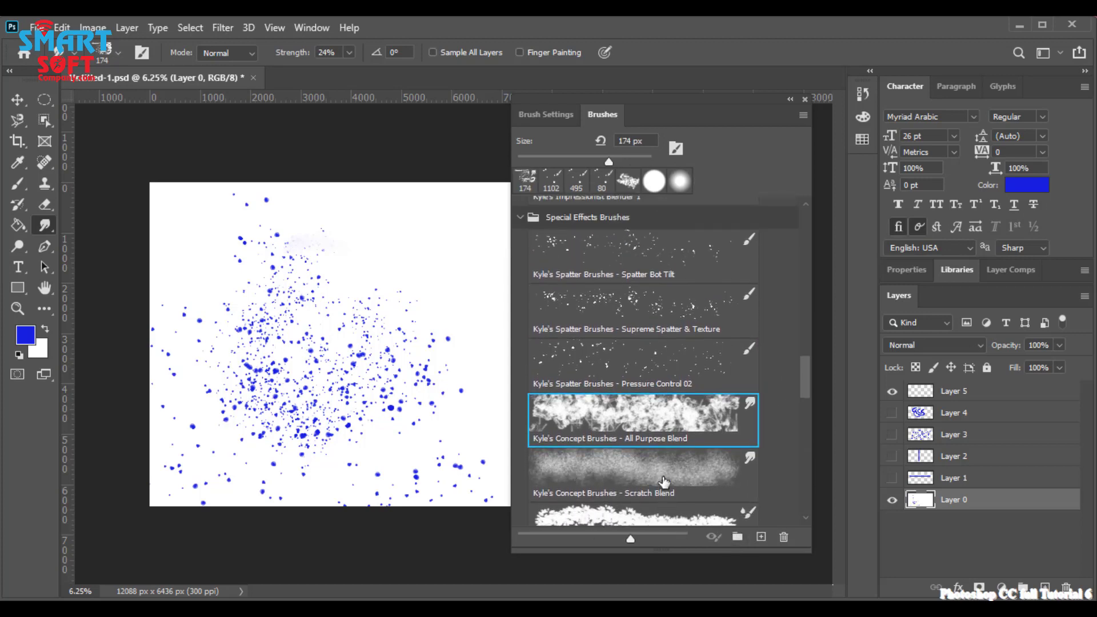
scroll(663, 474, down, 2)
scroll(663, 479, down, 1)
scroll(663, 480, up, 1)
- Collapse the Special Effects Brushes and the lower Dry Media and Wet Media Brushes groups, and expand Group 2
click(521, 218)
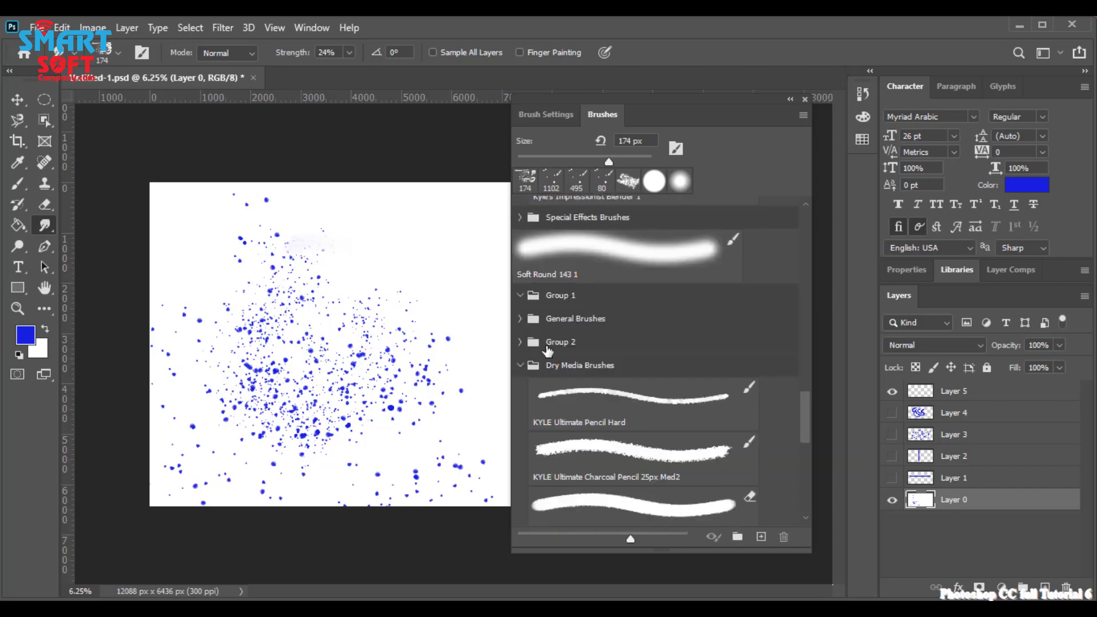
click(519, 365)
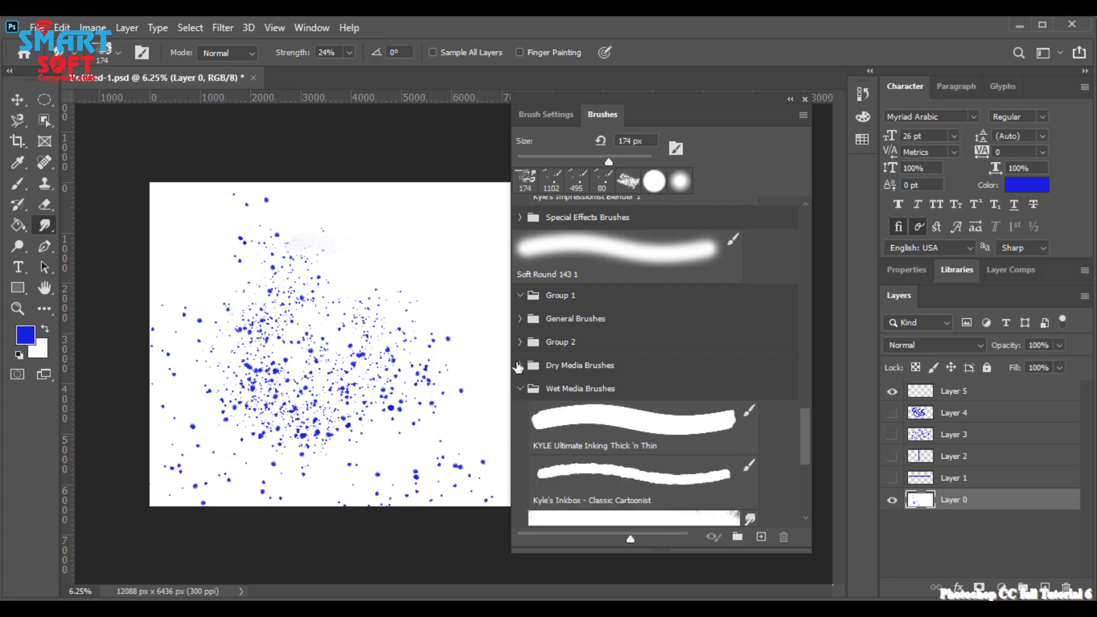
click(520, 389)
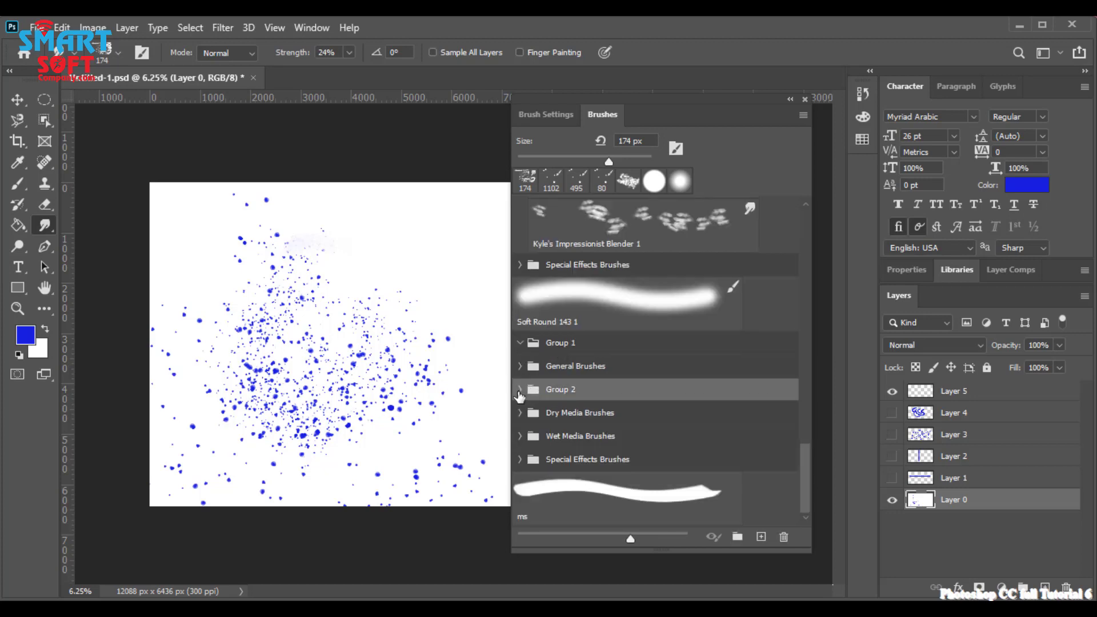
click(521, 390)
scroll(708, 457, down, 5)
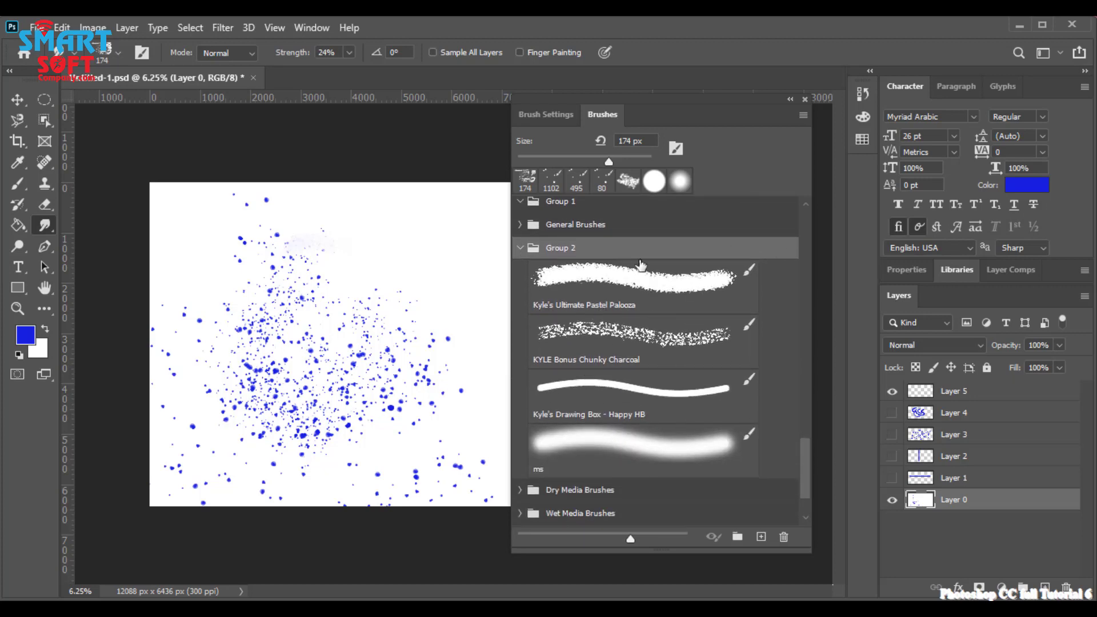
- Move the KYLE Bonus Chunky Charcoal brush below Kyle's Drawing Box - Happy HB within Group 2
click(749, 325)
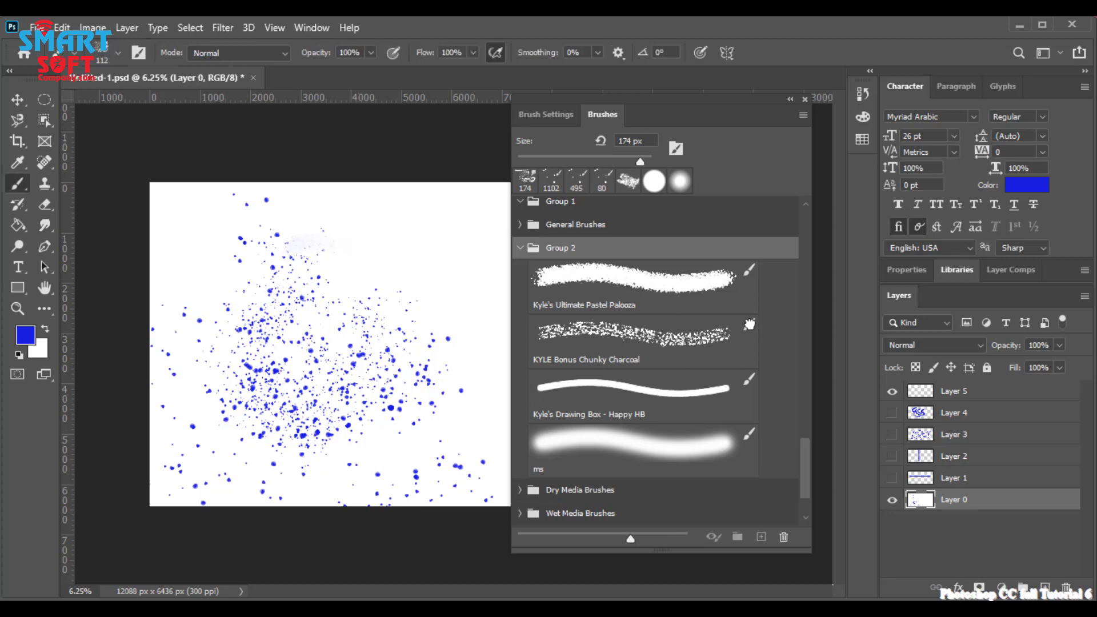
mouse_move(749, 325)
mouse_down()
mouse_move(742, 268)
mouse_move(736, 382)
mouse_up()
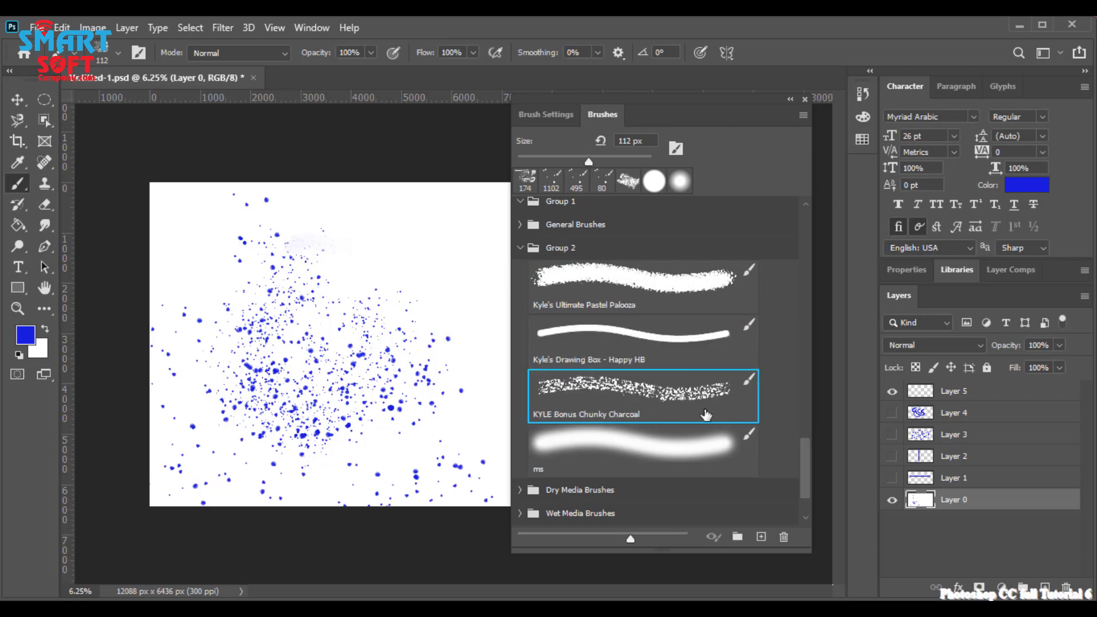
click(783, 538)
click(543, 250)
- Enable Color Dynamics, Transfer with 19% flow jitter, and Brush Pose with 131° rotation for the Chunky Charcoal brush
click(574, 120)
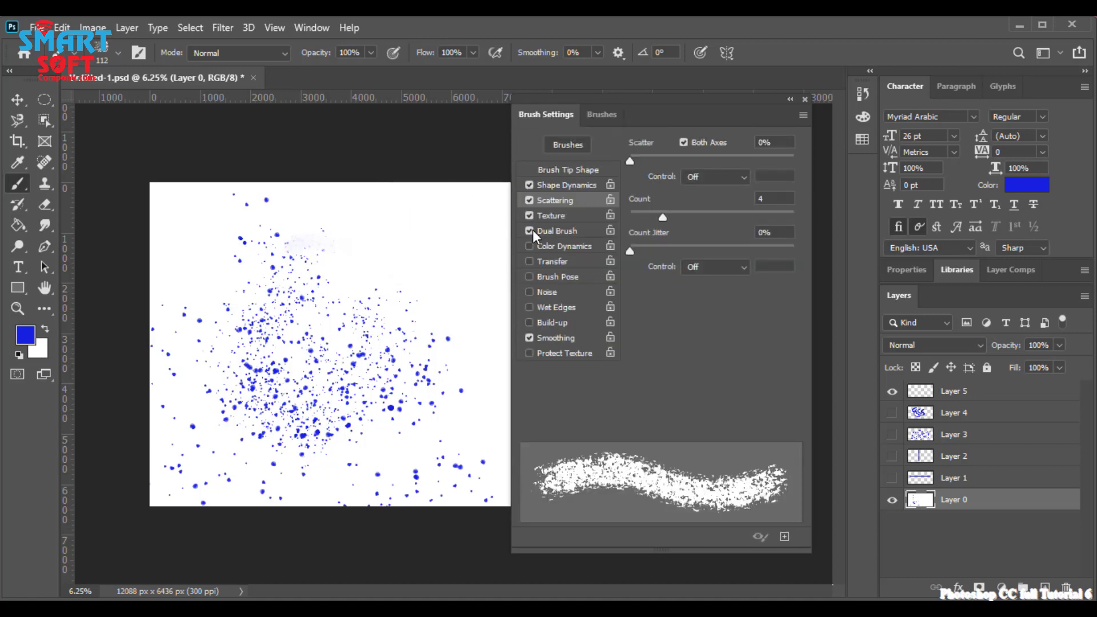
click(531, 247)
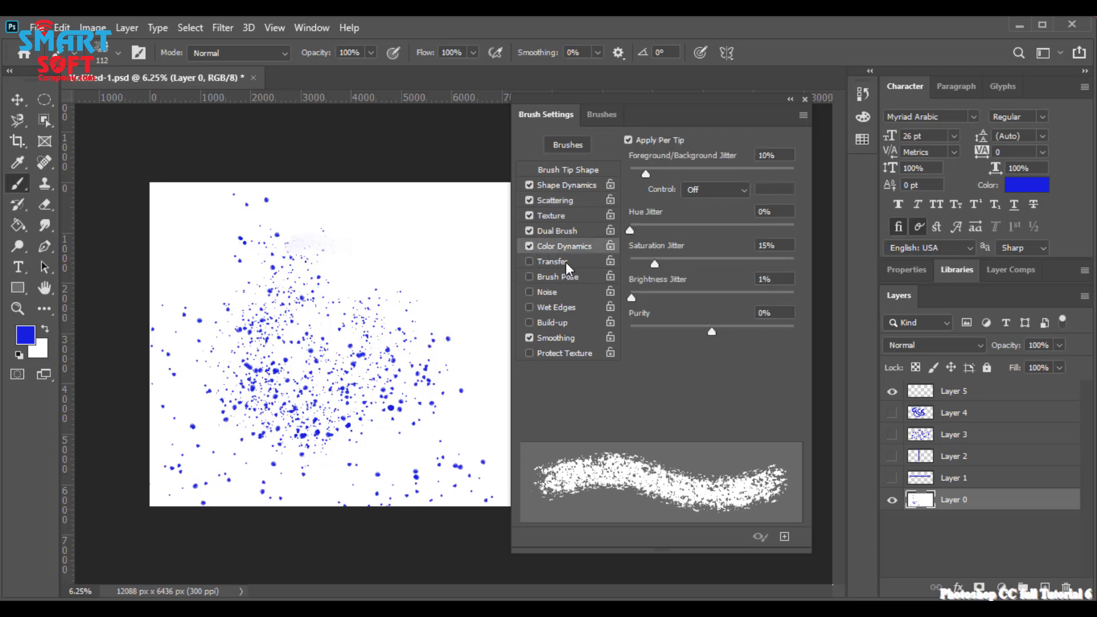
click(551, 261)
mouse_move(643, 231)
mouse_down()
mouse_move(692, 232)
mouse_move(661, 235)
mouse_up()
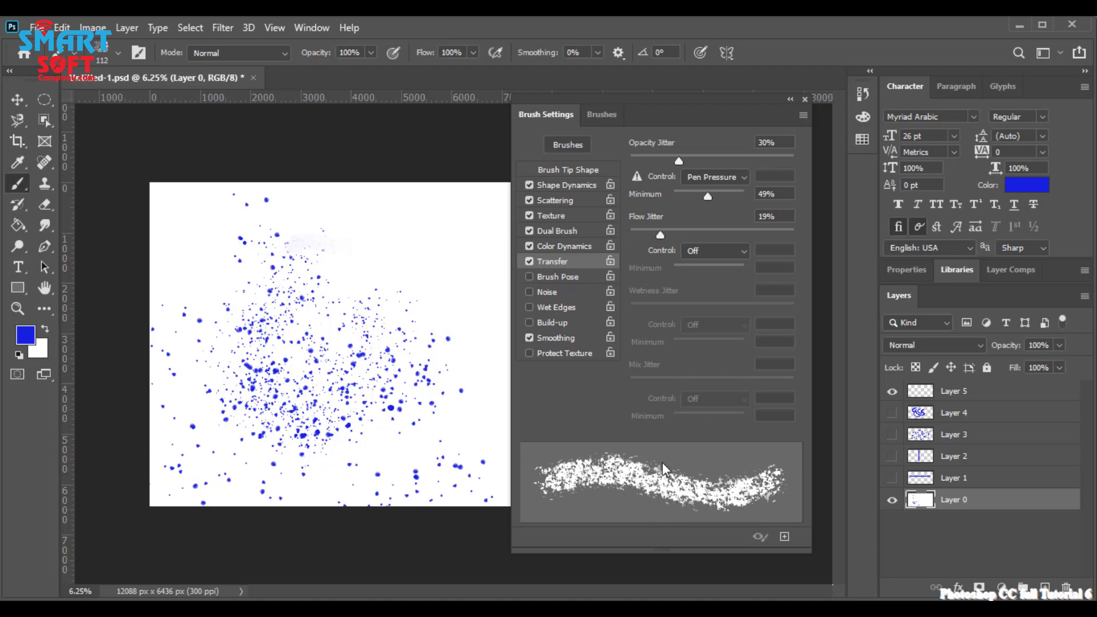
click(556, 276)
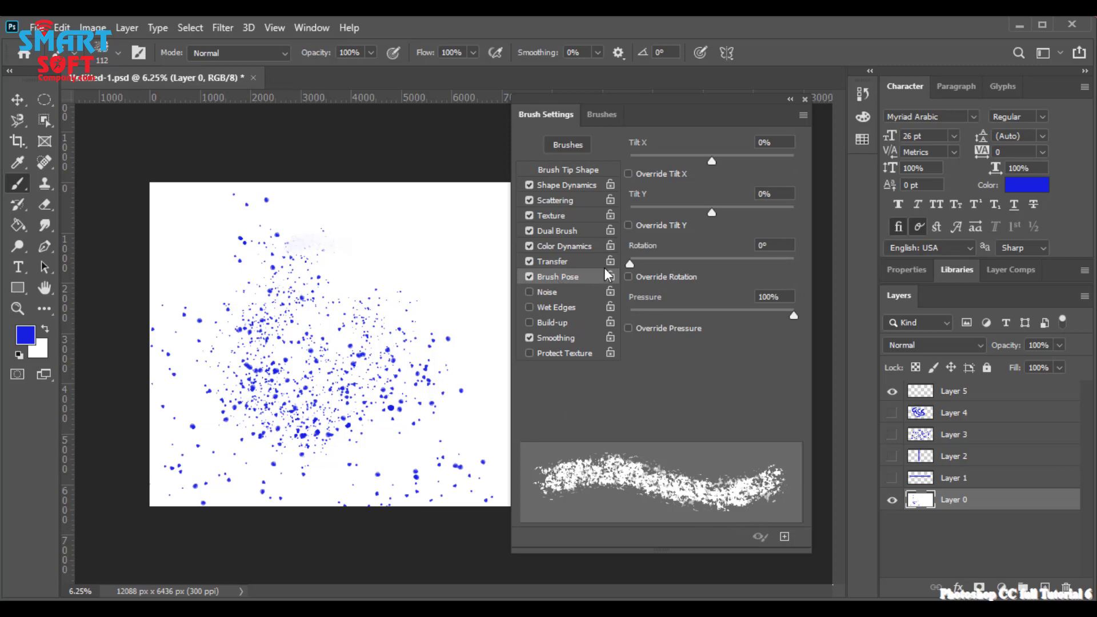
drag(688, 260, 690, 267)
- Save the customized brush as a new preset named Smartsoft, including its tool settings
click(784, 536)
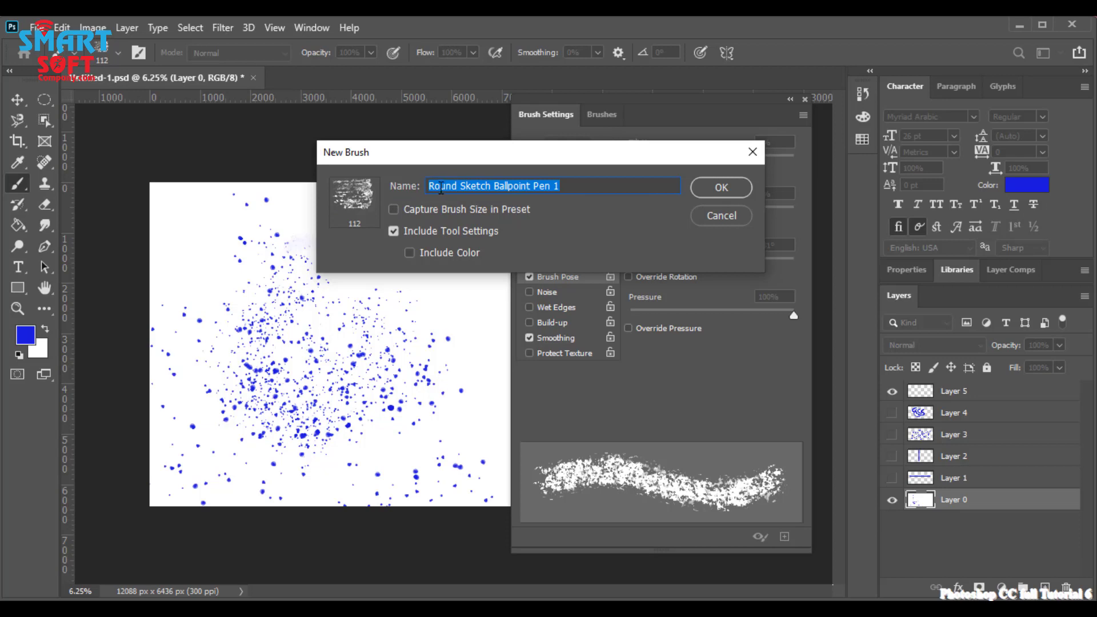
click(588, 192)
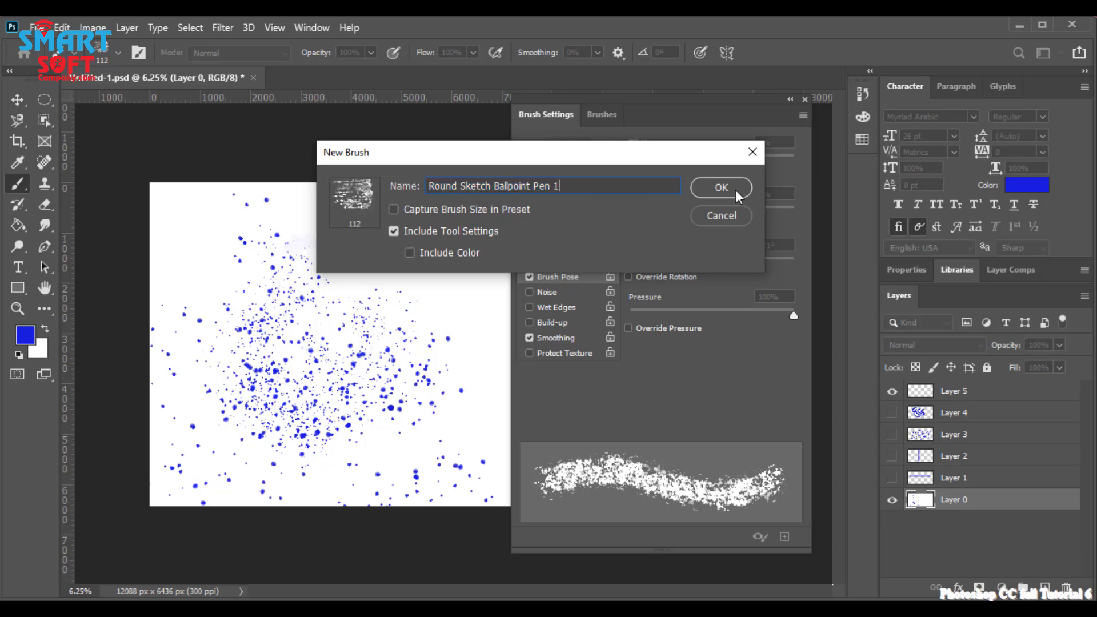
drag(602, 192, 313, 180)
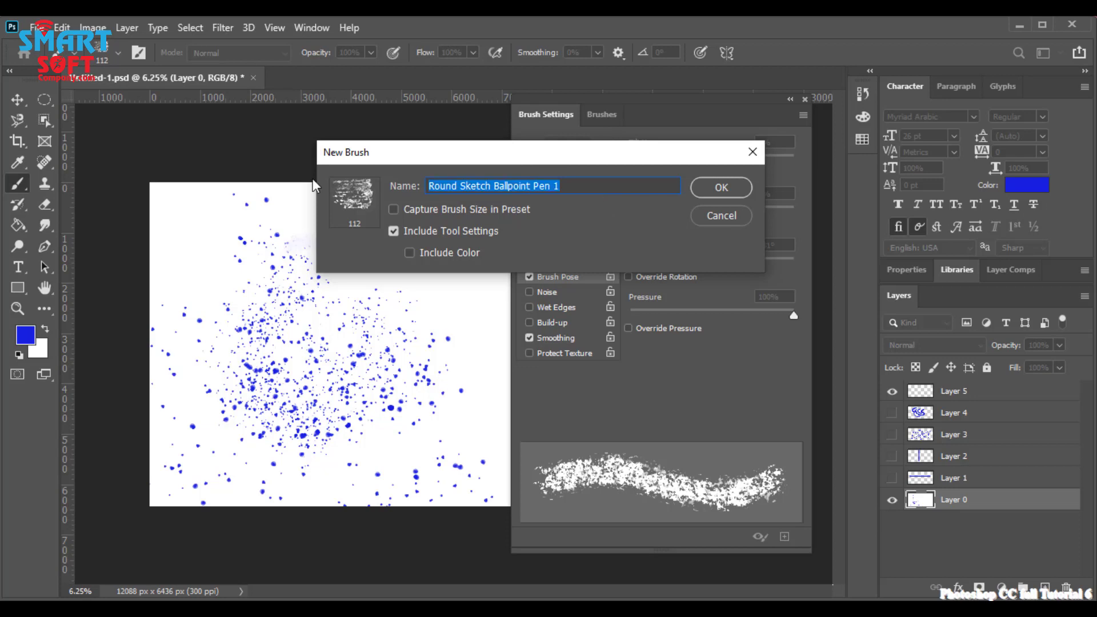
text(Smart)
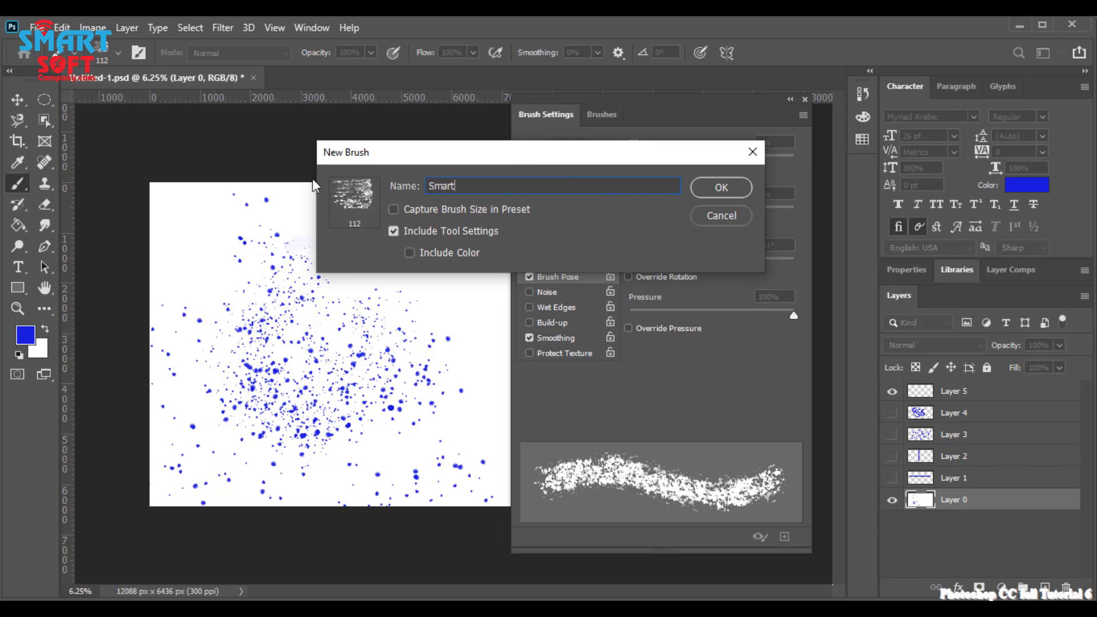
text(soft)
key(Return)
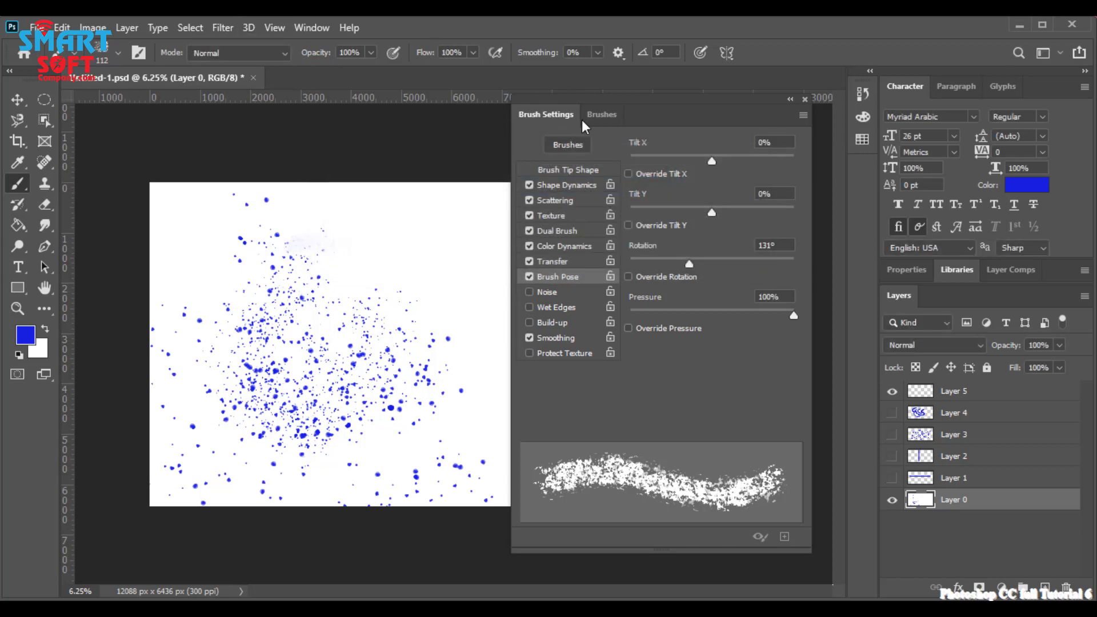
- Examine the Smartsoft preset in Group 2 and look through the other brush groups up to General Brushes
click(586, 145)
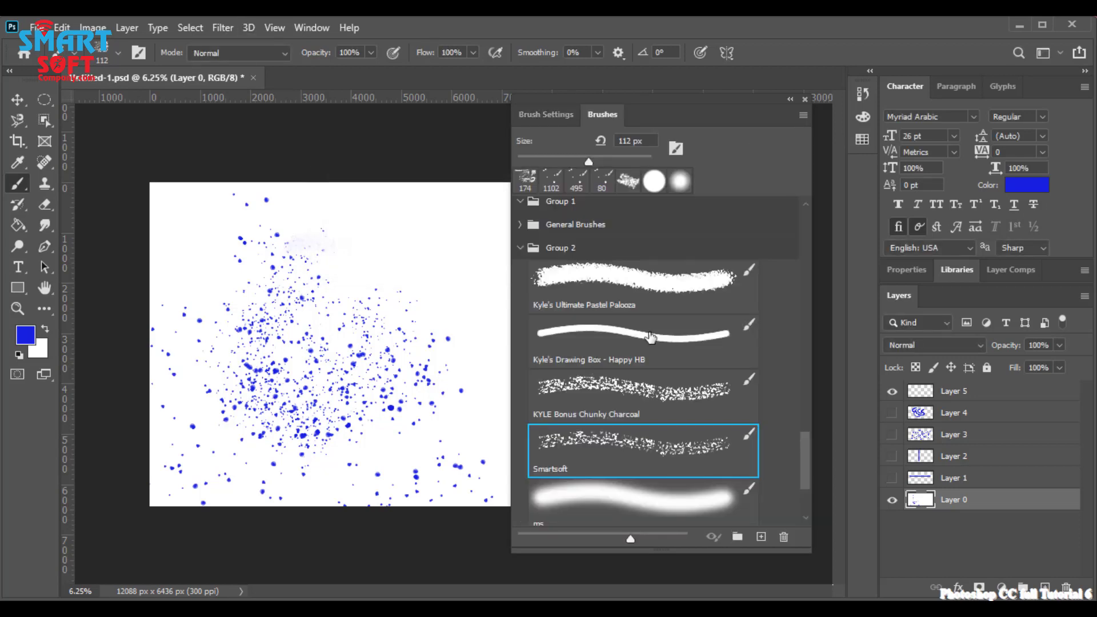
scroll(648, 338, up, 3)
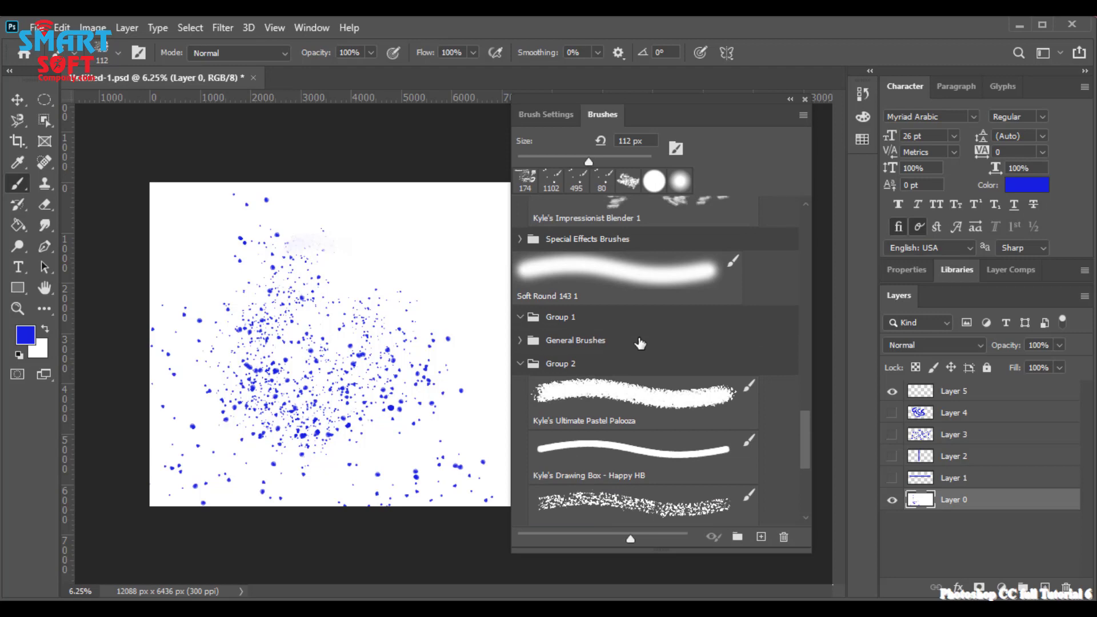
scroll(640, 342, down, 5)
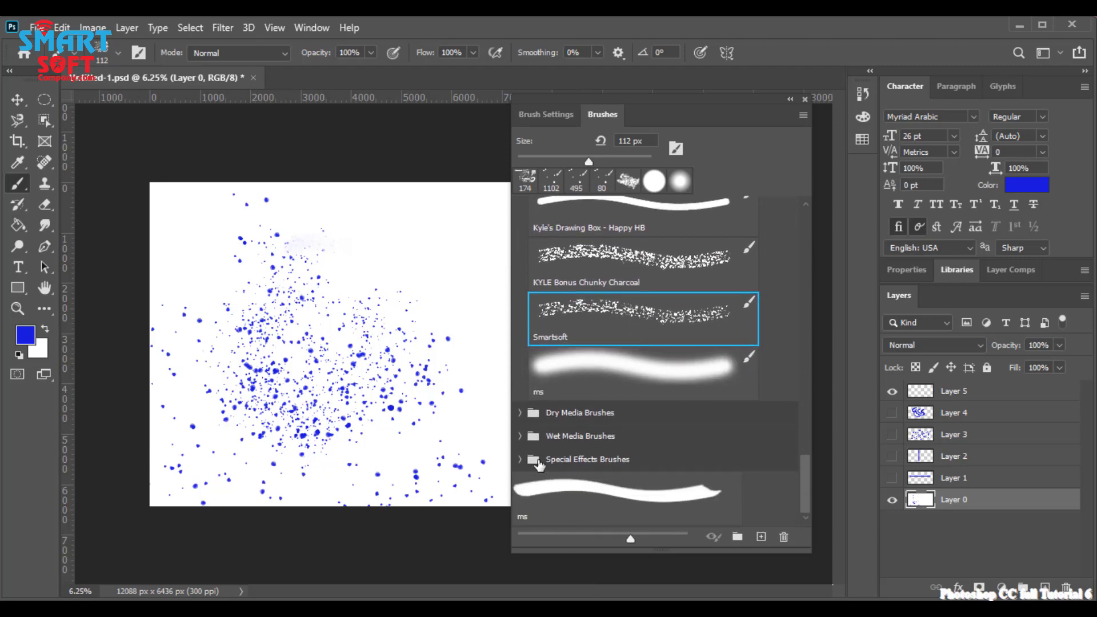
scroll(594, 417, up, 8)
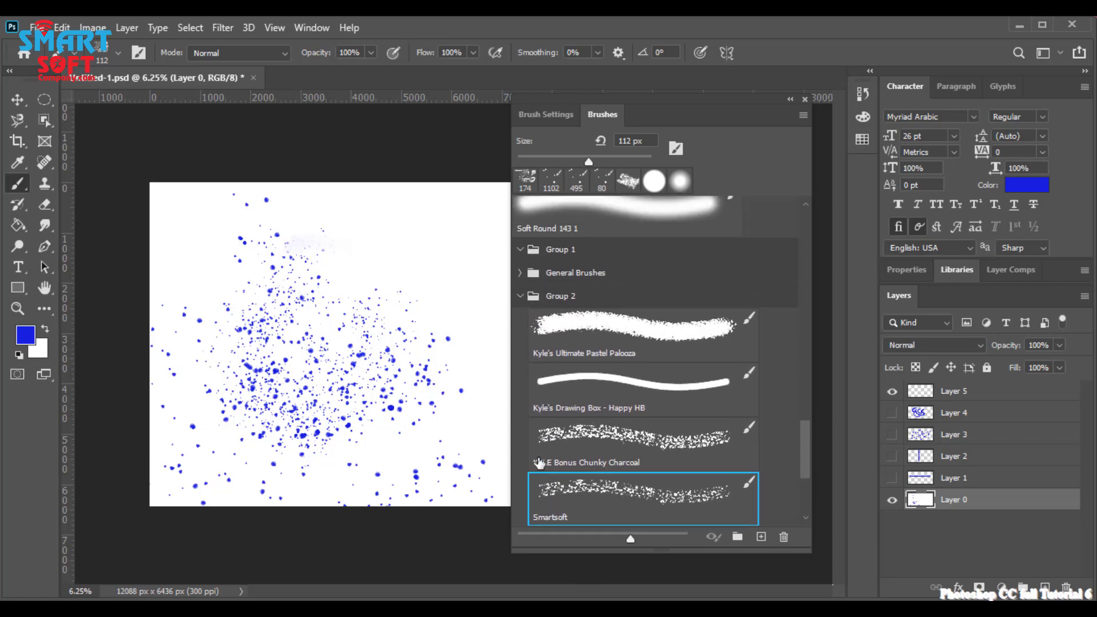
scroll(652, 400, up, 5)
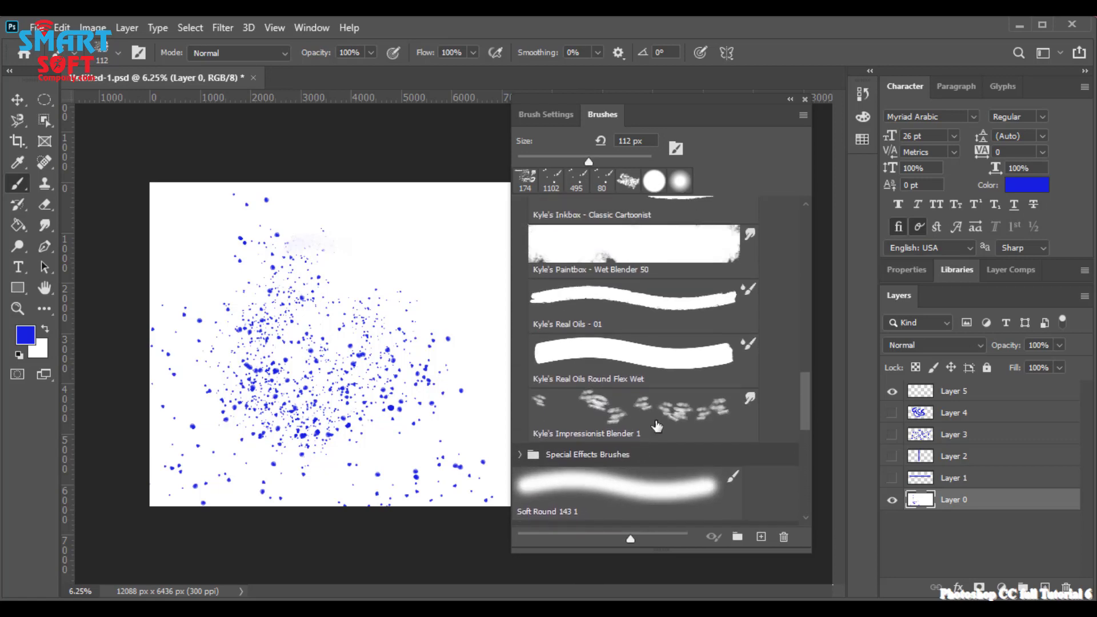
scroll(657, 426, up, 4)
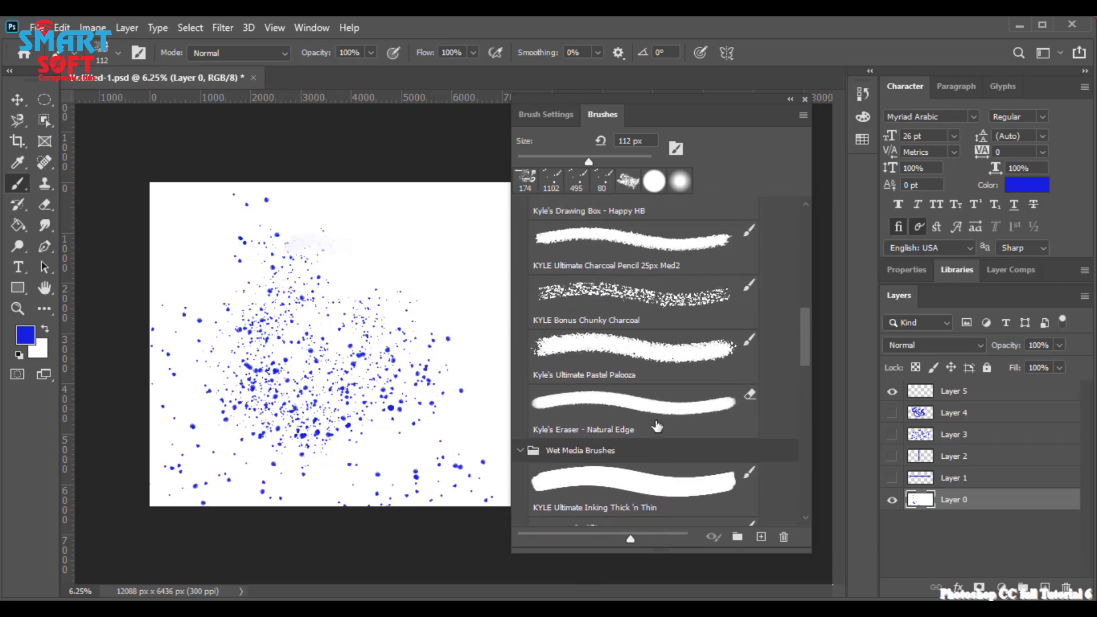
drag(805, 317, 808, 197)
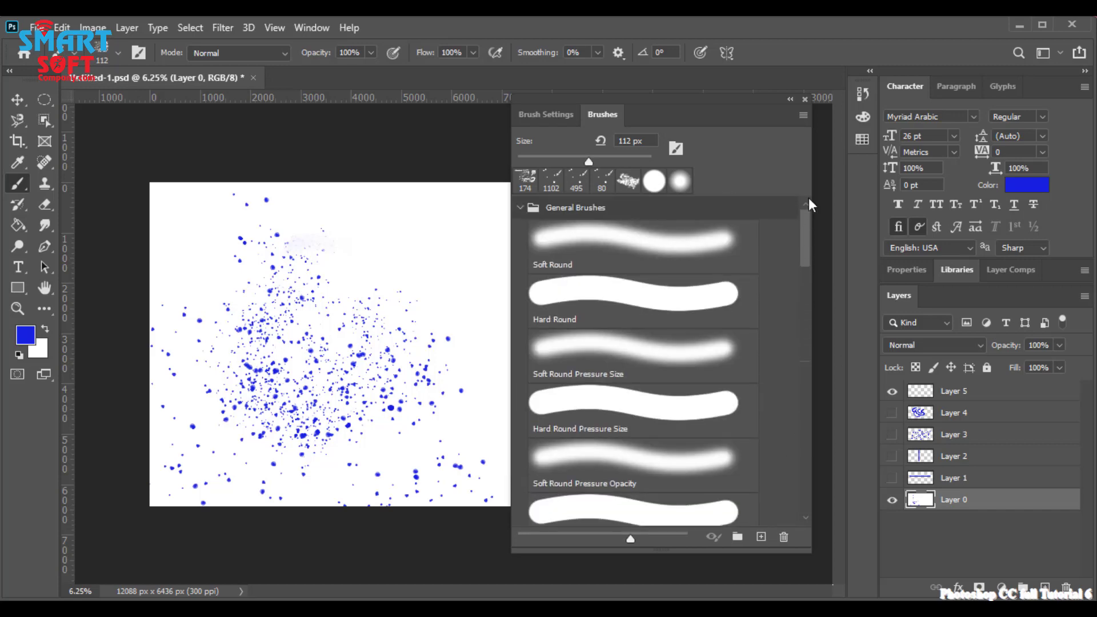
- Shrink the brush preset previews and look through the General, Dry Media and Wet Media Brushes groups
scroll(626, 310, down, 1)
drag(626, 542, 600, 537)
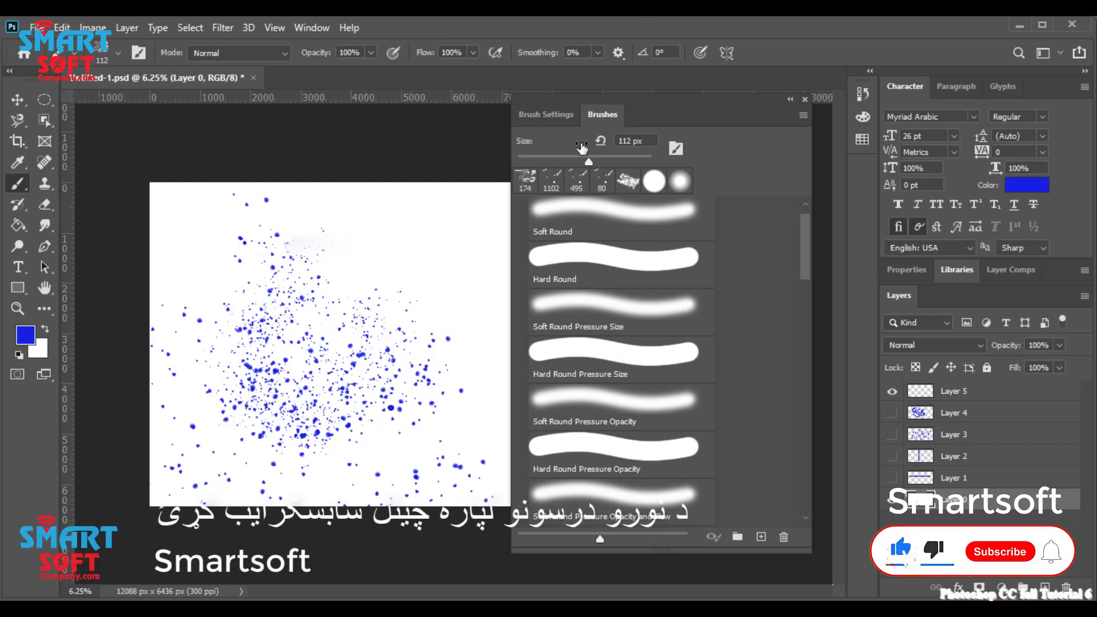
scroll(566, 348, down, 4)
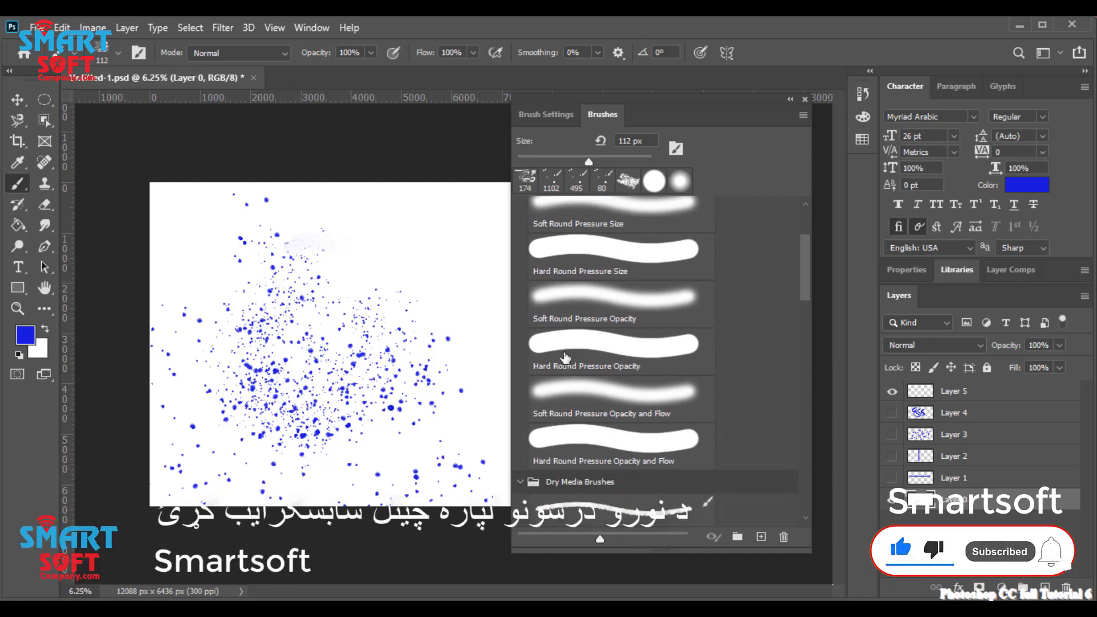
scroll(565, 357, down, 8)
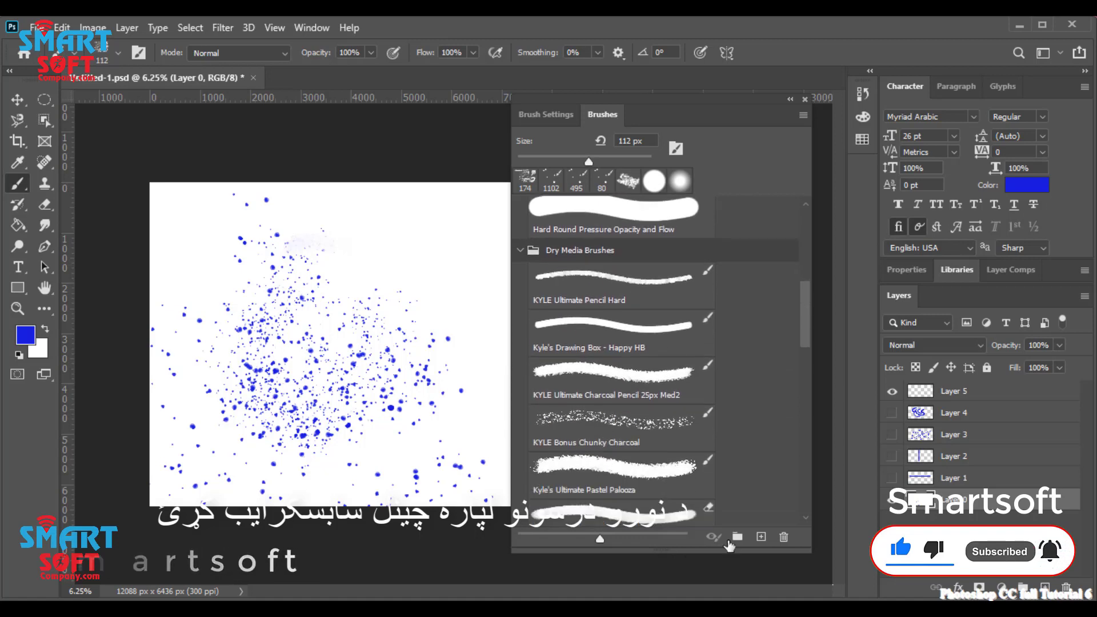
scroll(609, 472, down, 1)
scroll(612, 468, down, 5)
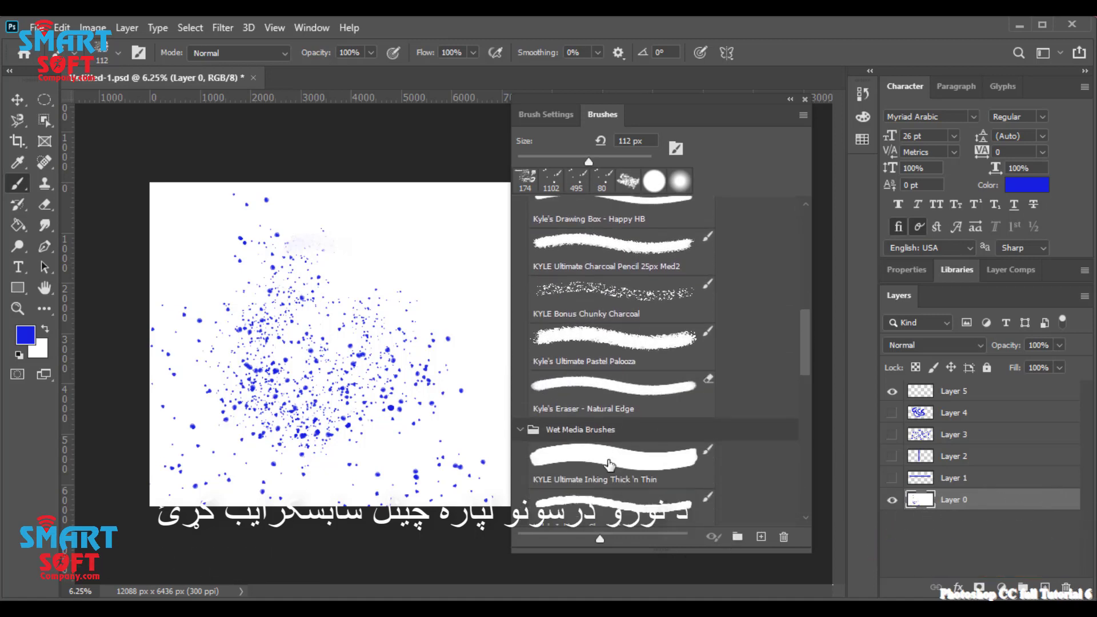
- Look through the Wet Media Brushes, collapse Group 1, and view the presets in the General Brushes group below it
scroll(615, 462, down, 6)
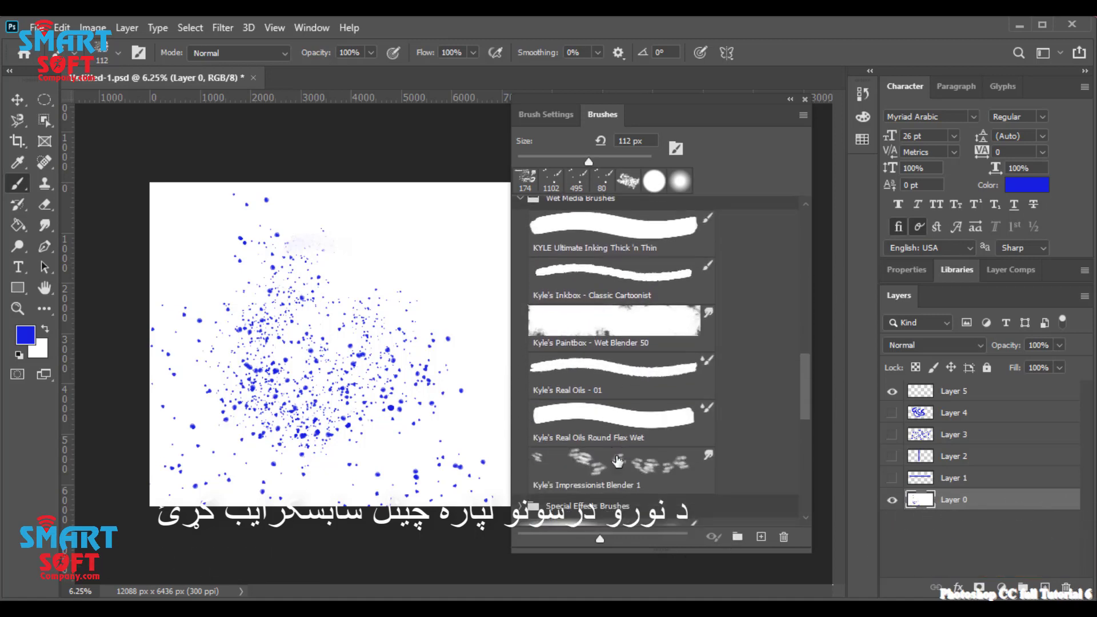
scroll(621, 466, down, 1)
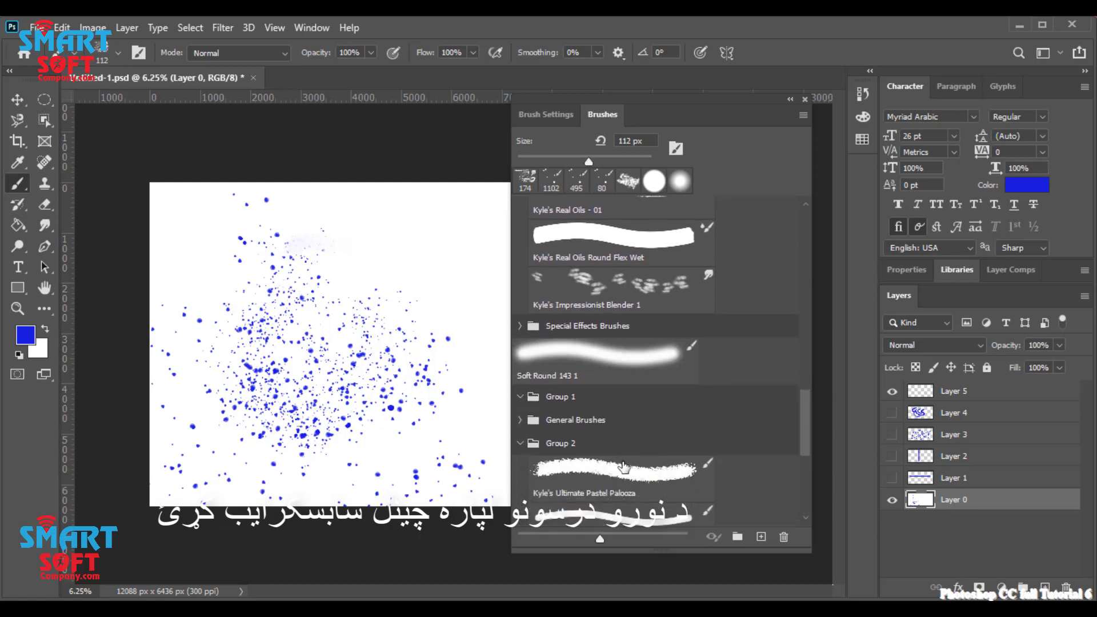
click(521, 384)
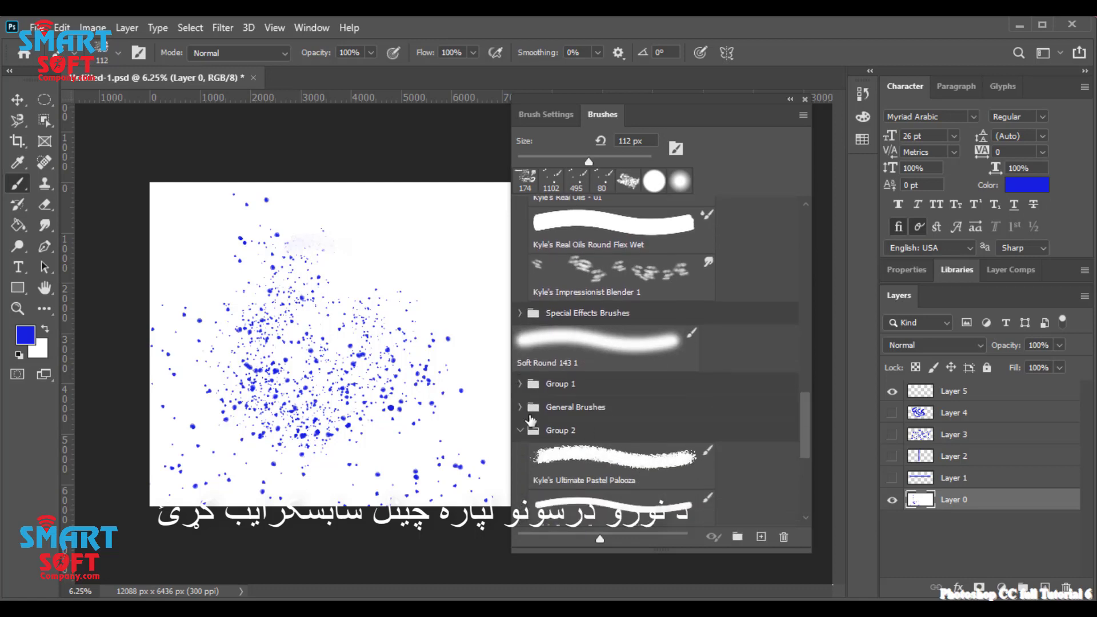
click(520, 407)
scroll(706, 448, down, 7)
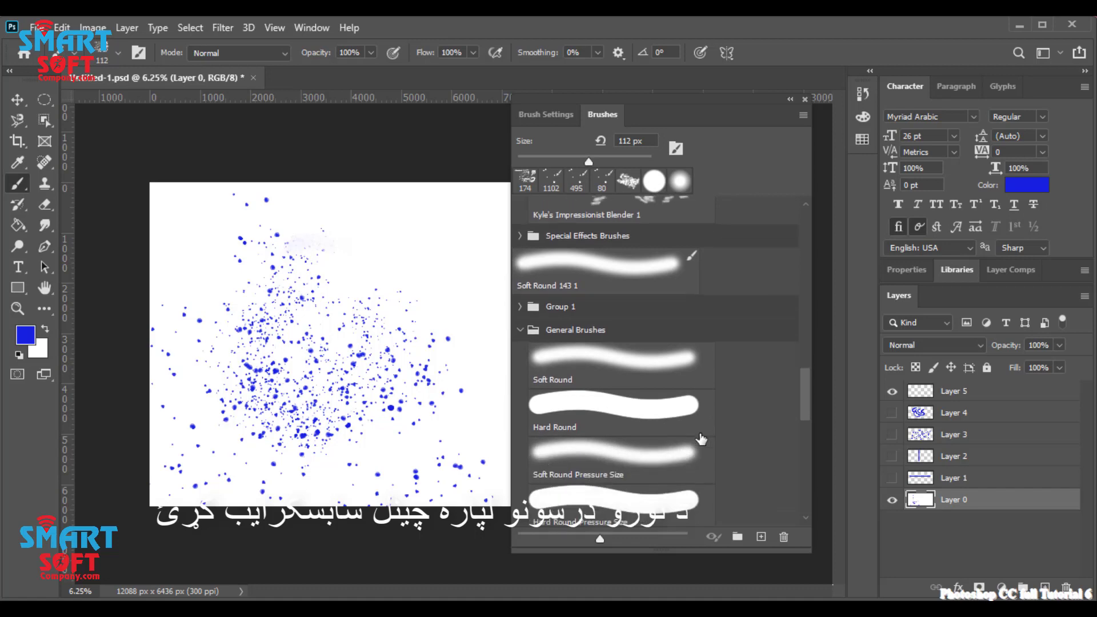
scroll(709, 434, down, 1)
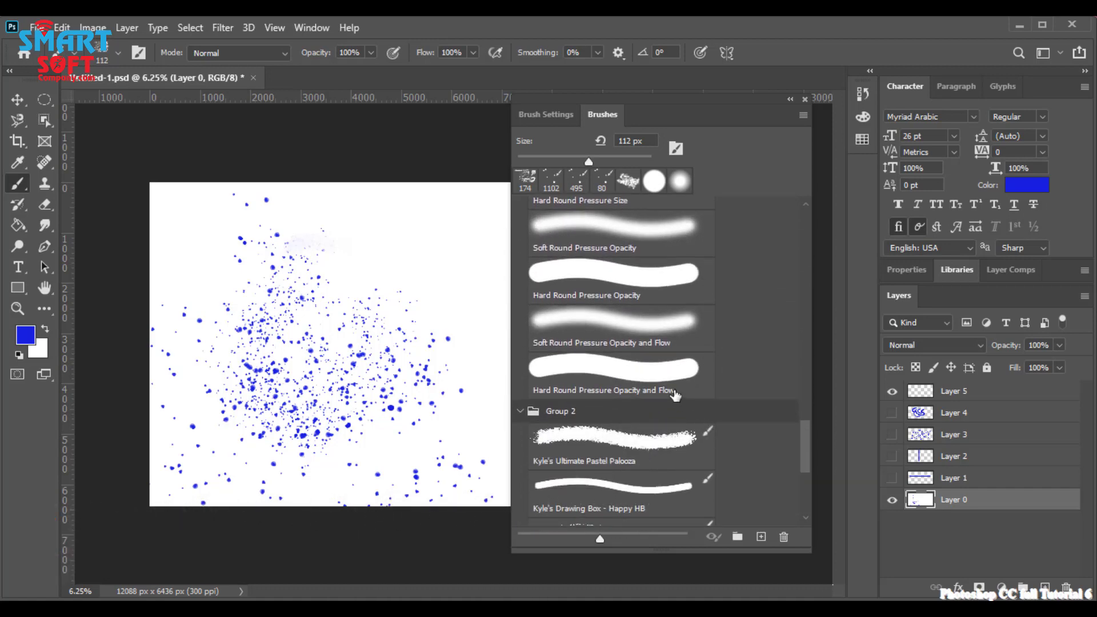
- Choose the Smartsoft preset in Group 2 and paint a freehand curved stroke on Layer 0 beside the blue splatter
scroll(674, 397, down, 3)
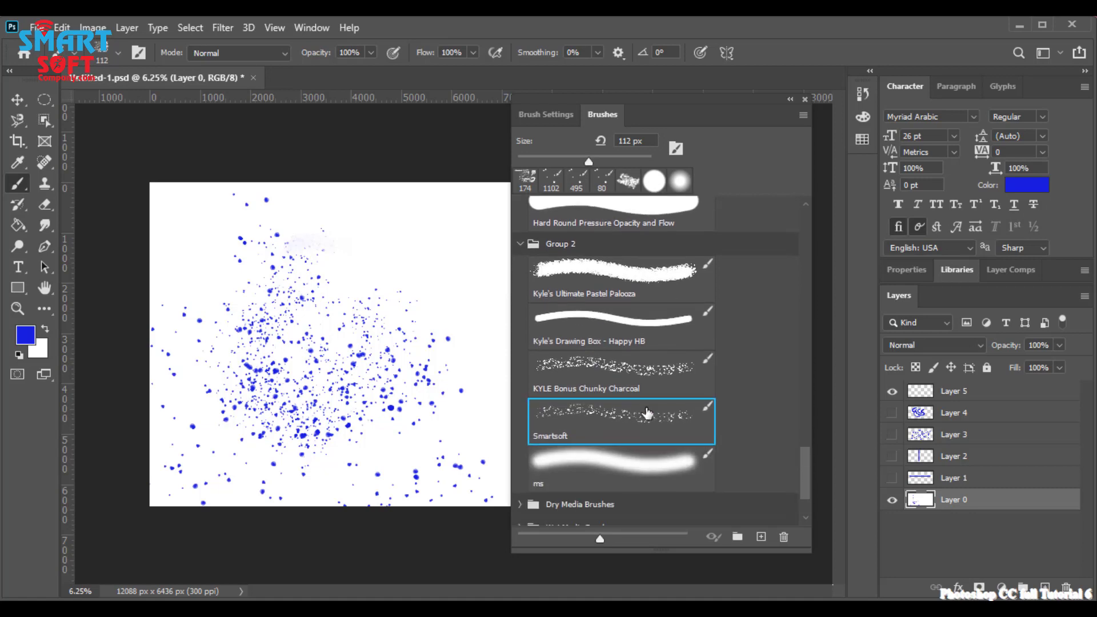
mouse_move(598, 420)
mouse_down()
mouse_move(587, 424)
mouse_move(395, 224)
mouse_up()
mouse_move(413, 263)
mouse_down()
mouse_move(429, 290)
mouse_move(497, 304)
mouse_move(499, 340)
mouse_move(477, 382)
mouse_move(445, 384)
mouse_move(418, 357)
mouse_up()
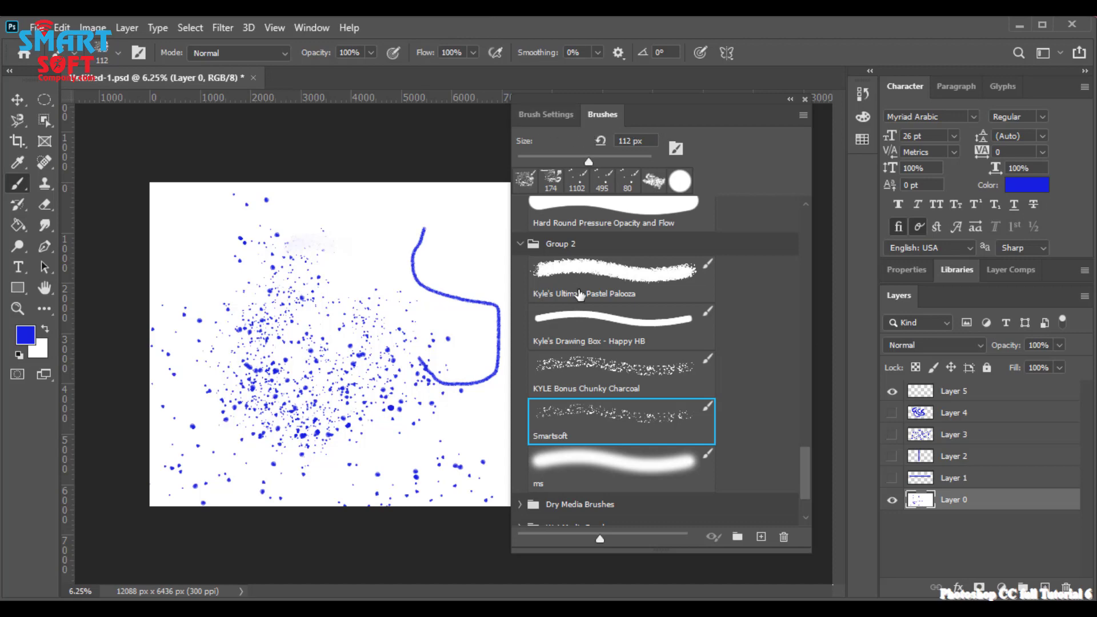
- Turn off Shape Dynamics, Scattering, Texture, Dual Brush, Color Dynamics, Transfer, Brush Pose and Smoothing for the current brush
scroll(589, 308, up, 2)
scroll(588, 312, up, 8)
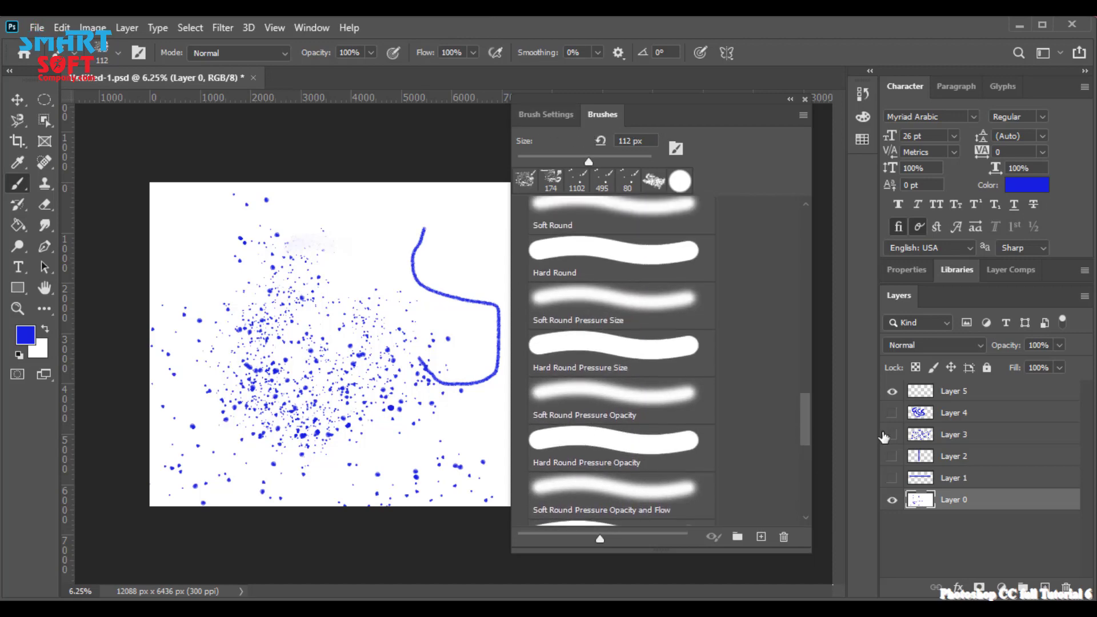
mouse_move(798, 440)
mouse_down()
mouse_move(828, 272)
mouse_move(814, 243)
mouse_up()
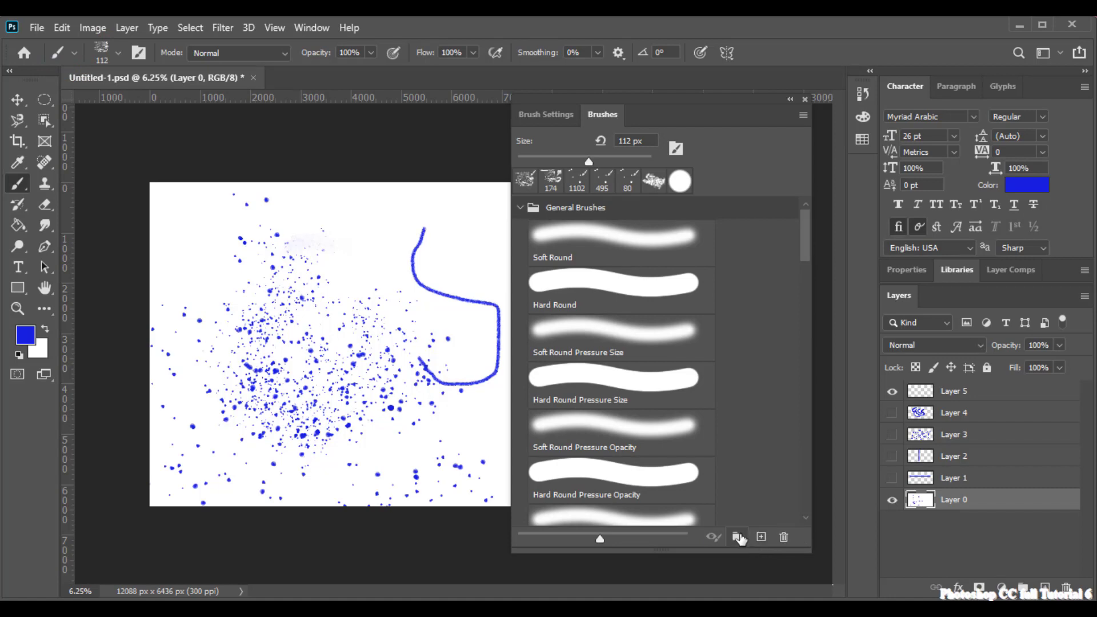
click(523, 116)
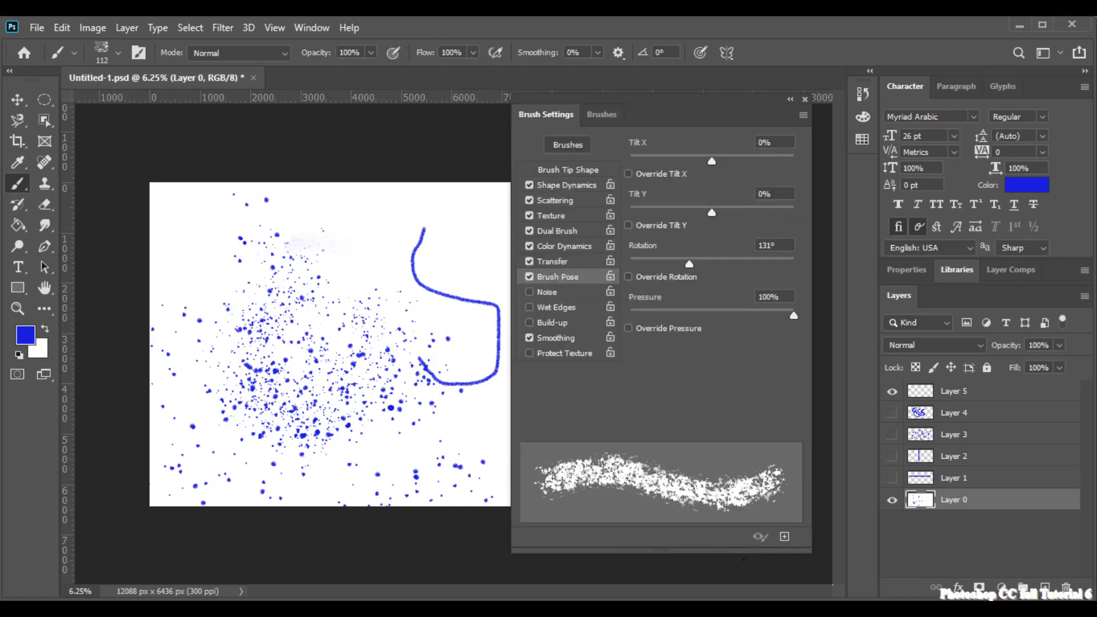
click(529, 277)
click(529, 339)
click(529, 262)
click(529, 231)
click(531, 216)
click(530, 200)
click(530, 184)
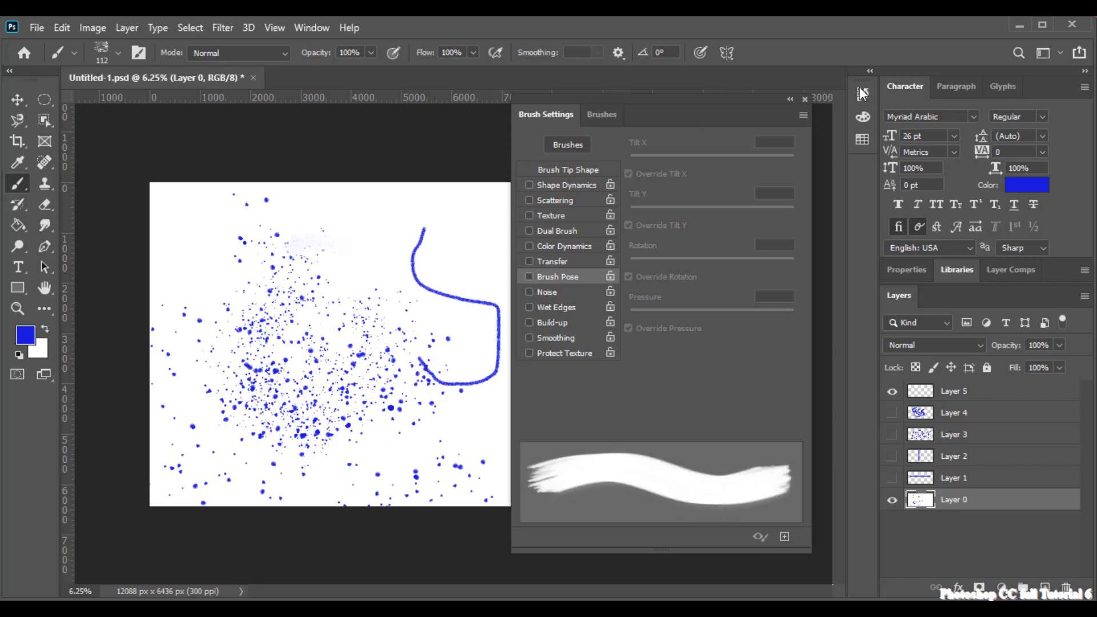
- Close the Brush Settings and Brushes panel group
click(804, 115)
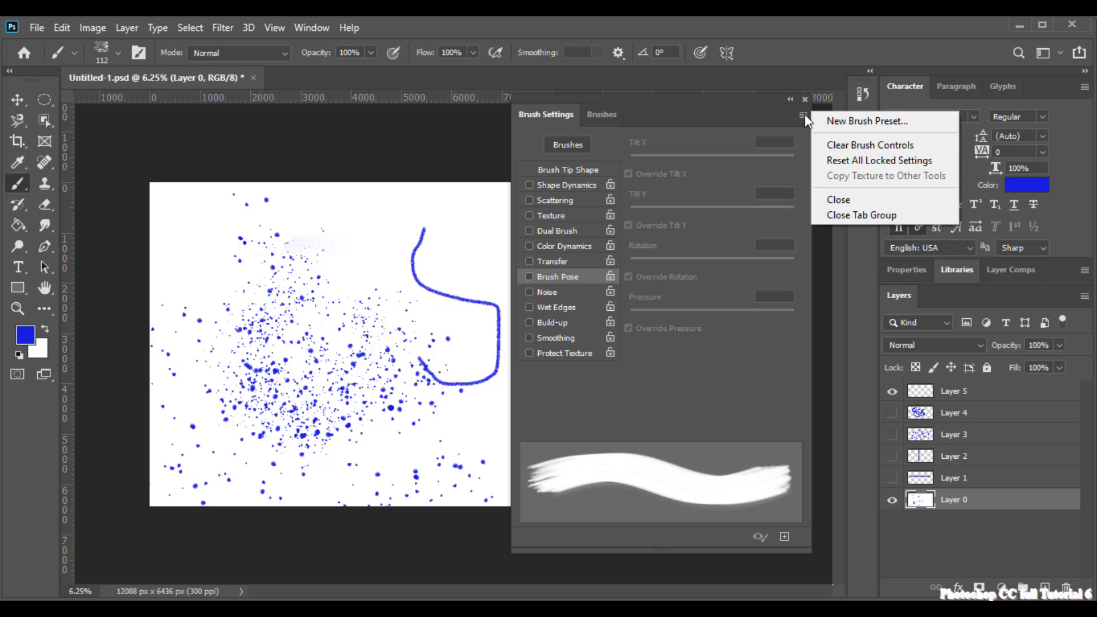
click(752, 102)
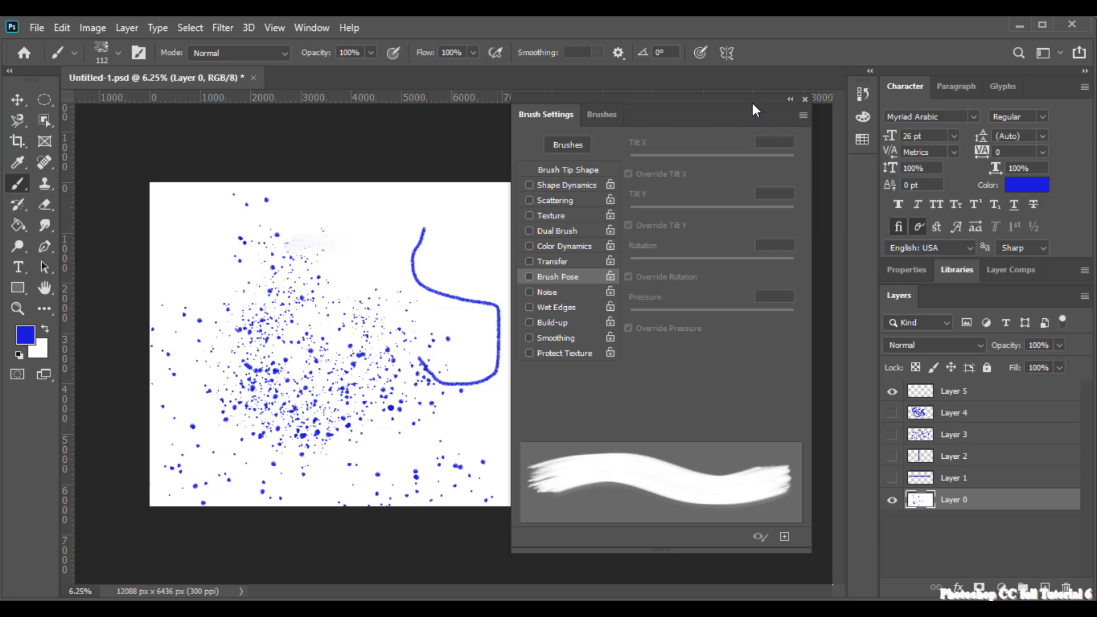
click(805, 99)
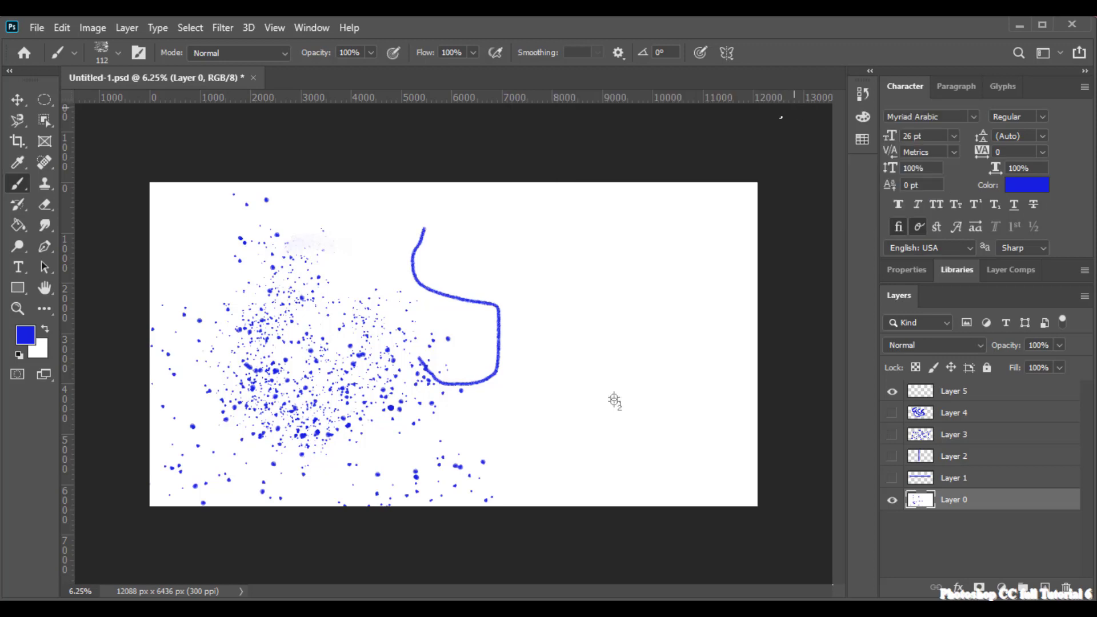
- Choose the KYLE Ultimate Inking Thick 'n Thin brush from Wet Media Brushes and set its size to 5000 px
click(113, 56)
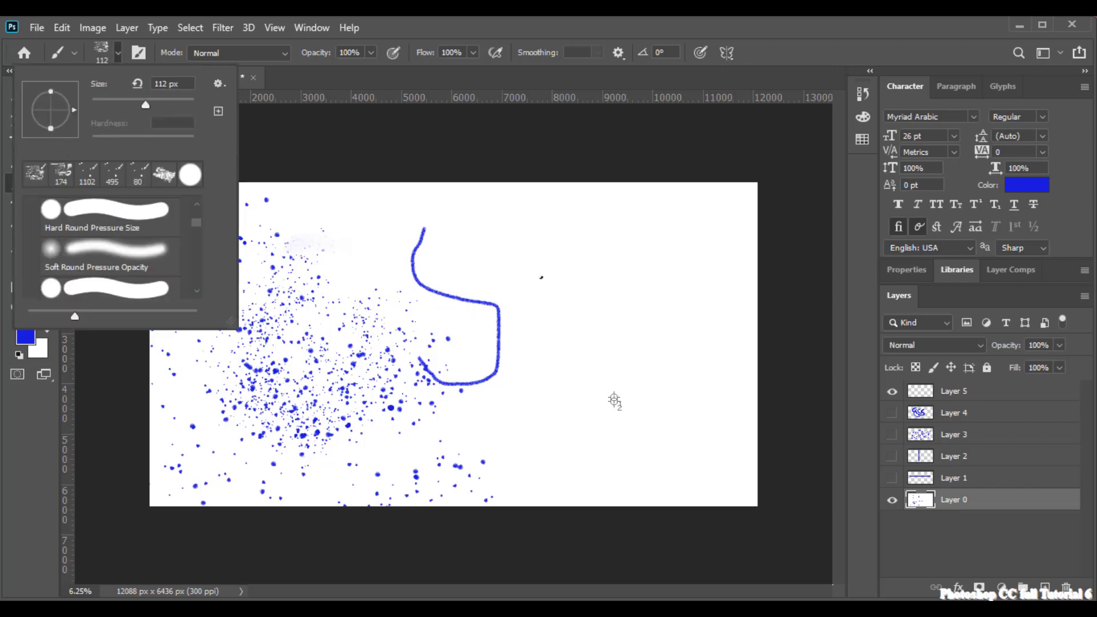
mouse_move(195, 222)
mouse_down()
mouse_move(195, 261)
mouse_move(190, 253)
mouse_up()
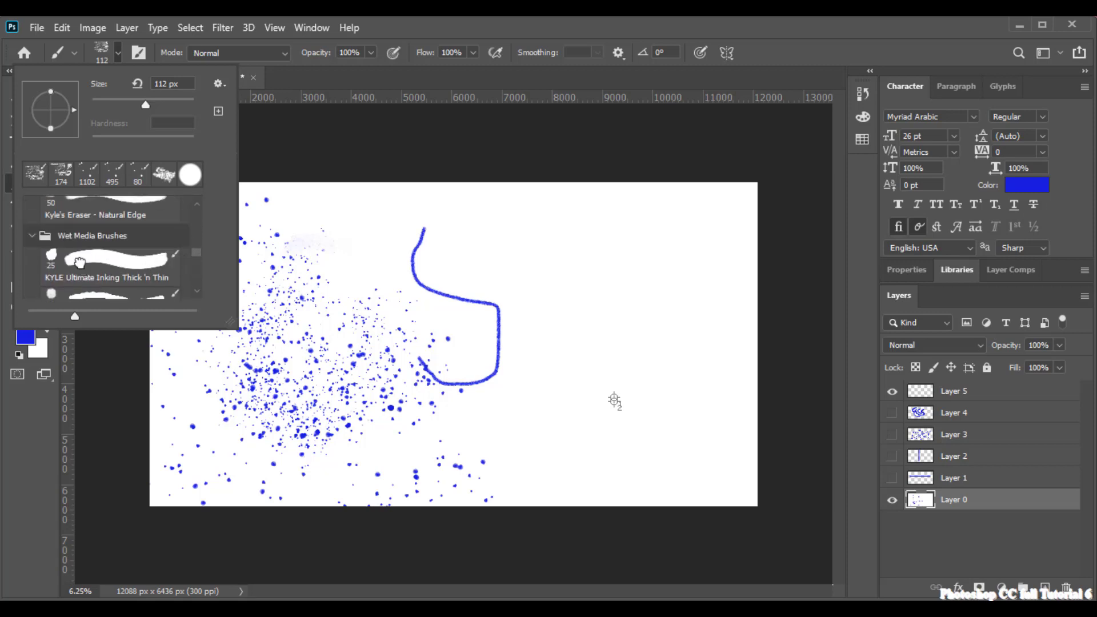
click(82, 268)
click(553, 263)
right_click(553, 262)
drag(725, 311, 760, 307)
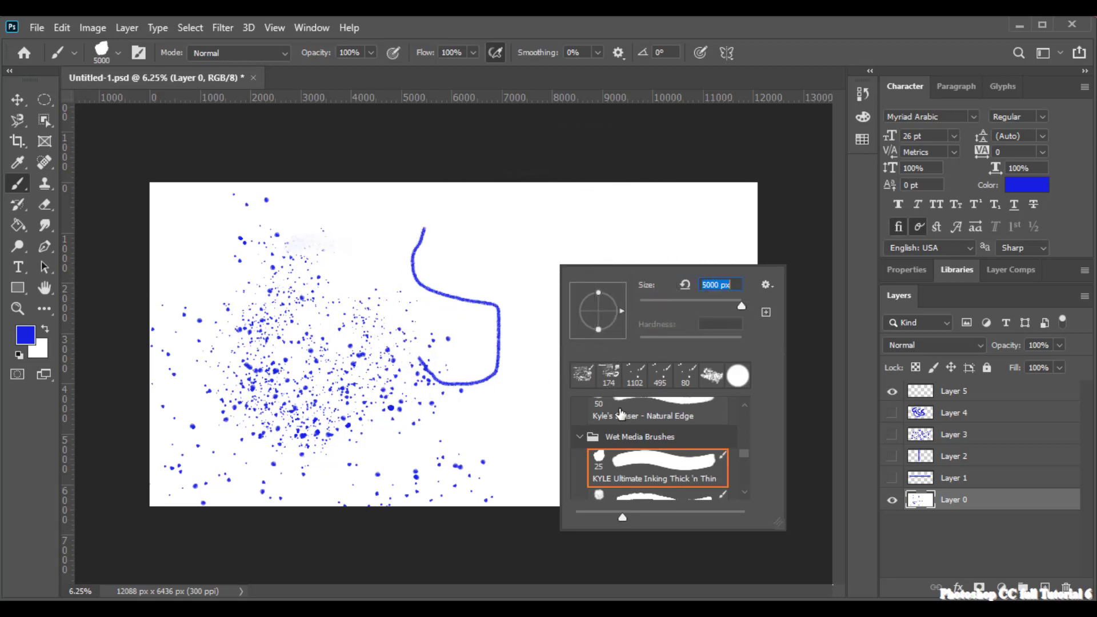
- Choose the Kyle's Paintbox - Wet Blender 50 brush and set its size to 4646 px
scroll(657, 477, down, 3)
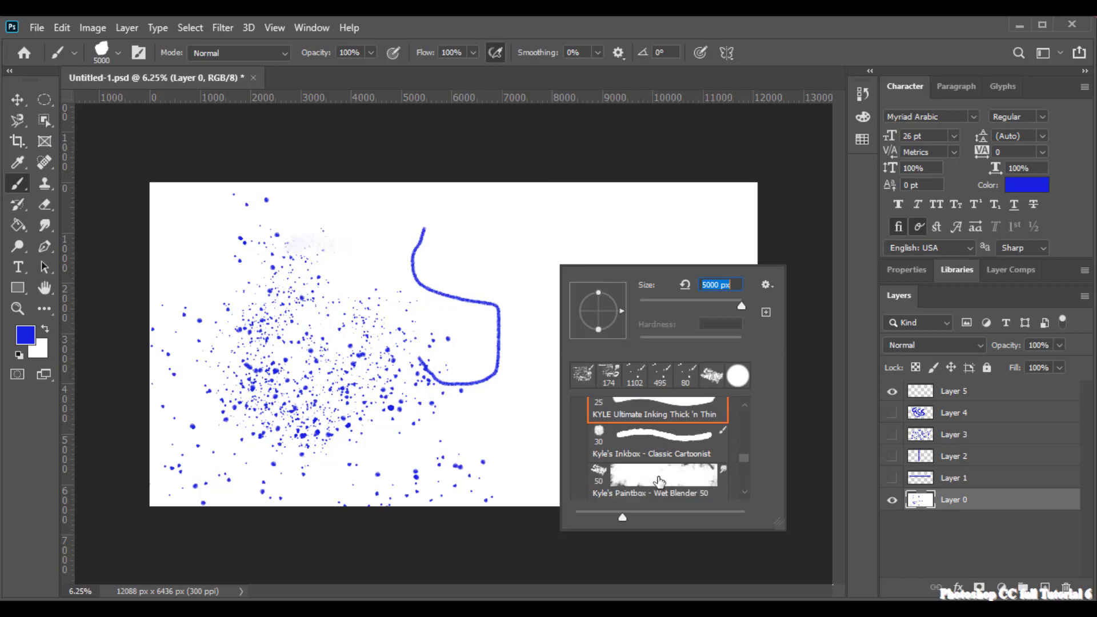
click(660, 481)
click(715, 285)
text(174)
key(Return)
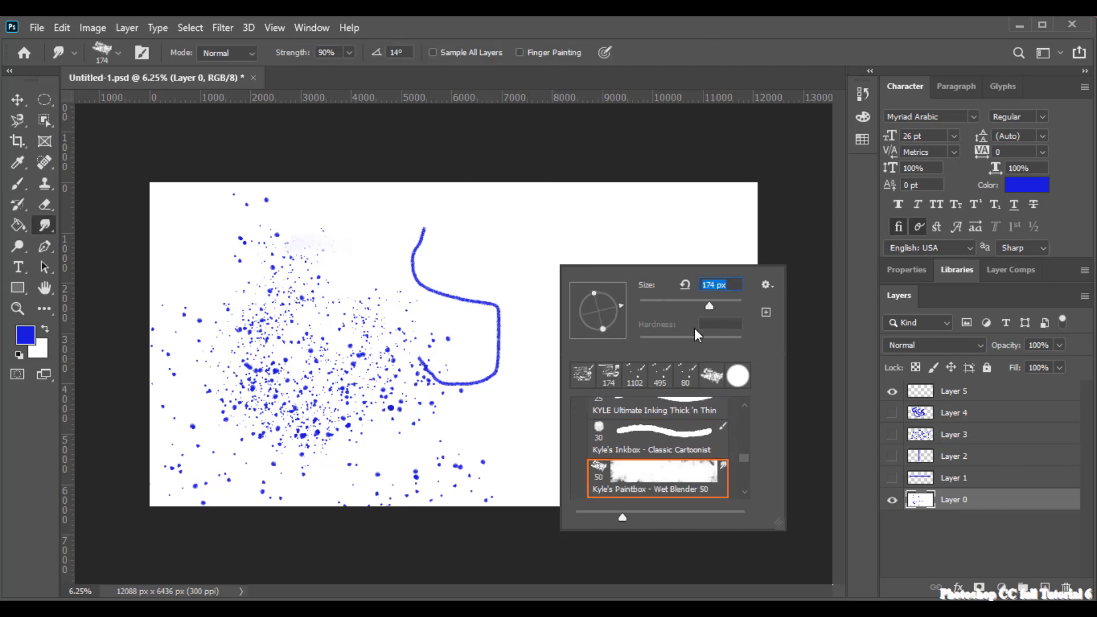
drag(724, 304, 742, 306)
- Rotate the Wet Blender brush tip to an angle of -86° and adjust its roundness
mouse_move(621, 306)
mouse_down()
mouse_move(600, 269)
mouse_move(573, 304)
mouse_move(581, 316)
mouse_move(570, 317)
mouse_move(599, 330)
mouse_up()
drag(606, 306, 620, 305)
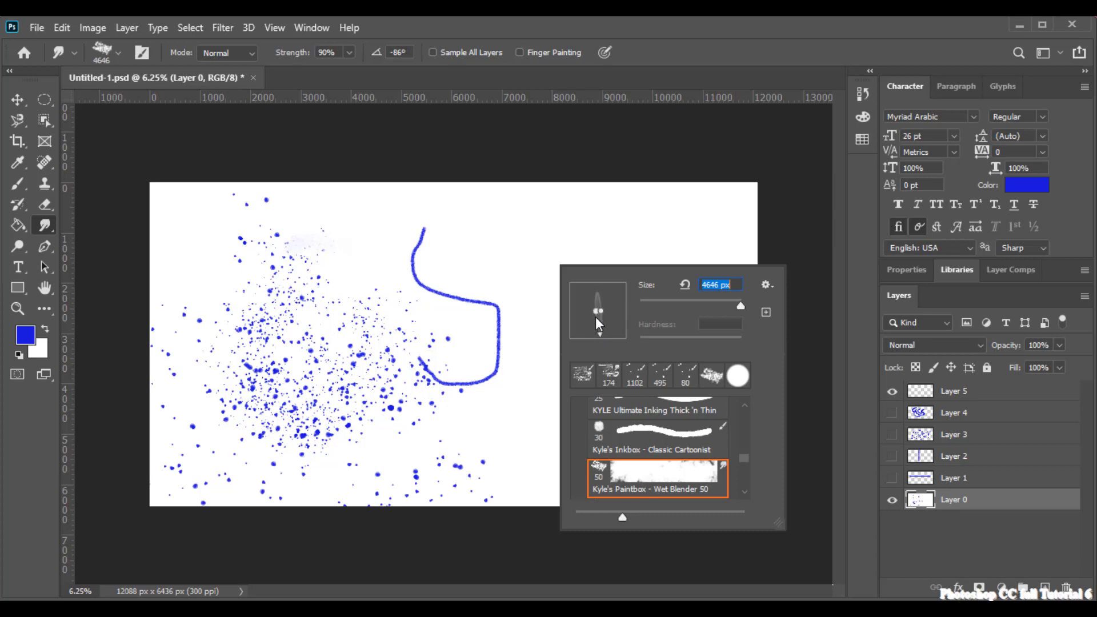
drag(594, 317, 560, 312)
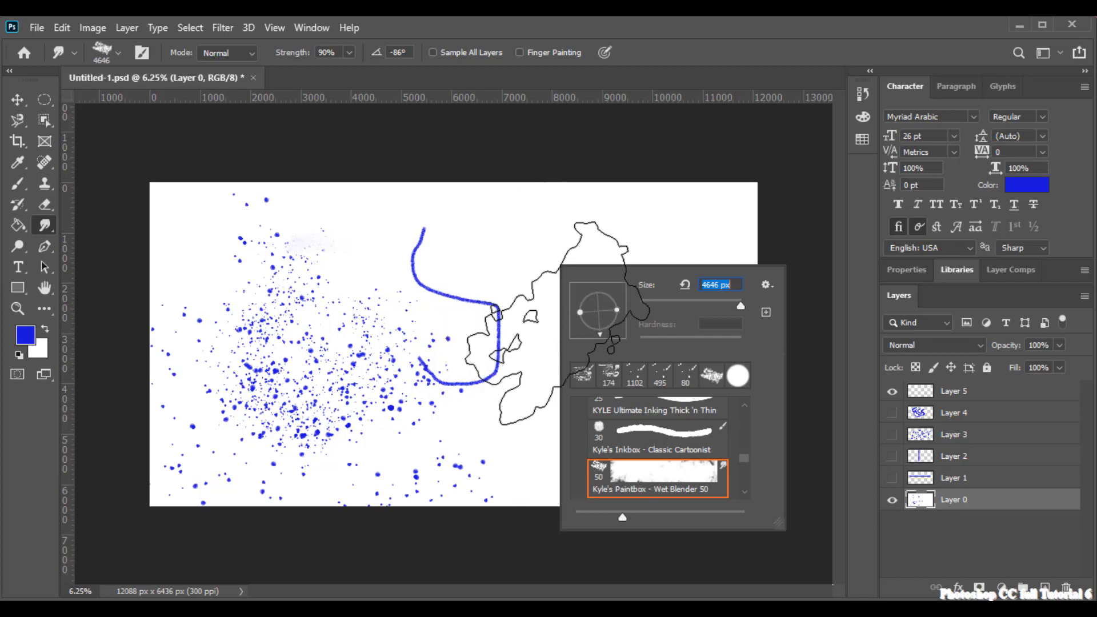
key(Return)
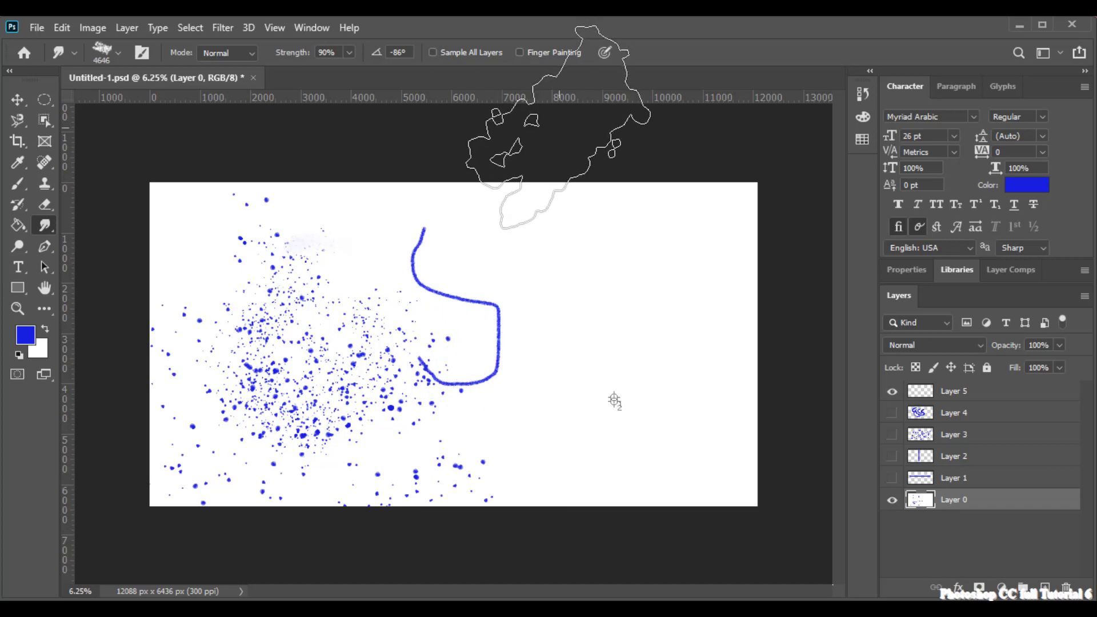
- Switch to the Move tool and create a white 210 × 210 mm RGB document at 300 pixels/inch
key(v)
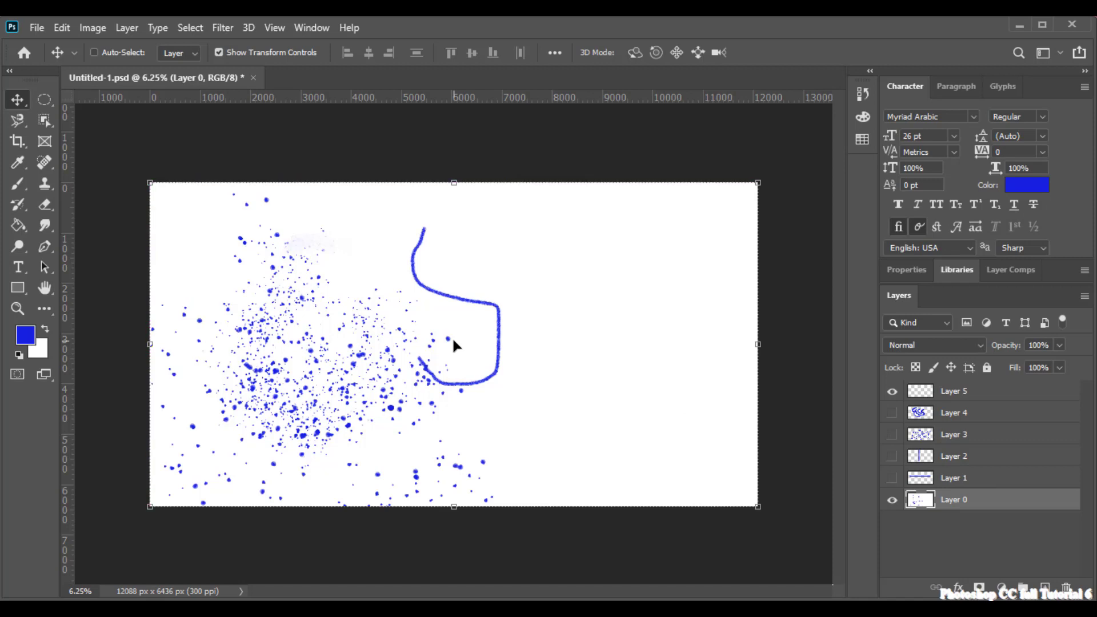
key(ctrl)
key(ctrl+n)
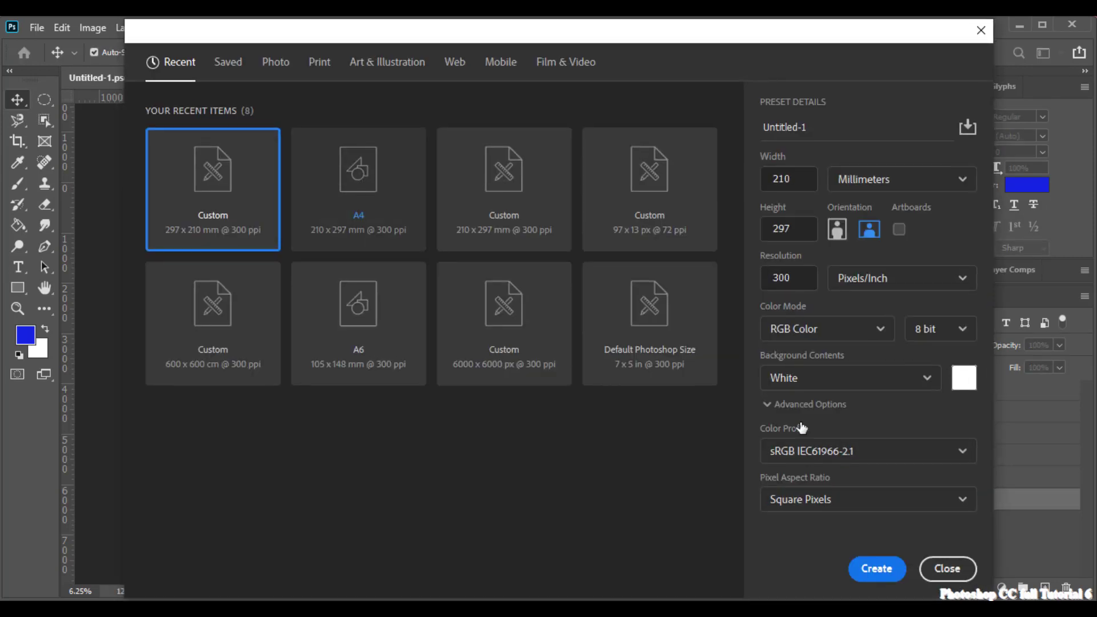
click(868, 230)
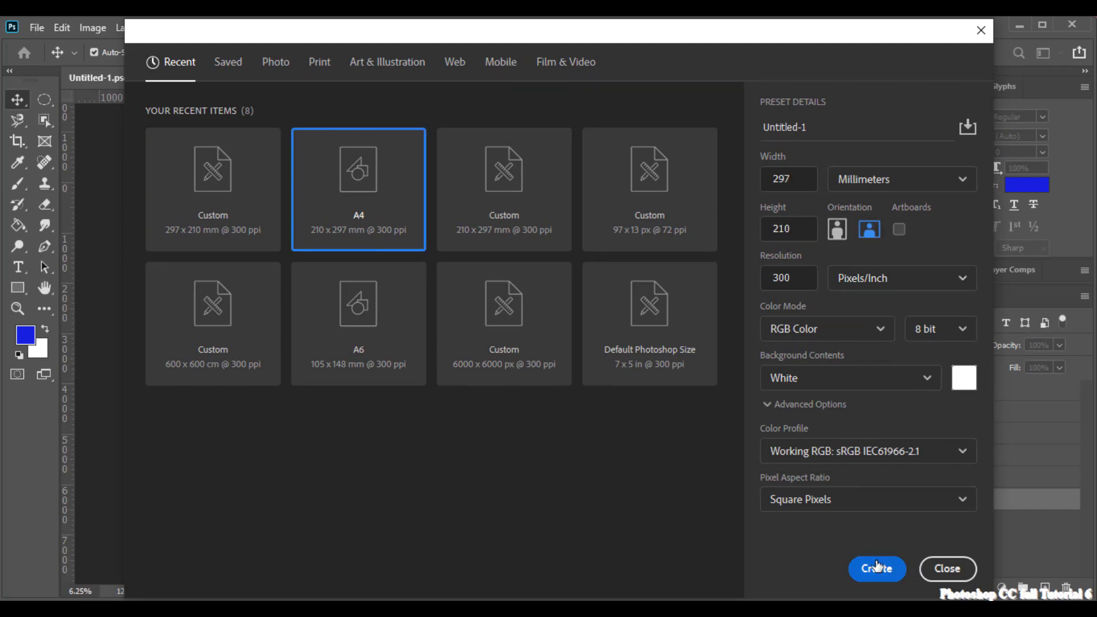
double_click(802, 179)
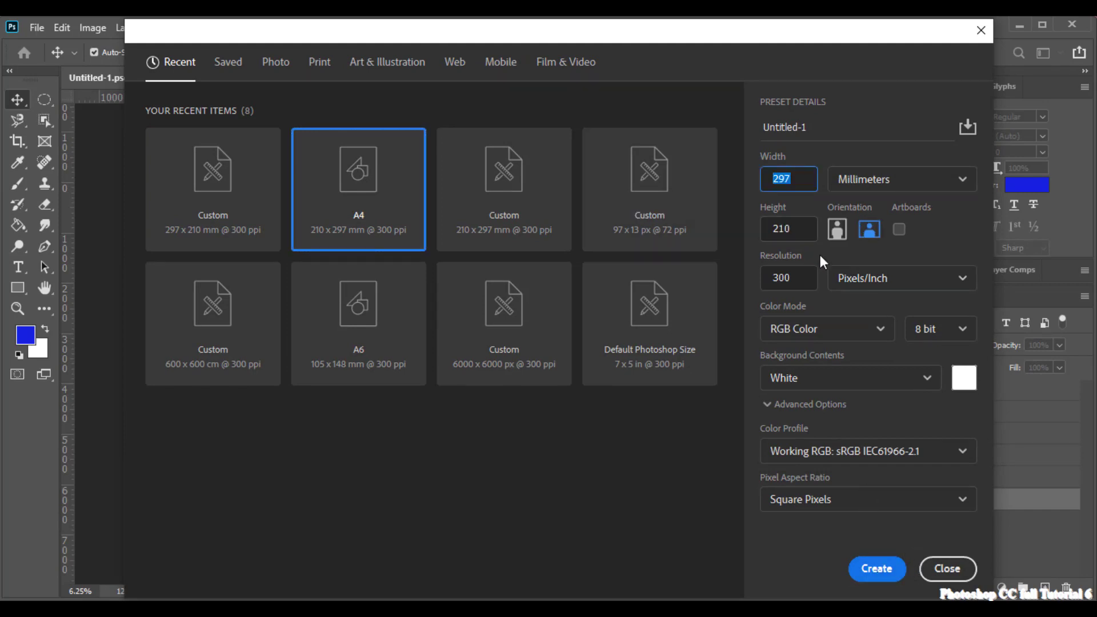
text(210)
key(Return)
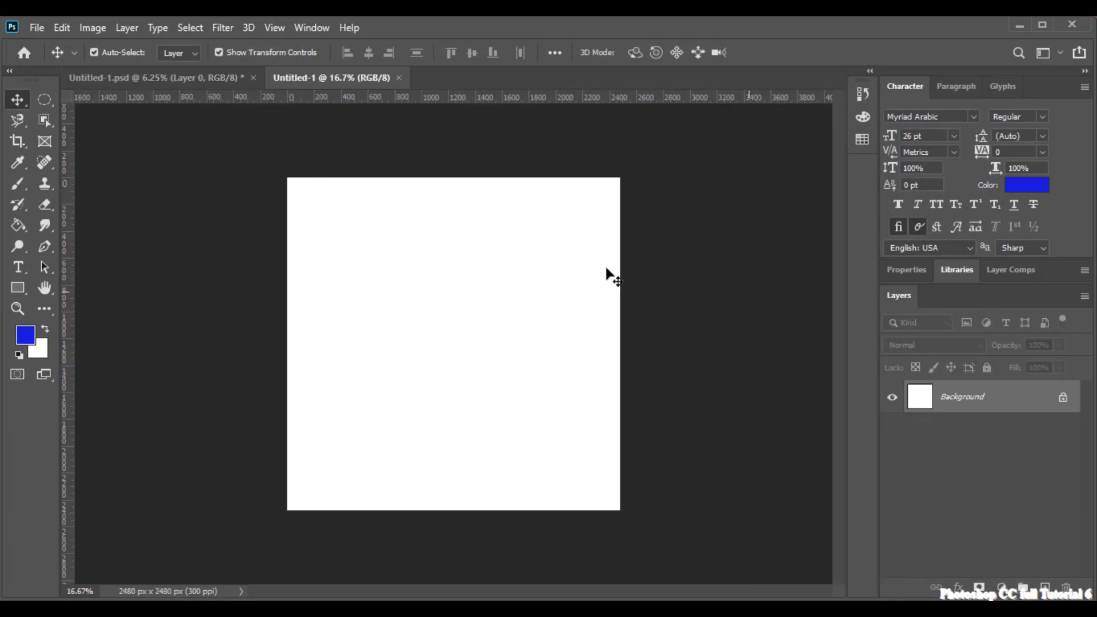
key(ctrl+0)
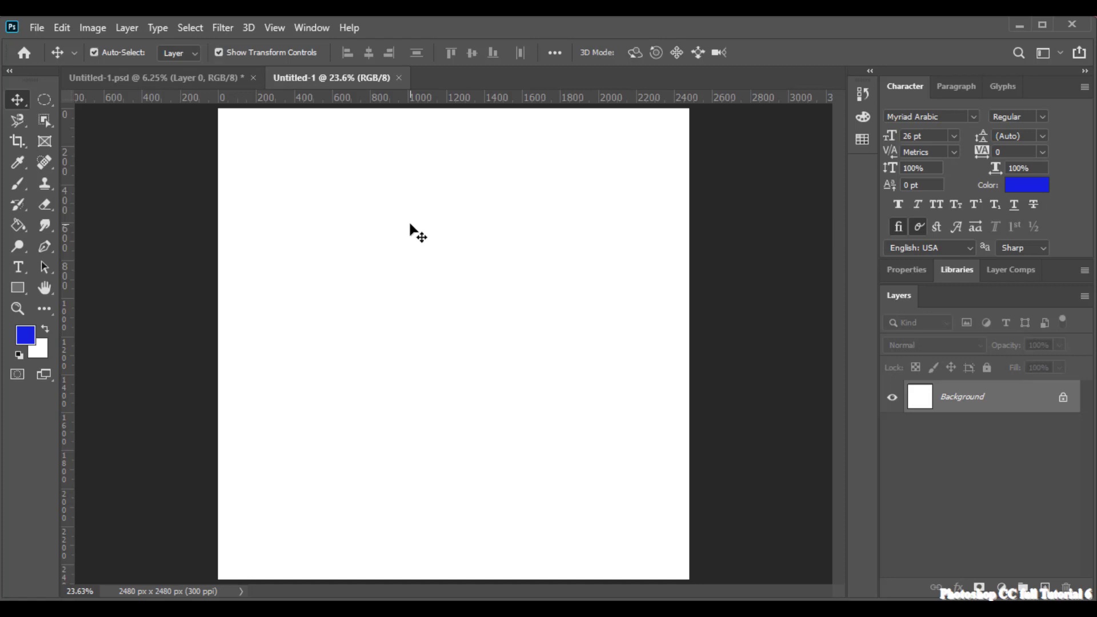
- Start opening an image and browse to the Photos folder in Desktop > Photoshop Projects > Photos for Photoshop cc
key(ctrl)
key(ctrl+o)
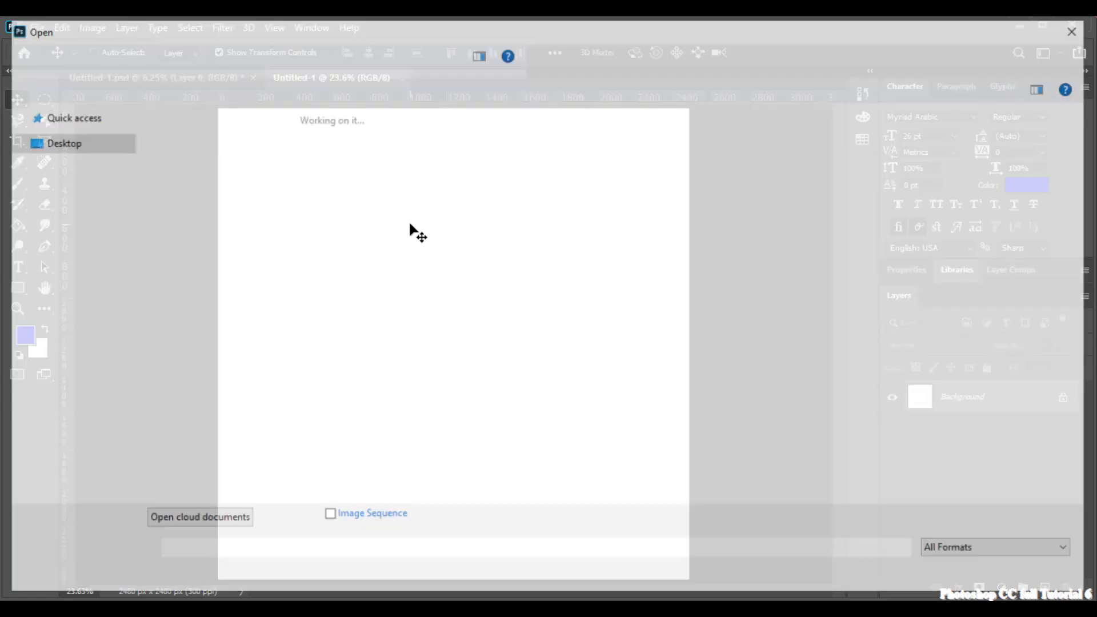
click(255, 177)
double_click(253, 173)
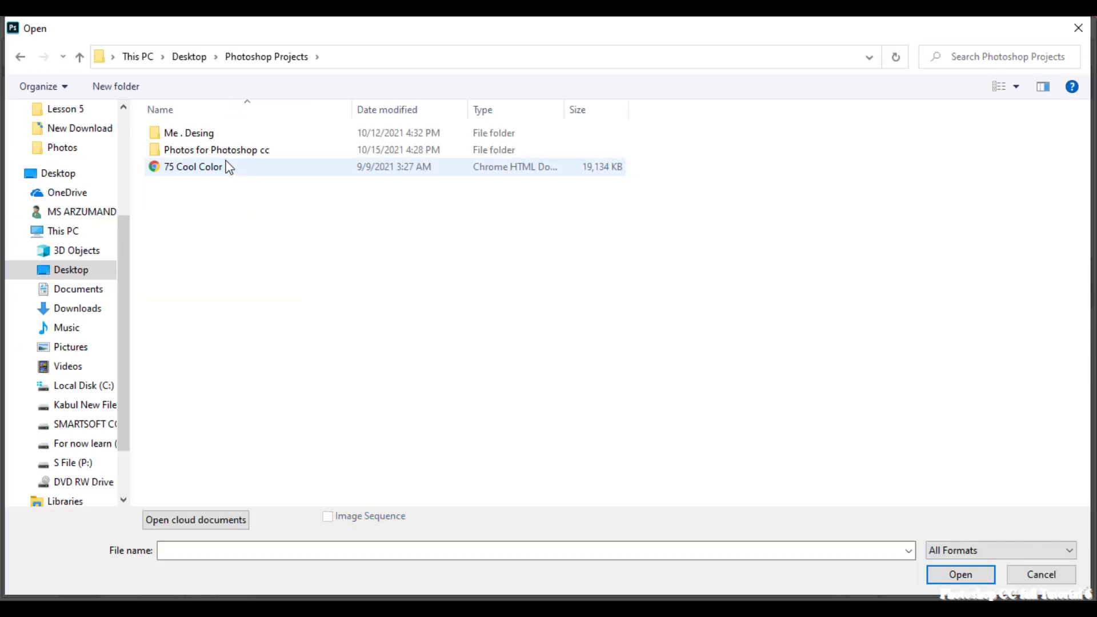
click(220, 151)
double_click(221, 151)
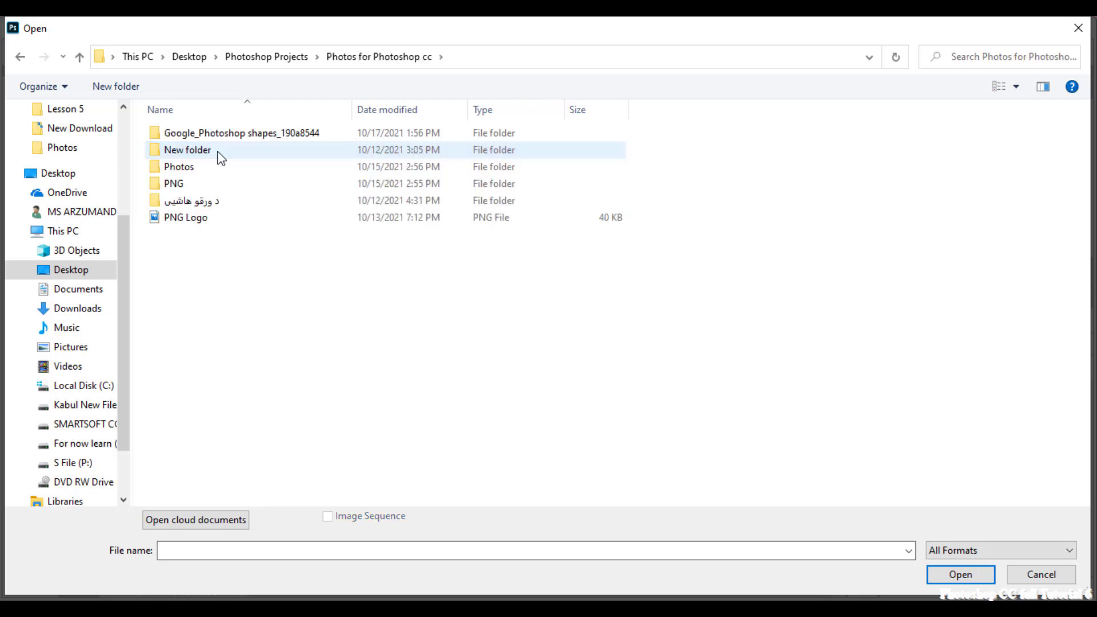
double_click(201, 167)
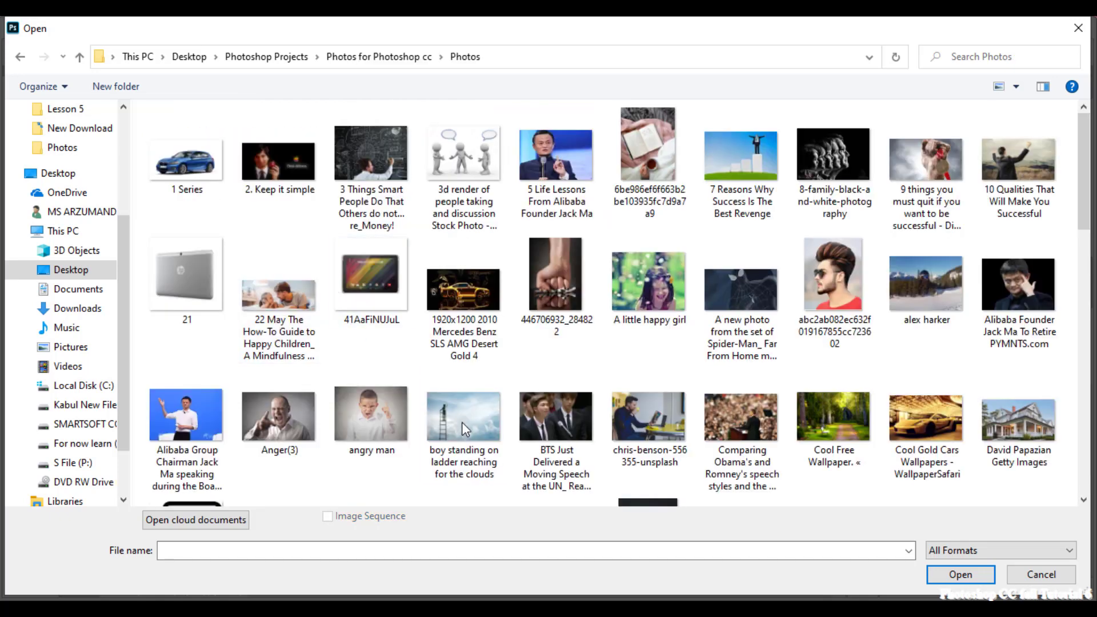
- Open the image "Girl, Walking, Teddy Bear, Child, Walk.jpg" and return to the blank Untitled-1 document
click(658, 402)
drag(1086, 205, 1094, 331)
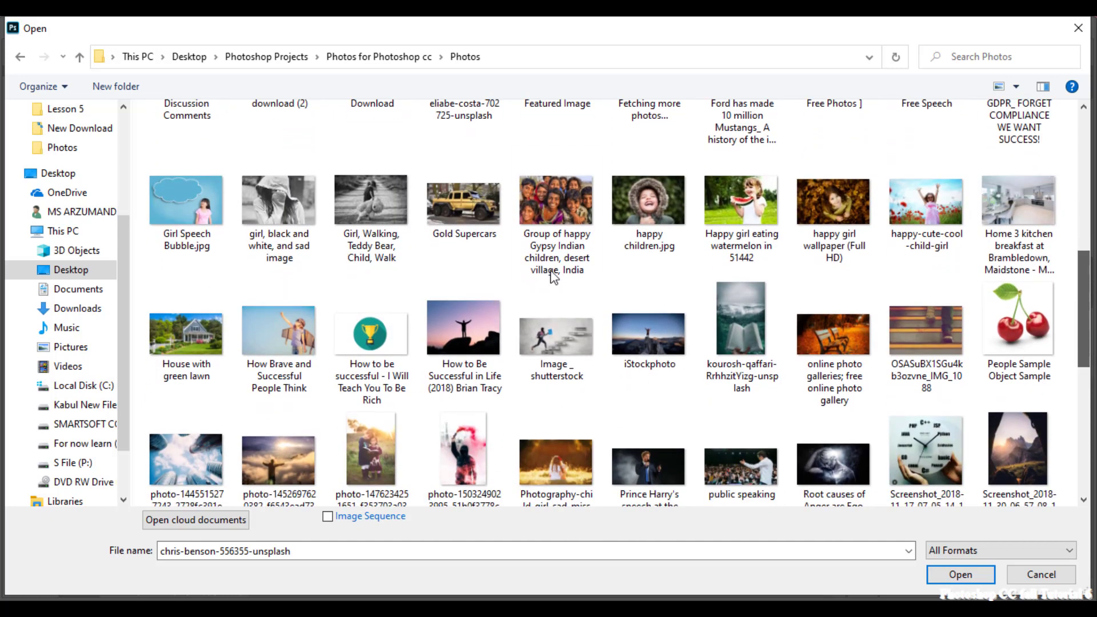
double_click(361, 198)
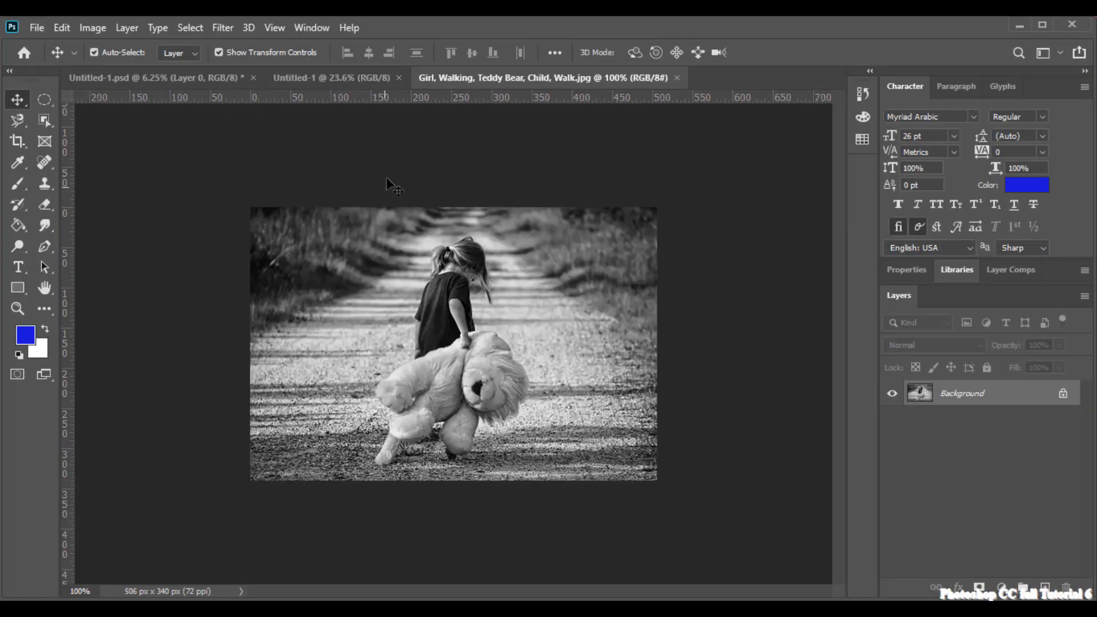
click(331, 81)
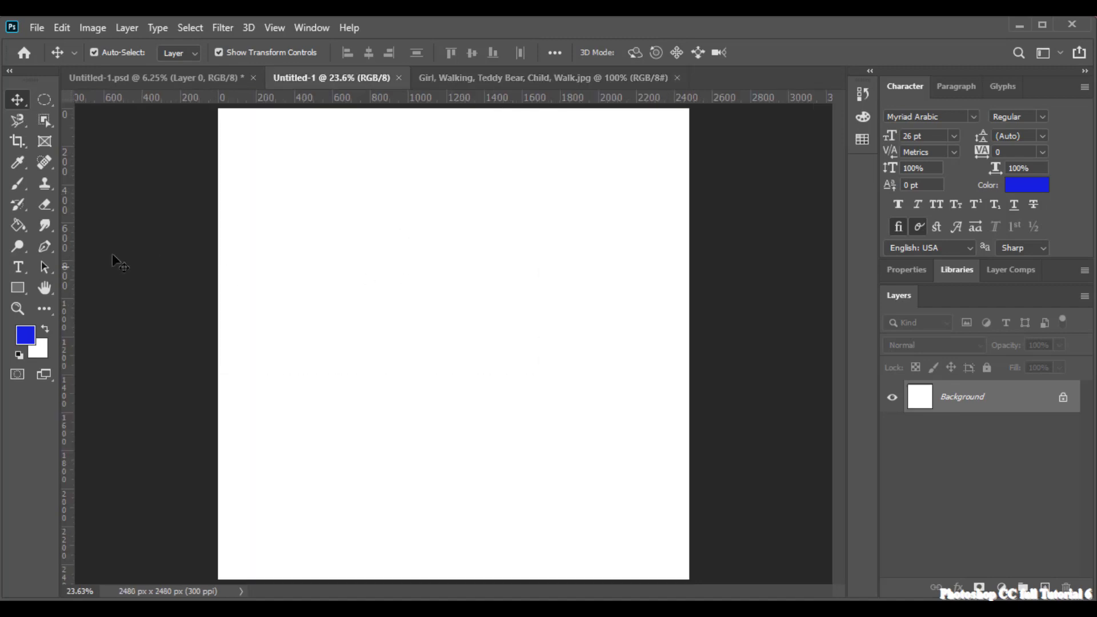
- Activate the Brush tool with the recently used hard round brush and set its size to 495 px
click(28, 292)
click(18, 188)
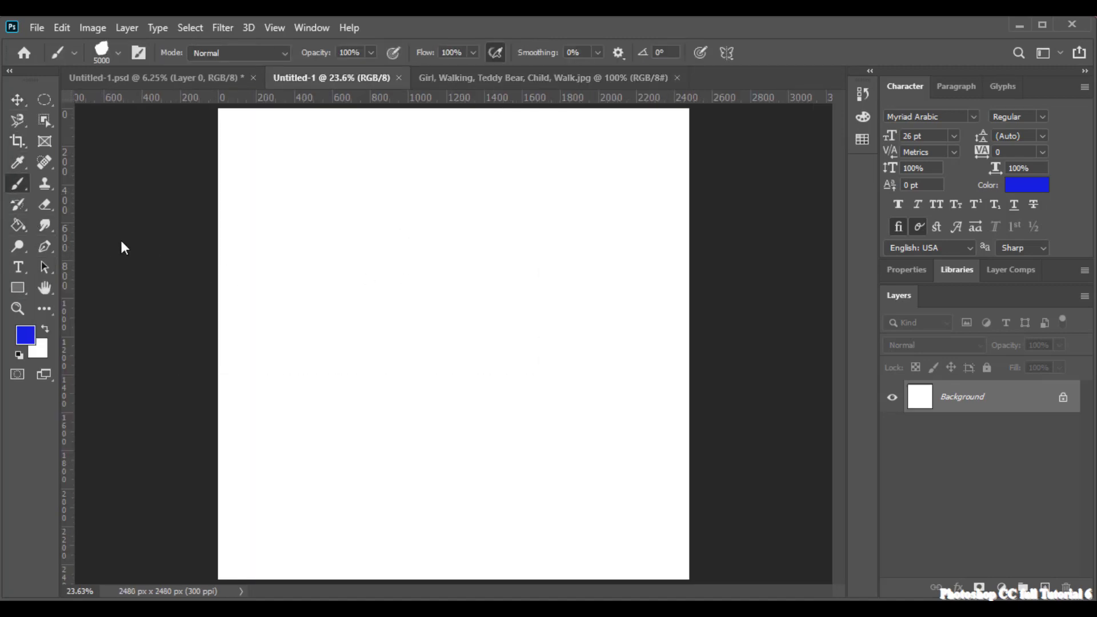
right_click(365, 297)
click(518, 335)
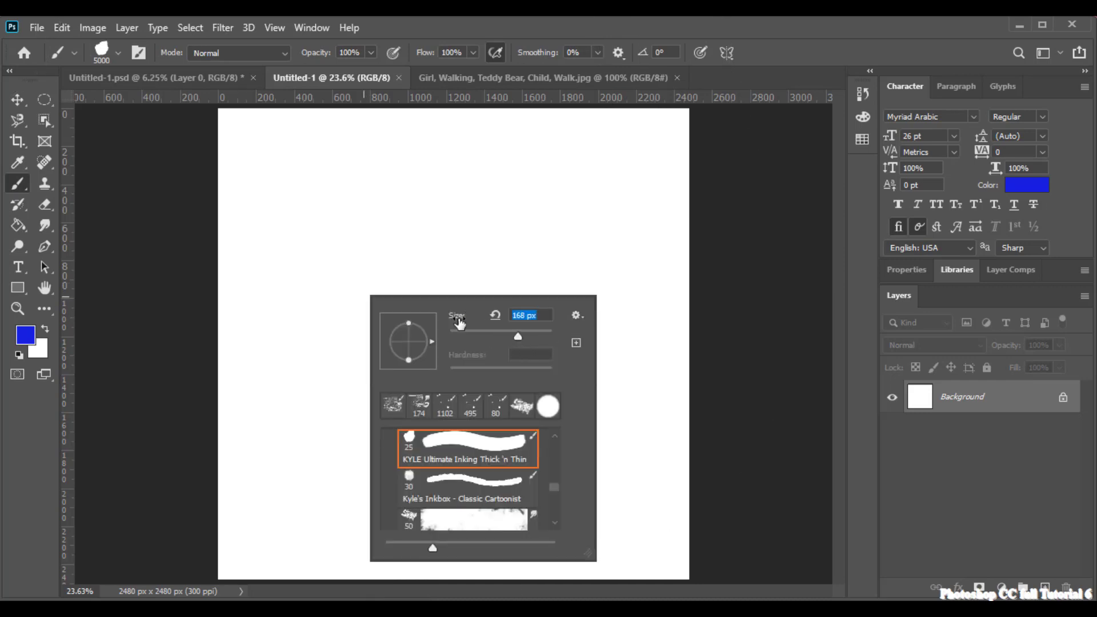
click(548, 406)
drag(533, 338, 542, 337)
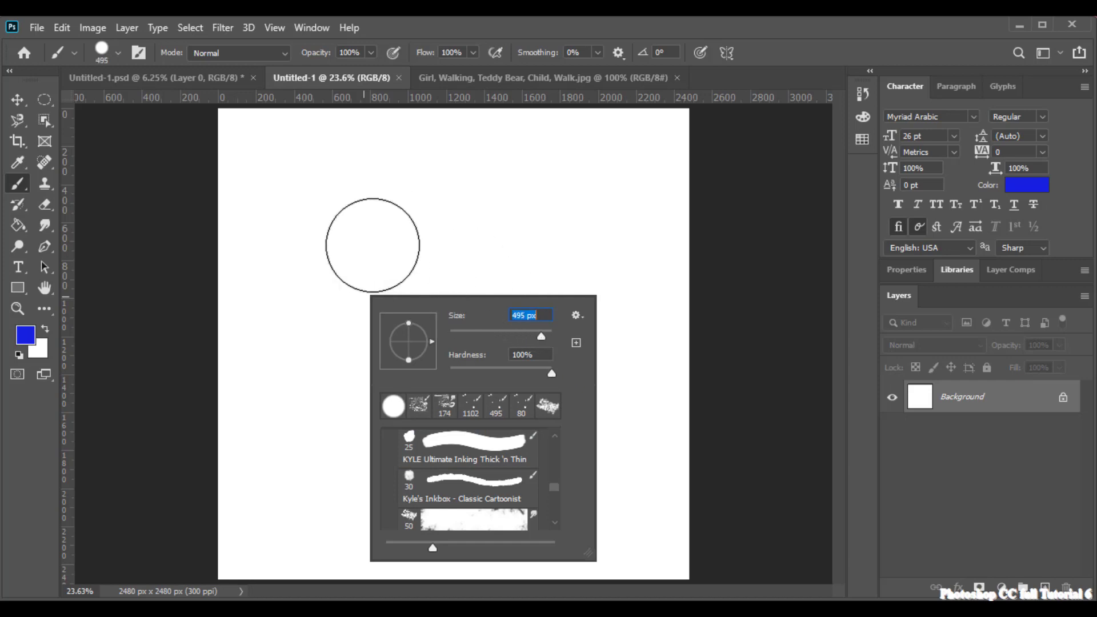
- Paint a thick blue ring on the blank canvas as a test and undo its strokes
click(348, 260)
mouse_move(372, 237)
mouse_down()
mouse_move(377, 362)
mouse_move(459, 387)
mouse_up()
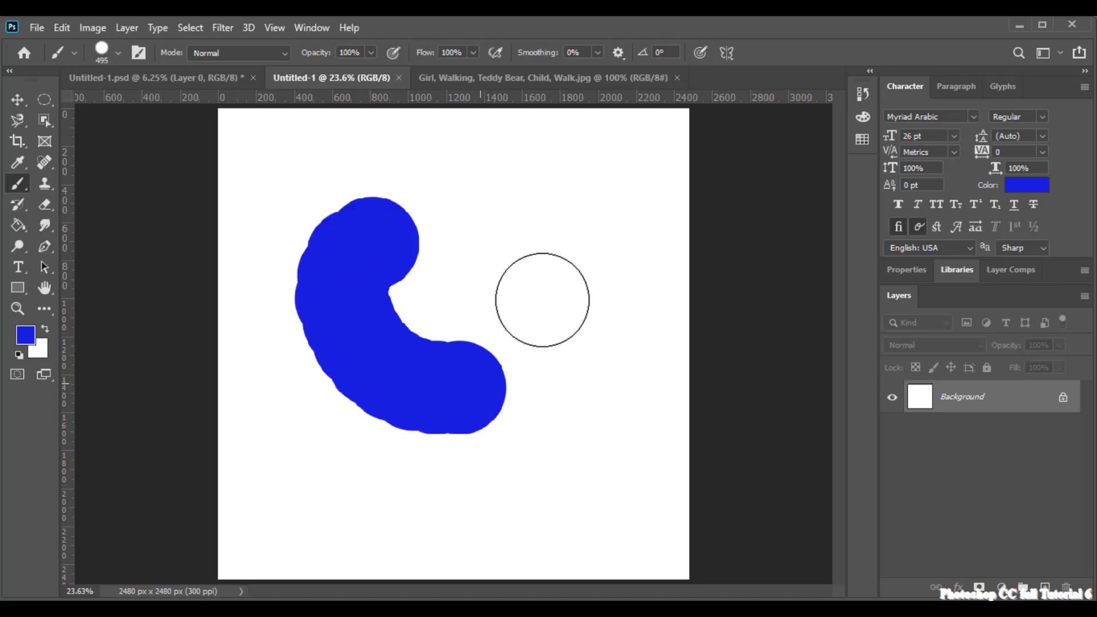
mouse_move(541, 275)
mouse_down()
mouse_move(476, 223)
mouse_move(389, 228)
mouse_move(404, 305)
mouse_move(433, 350)
mouse_up()
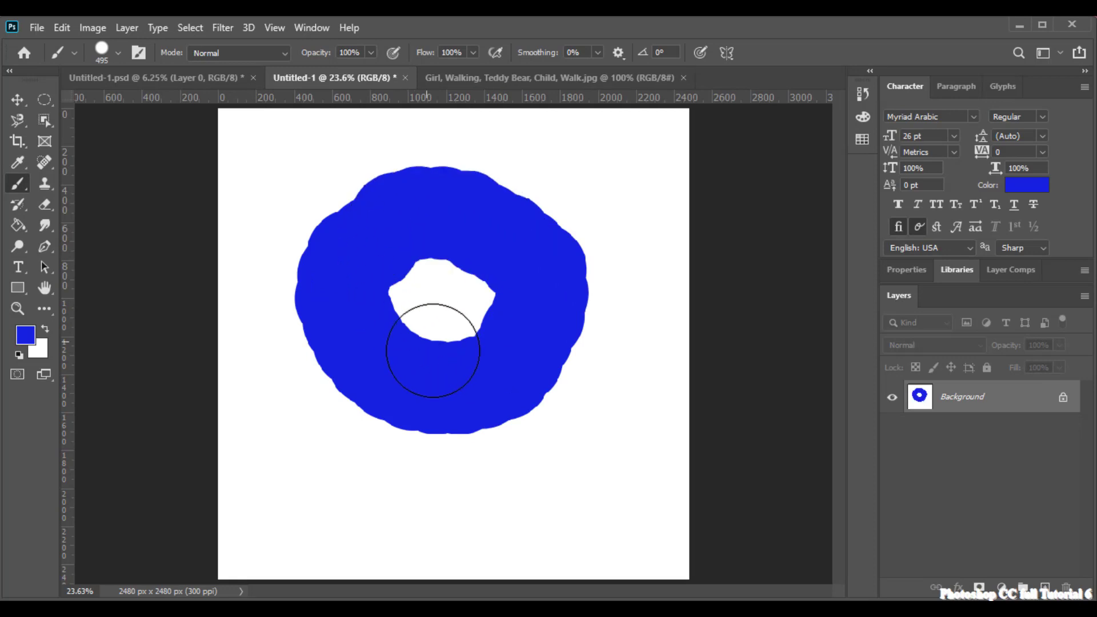
key(ctrl+z)
key(ctrl+z)
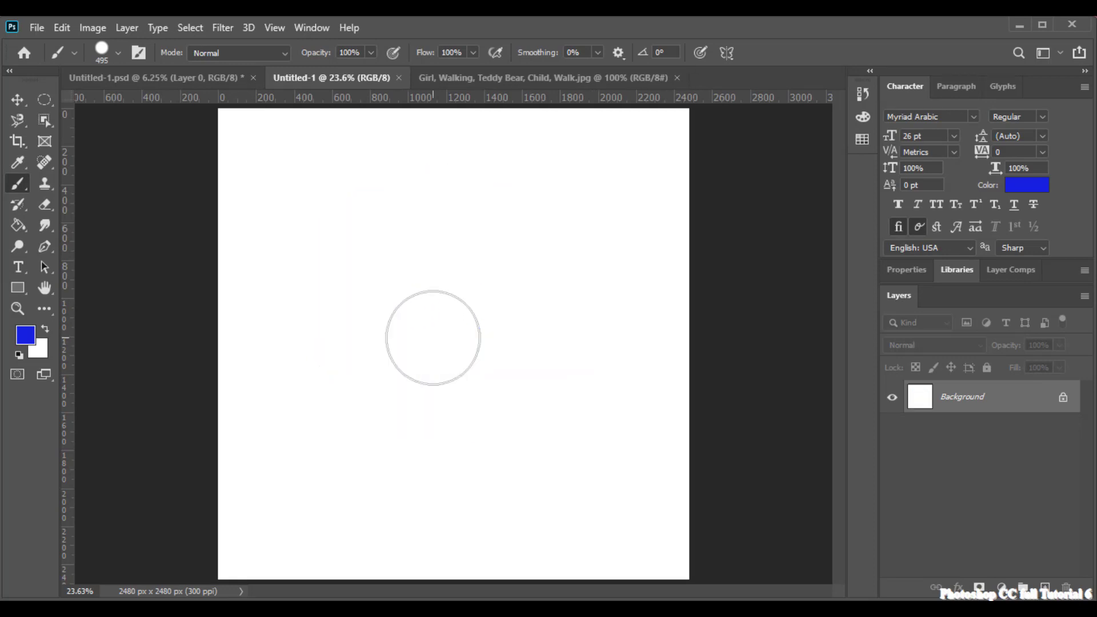
- Enlarge the hard round brush to a size of 1500 px
right_click(431, 326)
drag(601, 355, 604, 354)
click(575, 337)
scroll(575, 337, down, 20)
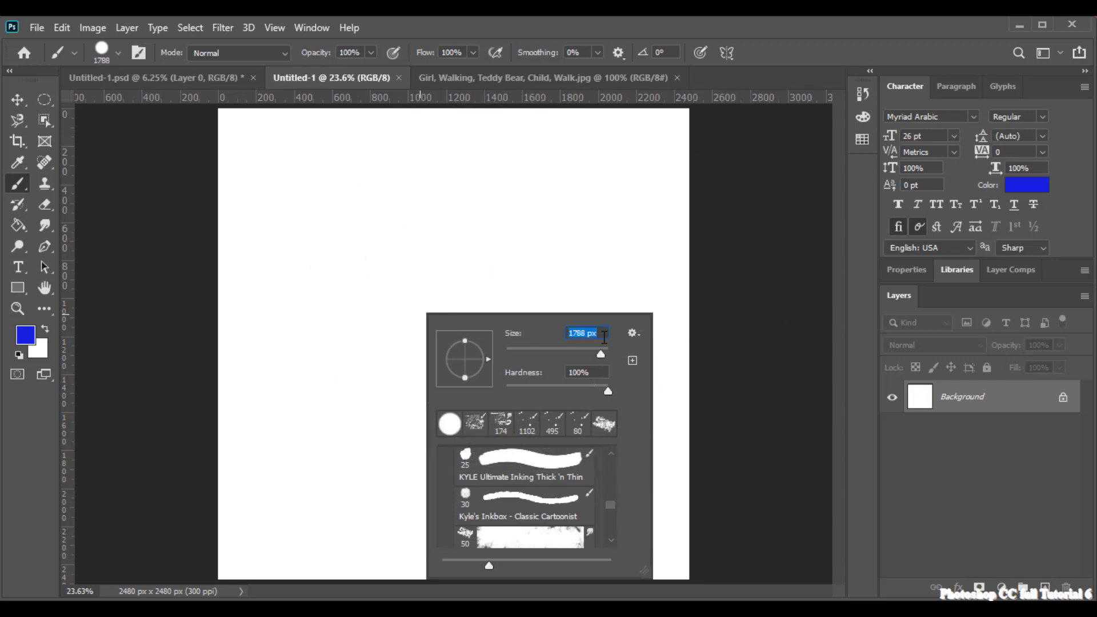
text(500)
key(Return)
- Reduce the hard round brush's size in small increments to 1422 px
right_click(463, 337)
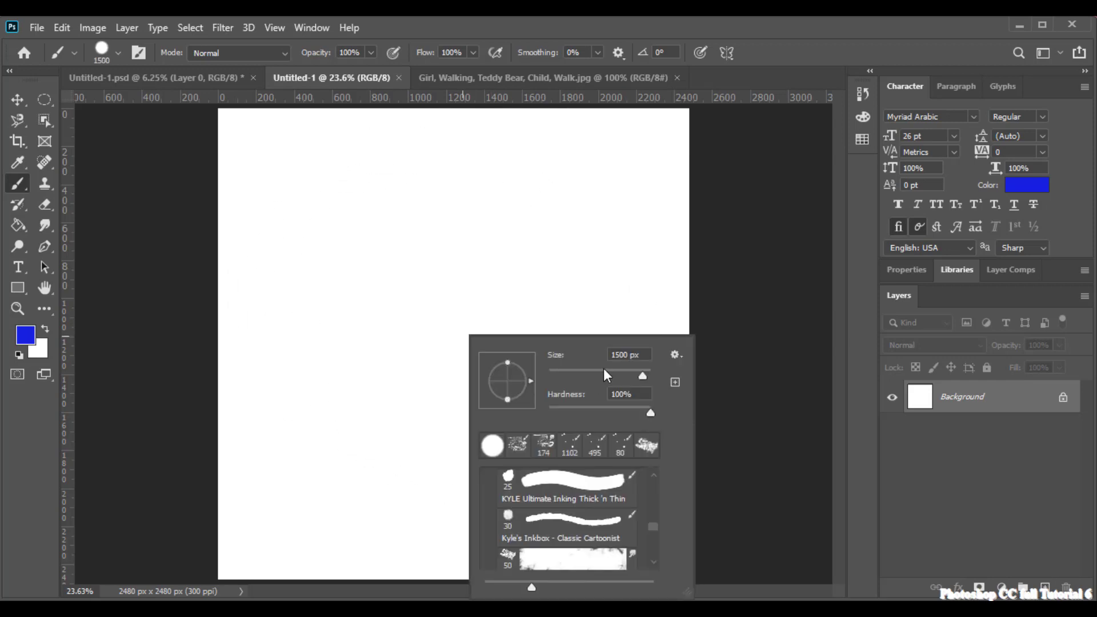
text(1300)
key(Return)
click(546, 267)
key(Down)
key(Down)
key(Down)
key(Down)
key(Down)
key(Down)
key(Down)
key(Down)
key(Down)
key(Down)
key(Down)
key(Down)
key(Down)
key(Down)
key(Down)
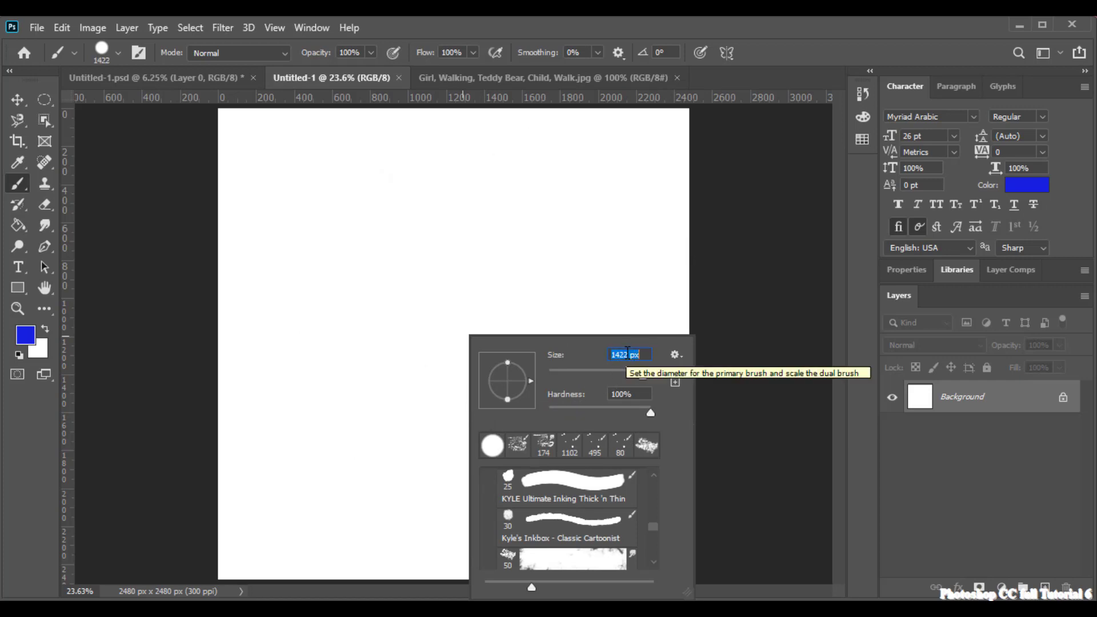
- Reduce the brush size to 1200 px
key(Down)
key(Down)
key(Down)
key(Down)
key(Down)
key(Down)
key(Down)
key(Down)
key(Down)
key(Down)
key(Down)
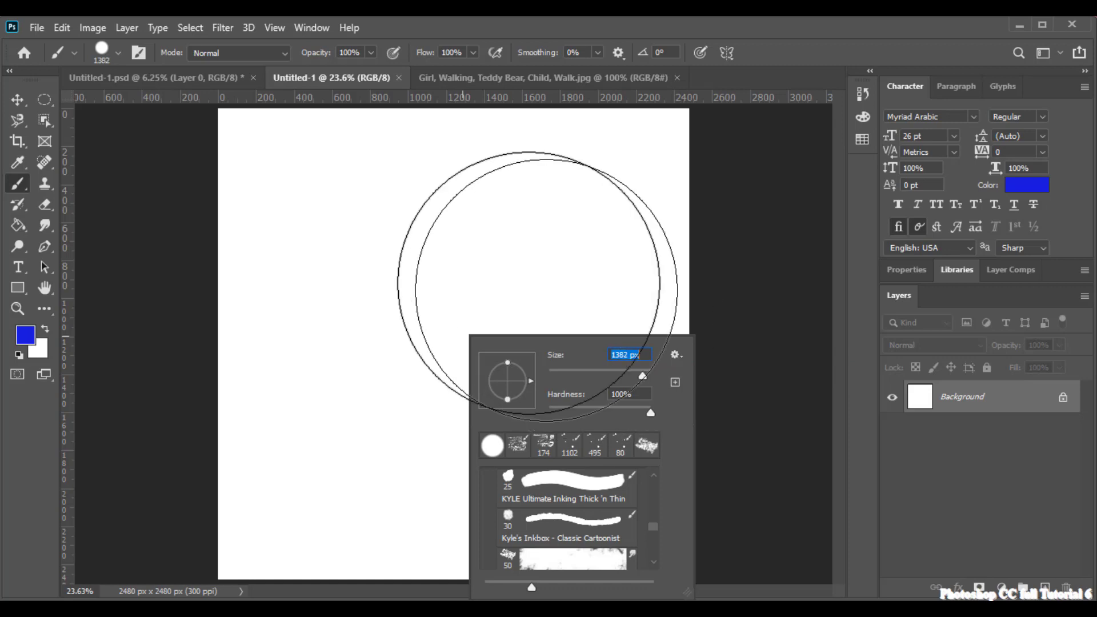
text(1200)
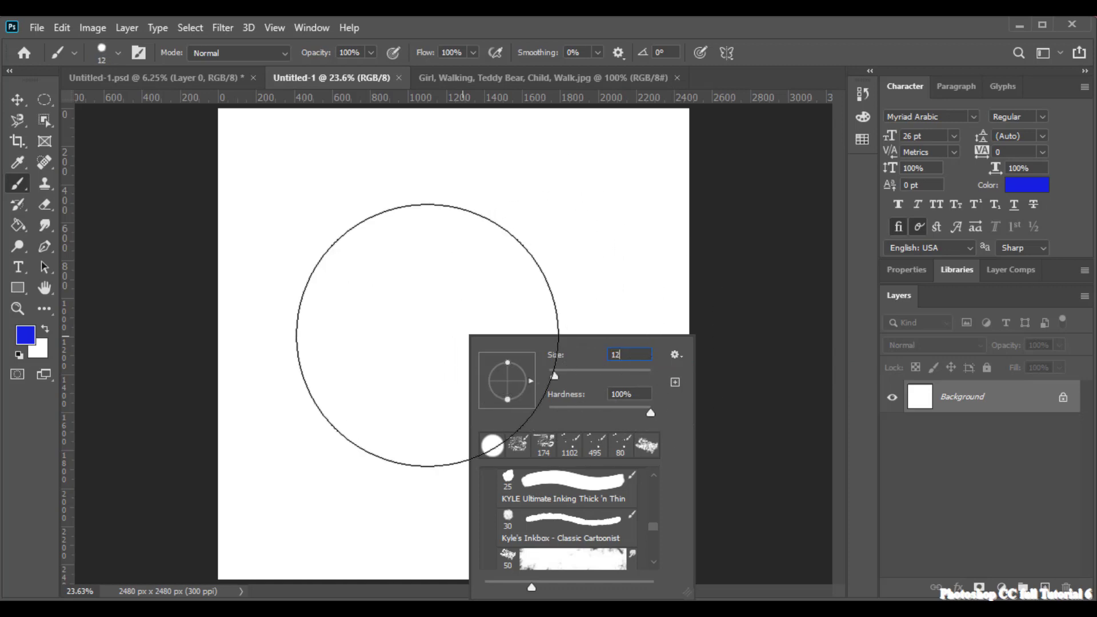
key(Return)
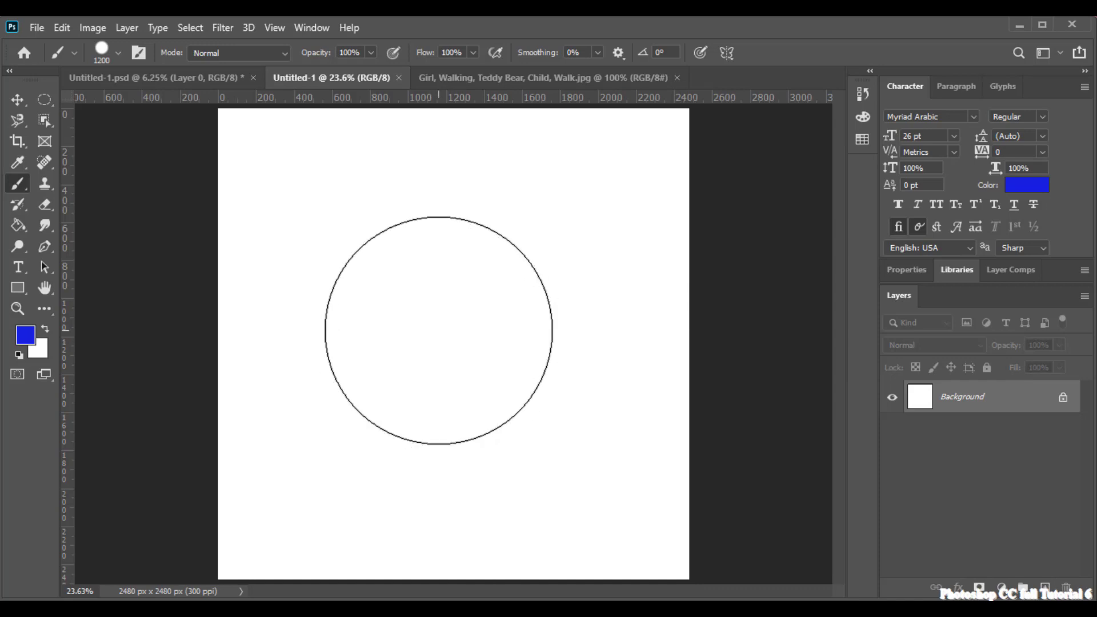
- Set the brush size to 1000 px
right_click(438, 330)
text(100)
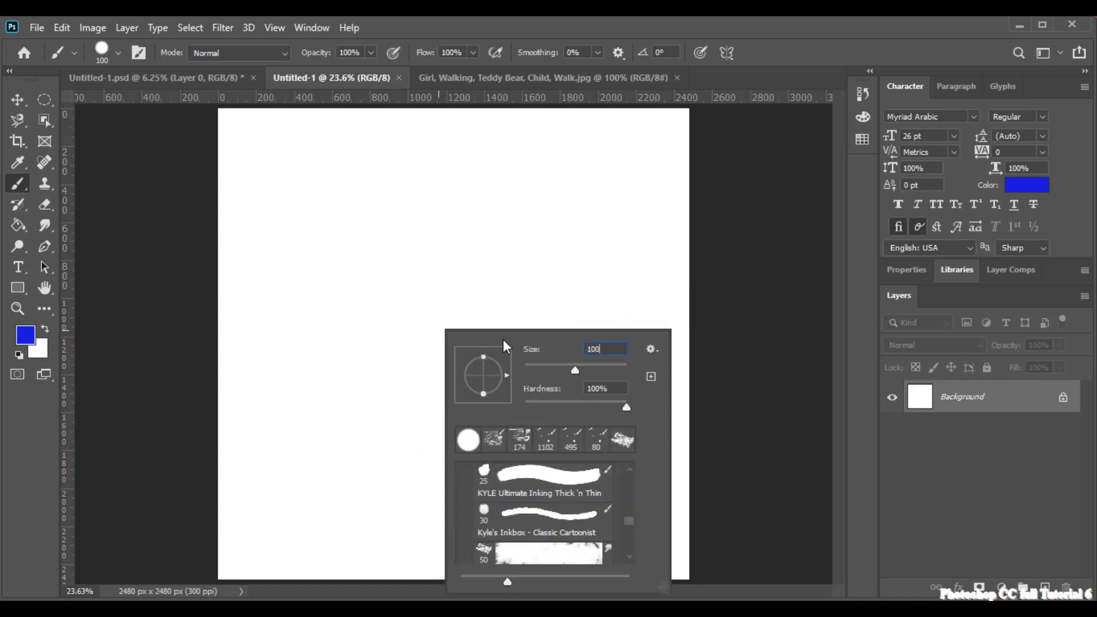
text(0)
key(Return)
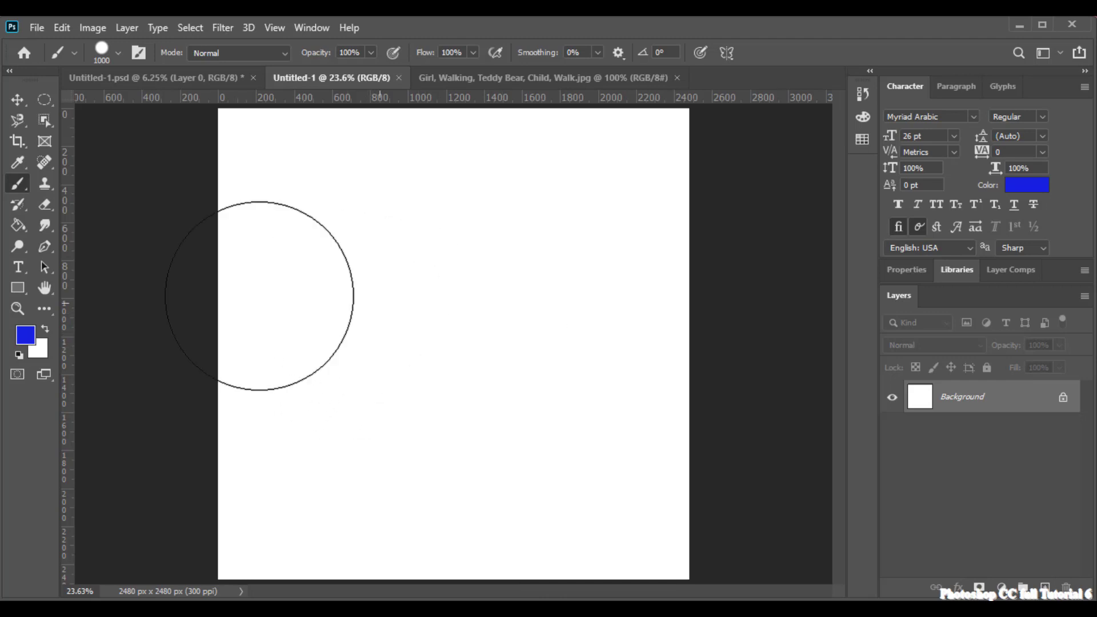
- Change the foreground colour to black
click(25, 335)
click(729, 411)
click(716, 455)
click(1035, 243)
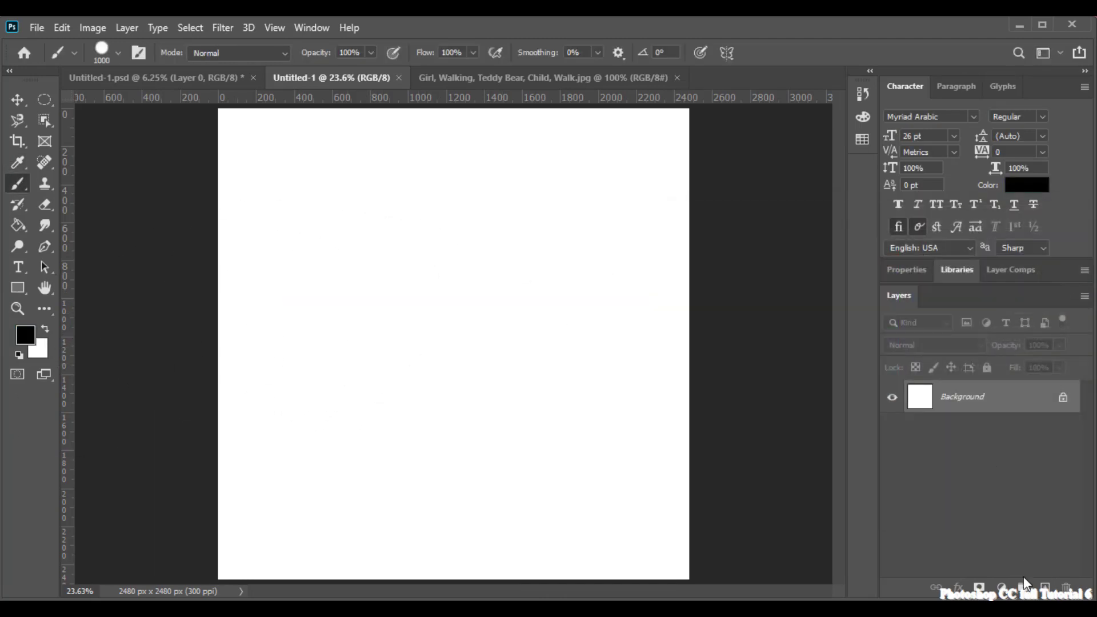
- Add a new layer and stamp overlapping black brush dabs around the canvas centre to build one solid cloud-like shape
click(1045, 587)
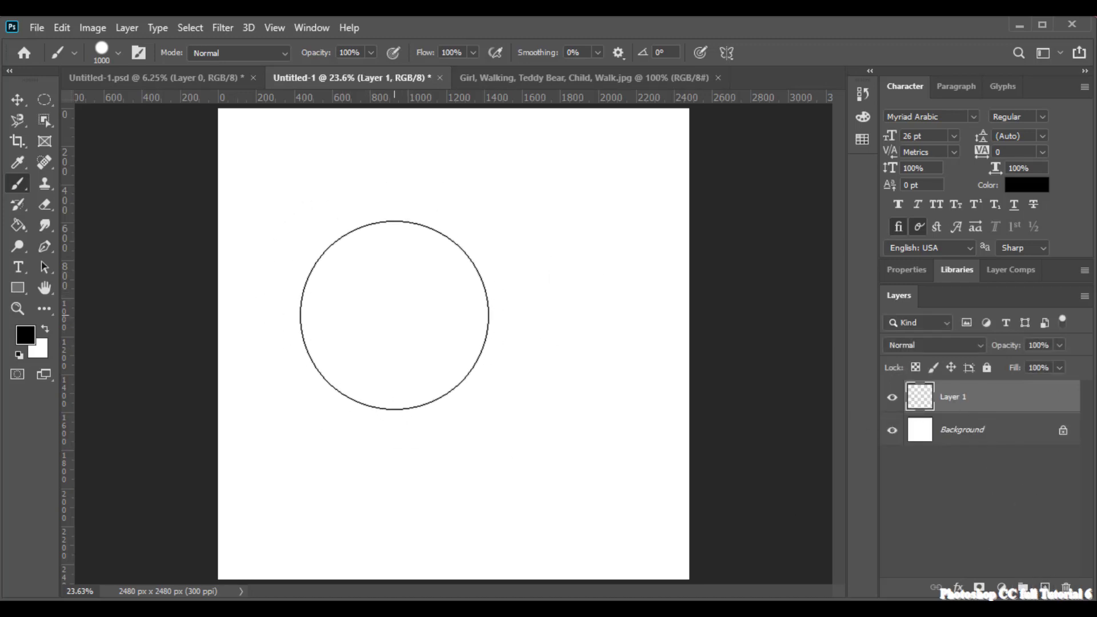
click(389, 315)
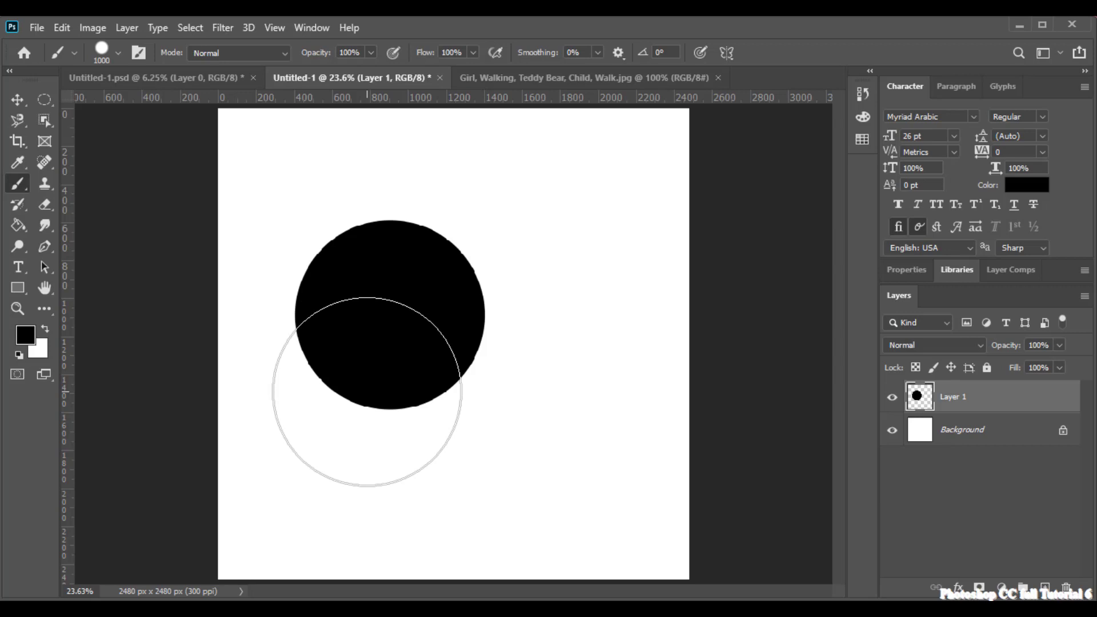
click(370, 389)
click(439, 412)
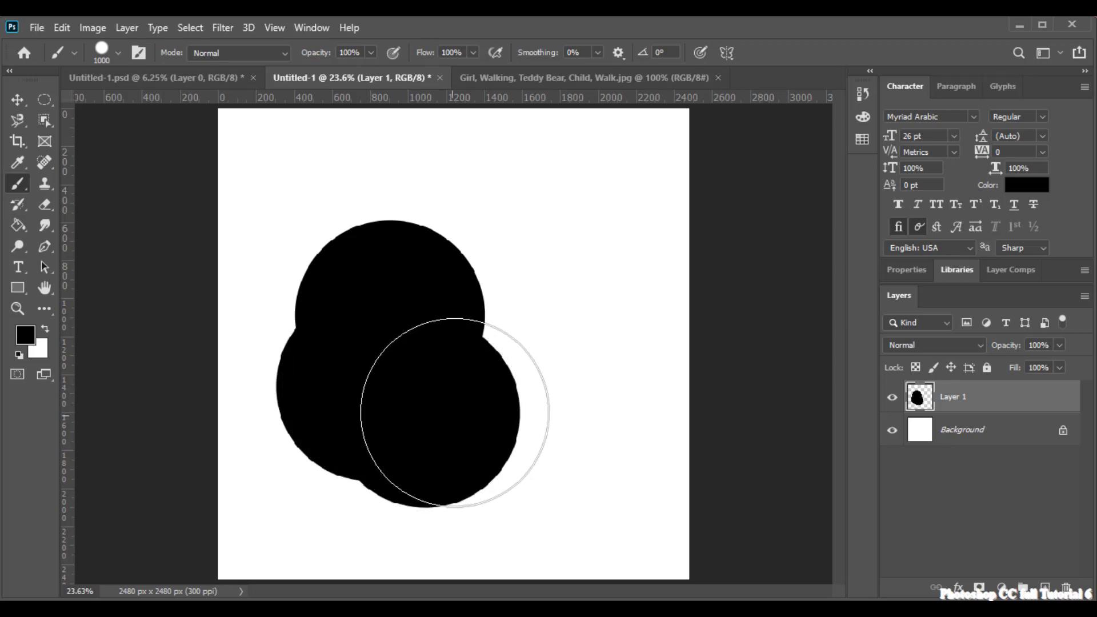
click(494, 404)
click(530, 368)
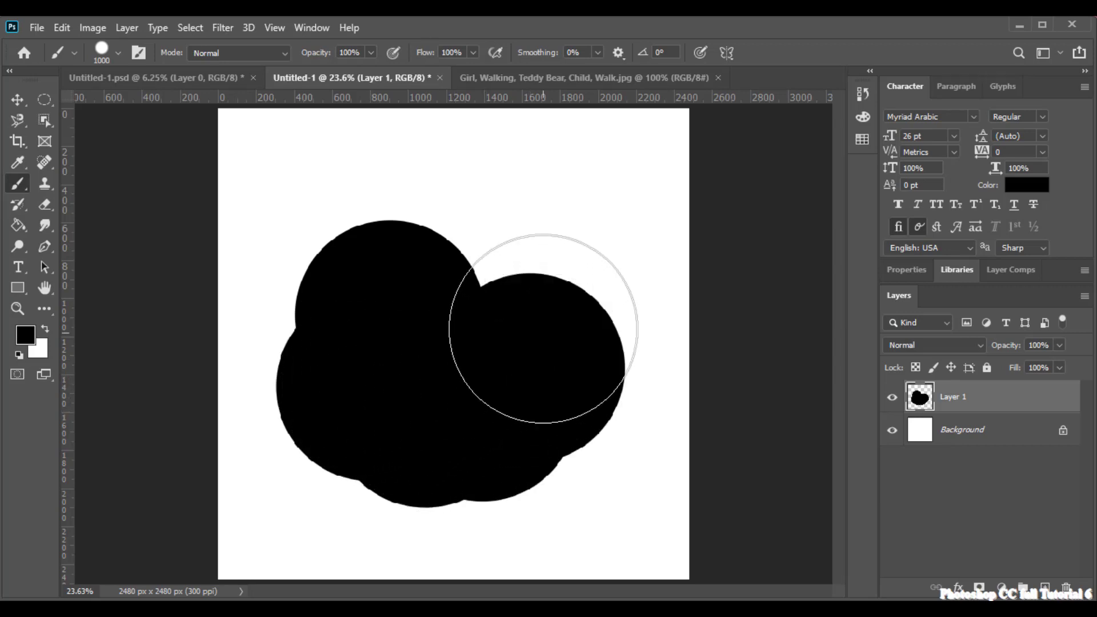
click(531, 307)
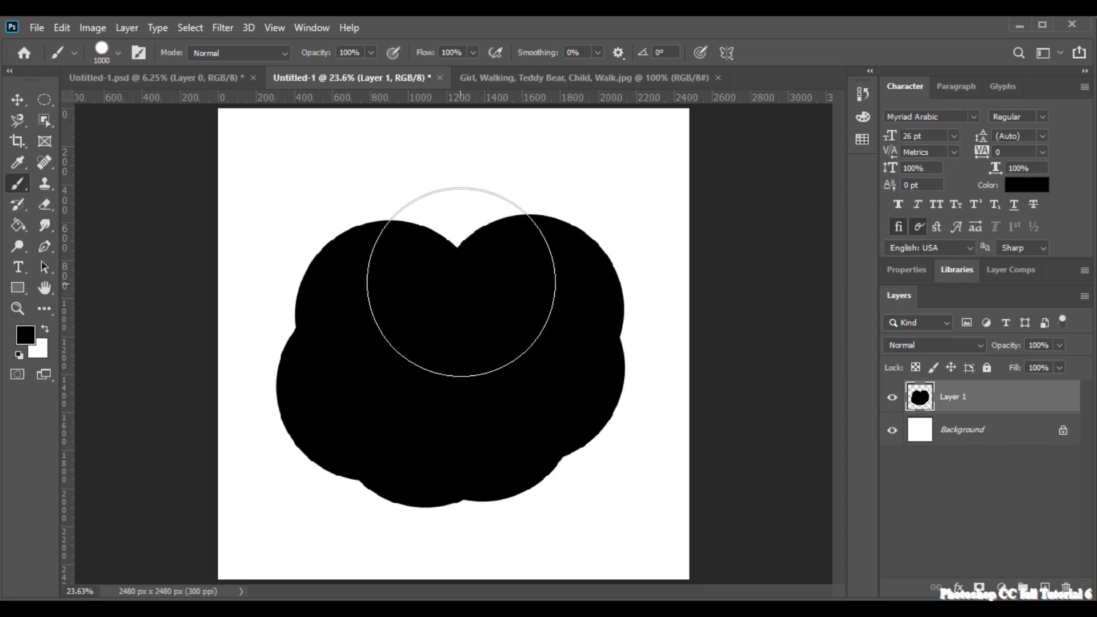
click(468, 276)
click(428, 294)
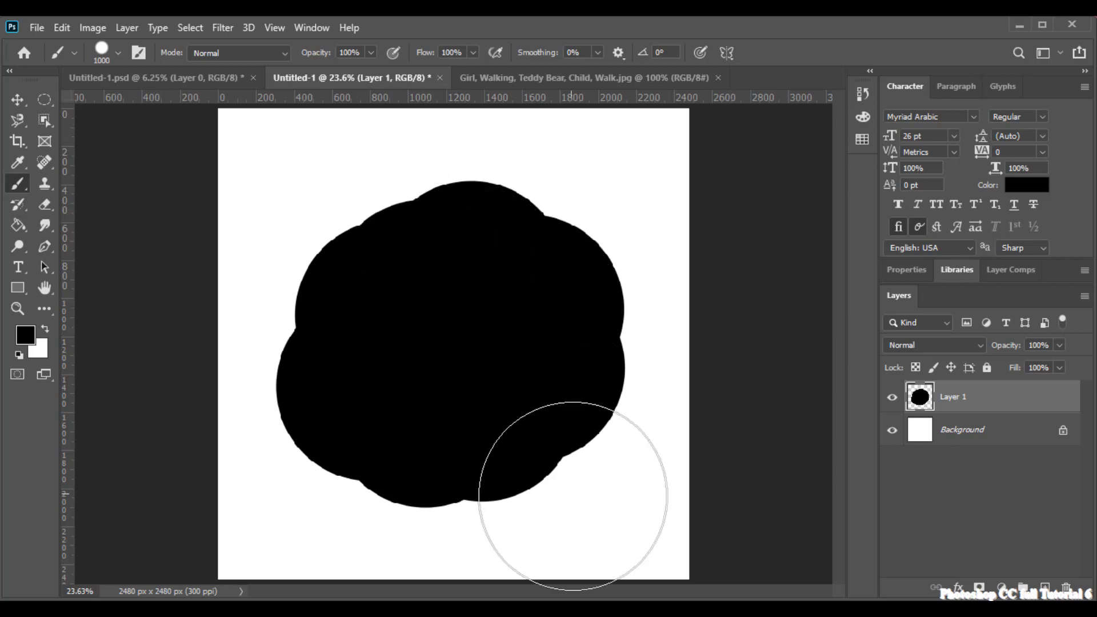
- Extend the black shape with more brush dabs at its upper right and lower left
click(14, 101)
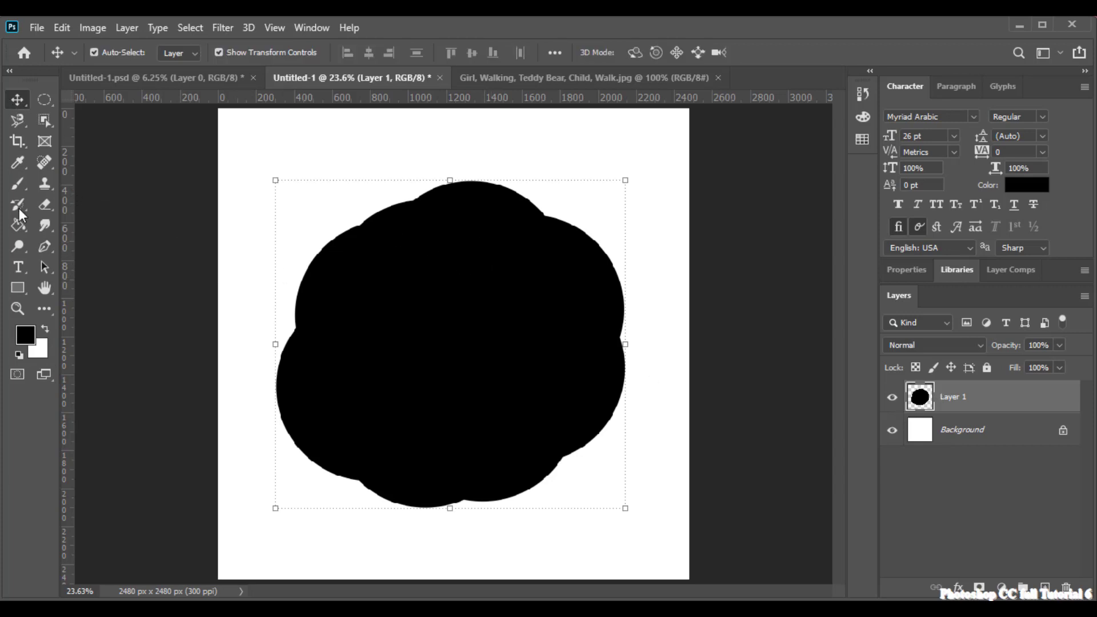
click(17, 184)
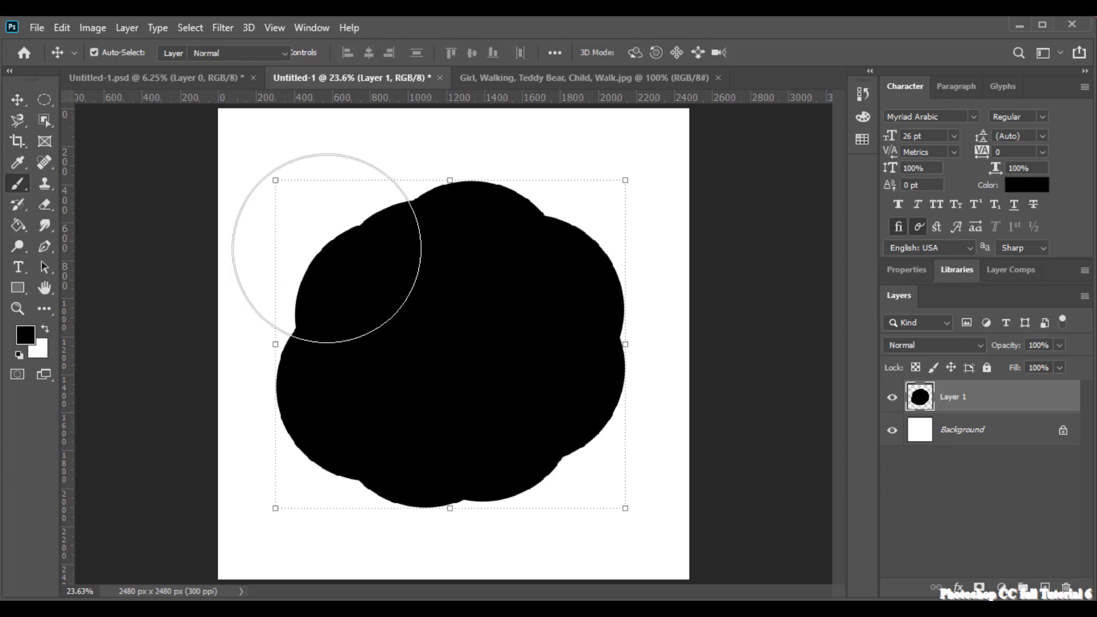
drag(565, 299, 588, 286)
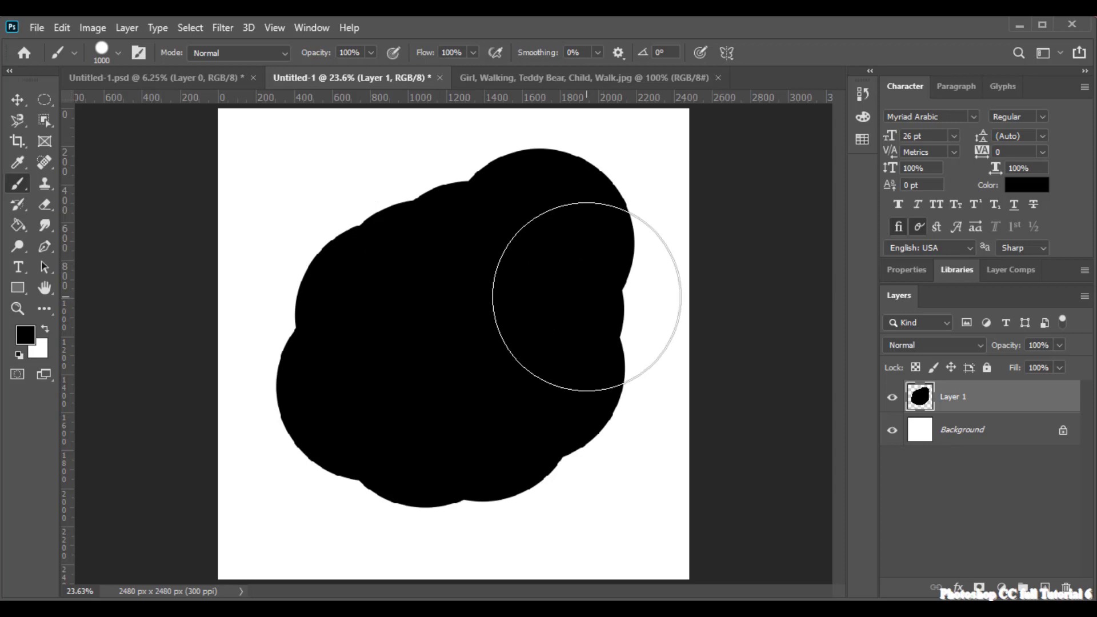
click(351, 426)
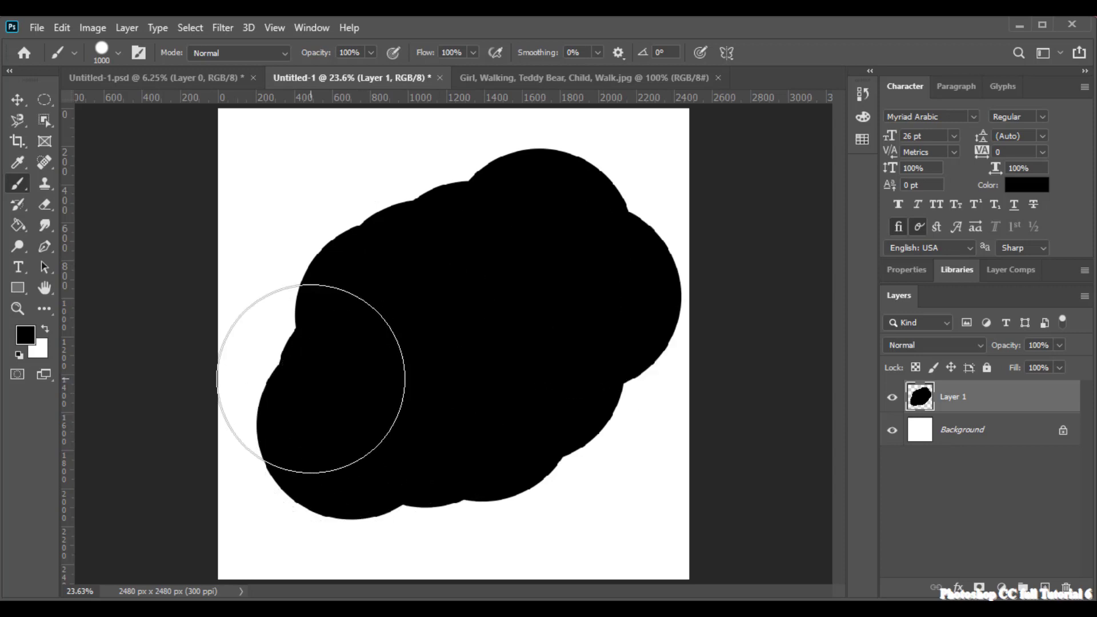
- Scale the black shape down slightly and shift it a little to the left on the canvas
click(18, 99)
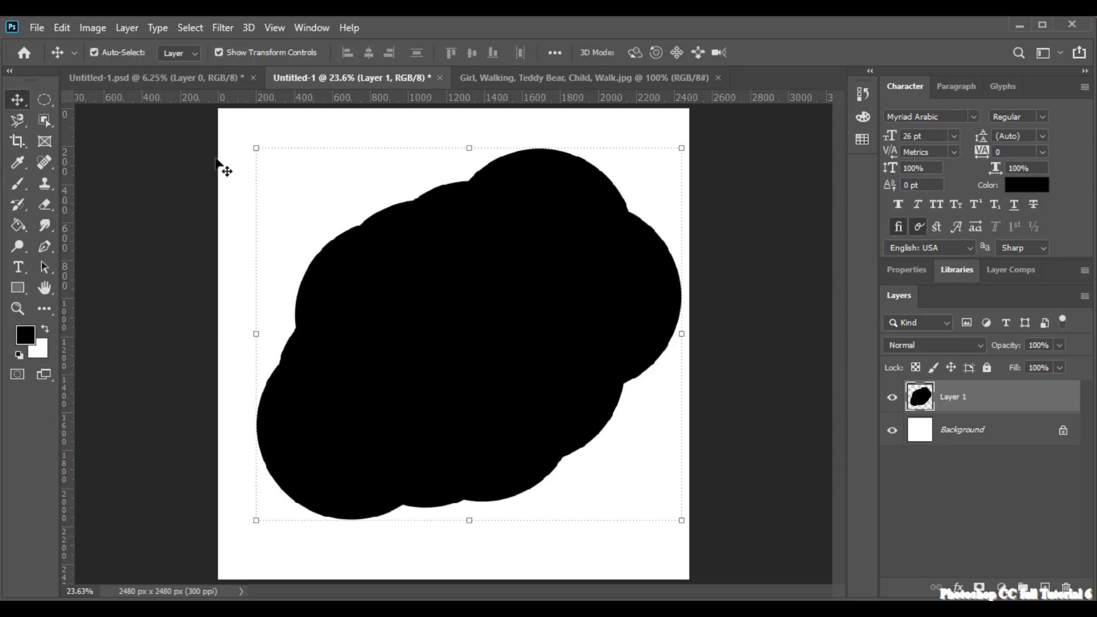
drag(255, 149, 274, 173)
key(Return)
drag(418, 293, 400, 293)
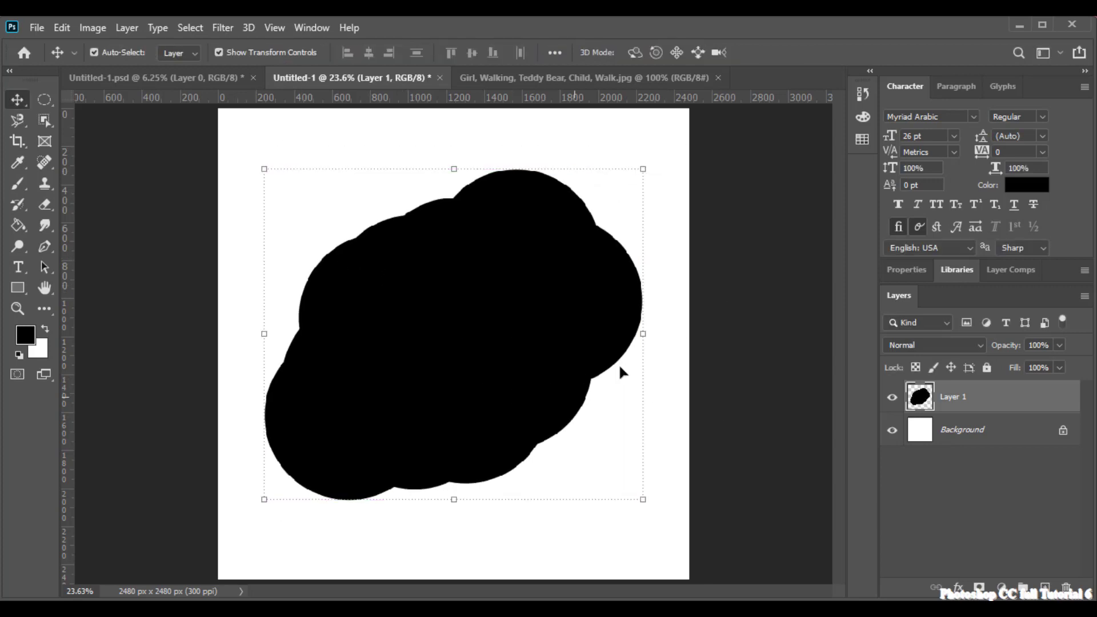
- Bring the girl-with-teddy photo in as a new layer, close its source file, and enlarge it to about 526% over the black shape
drag(534, 84, 440, 298)
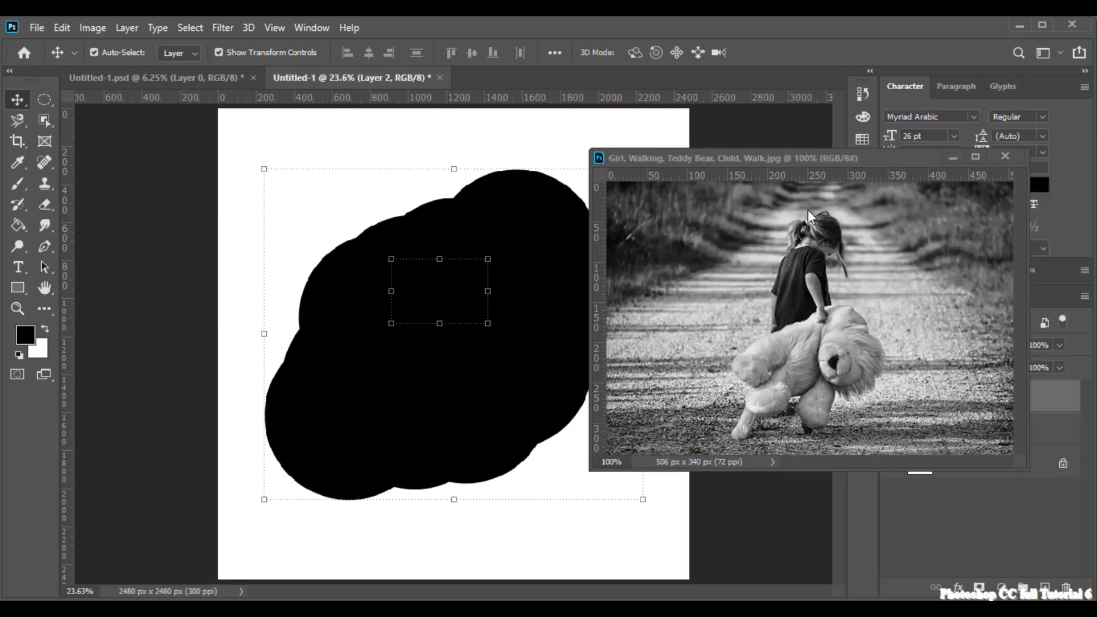
click(1005, 156)
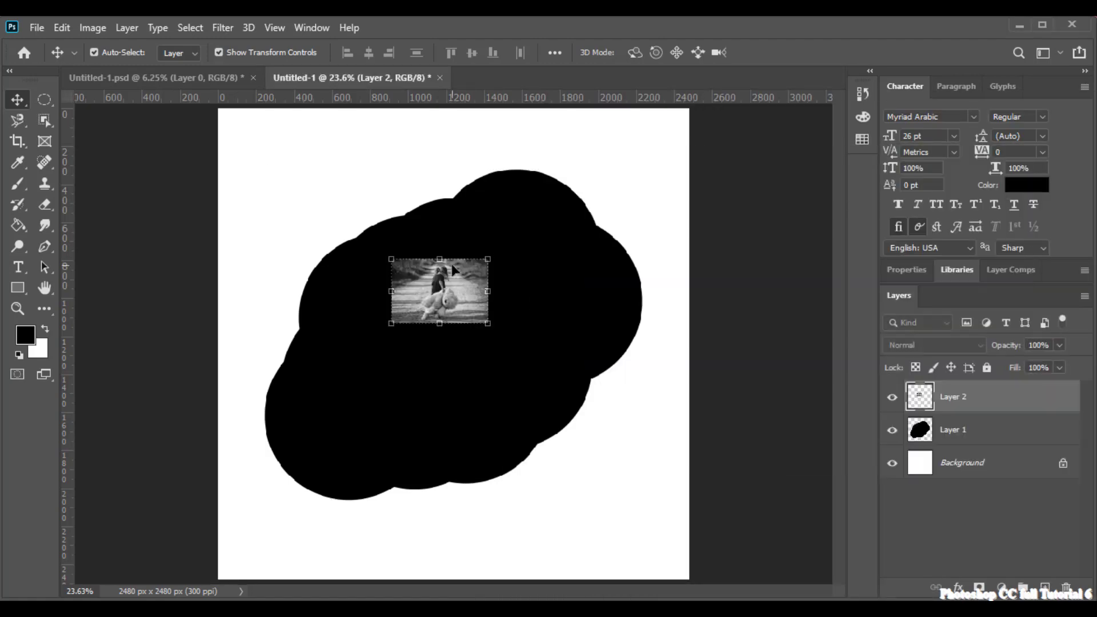
drag(388, 260, 224, 147)
drag(540, 406, 533, 449)
drag(656, 185, 686, 165)
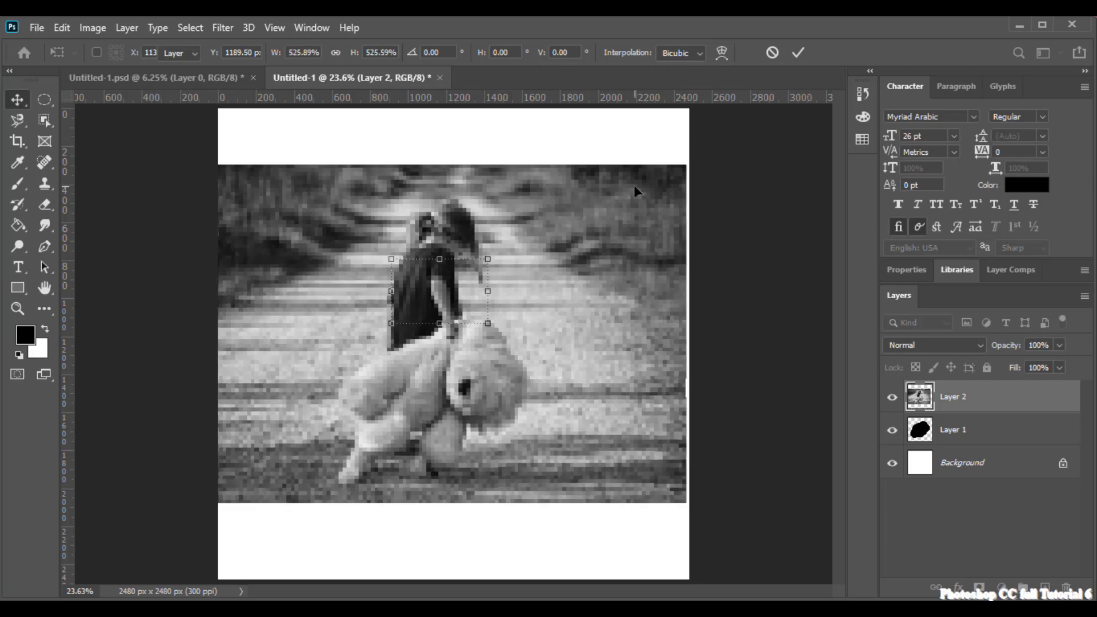
key(Return)
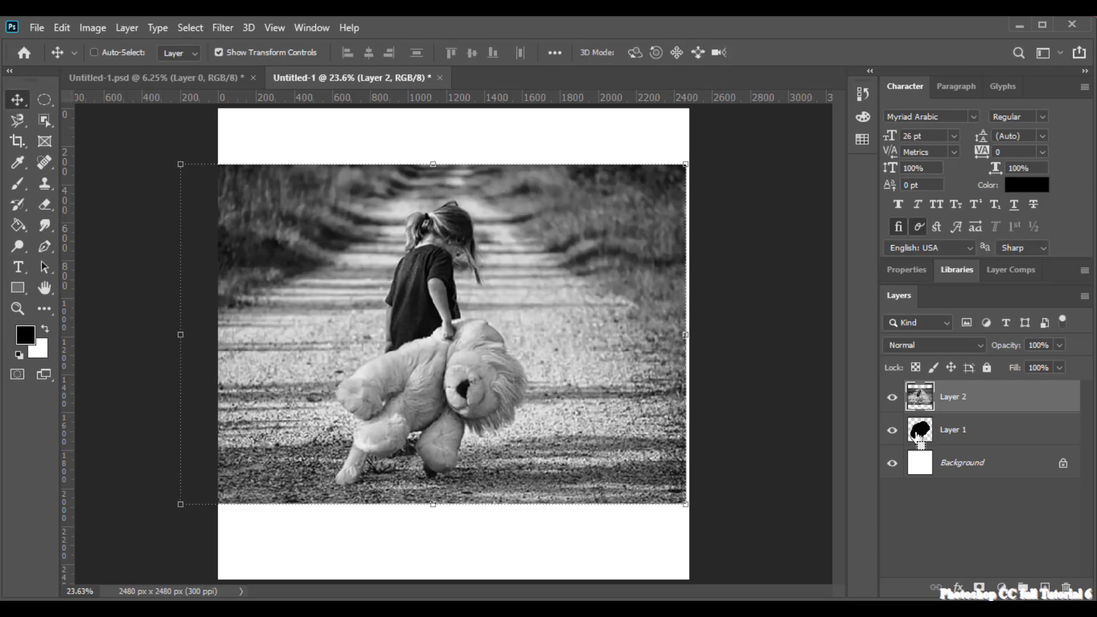
- Load the outline of the black shape on Layer 1 as a selection while keeping the photo layer active
ctrl+click(920, 438)
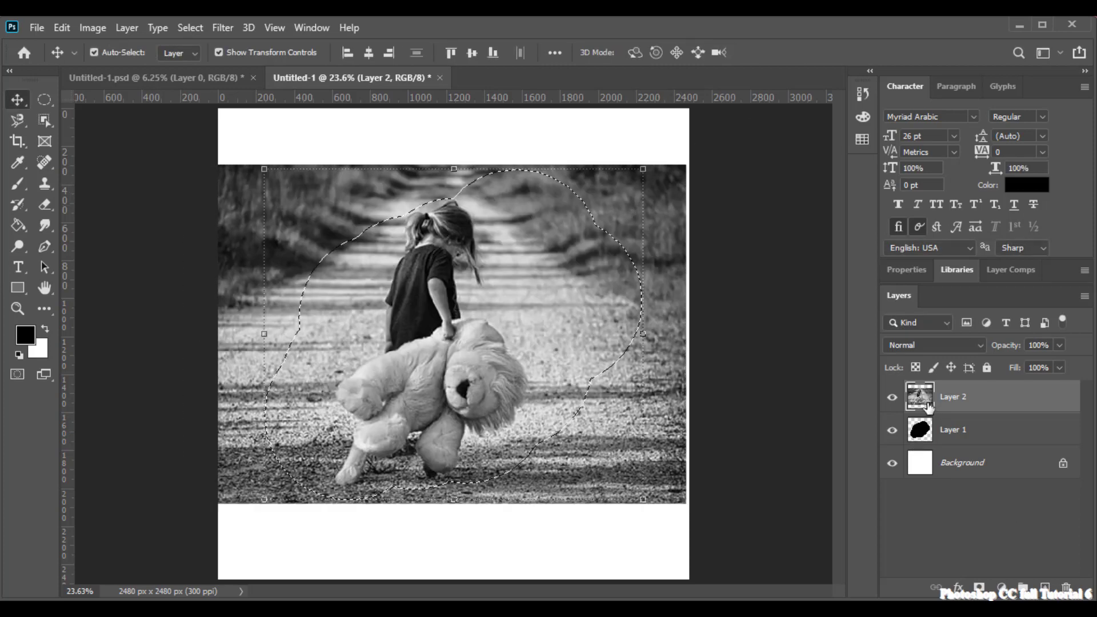
key(ctrl+d)
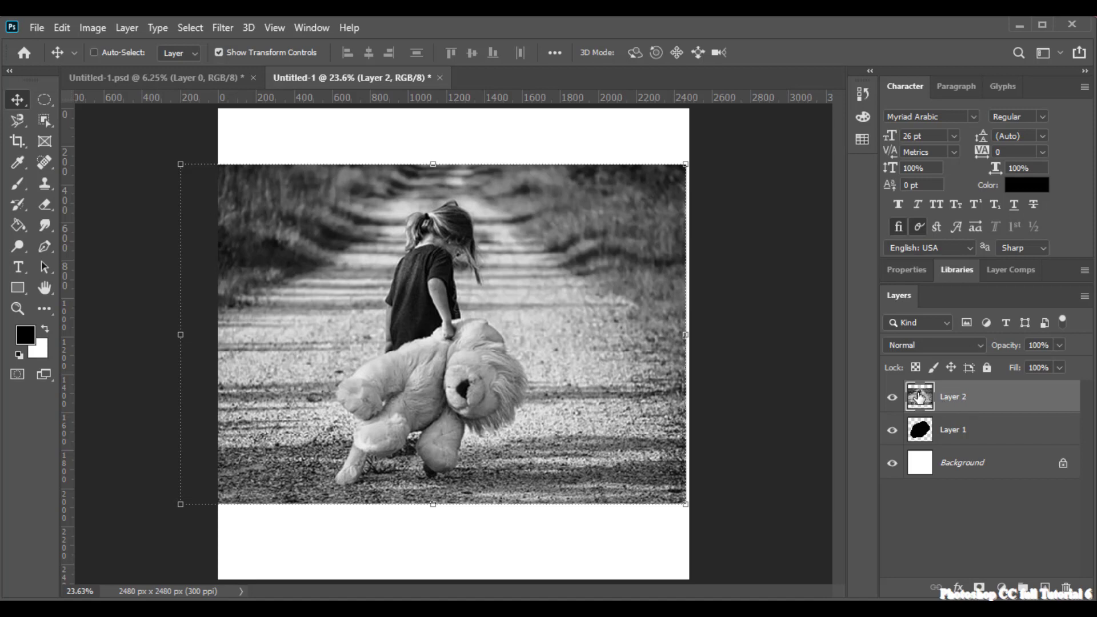
drag(920, 402, 921, 435)
ctrl+click(921, 436)
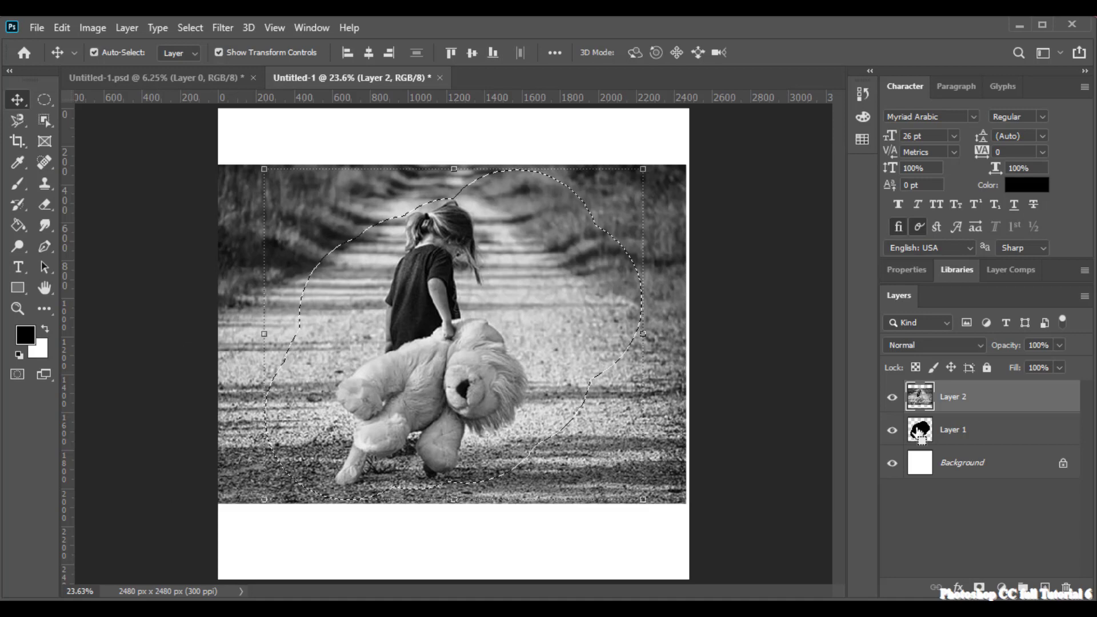
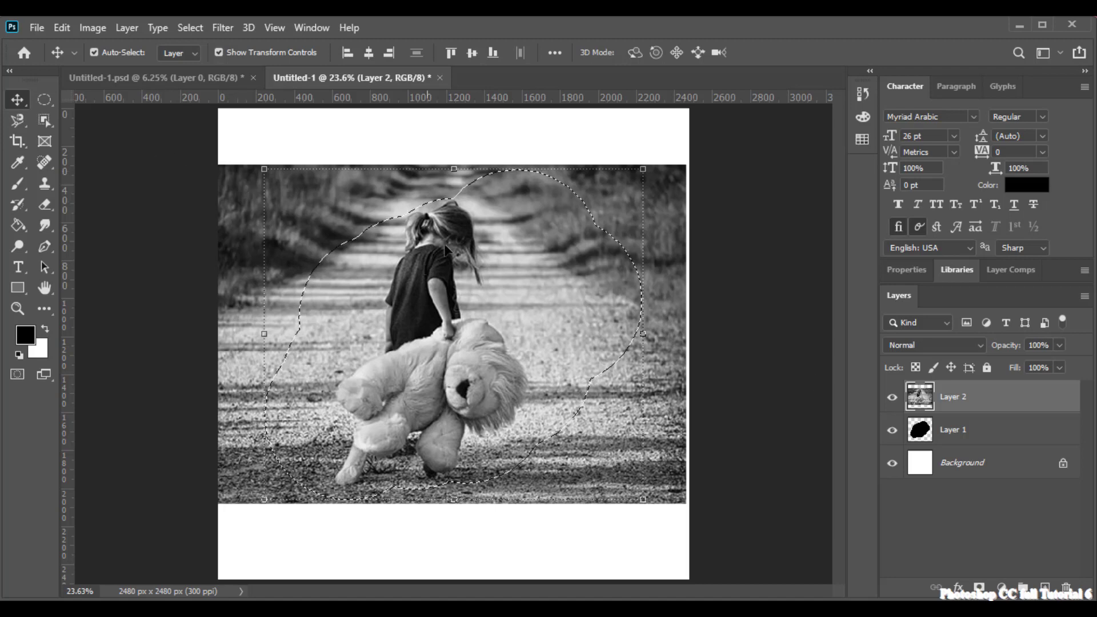
- Invert the selection, delete the photo area outside the black shape's outline, and deselect
click(33, 103)
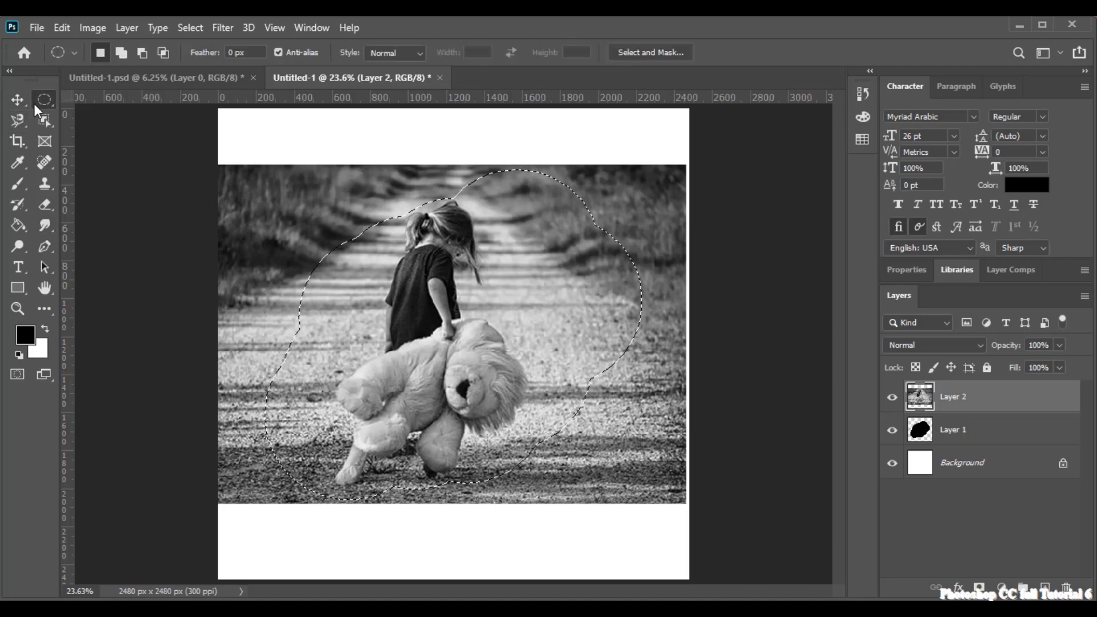
right_click(500, 306)
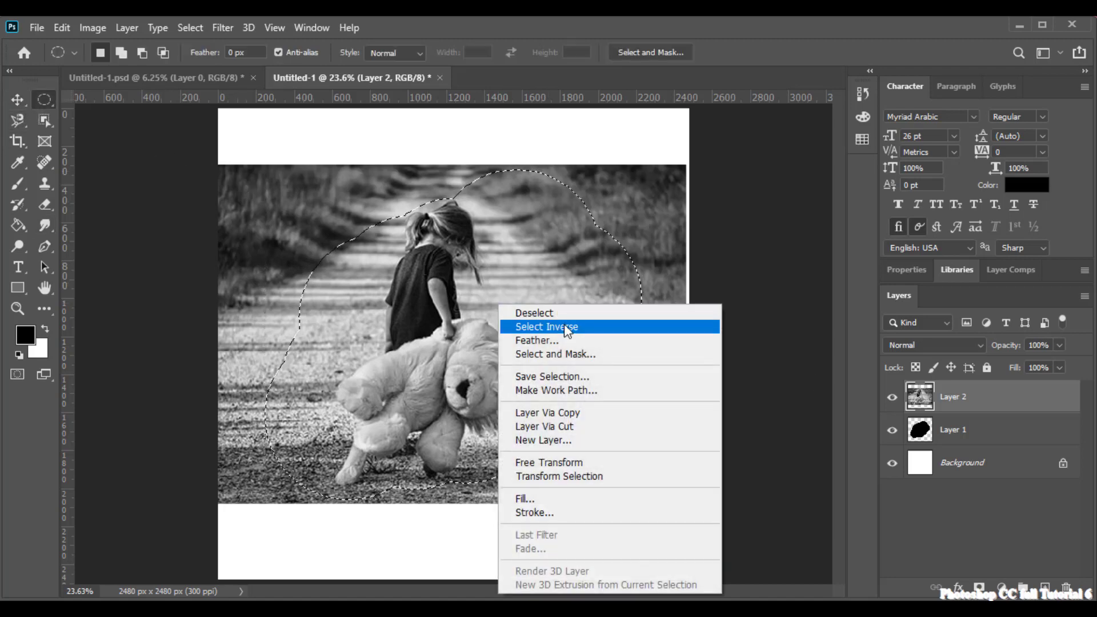
click(596, 330)
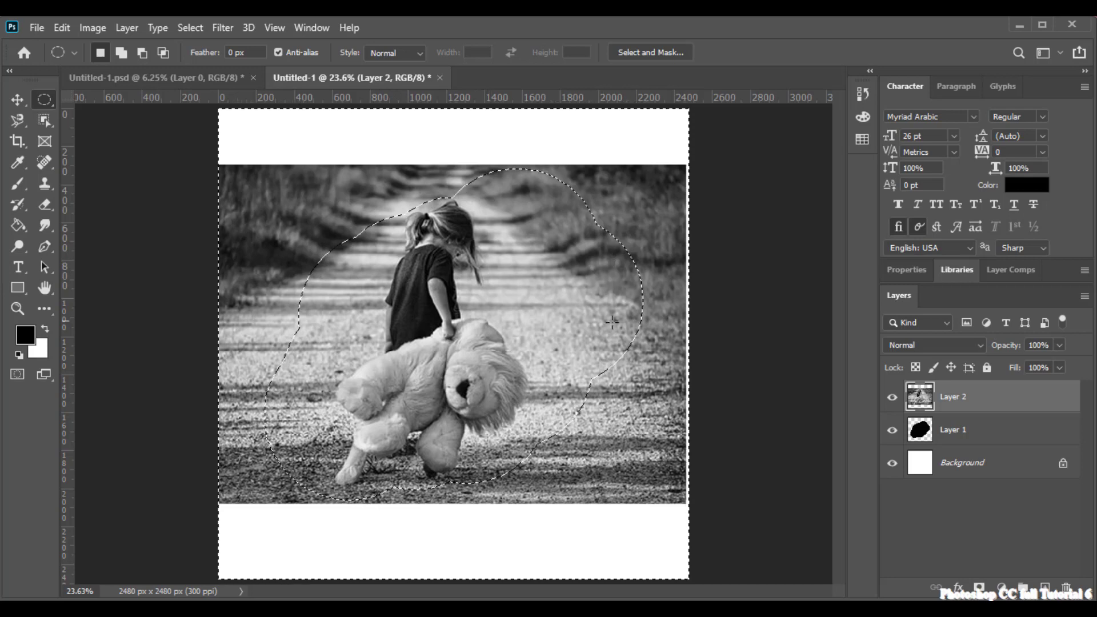
key(Delete)
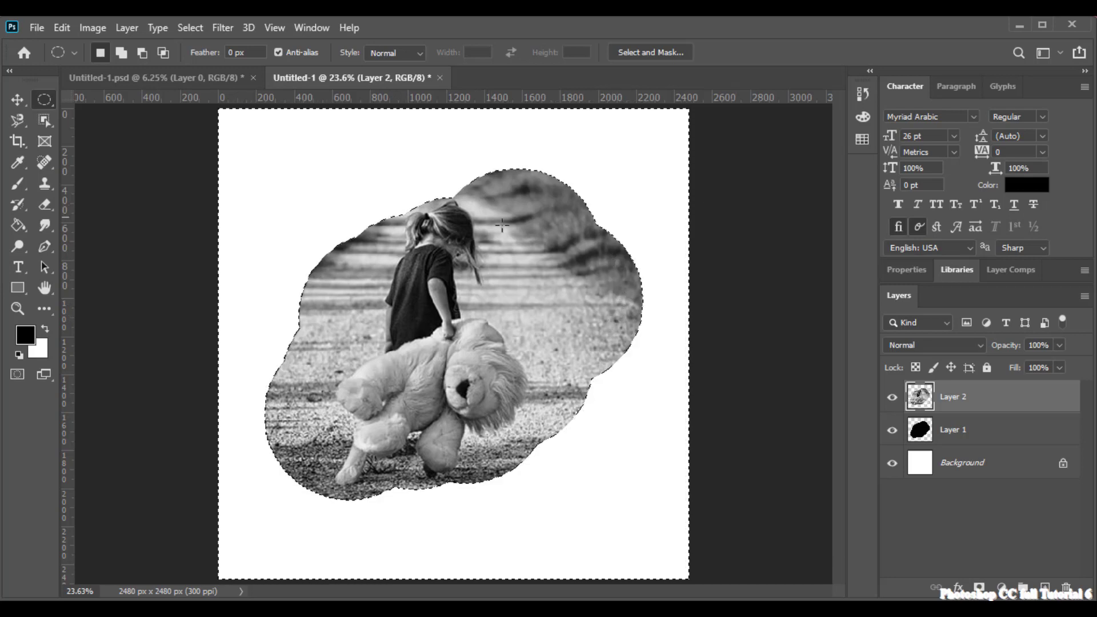
click(17, 100)
key(ctrl+d)
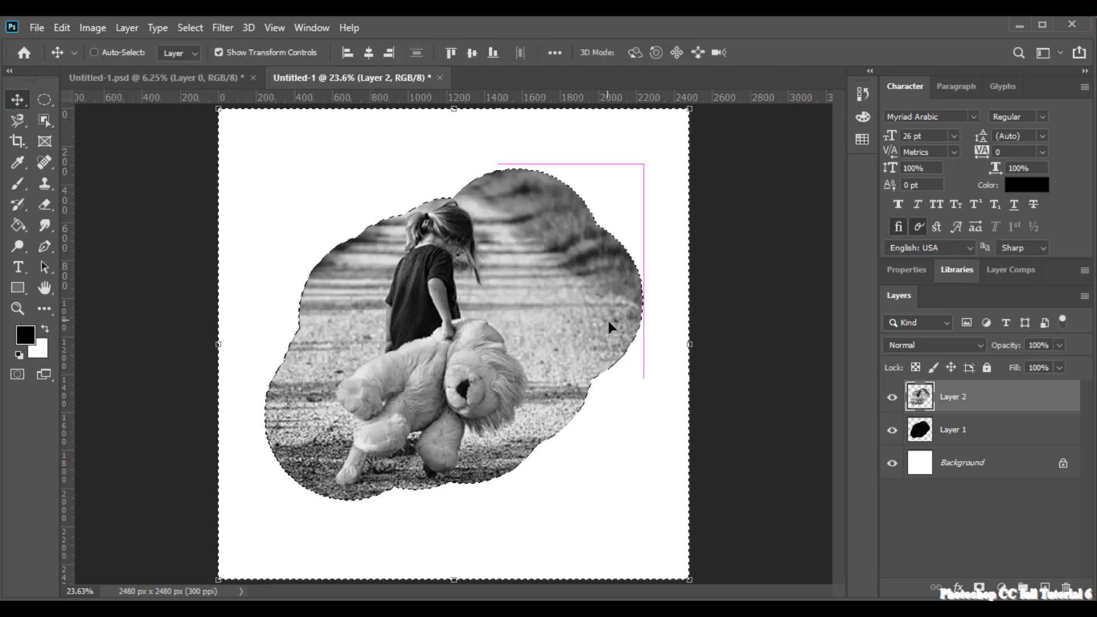
click(746, 451)
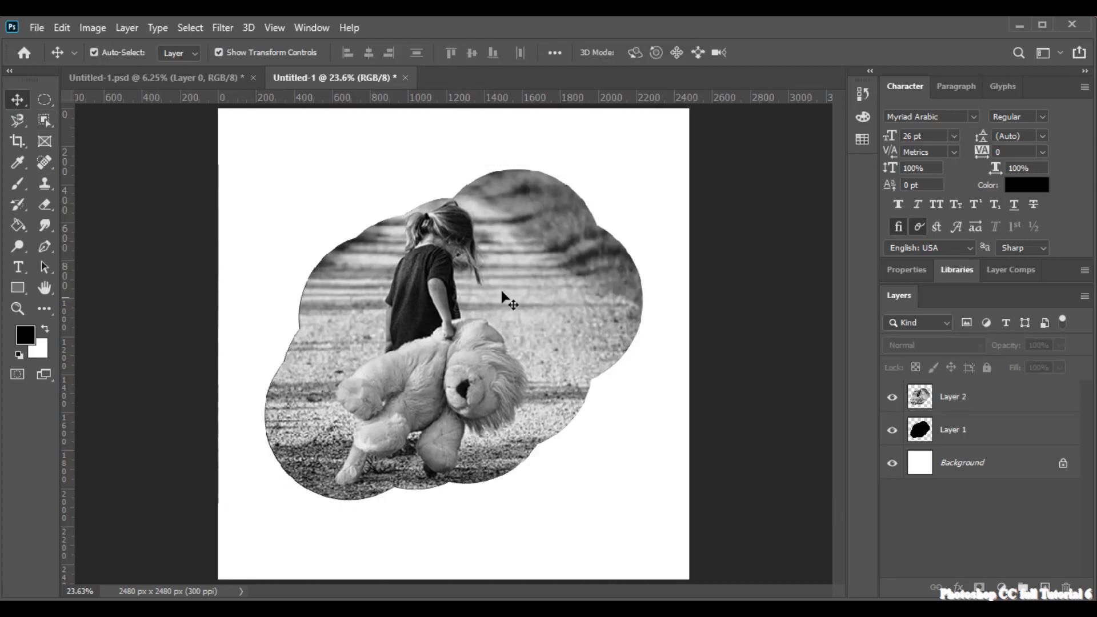
- Add a drop shadow to Layer 1 and set its colour to black, 000000
click(953, 429)
click(958, 587)
click(624, 326)
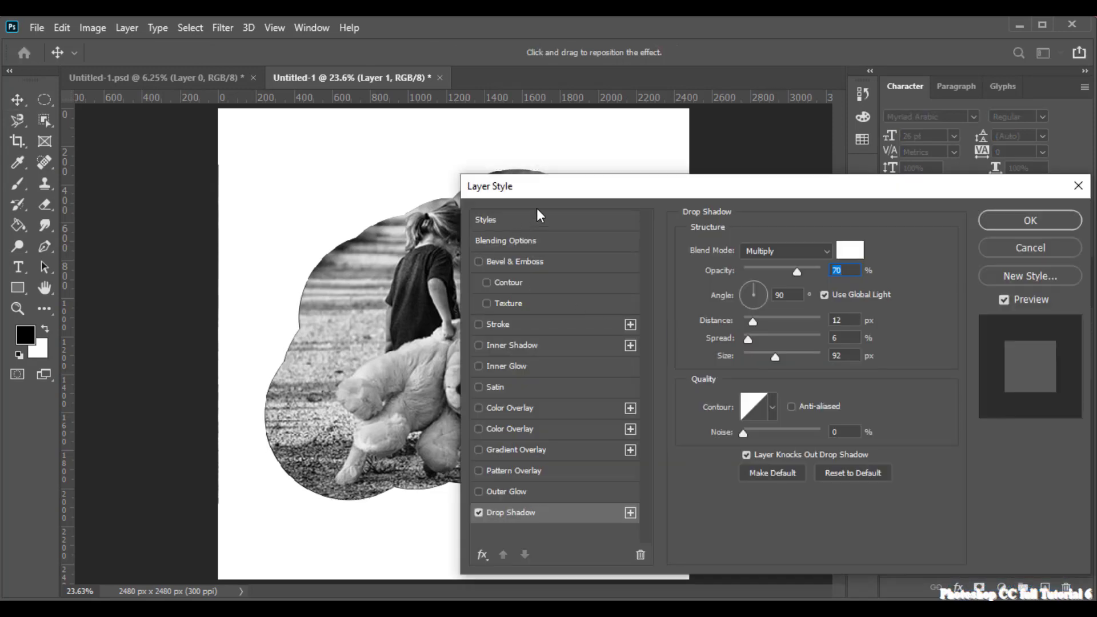
drag(578, 192, 716, 126)
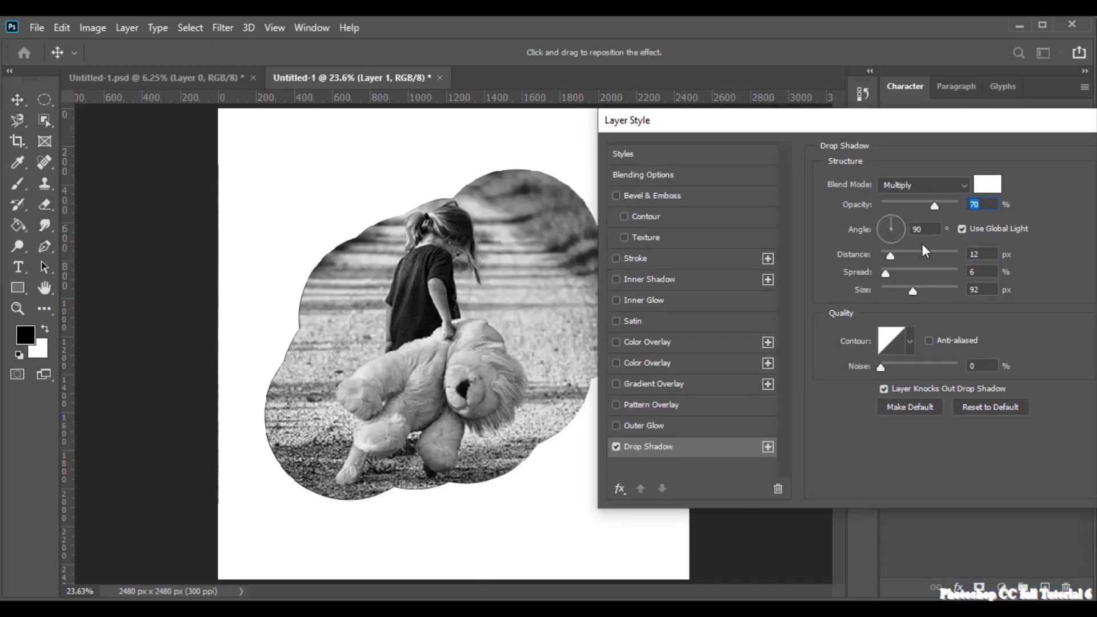
click(987, 184)
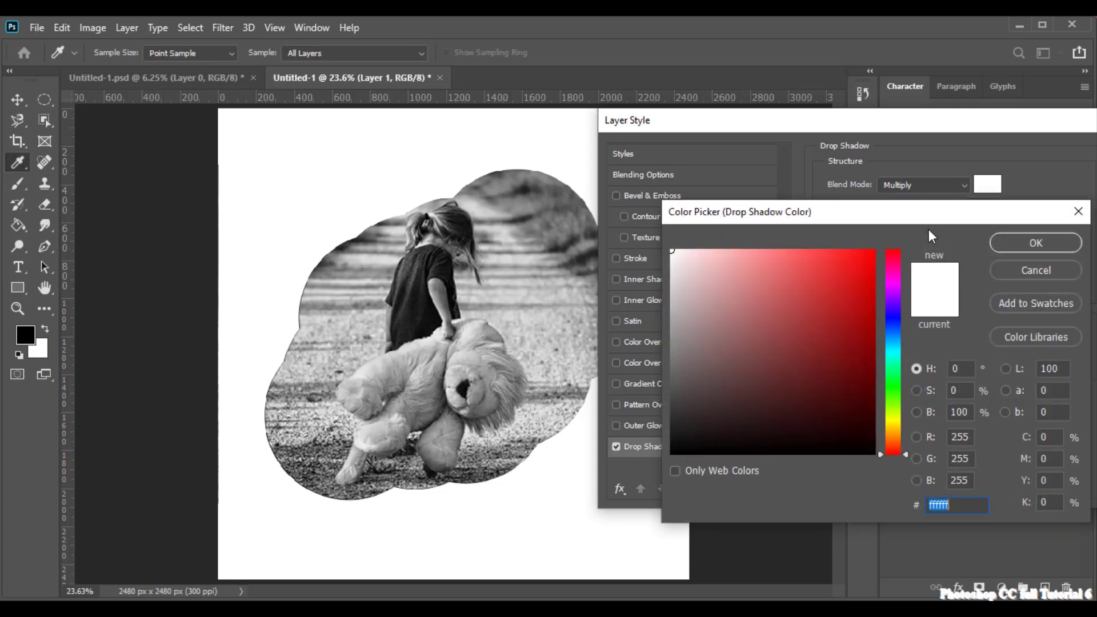
text(000000)
click(1035, 243)
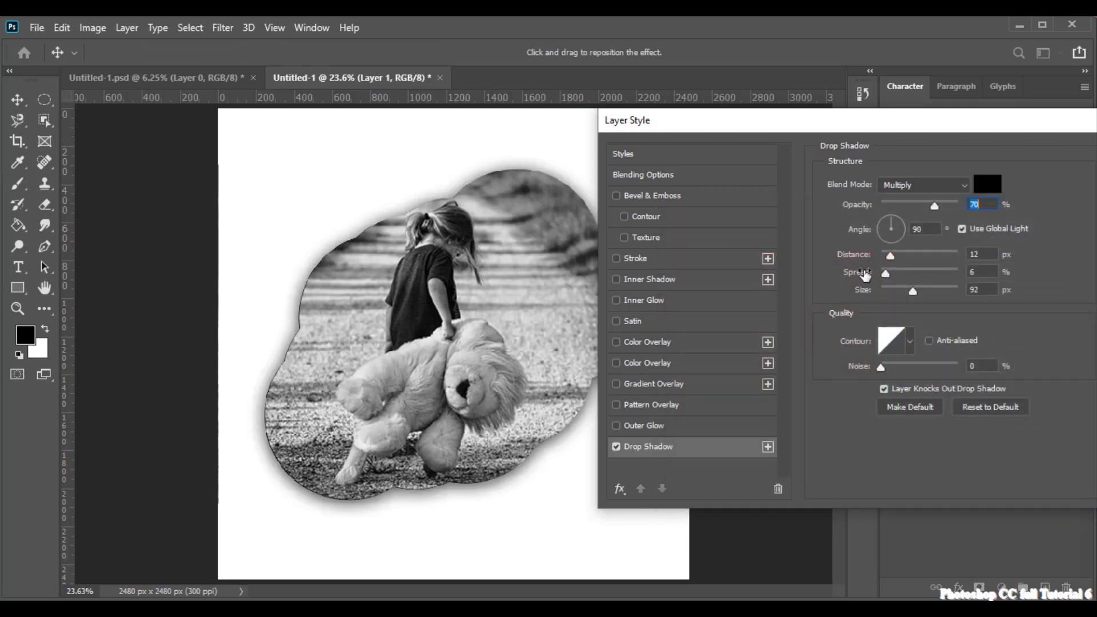
- Set the drop shadow's distance to 38 px, spread to 35% and size to 155 px, enable Bevel & Emboss, and apply the style
drag(902, 253, 933, 288)
click(913, 290)
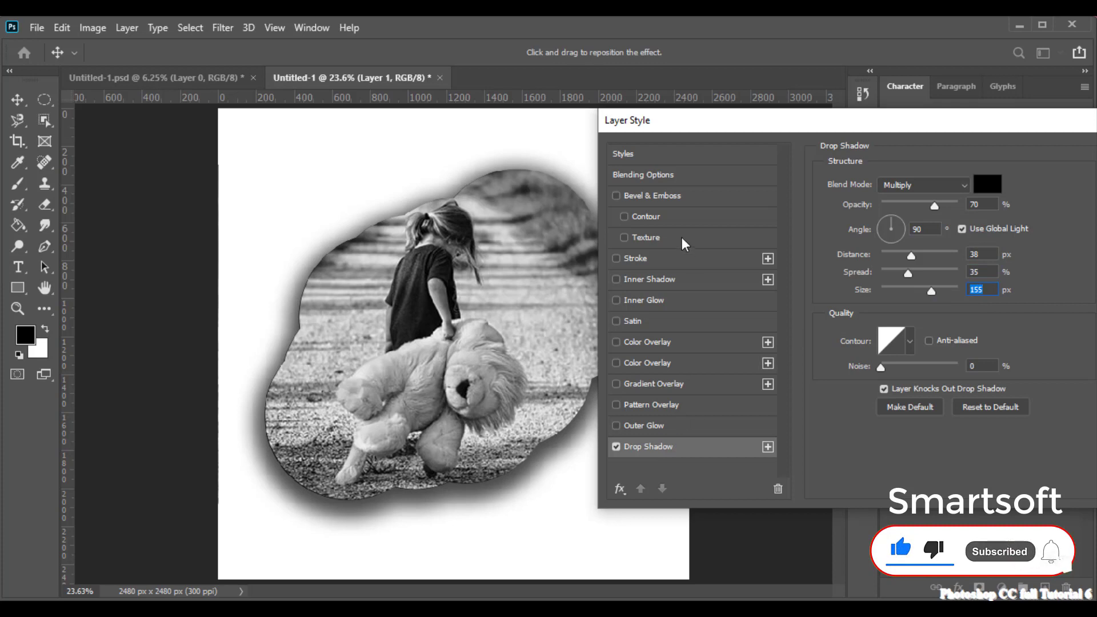
click(639, 197)
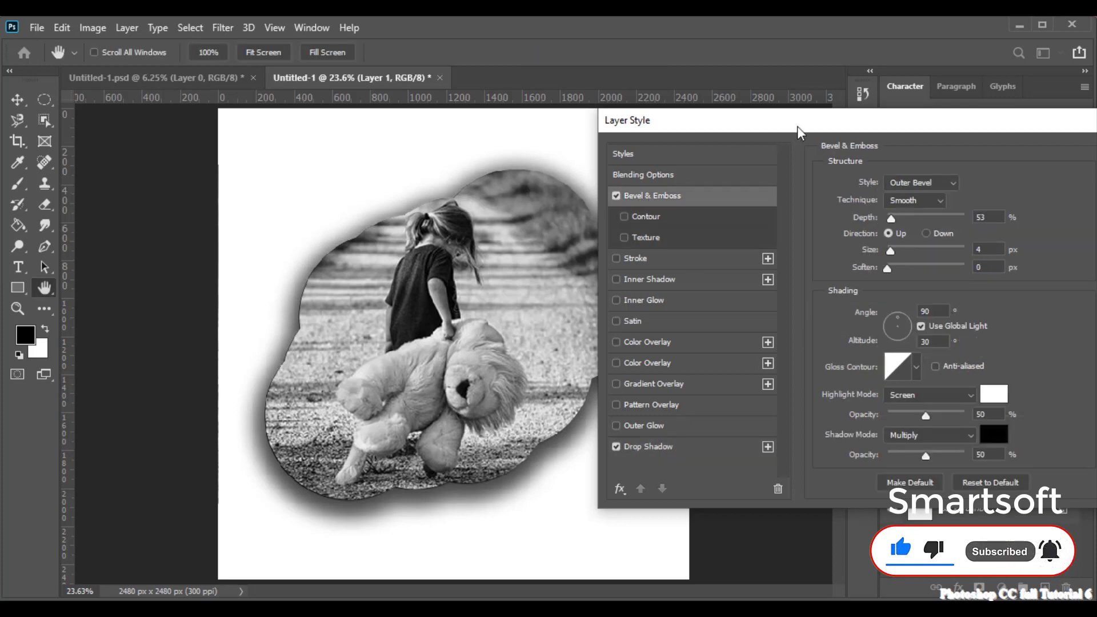
drag(759, 128, 522, 119)
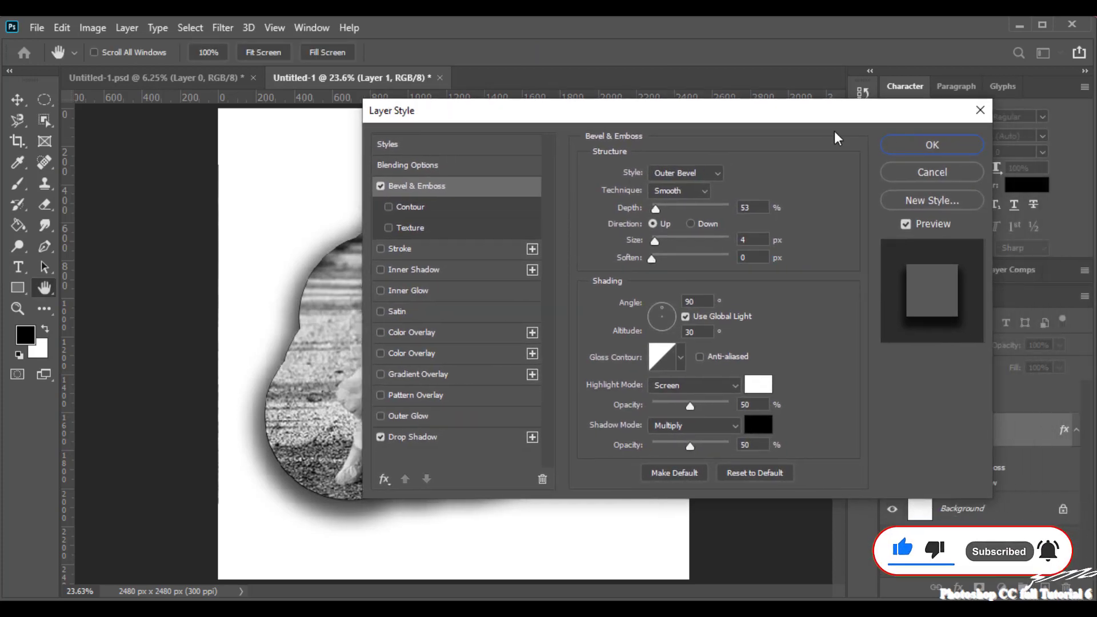
click(907, 140)
- Copy the layer style from Layer 1, paste it onto the photo on Layer 2, and deselect the layers
right_click(951, 422)
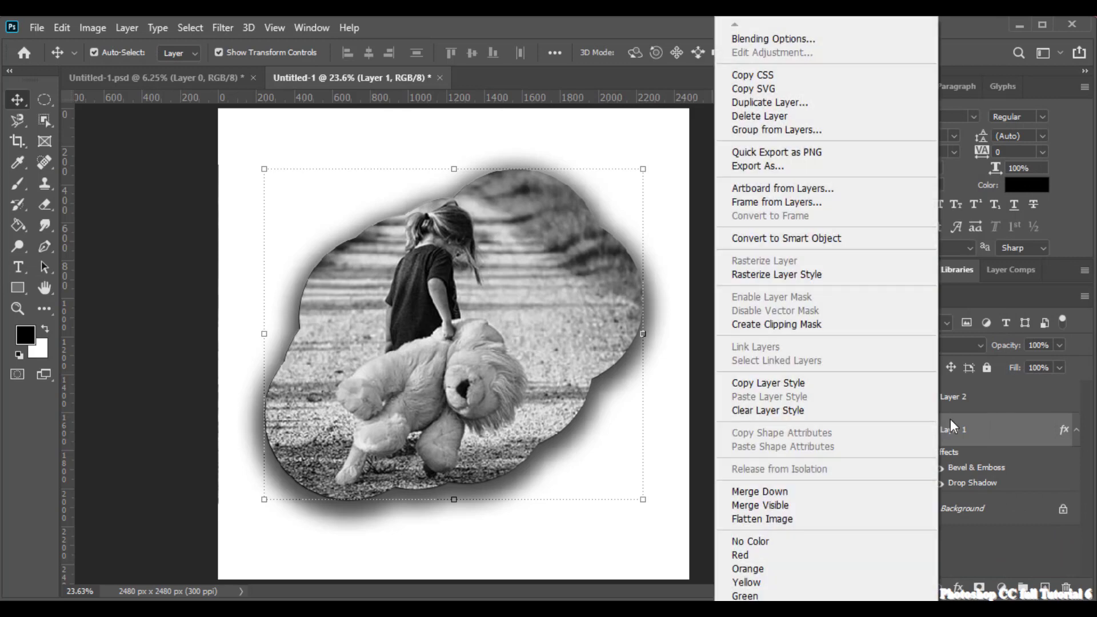
click(826, 384)
click(1008, 402)
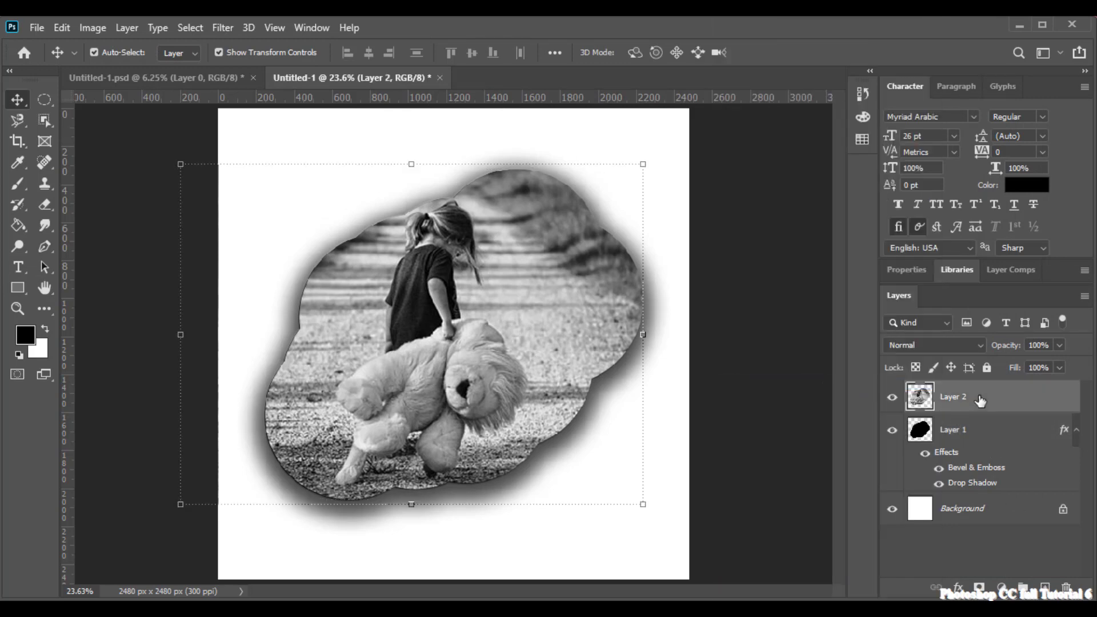
right_click(1007, 402)
click(797, 396)
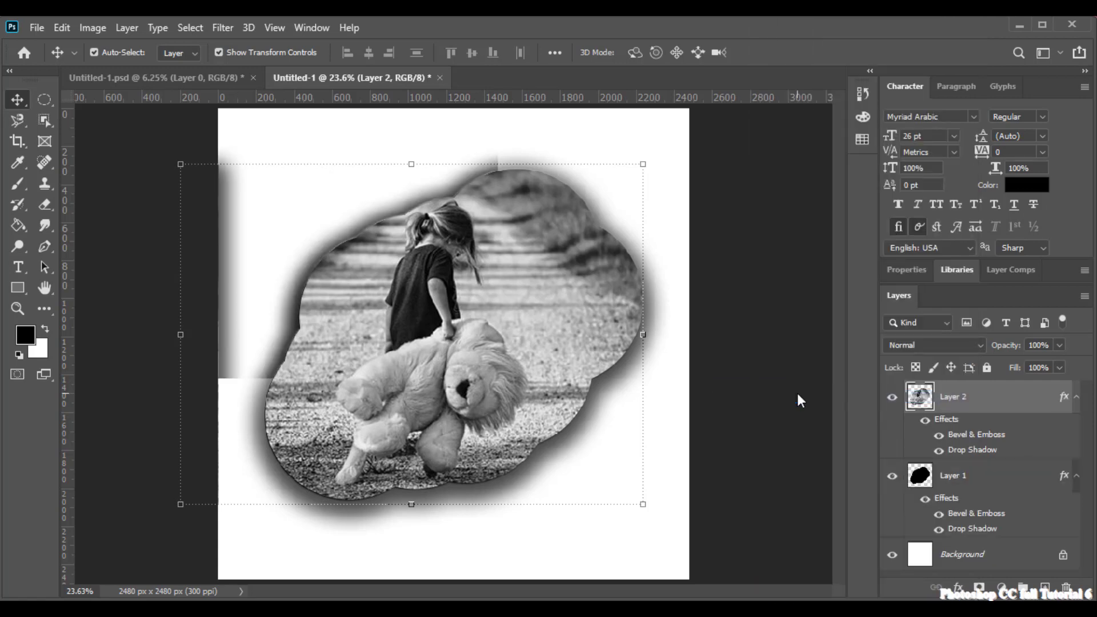
click(326, 147)
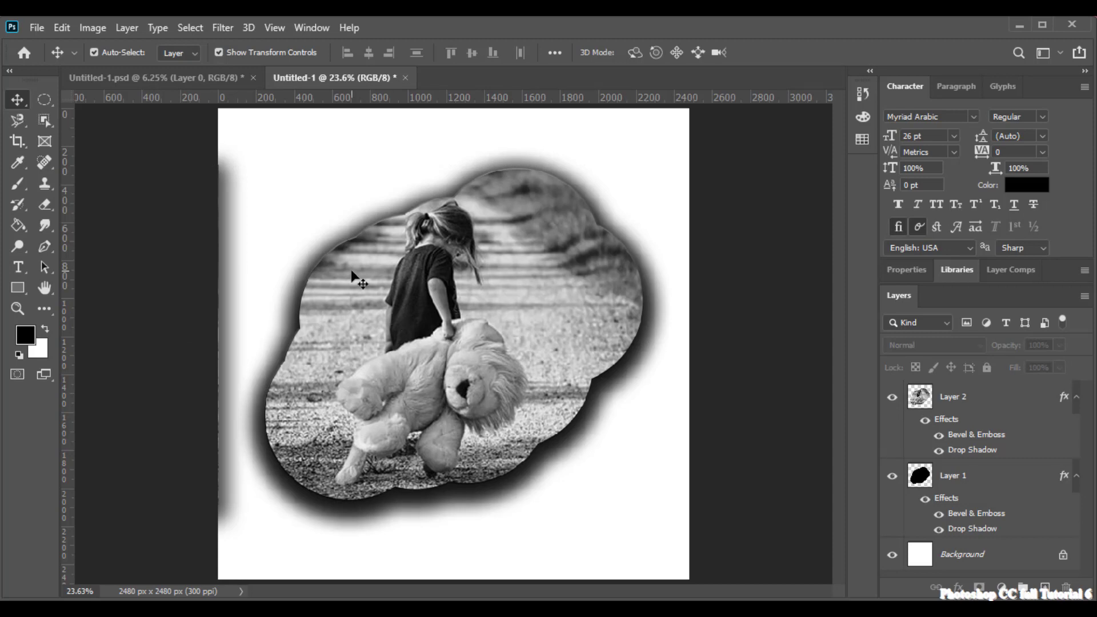
- Select Layer 2 and Layer 1 together, scale them to about 86% width and 82% height, and move them up and to the right
click(18, 180)
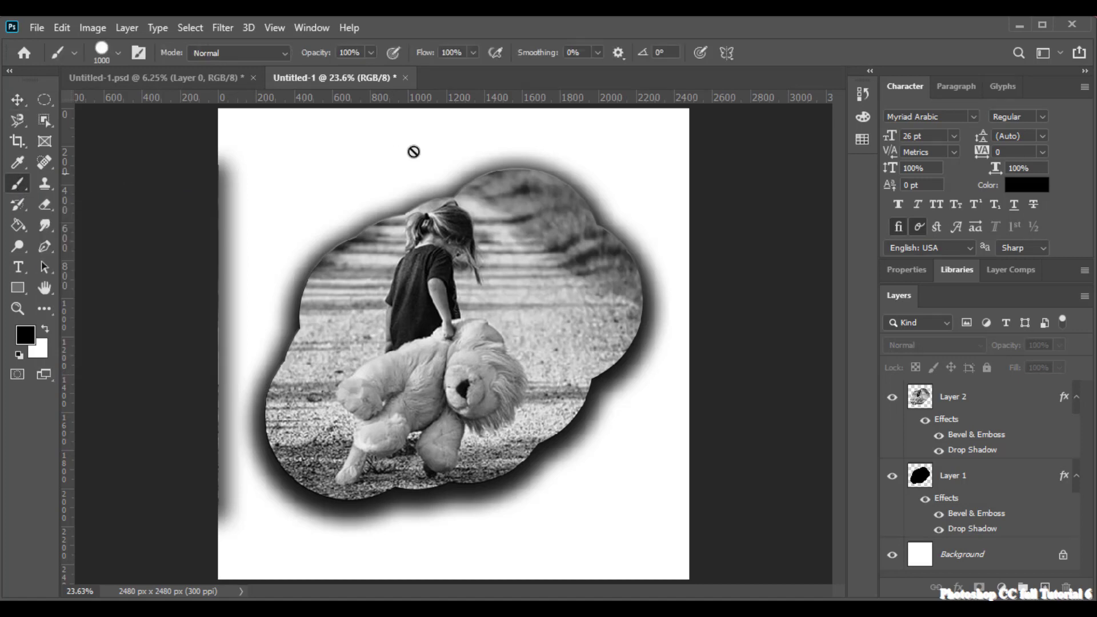
click(18, 100)
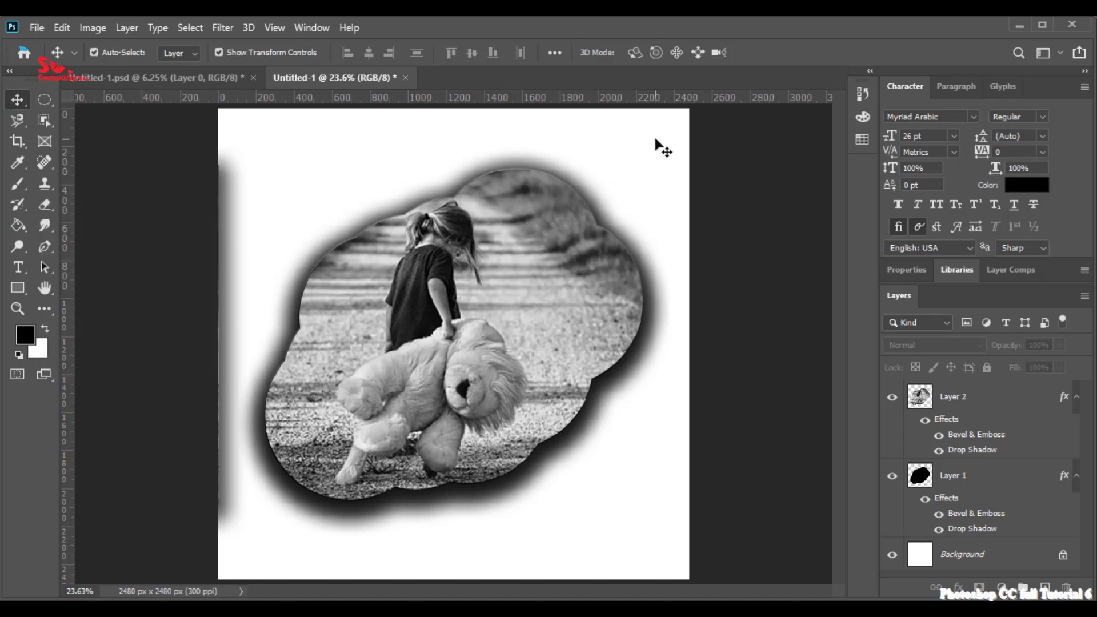
drag(648, 153, 606, 191)
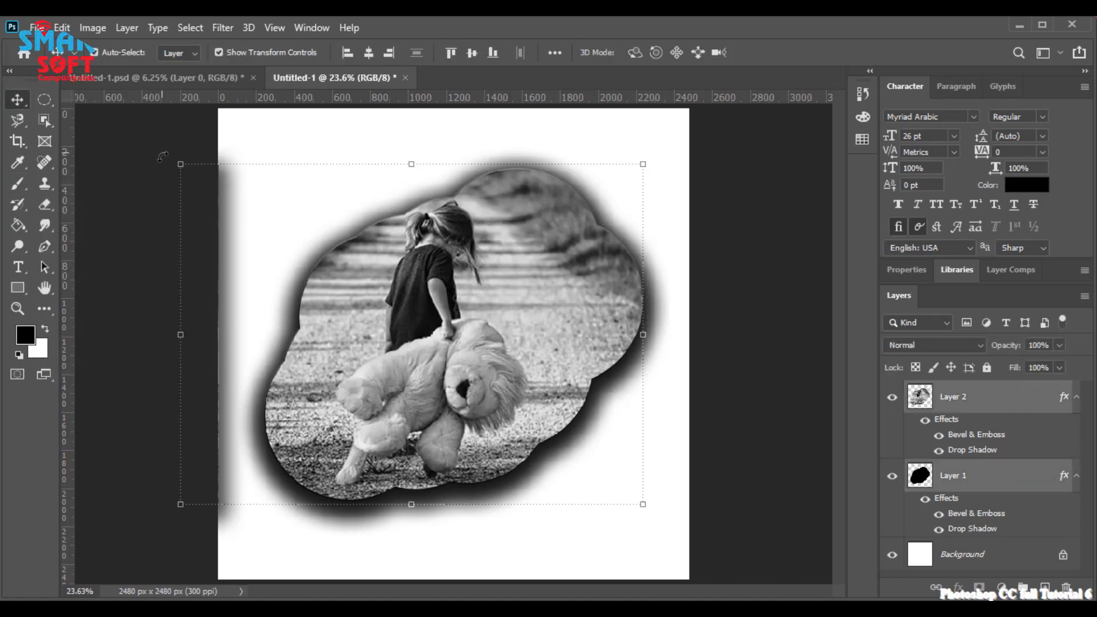
drag(174, 160, 245, 220)
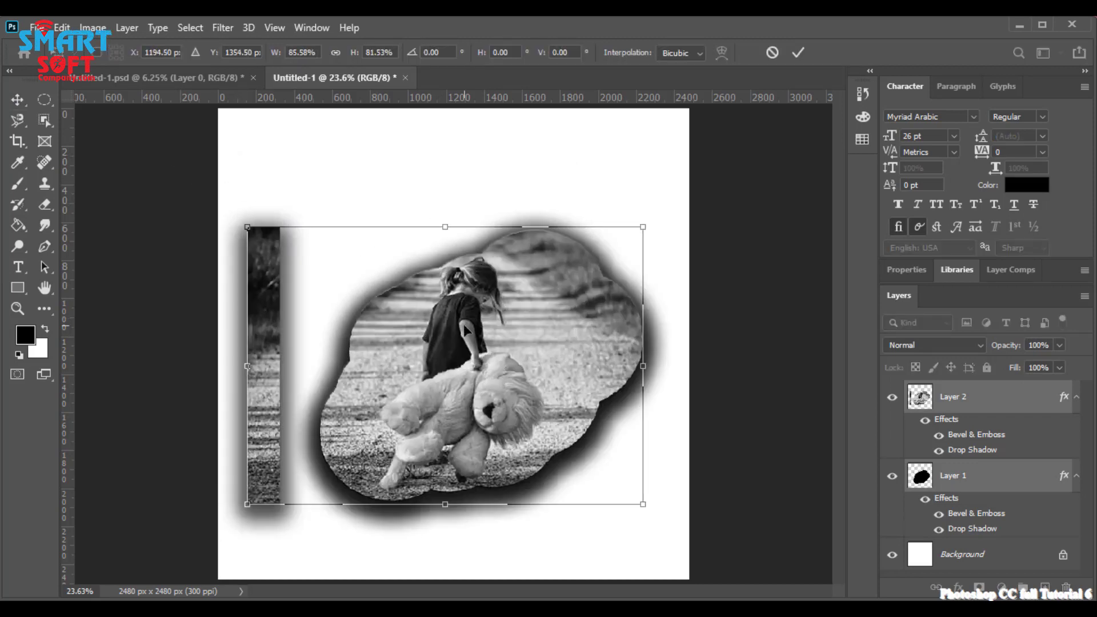
key(Return)
drag(354, 293, 390, 221)
- Merge Layer 1 and Layer 2, and delete the stray photo strip beside the shape using a rectangular marquee selection
right_click(44, 100)
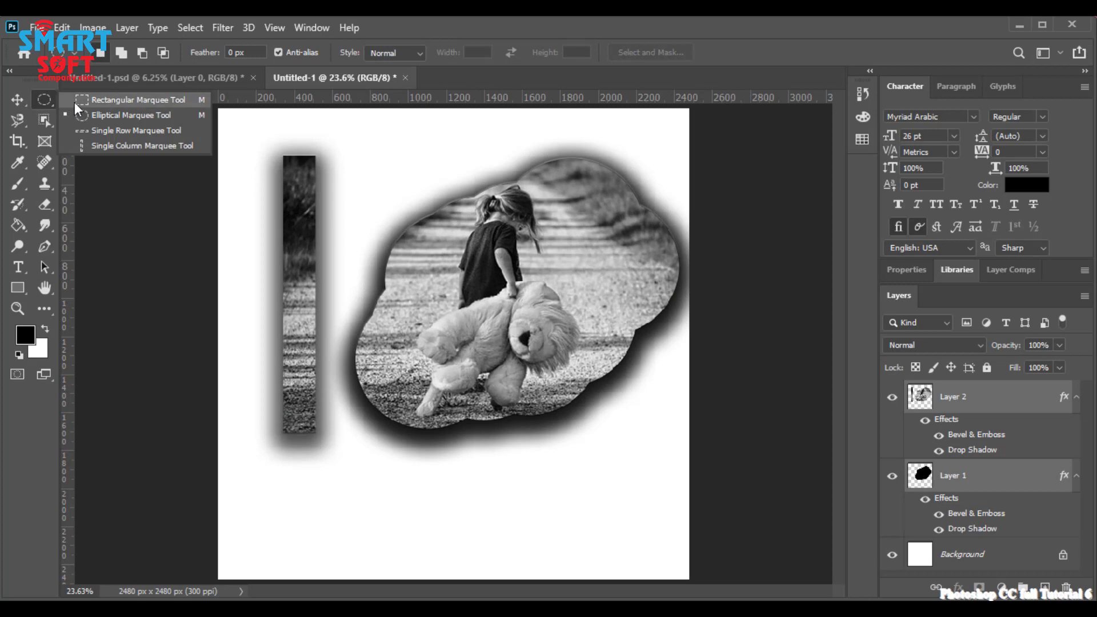
click(74, 98)
drag(243, 144, 338, 491)
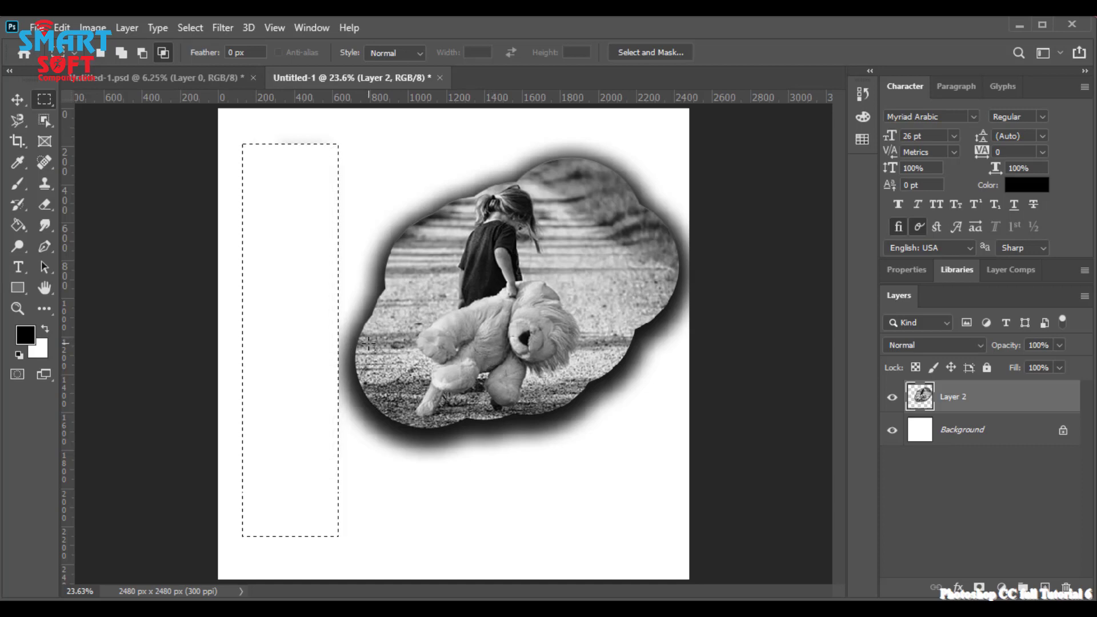
- Move the merged photo shape down and left to roughly the centre of the canvas
click(17, 99)
drag(480, 291, 429, 308)
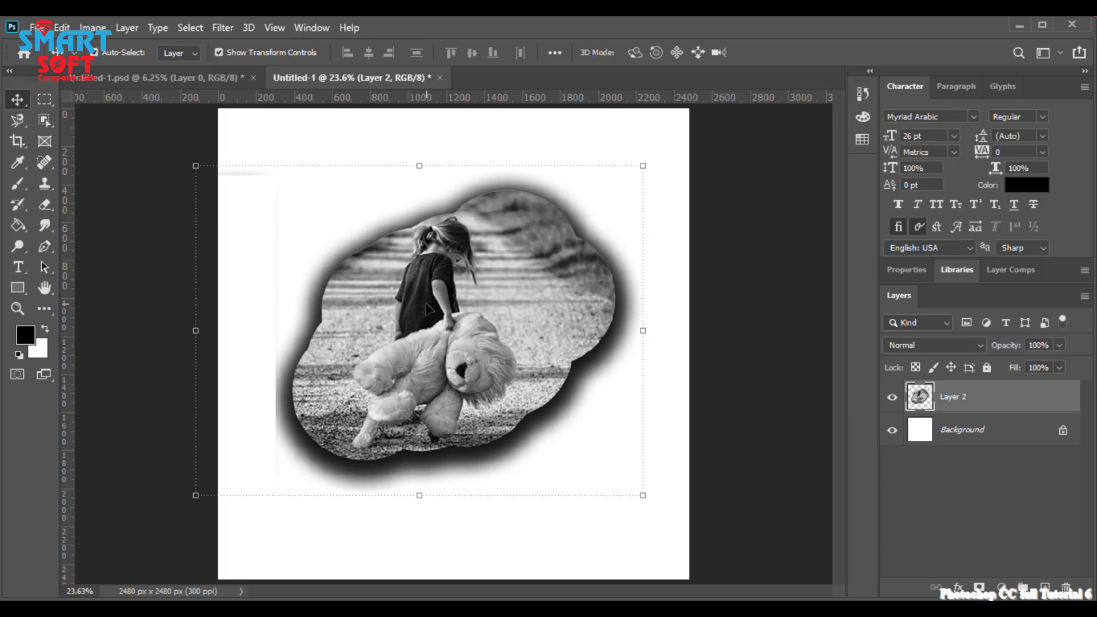
mouse_move(441, 325)
mouse_down()
mouse_move(463, 306)
mouse_move(454, 334)
mouse_up()
drag(454, 338, 454, 337)
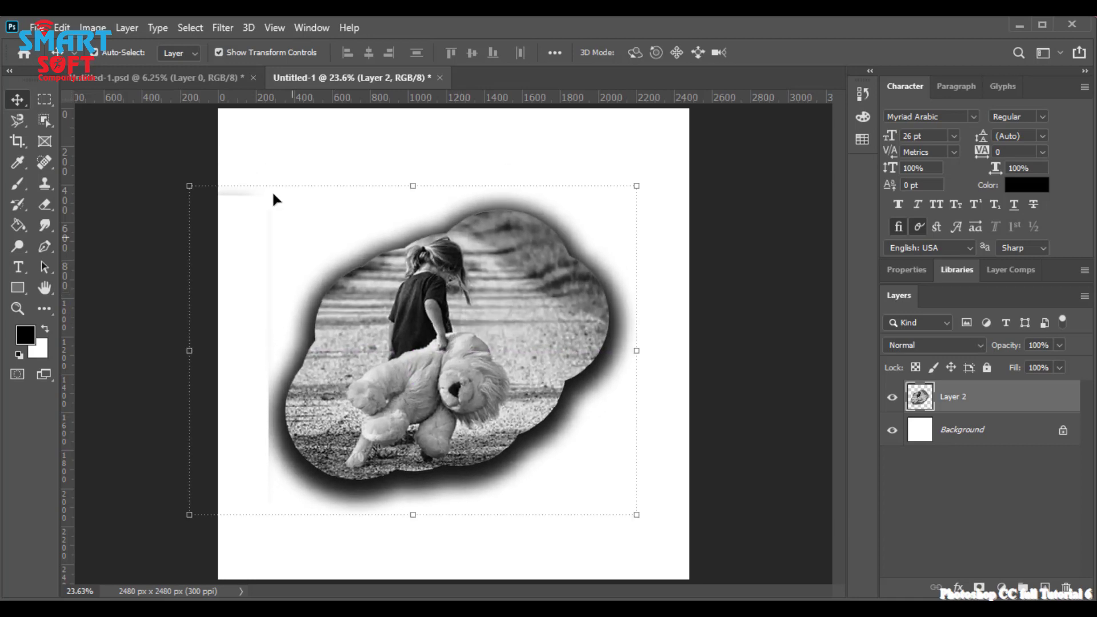
- Hide Layer 2 in the photo document and make the Background the active layer for the Brush tool
click(154, 77)
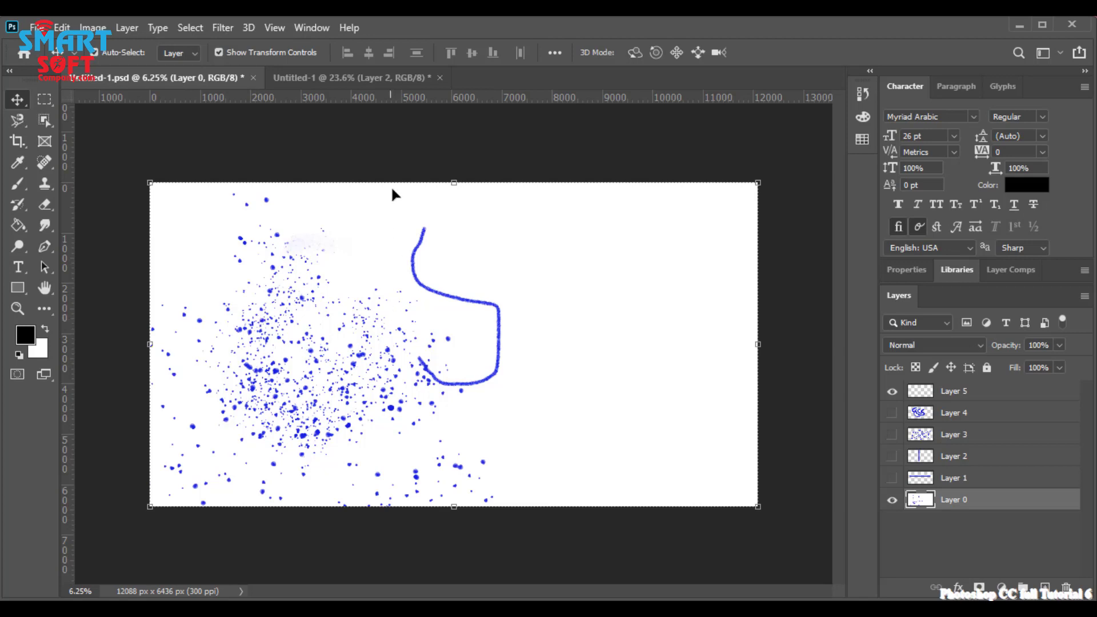
click(391, 81)
click(892, 397)
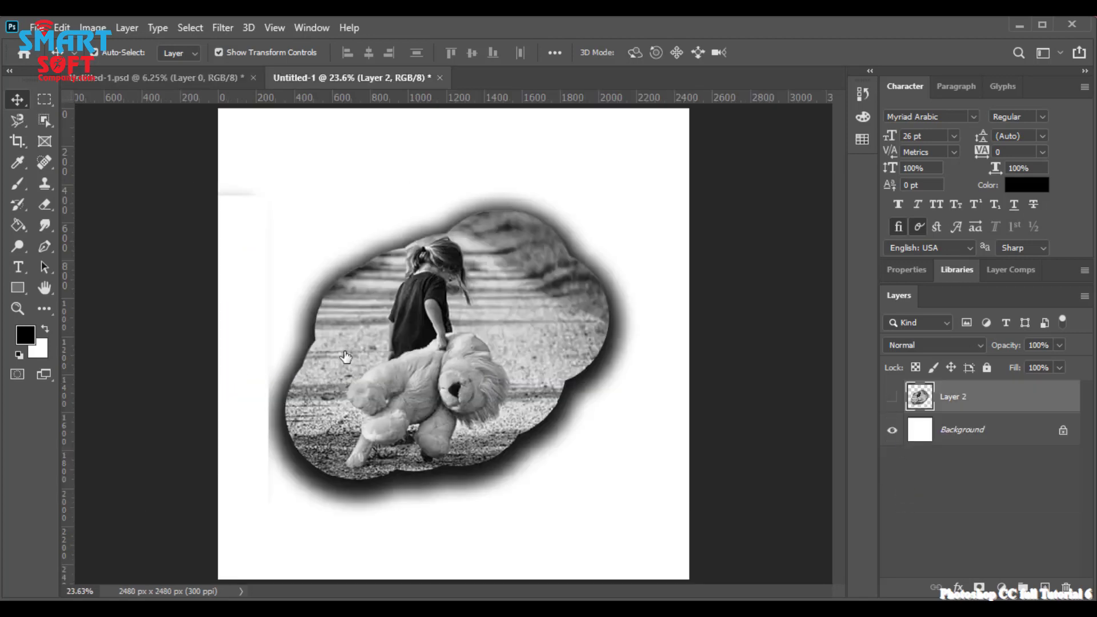
click(18, 183)
right_click(357, 313)
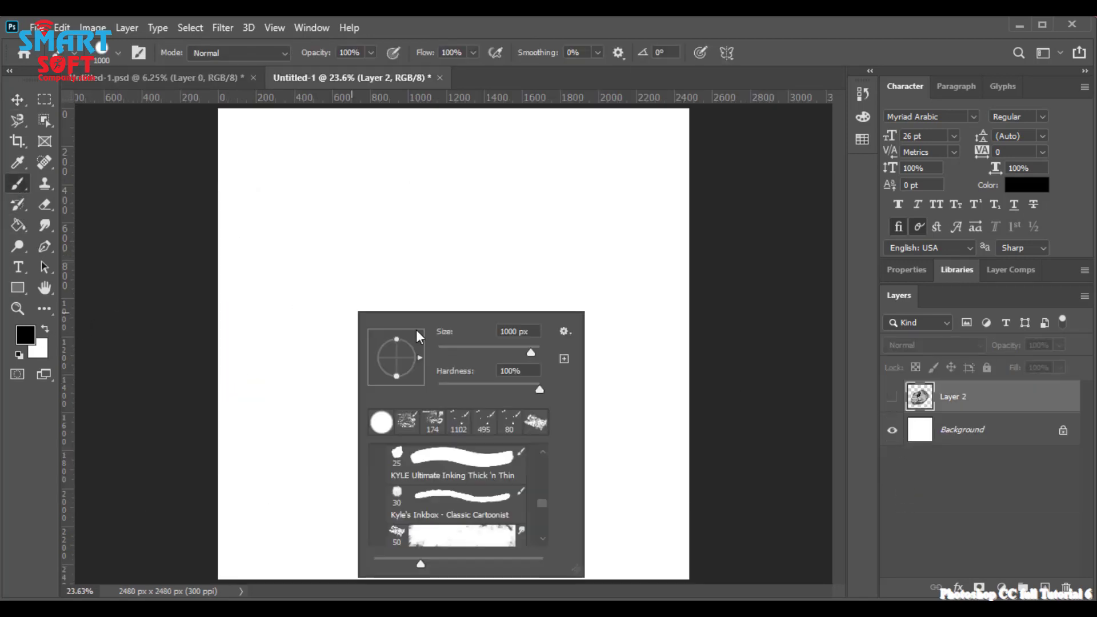
click(1016, 439)
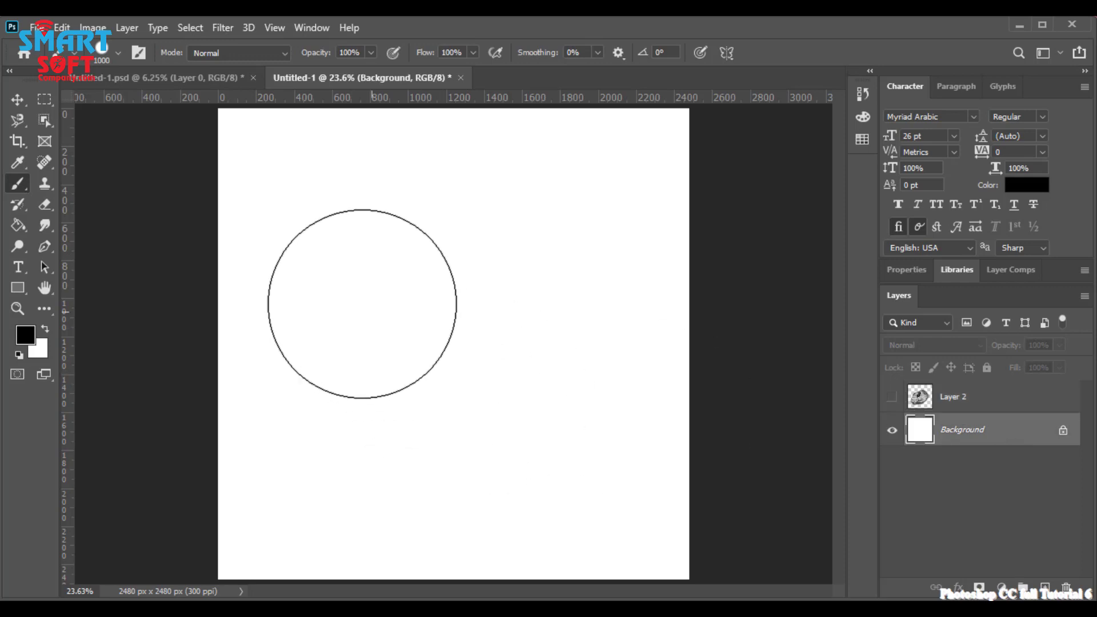
- Set the brush size to 322 px and the foreground colour to blue, 000cff
right_click(492, 333)
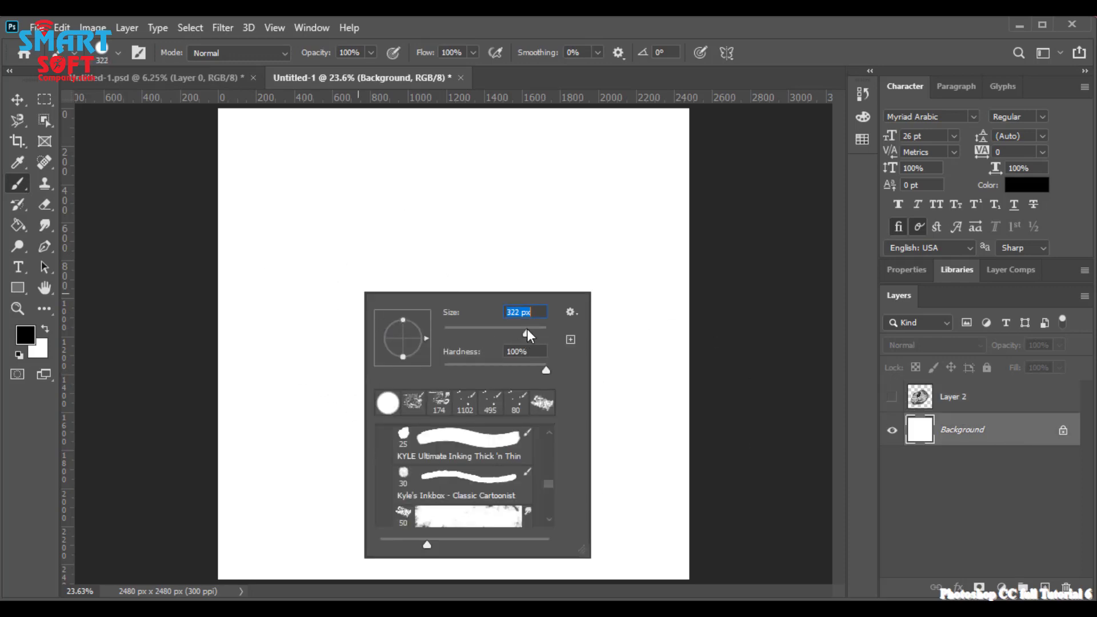
click(25, 335)
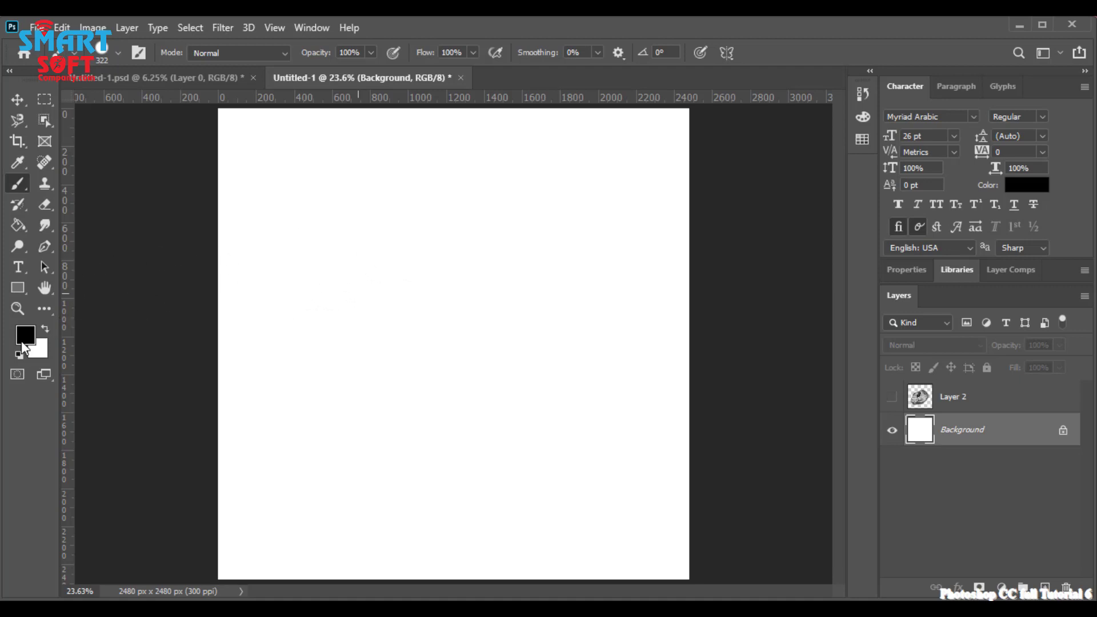
click(25, 334)
drag(760, 354, 874, 250)
click(1036, 243)
- Set the brush size to 401 px, paint a hard-edged blue blob on the Background, and undo the painting
right_click(395, 289)
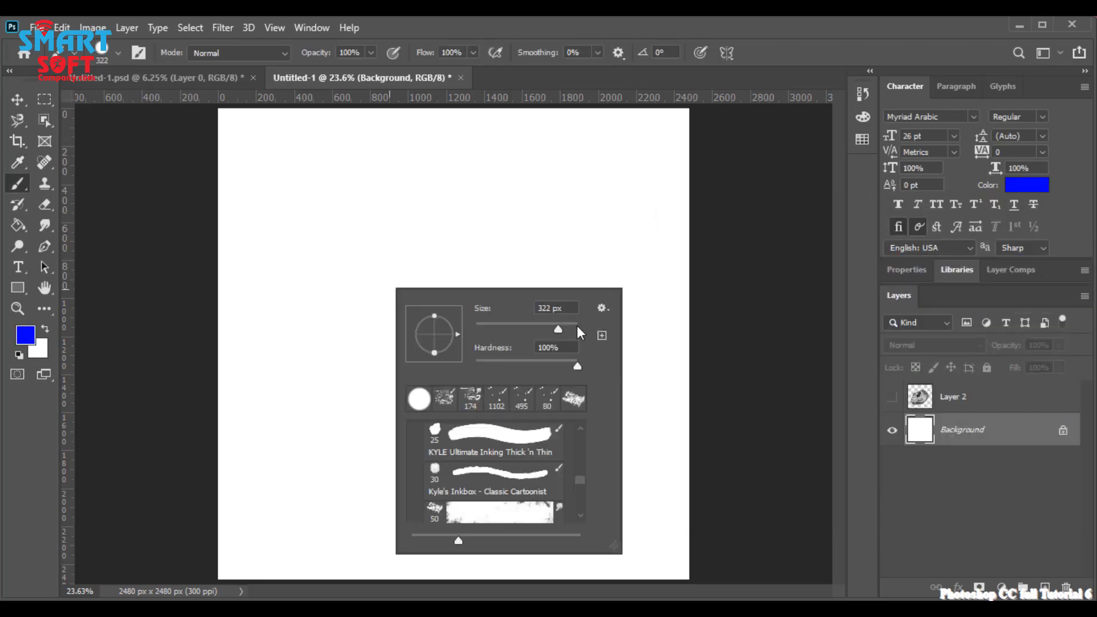
drag(557, 333, 562, 333)
mouse_move(372, 275)
mouse_down()
mouse_move(392, 347)
mouse_move(417, 288)
mouse_move(433, 288)
mouse_up()
right_click(433, 288)
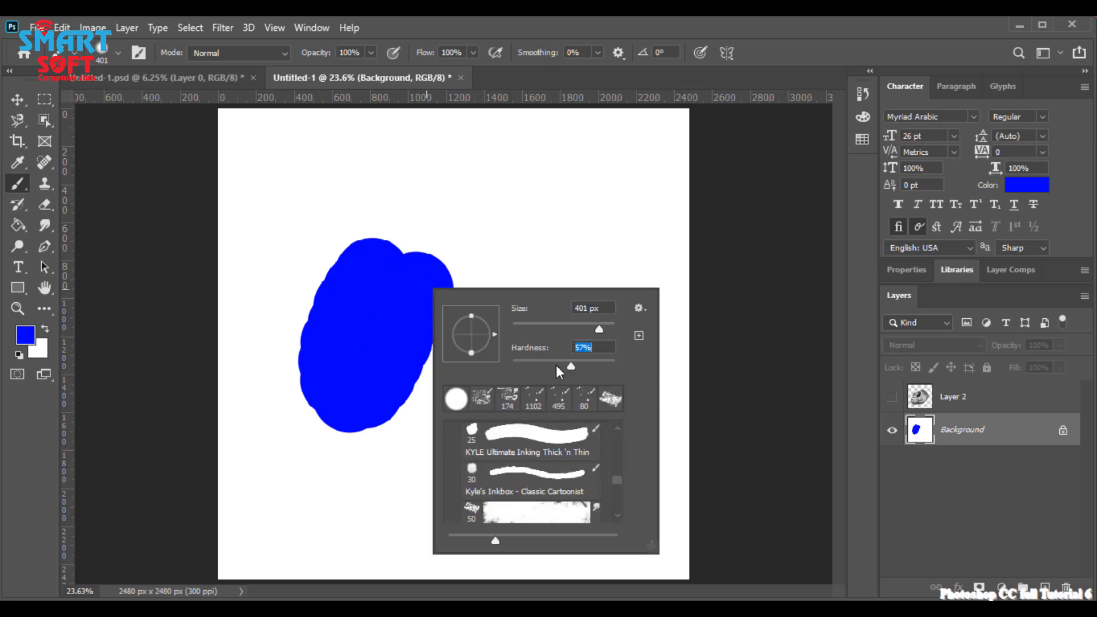
click(526, 18)
key(ctrl+z)
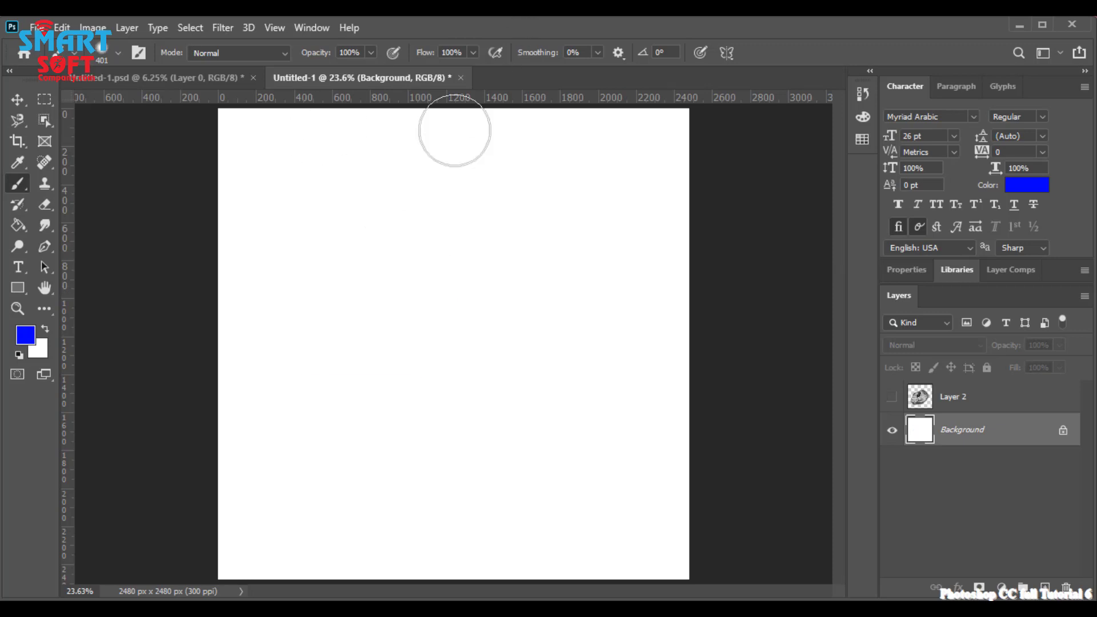
- Lower the brush hardness to 24%, choose a soft round brush preset, and paint a soft-edged blue blob on the Background
right_click(389, 293)
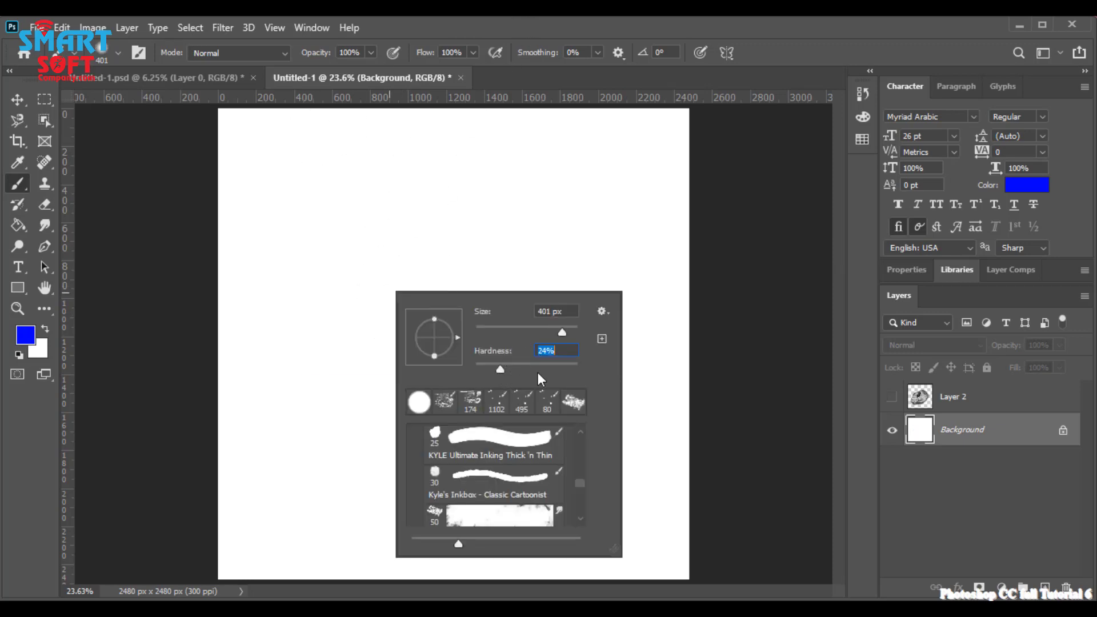
scroll(508, 501, up, 5)
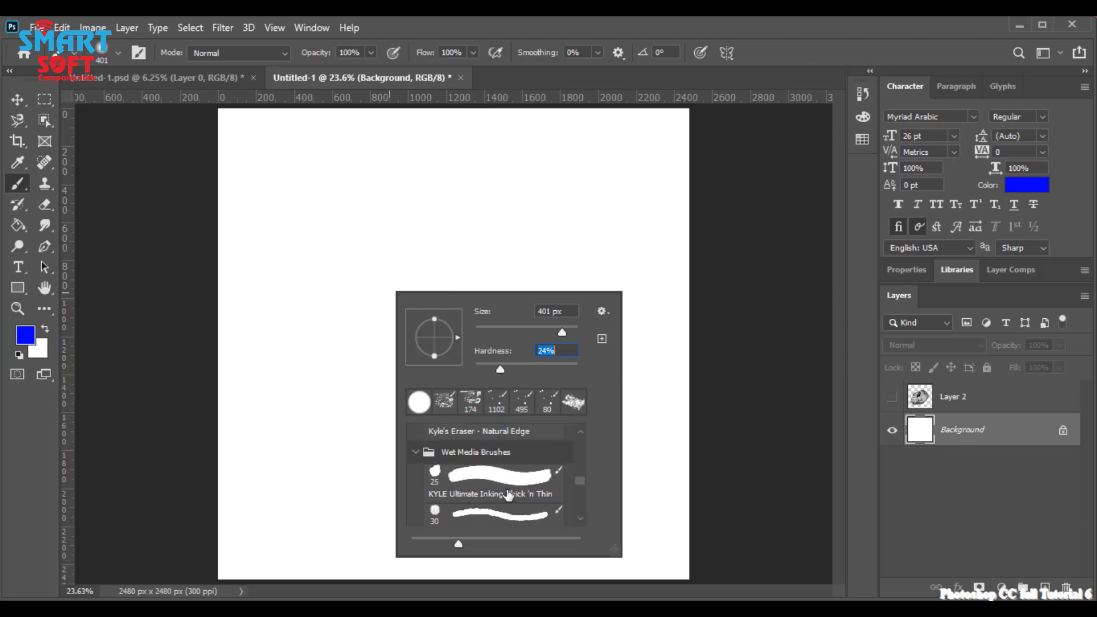
scroll(507, 490, up, 3)
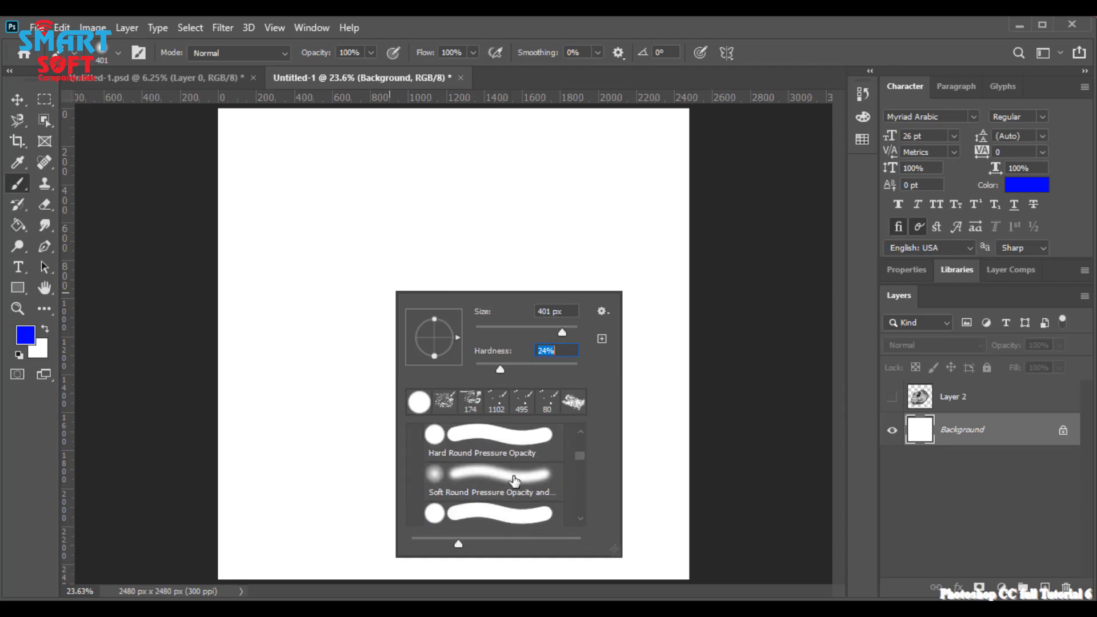
click(504, 487)
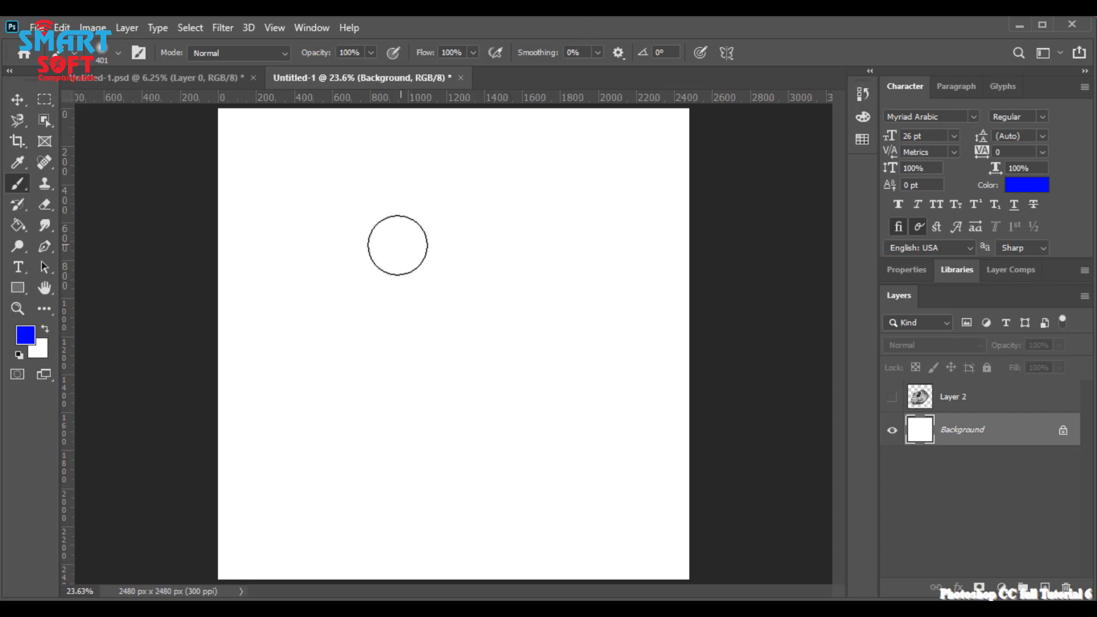
mouse_move(324, 352)
mouse_down()
mouse_move(317, 451)
mouse_move(362, 402)
mouse_move(402, 256)
mouse_move(366, 405)
mouse_move(439, 289)
mouse_move(386, 363)
mouse_move(325, 360)
mouse_up()
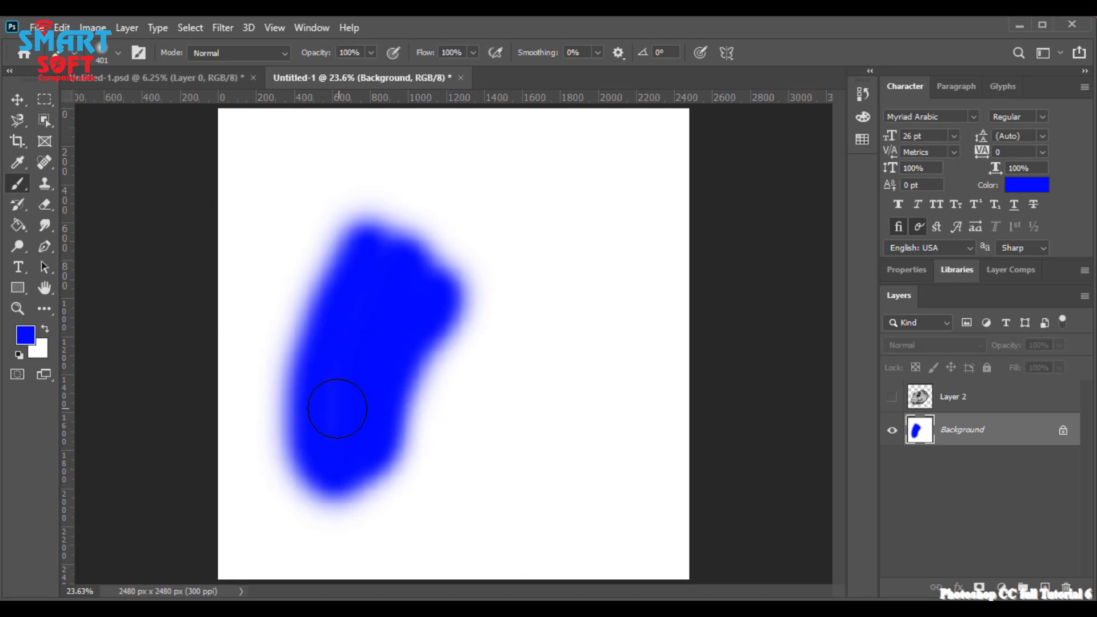
- Set the foreground colour to green, 54e000, and paint a soft-edged green blob overlapping the blue one
click(25, 335)
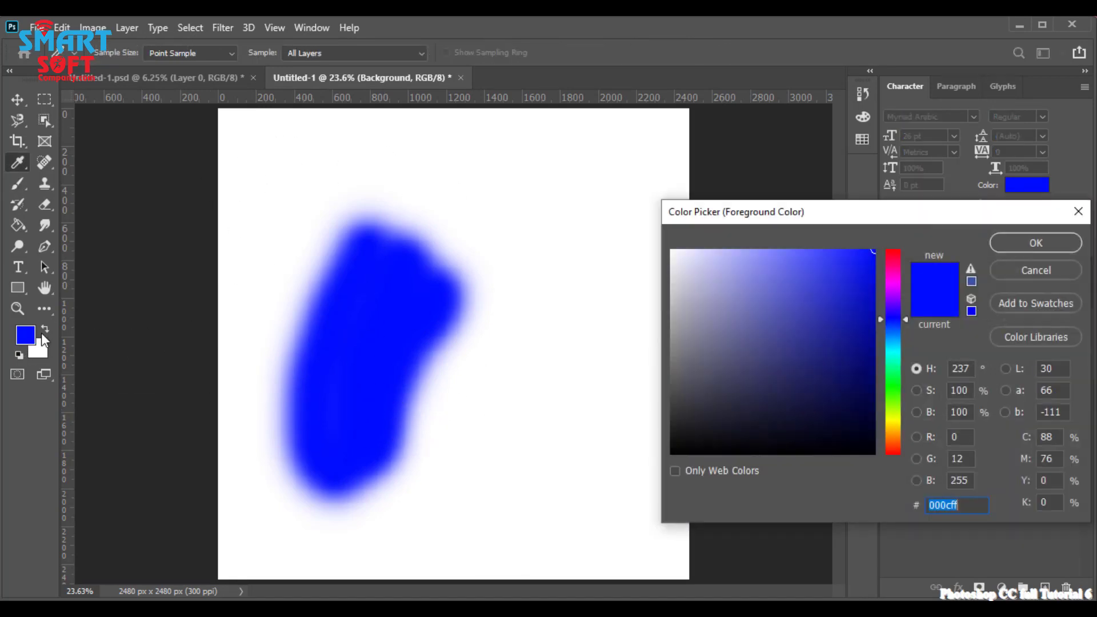
drag(897, 365, 896, 399)
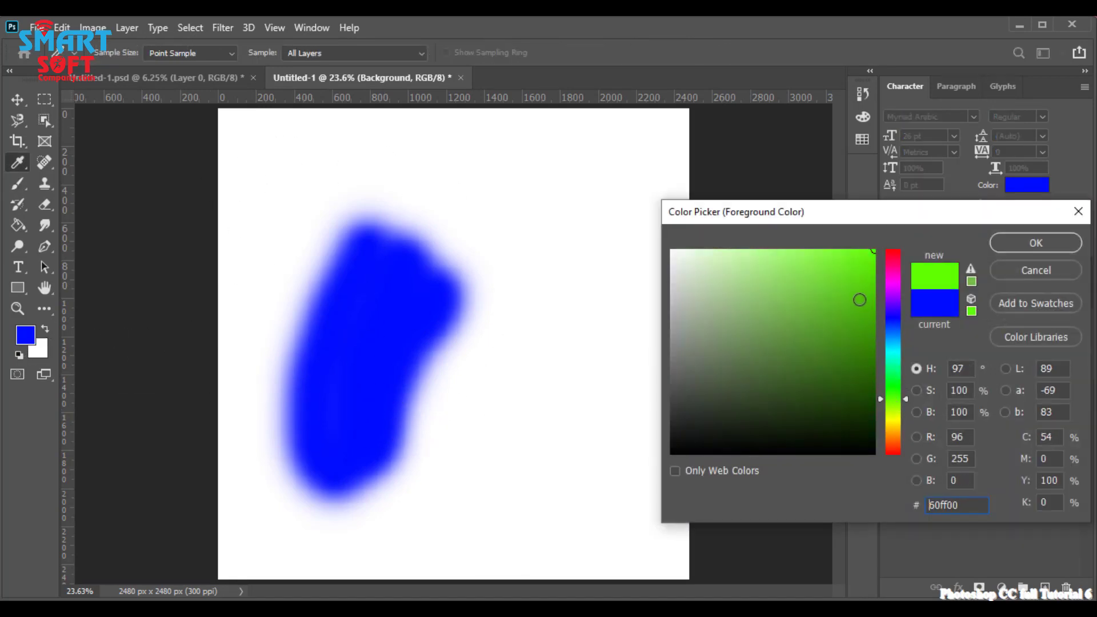
click(1019, 245)
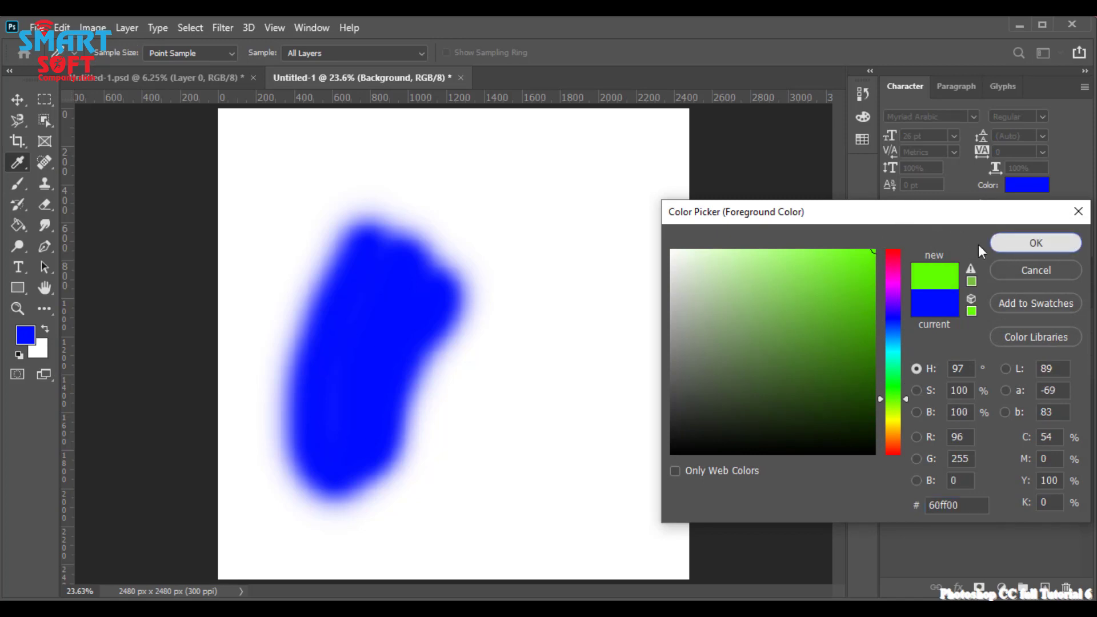
click(25, 338)
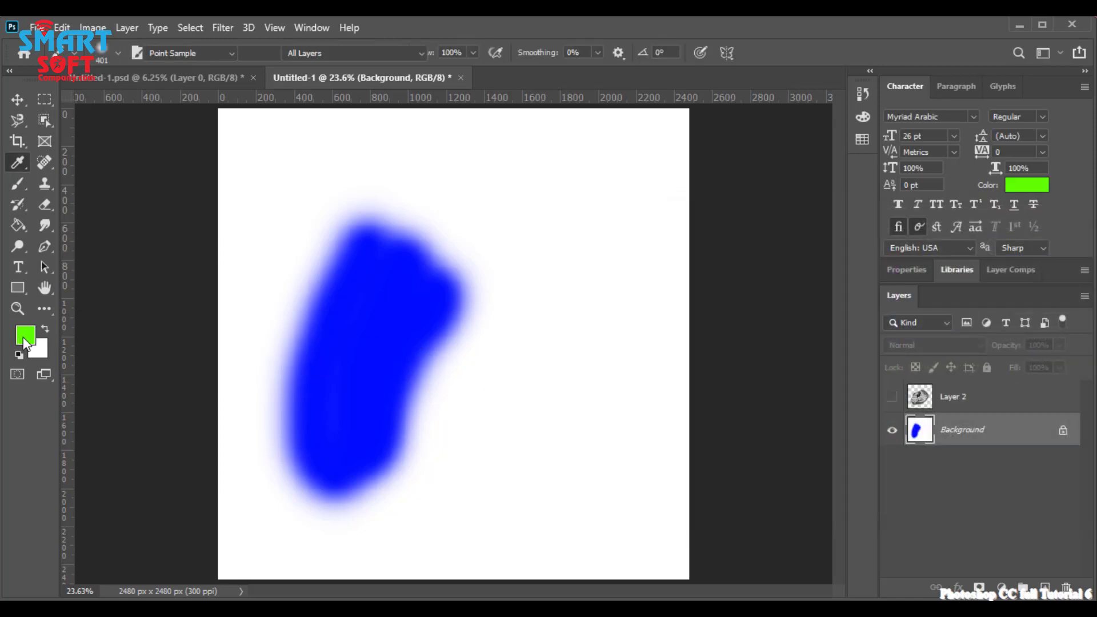
drag(734, 399, 874, 275)
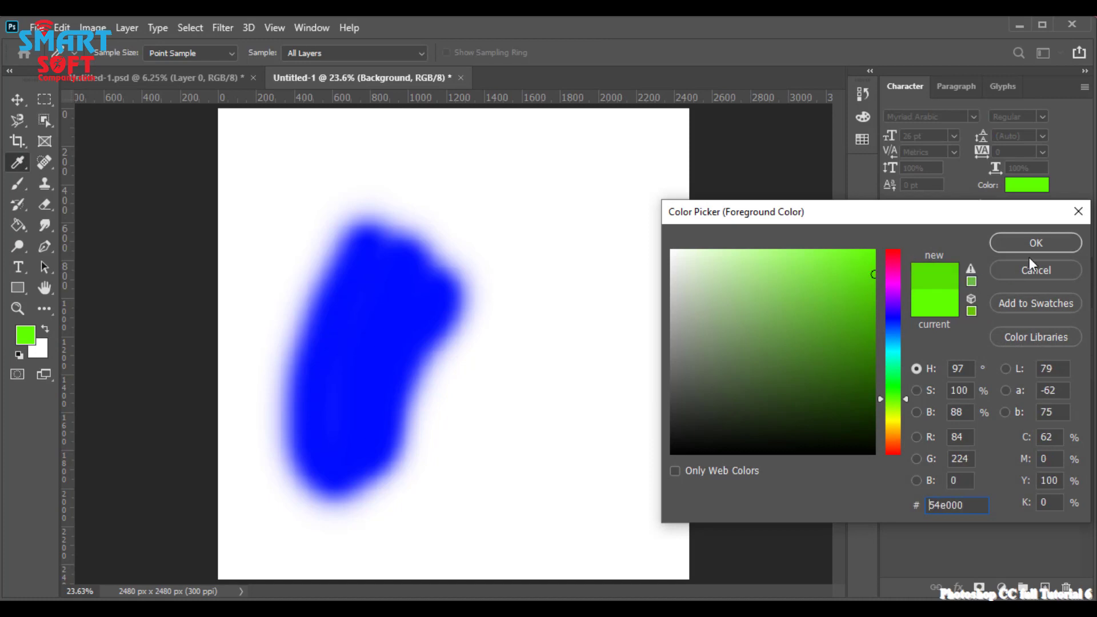
click(1043, 245)
mouse_move(463, 269)
mouse_down()
mouse_move(384, 350)
mouse_move(350, 488)
mouse_up()
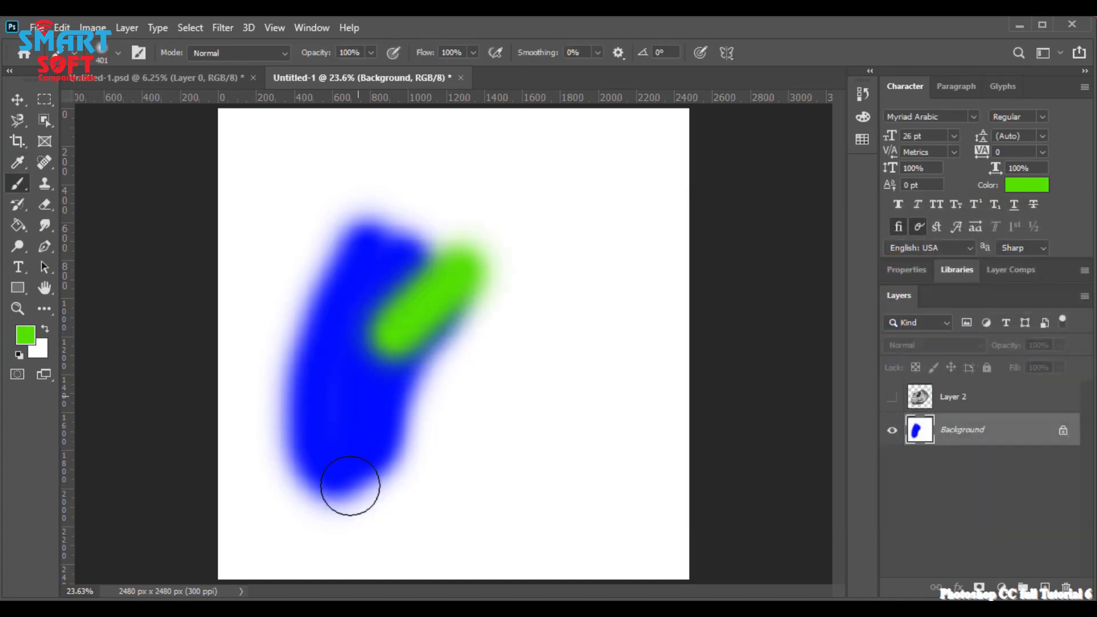
mouse_move(468, 314)
mouse_down()
mouse_move(416, 372)
mouse_move(399, 457)
mouse_up()
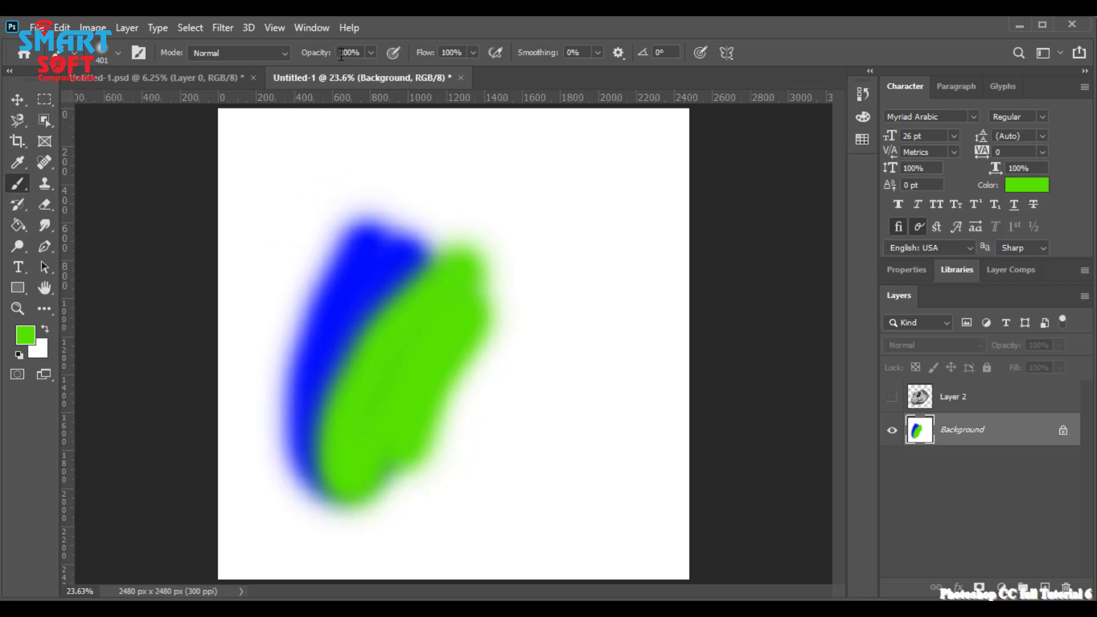
- Set the foreground colour to red, ff0012, paint a soft red stroke over the green blob, and undo the stroke
click(371, 53)
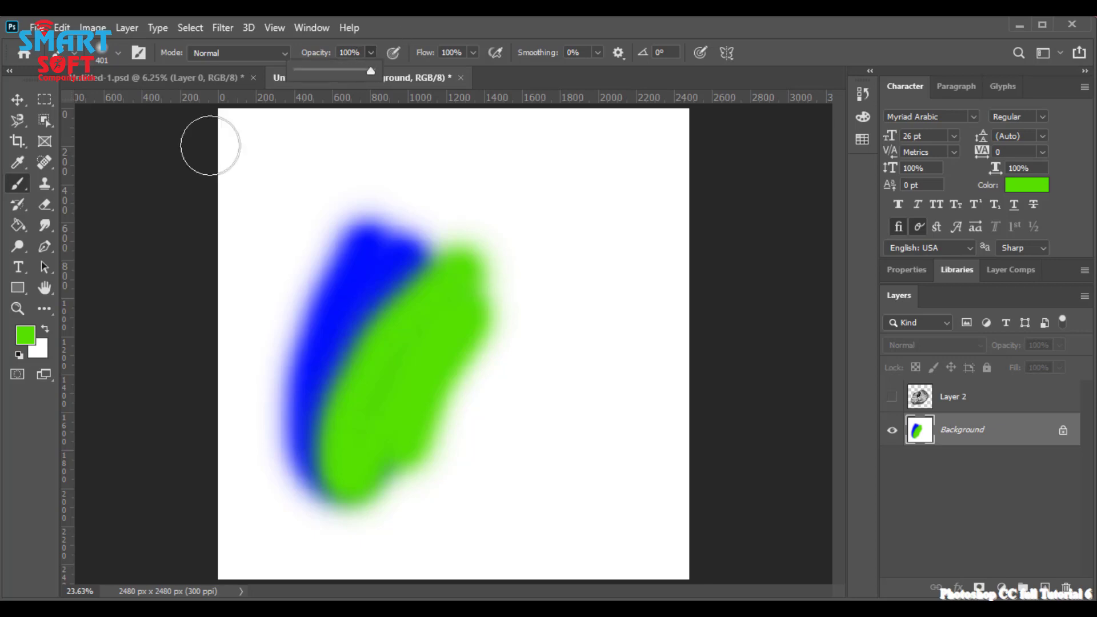
click(35, 337)
click(811, 389)
click(895, 256)
drag(897, 250, 896, 251)
drag(872, 269, 928, 235)
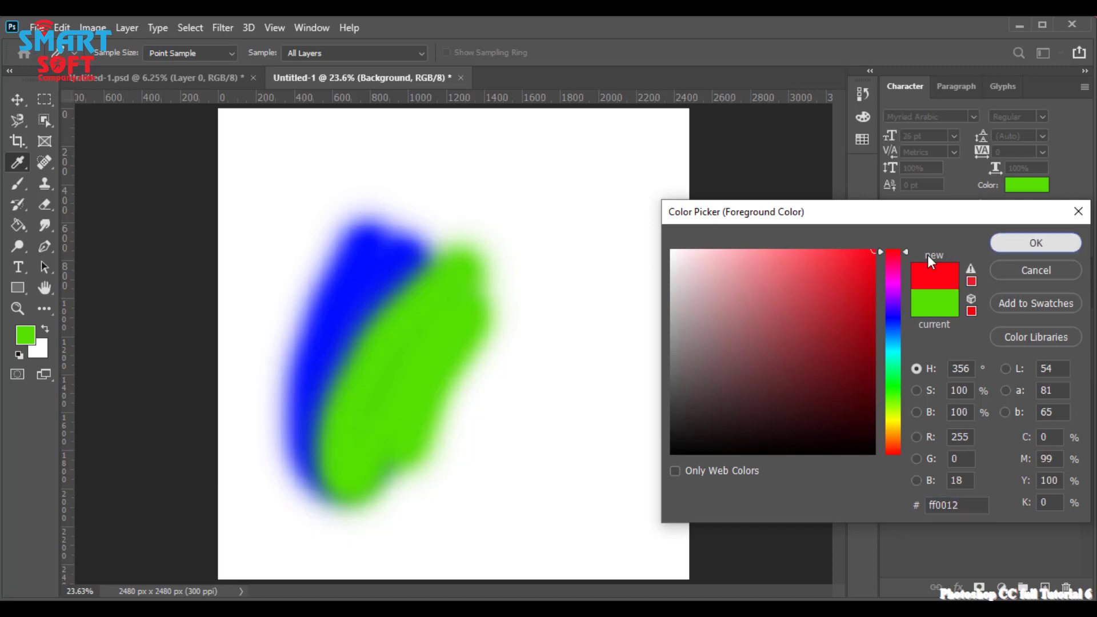
click(998, 242)
drag(512, 313, 422, 435)
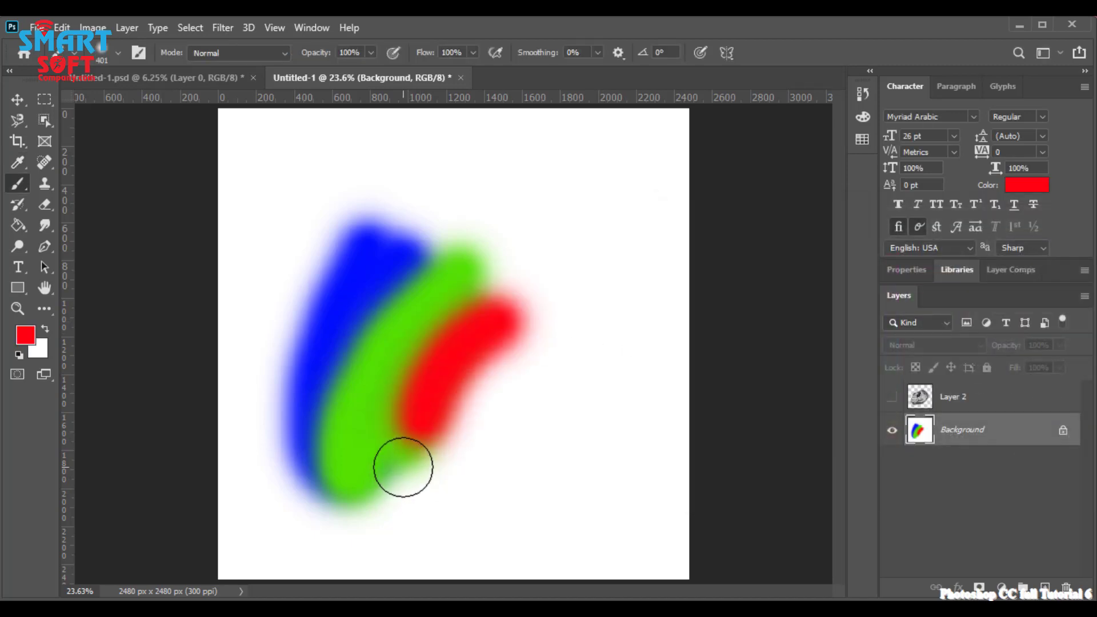
key(ctrl+z)
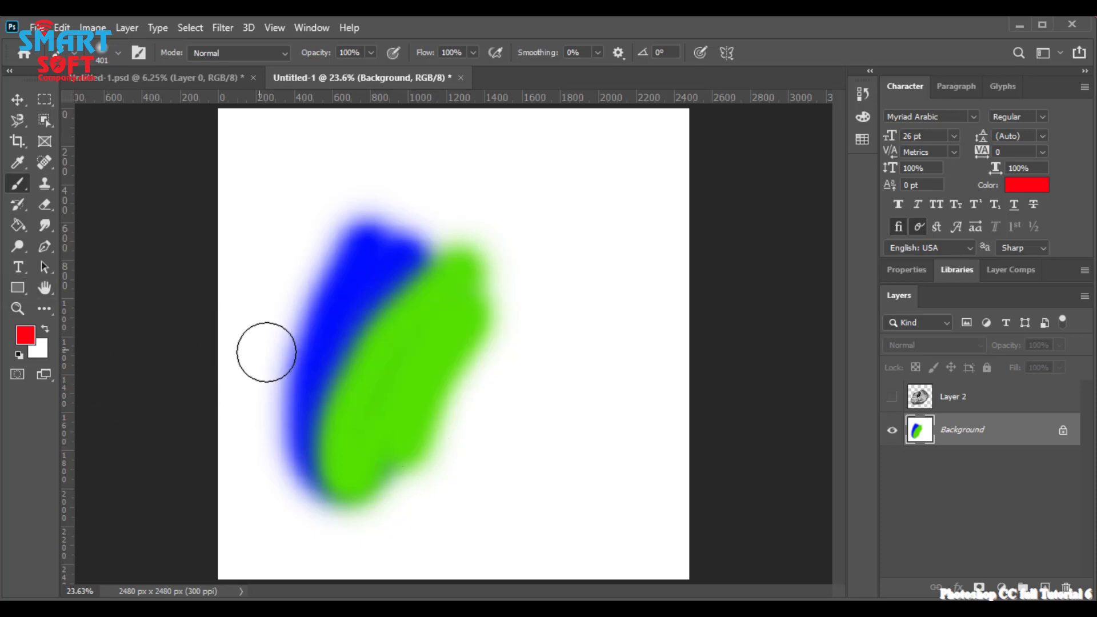
- Set the brush opacity to 17% and paint a translucent red stroke along the green blob's right edge
right_click(409, 363)
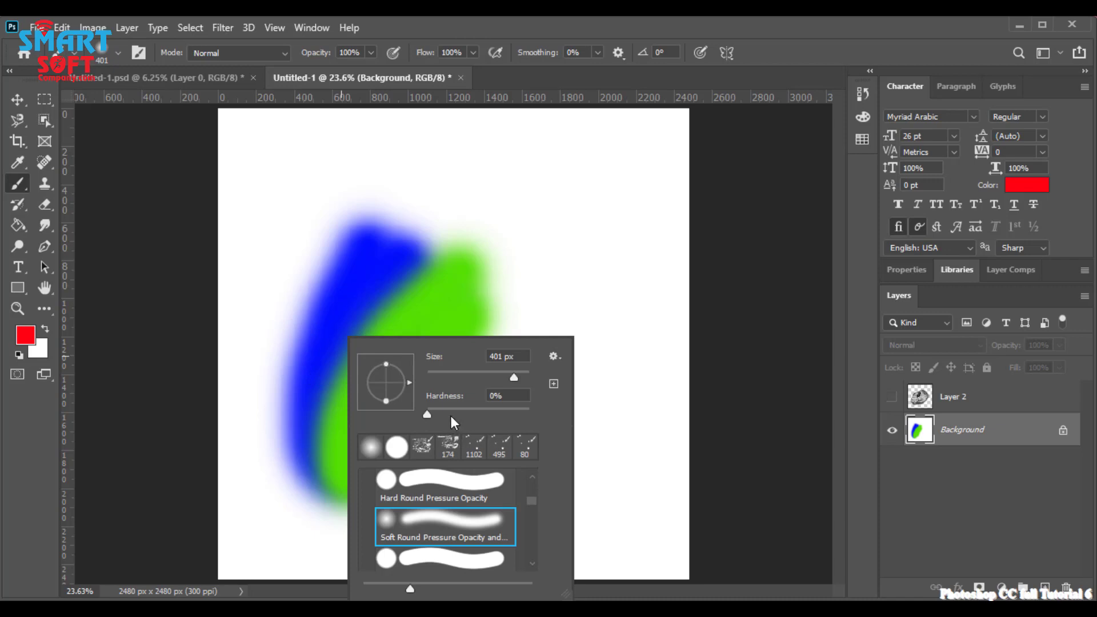
click(501, 17)
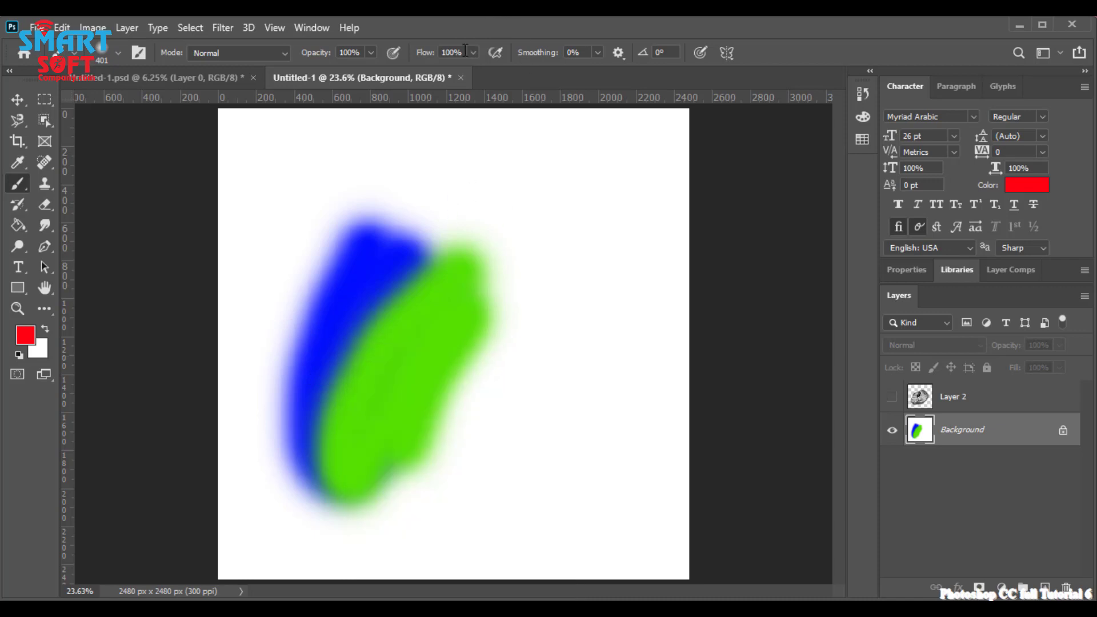
click(371, 52)
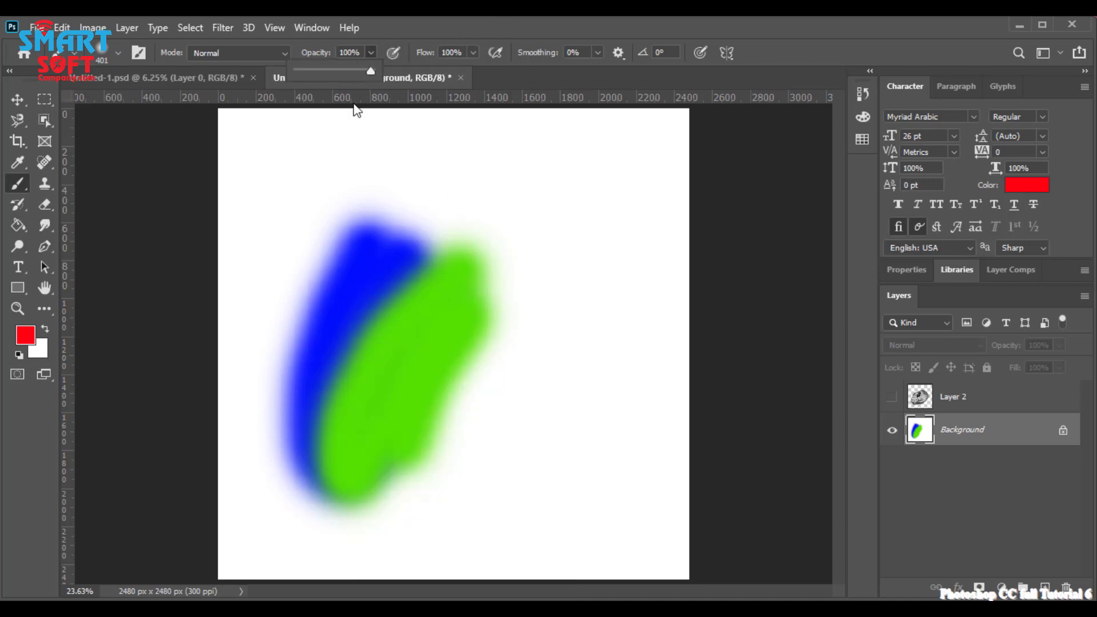
click(335, 69)
mouse_move(313, 71)
mouse_down()
mouse_move(296, 73)
mouse_move(307, 77)
mouse_up()
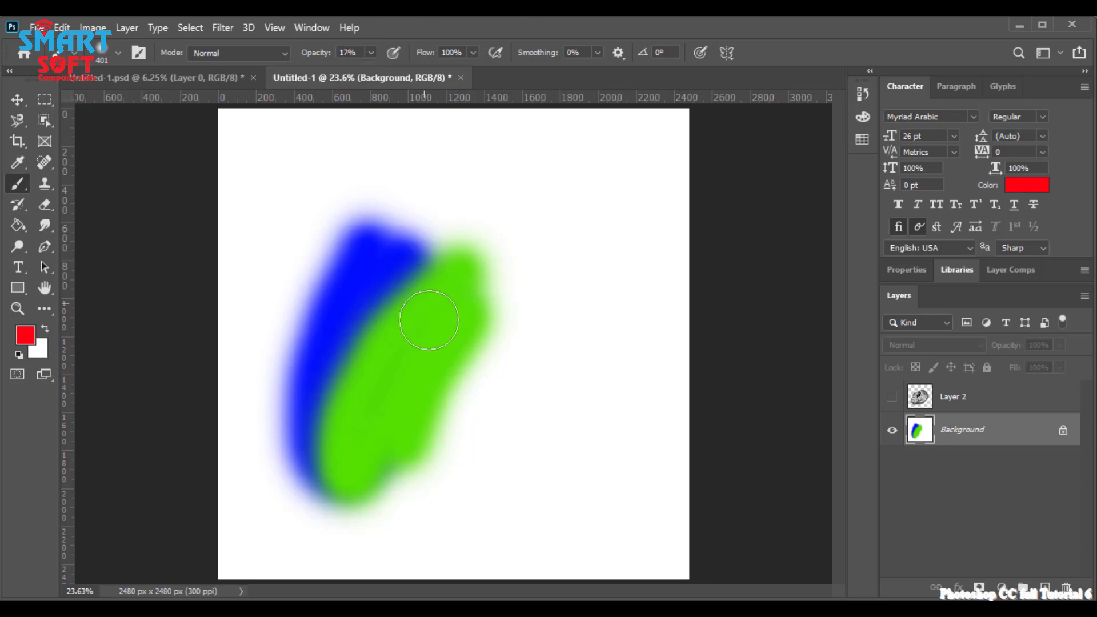
mouse_move(481, 312)
mouse_down()
mouse_move(449, 343)
mouse_move(412, 479)
mouse_move(437, 384)
mouse_move(473, 352)
mouse_move(433, 409)
mouse_move(432, 465)
mouse_move(465, 332)
mouse_move(487, 310)
mouse_move(454, 346)
mouse_up()
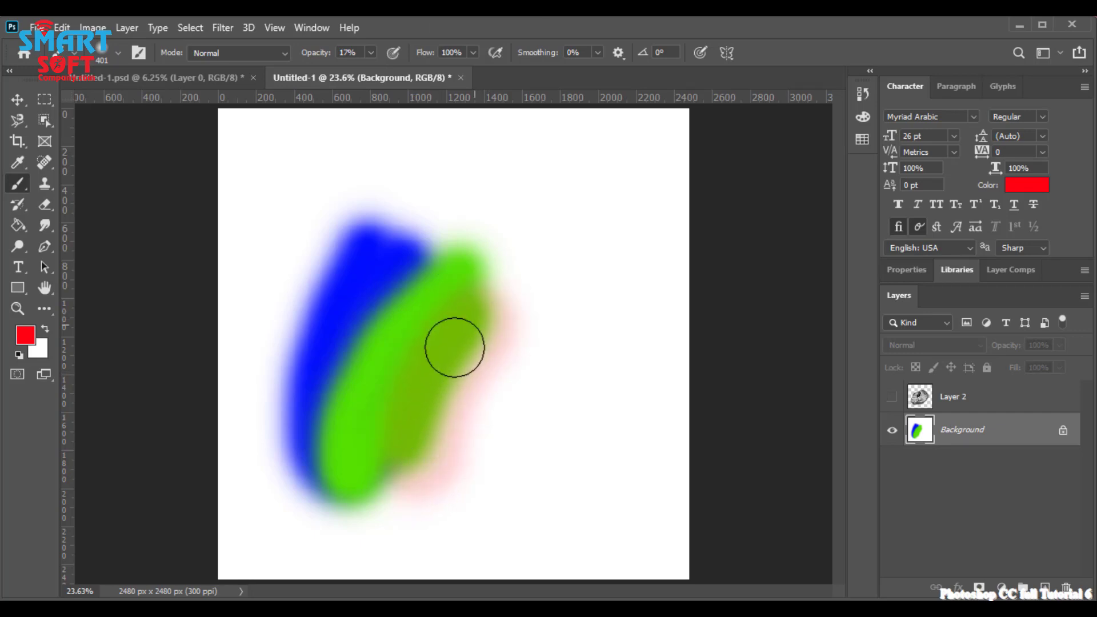
- Set the brush opacity to 47% and paint a stronger translucent red over the green and blue blobs
click(372, 52)
mouse_move(480, 314)
mouse_down()
mouse_move(380, 507)
mouse_move(480, 354)
mouse_move(387, 514)
mouse_move(463, 448)
mouse_move(419, 254)
mouse_move(344, 334)
mouse_up()
drag(323, 237, 285, 239)
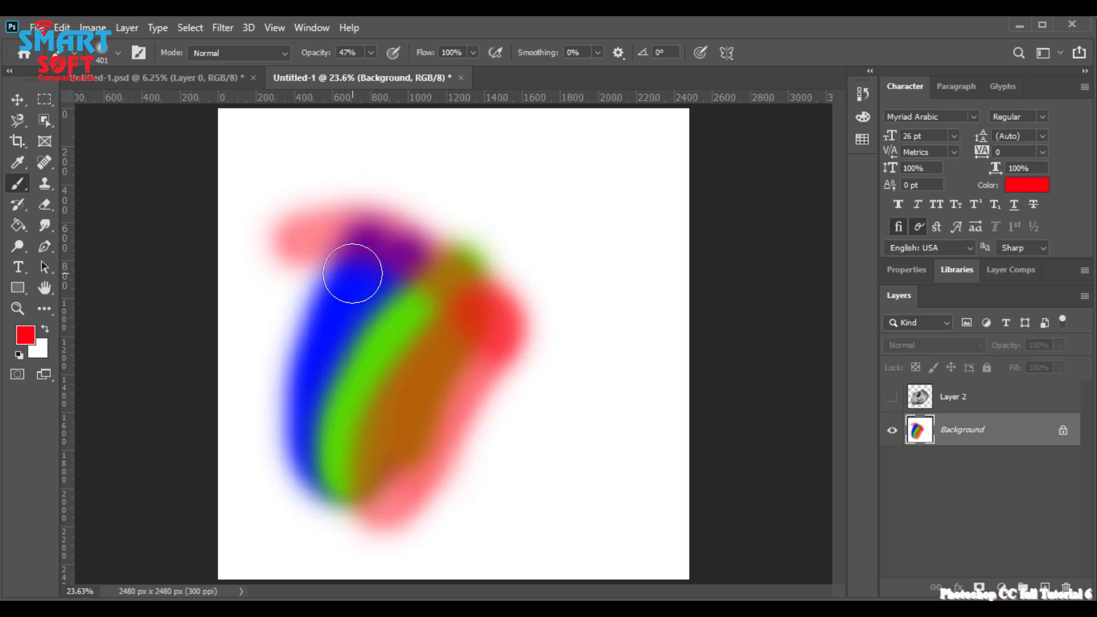
- Switch to the Move tool and undo all the brush strokes to return the Background to blank white
click(23, 104)
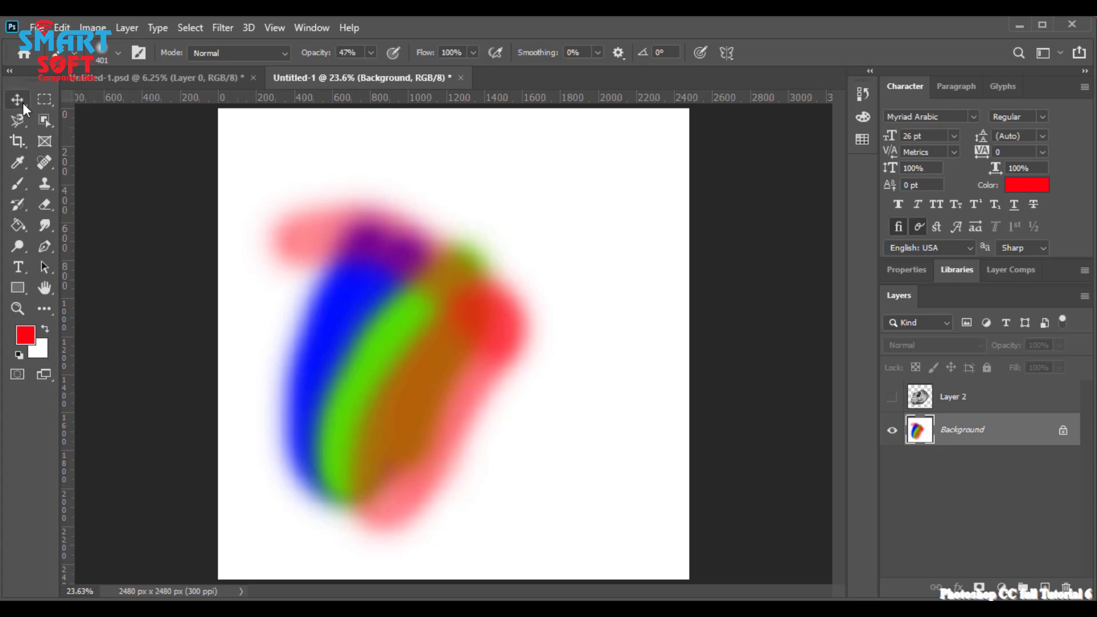
drag(542, 228, 336, 483)
click(971, 429)
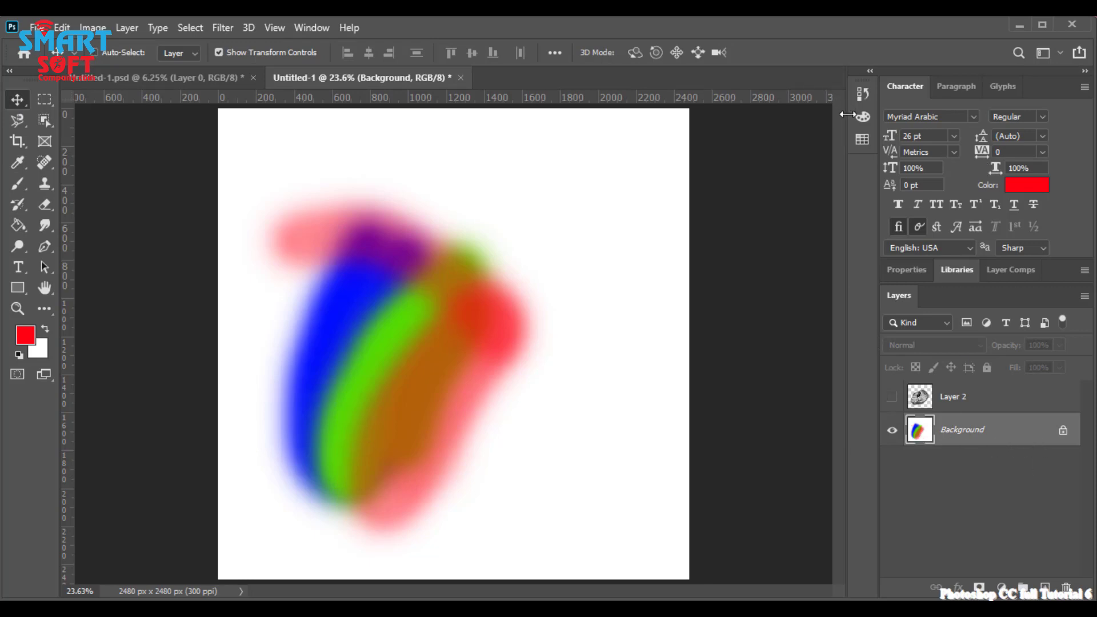
key(ctrl+alt+z)
key(ctrl+alt+z)
key(ctrl+alt+z)
key(ctrl+alt+z)
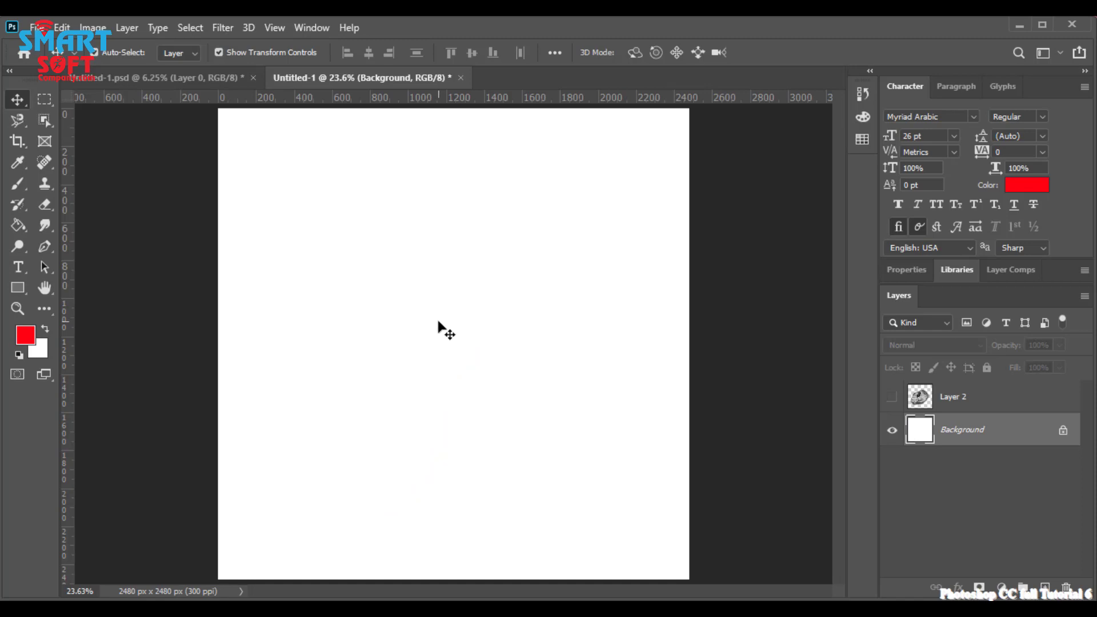
- Choose the Elliptical Marquee tool and try an elliptical selection on the blank Background
click(18, 204)
drag(43, 97, 85, 108)
drag(316, 305, 389, 412)
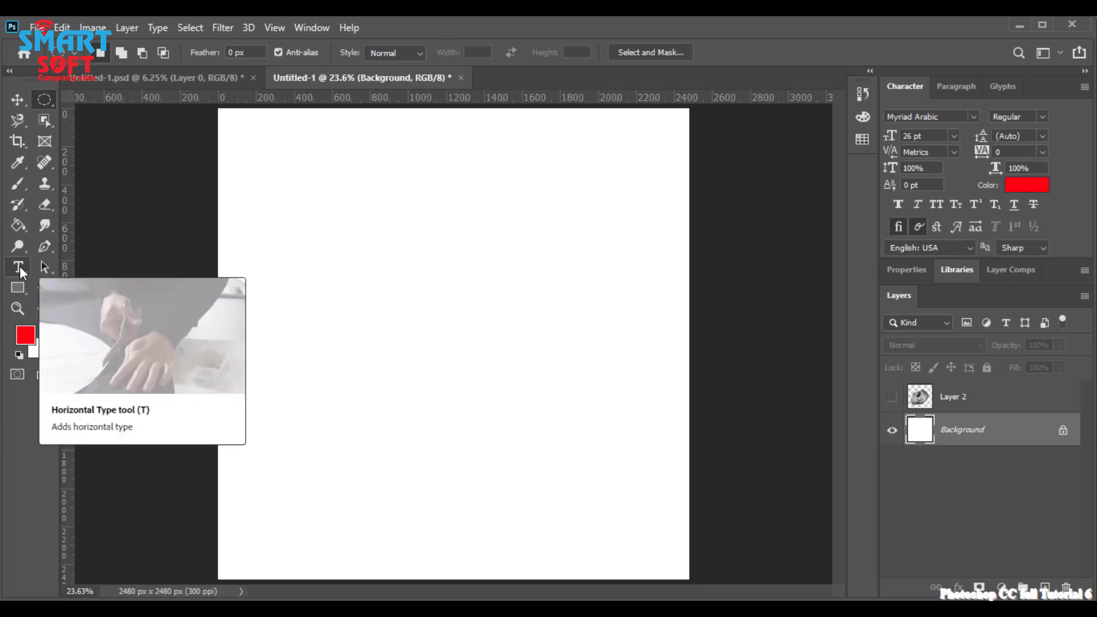
- Widen the canvas to 3834 px by 2480 px with the Crop tool
key(c)
drag(219, 344, 91, 342)
key(Return)
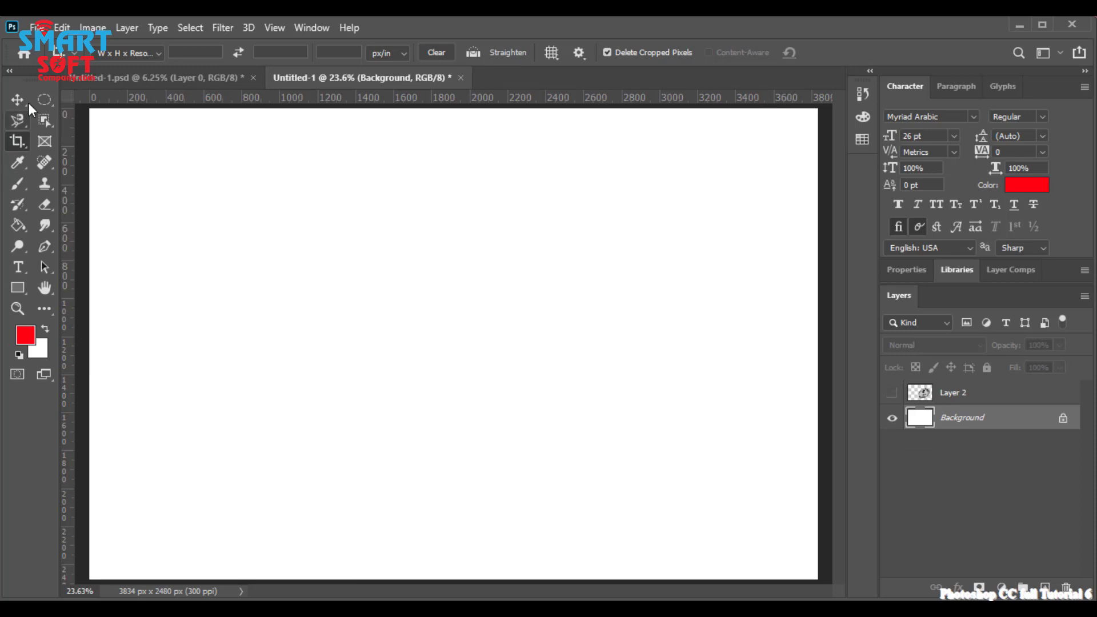
- Make a circular selection about 1305 px across and move it fully inside the left half of the canvas
click(44, 100)
drag(161, 345, 270, 423)
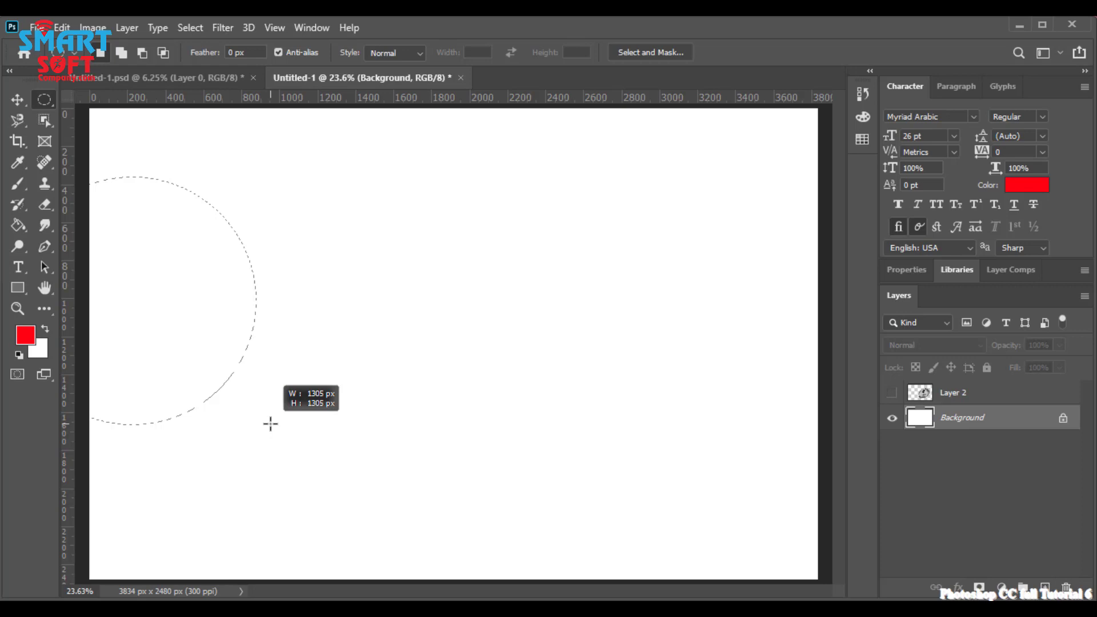
drag(271, 423, 270, 423)
drag(164, 304, 259, 330)
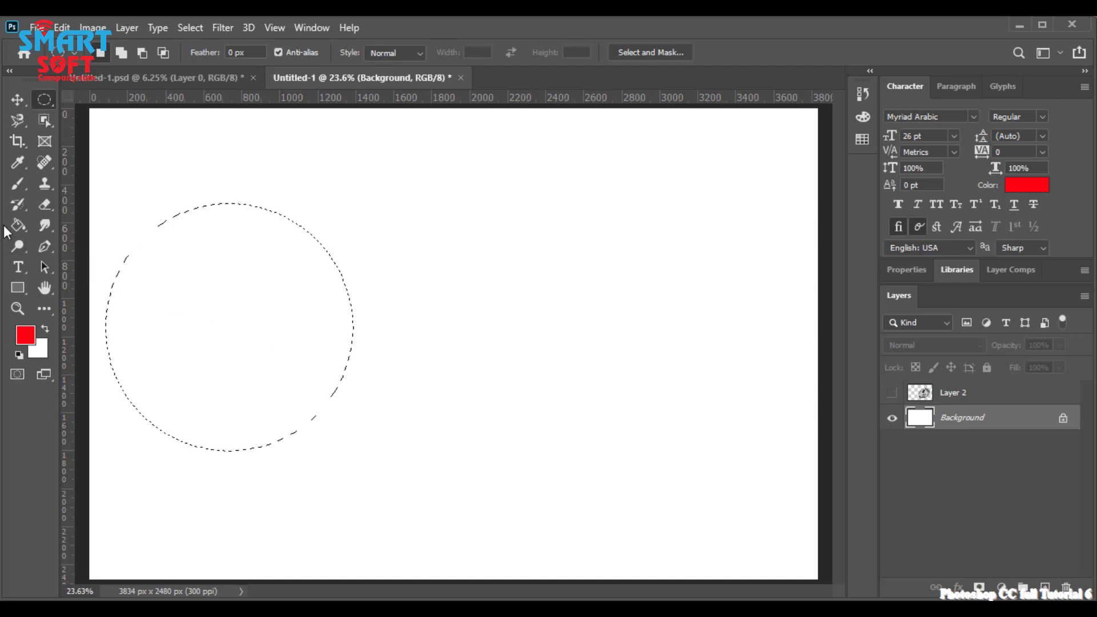
- Set the soft round brush size to 1200 px for the Brush tool
click(12, 184)
right_click(348, 308)
click(435, 307)
drag(433, 308, 427, 308)
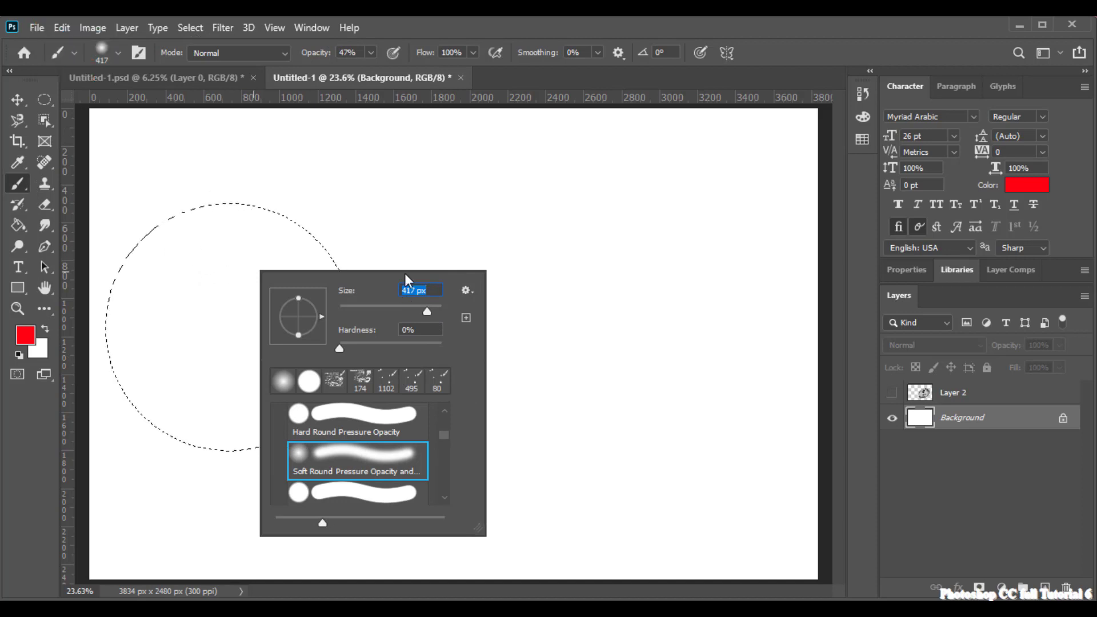
drag(429, 312, 431, 312)
drag(430, 312, 434, 315)
text(1200)
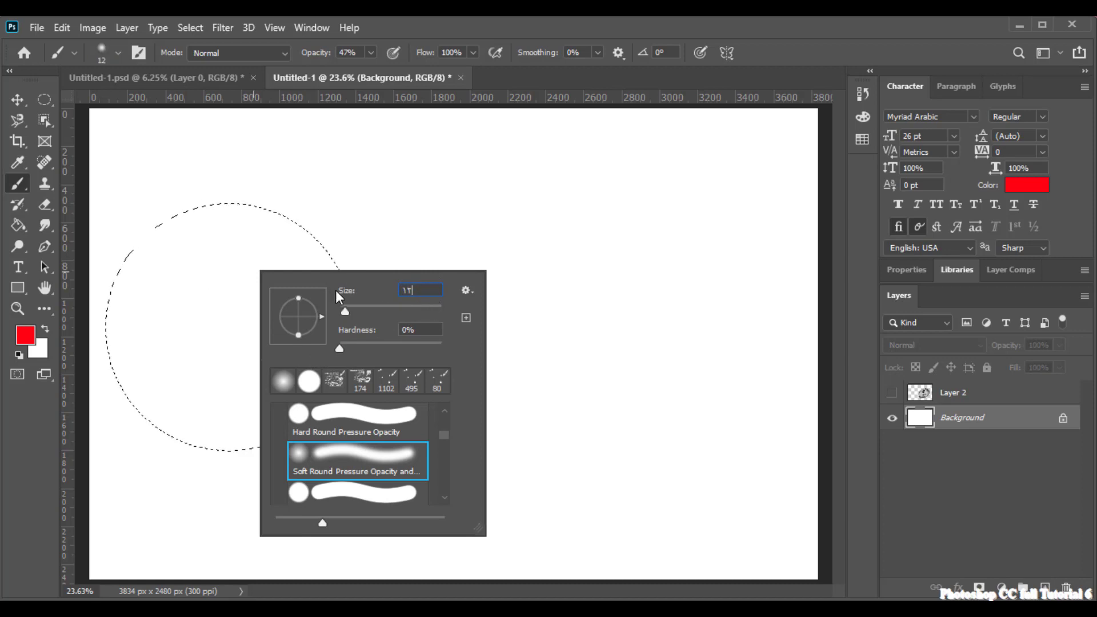
key(Return)
- Try red shading inside the circular selection, undo it, and set the foreground colour to black, 000000
mouse_move(357, 264)
mouse_down()
mouse_move(380, 314)
mouse_move(324, 424)
mouse_move(237, 448)
mouse_move(153, 423)
mouse_move(135, 383)
mouse_move(121, 266)
mouse_move(179, 241)
mouse_move(296, 274)
mouse_up()
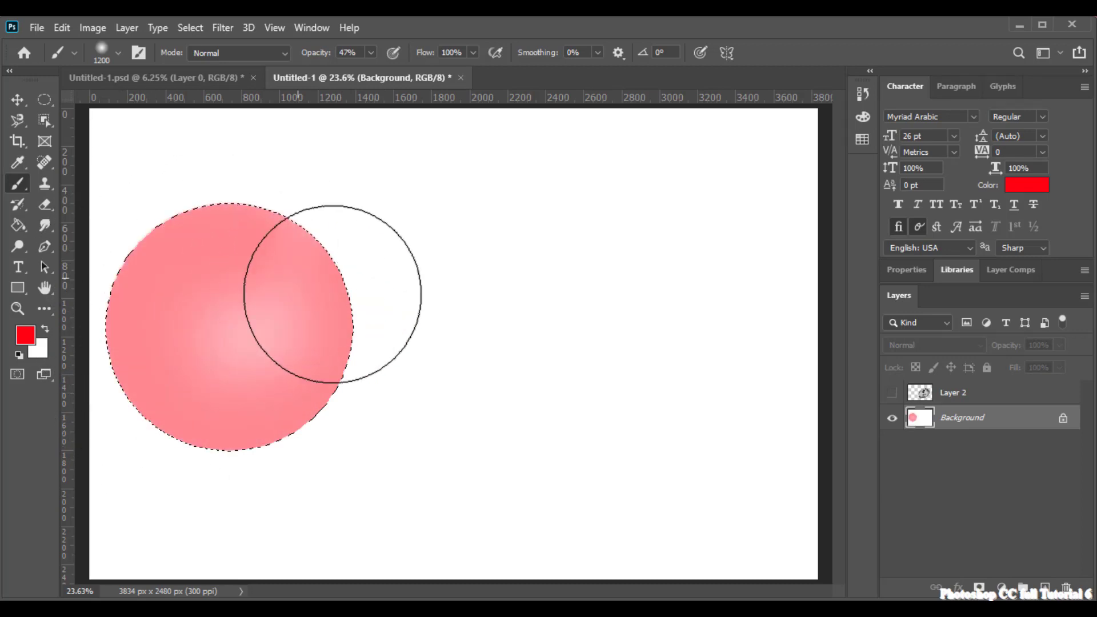
key(ctrl+z)
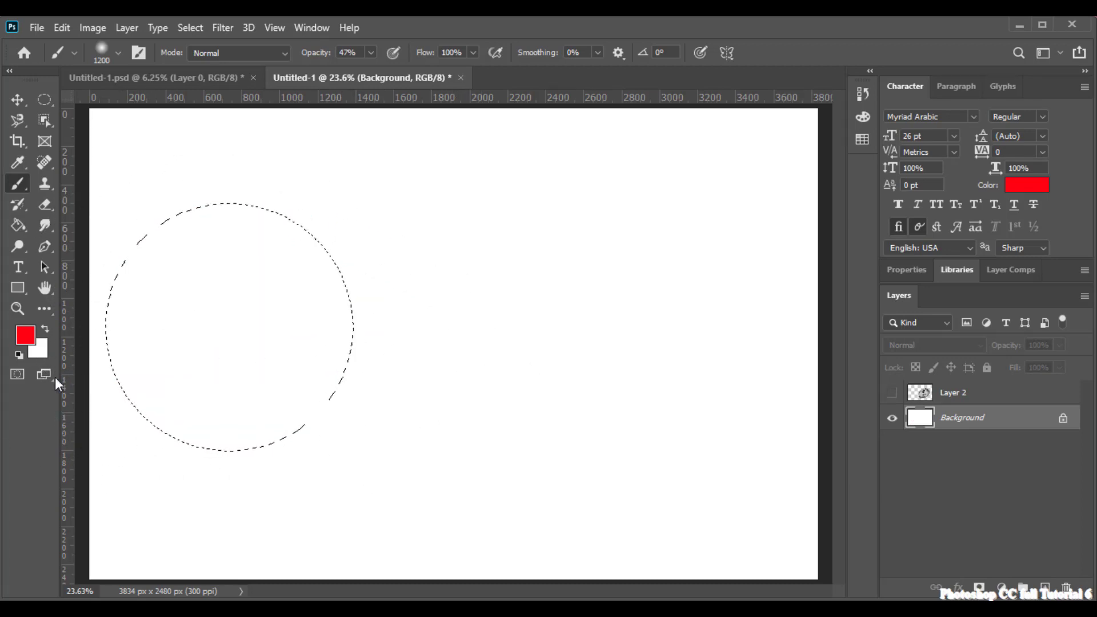
click(25, 337)
drag(720, 440, 719, 542)
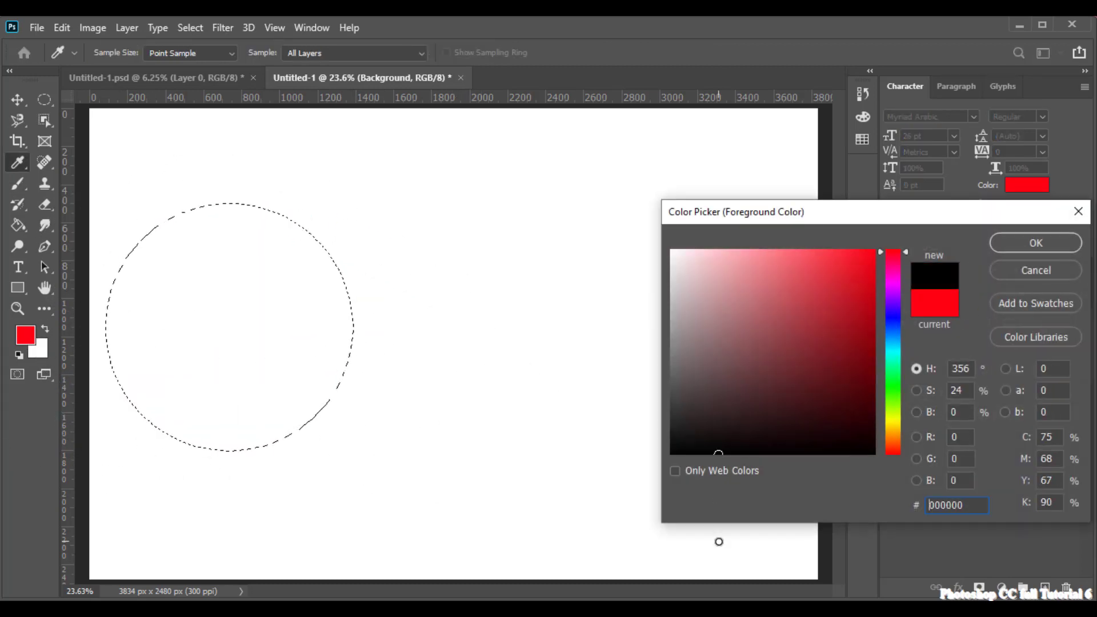
click(1006, 242)
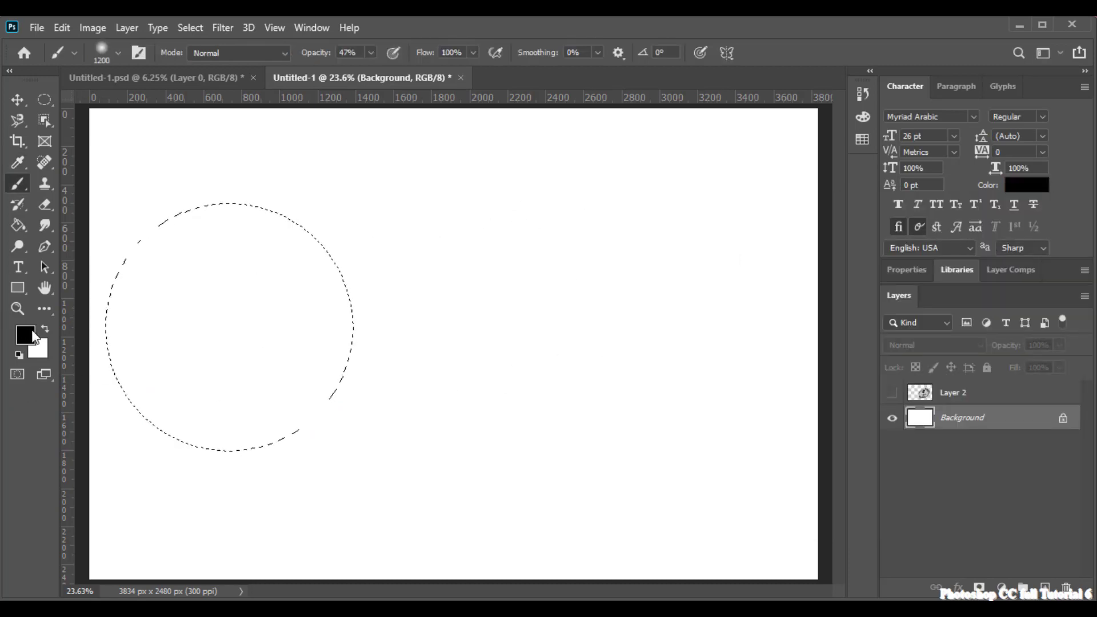
- Shade the circle's lower-right side in black at 47% opacity, and paint over it with the brush opacity at 100%
mouse_move(365, 326)
mouse_down()
mouse_move(303, 430)
mouse_move(217, 462)
mouse_up()
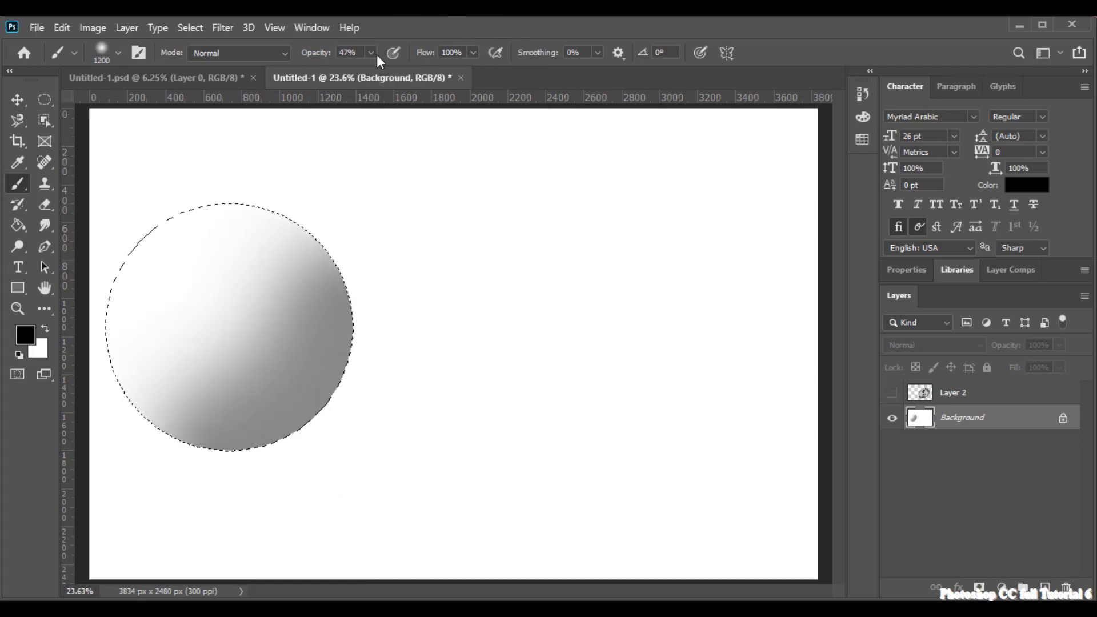
drag(372, 71, 517, 22)
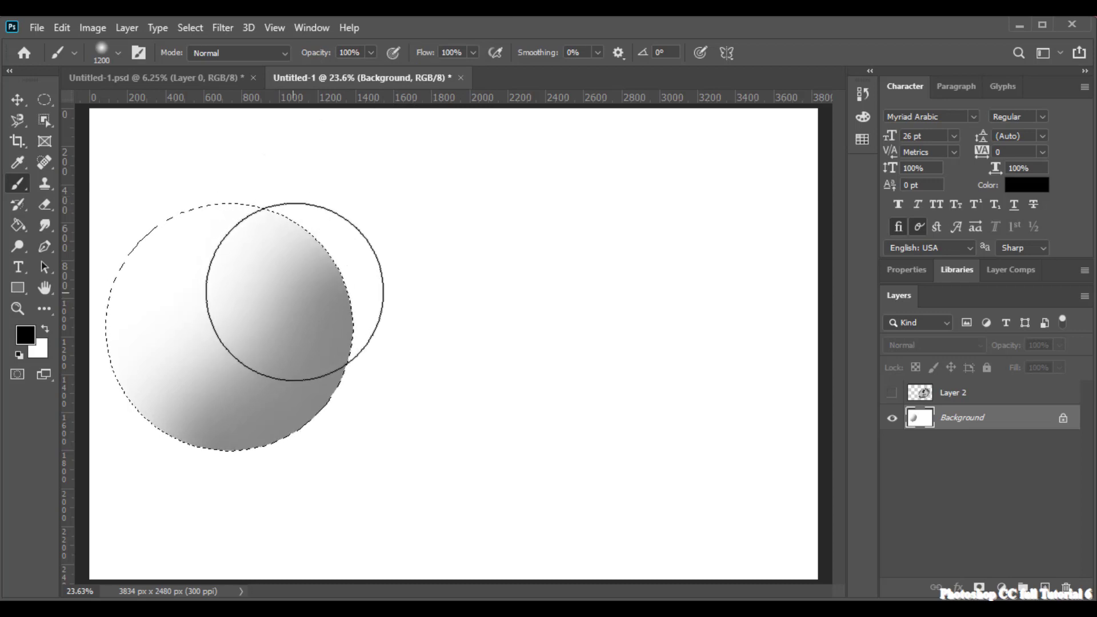
mouse_move(318, 294)
mouse_down()
mouse_move(333, 380)
mouse_move(171, 392)
mouse_move(160, 241)
mouse_move(343, 311)
mouse_move(360, 335)
mouse_up()
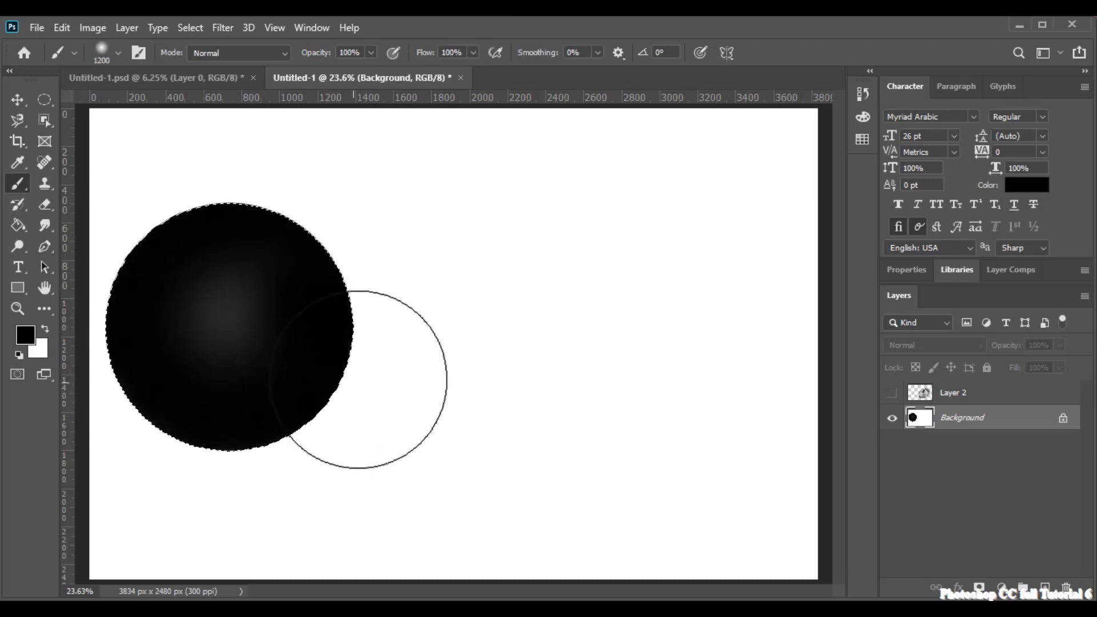
- Undo all the black painting inside the circular selection
key(ctrl+z)
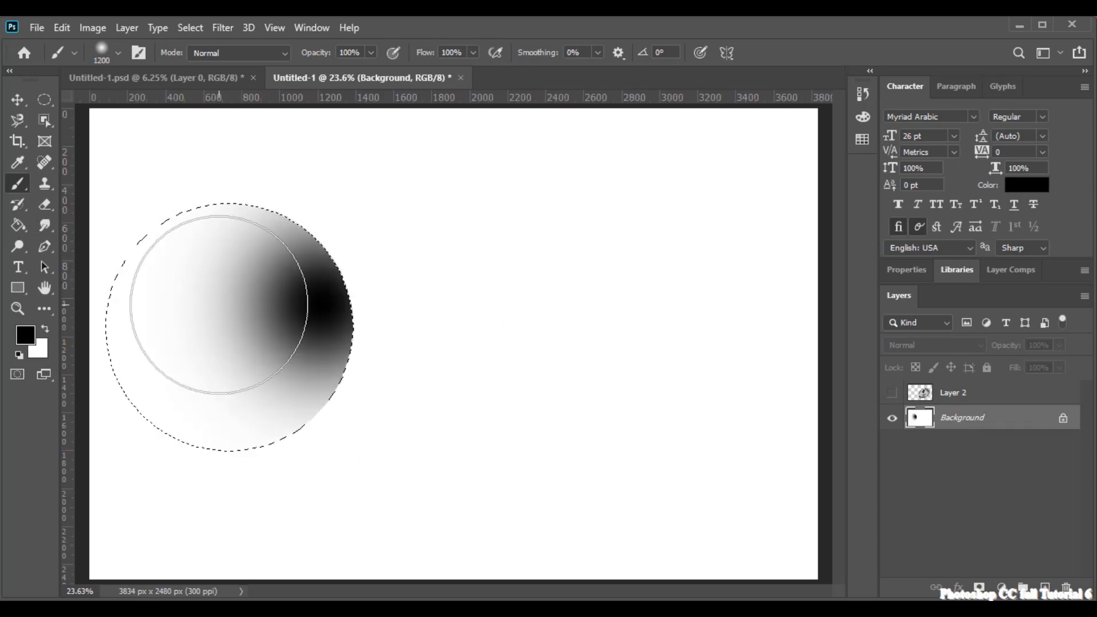
key(ctrl+minus)
key(ctrl+minus)
key(ctrl+z)
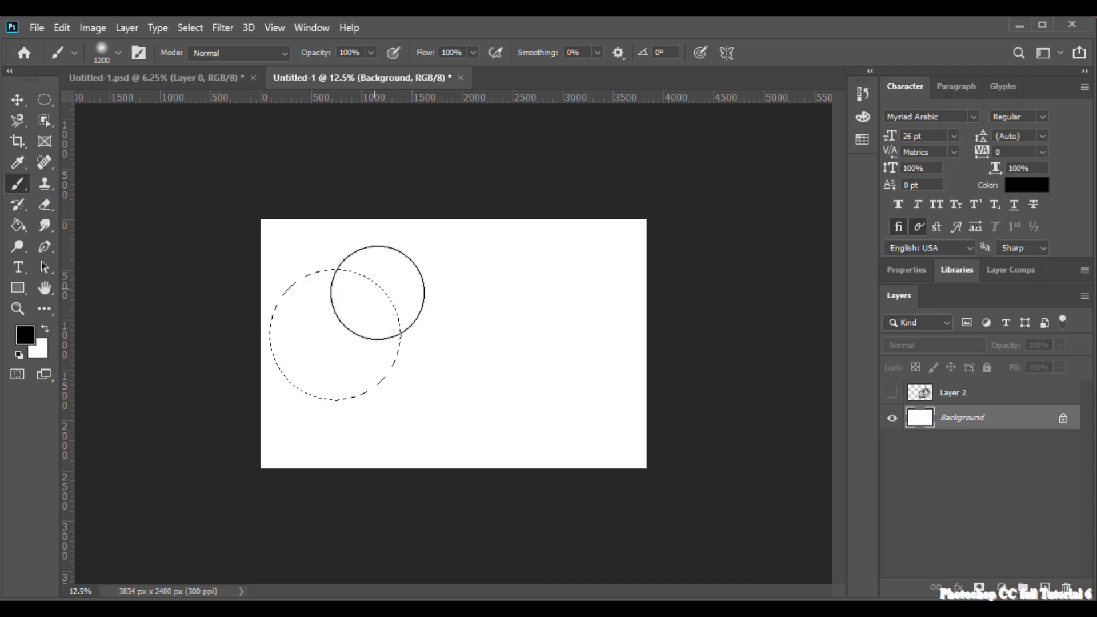
- Shade the circular selection into a ball by painting black around its edge at 100% opacity, leaving a grey highlight in the centre
mouse_move(256, 331)
mouse_down()
mouse_move(353, 433)
mouse_move(433, 380)
mouse_move(438, 299)
mouse_move(321, 240)
mouse_move(277, 278)
mouse_move(257, 318)
mouse_move(283, 393)
mouse_move(400, 333)
mouse_move(337, 264)
mouse_move(328, 343)
mouse_up()
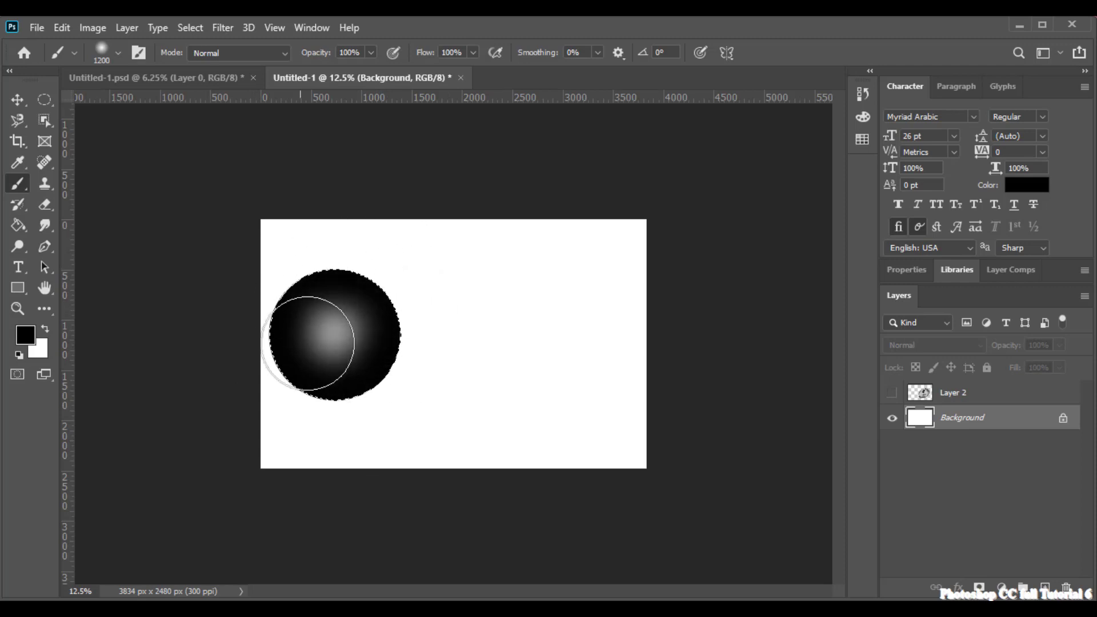
click(18, 100)
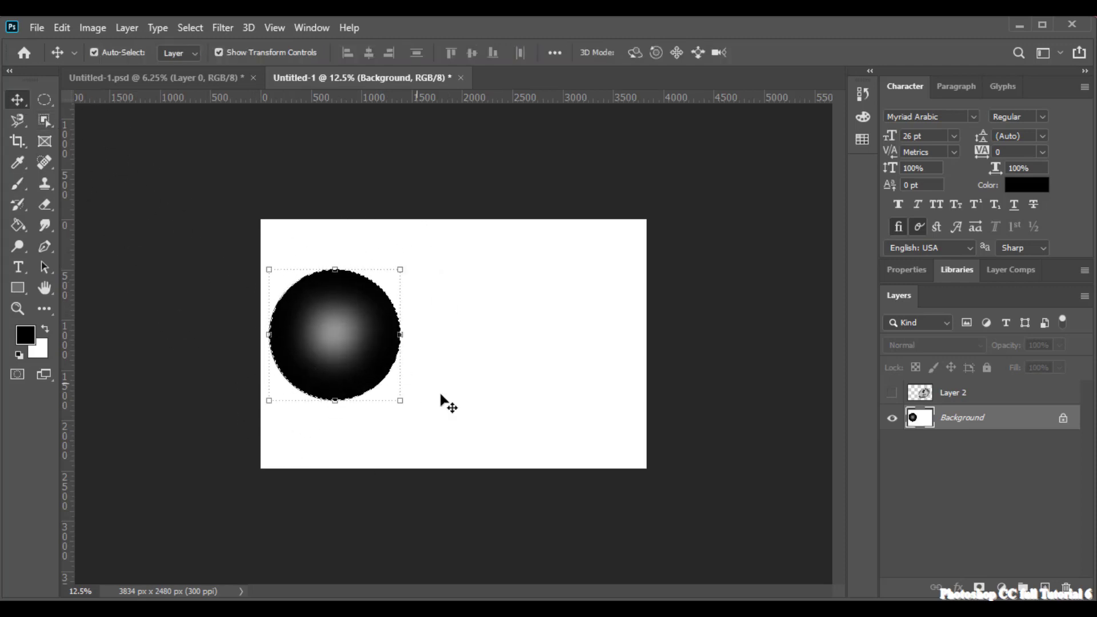
key(ctrl+plus)
key(ctrl+plus)
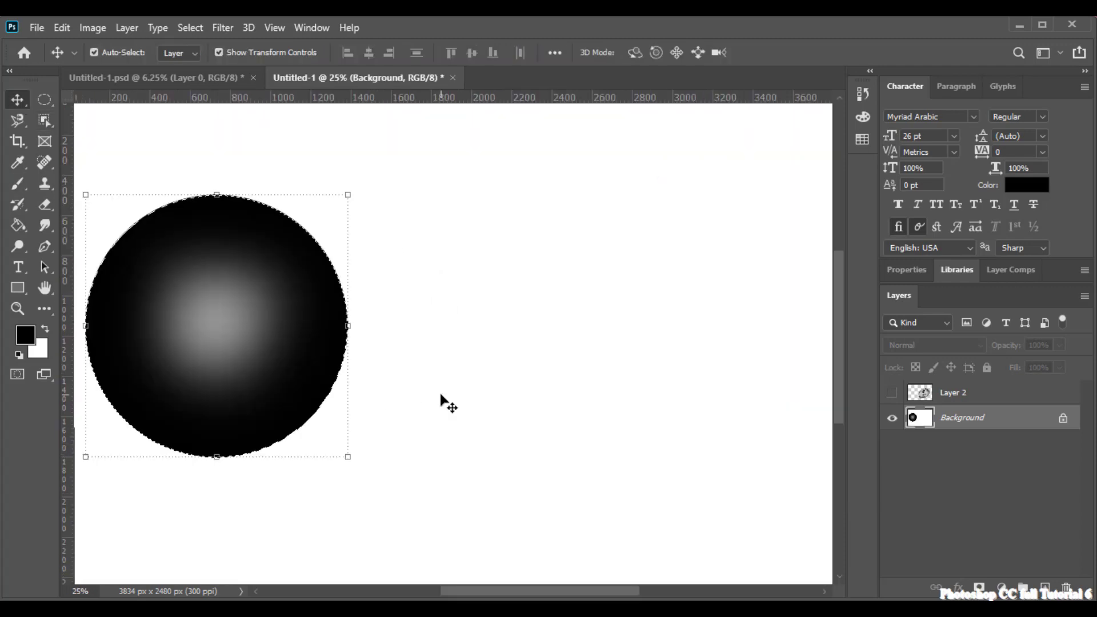
- Draw a second circular selection about 1240 px across on the blank area to the right of the shaded ball
click(39, 99)
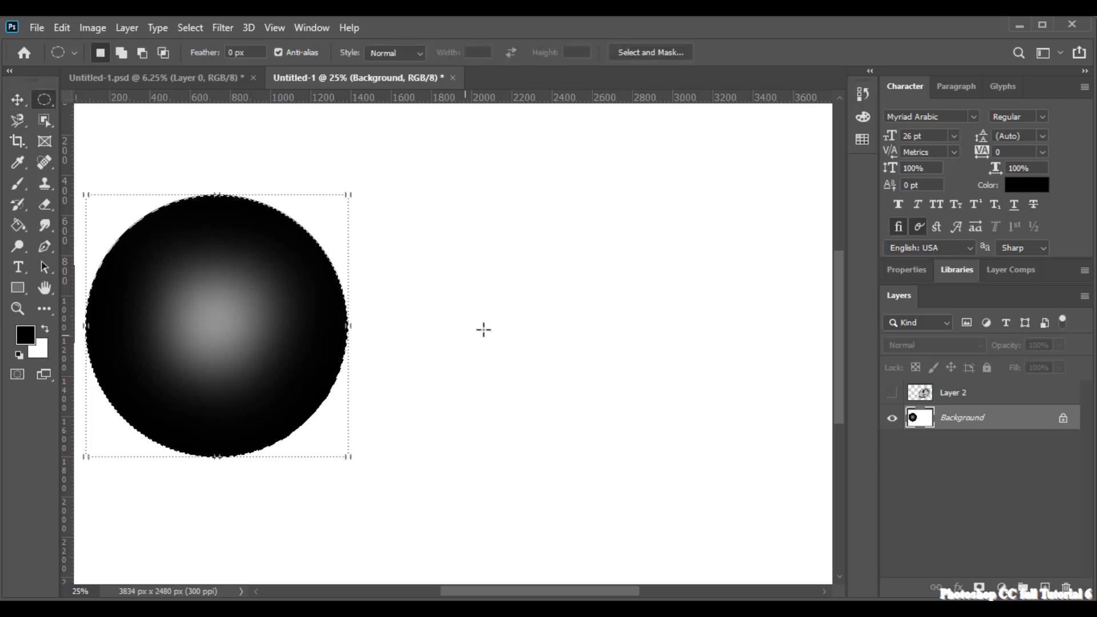
drag(633, 346, 811, 497)
key(Return)
drag(519, 259, 645, 377)
drag(558, 314, 658, 331)
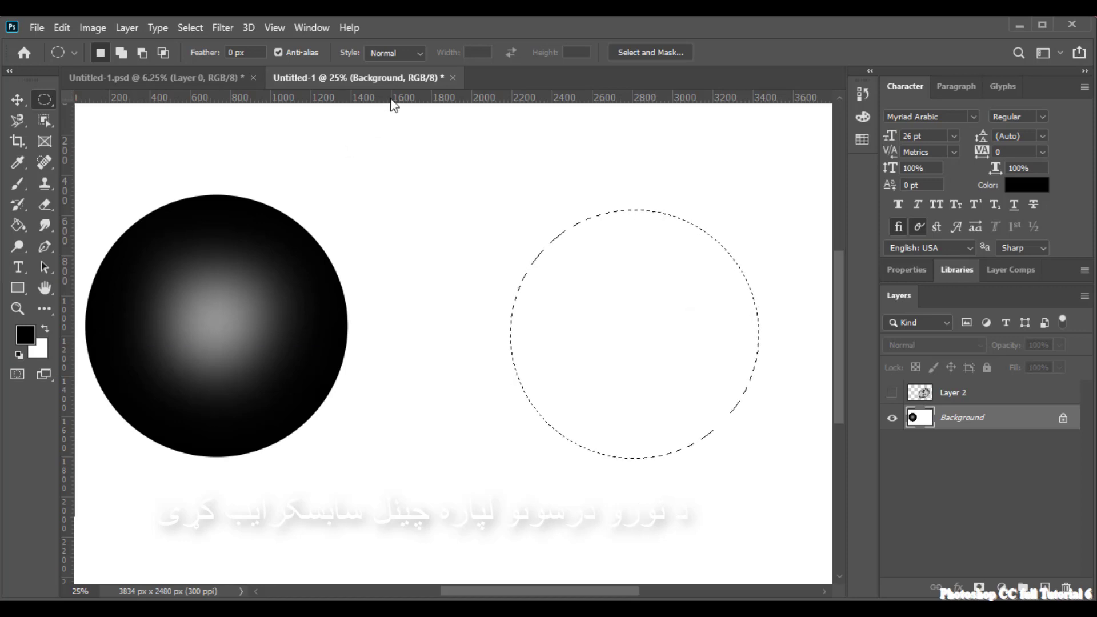
- Set the Brush tool's flow to 1% and paint a faint black tint inside the second circular selection
click(16, 187)
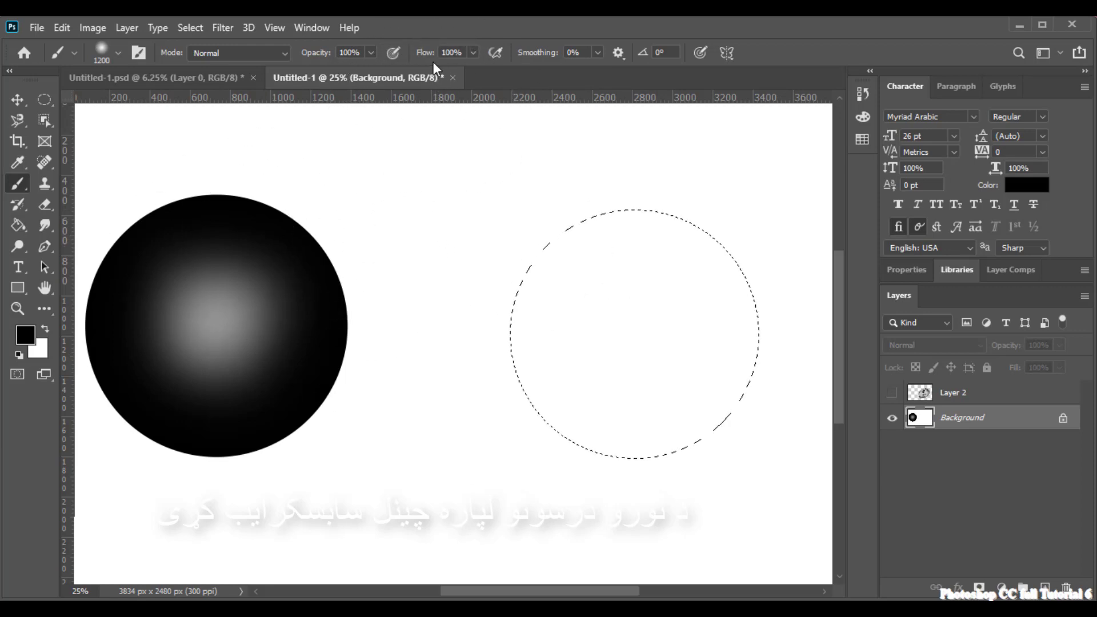
click(473, 52)
drag(469, 67, 307, 67)
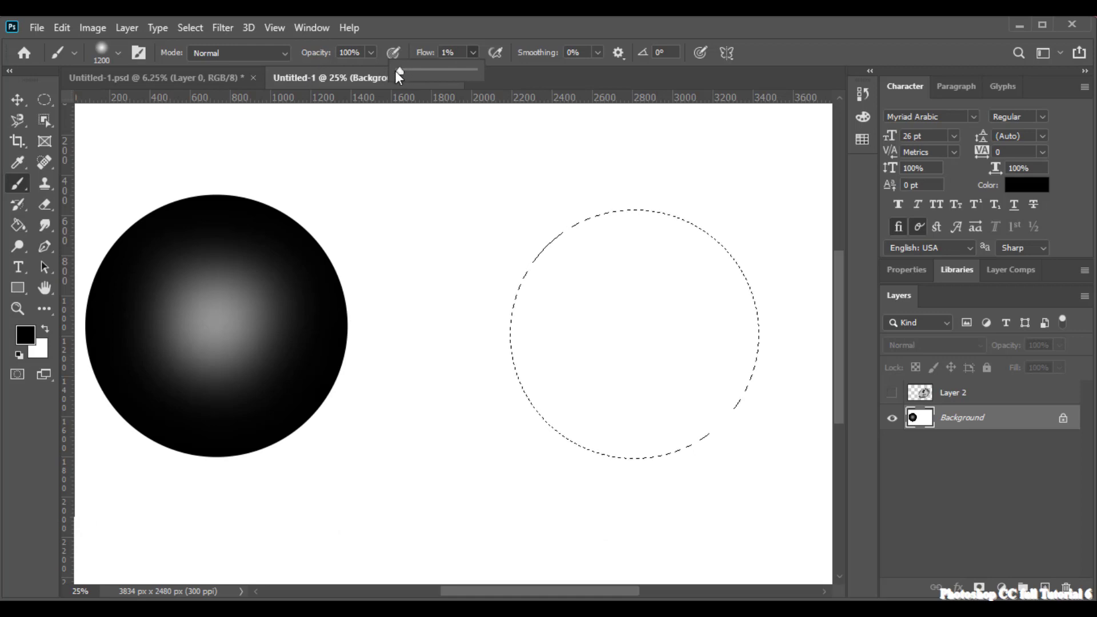
mouse_move(594, 213)
mouse_down()
mouse_move(545, 271)
mouse_move(653, 405)
mouse_move(733, 396)
mouse_move(613, 313)
mouse_move(605, 327)
mouse_move(498, 303)
mouse_up()
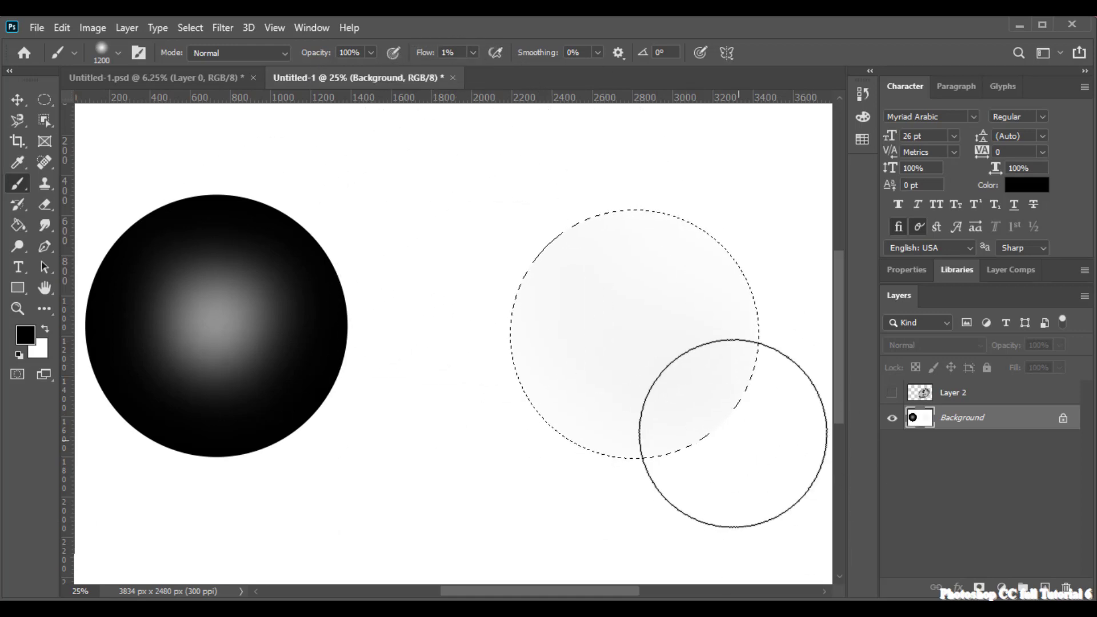
- Try painting the second circle in black at 67% flow, and undo that stroke
click(472, 52)
drag(496, 70, 524, 71)
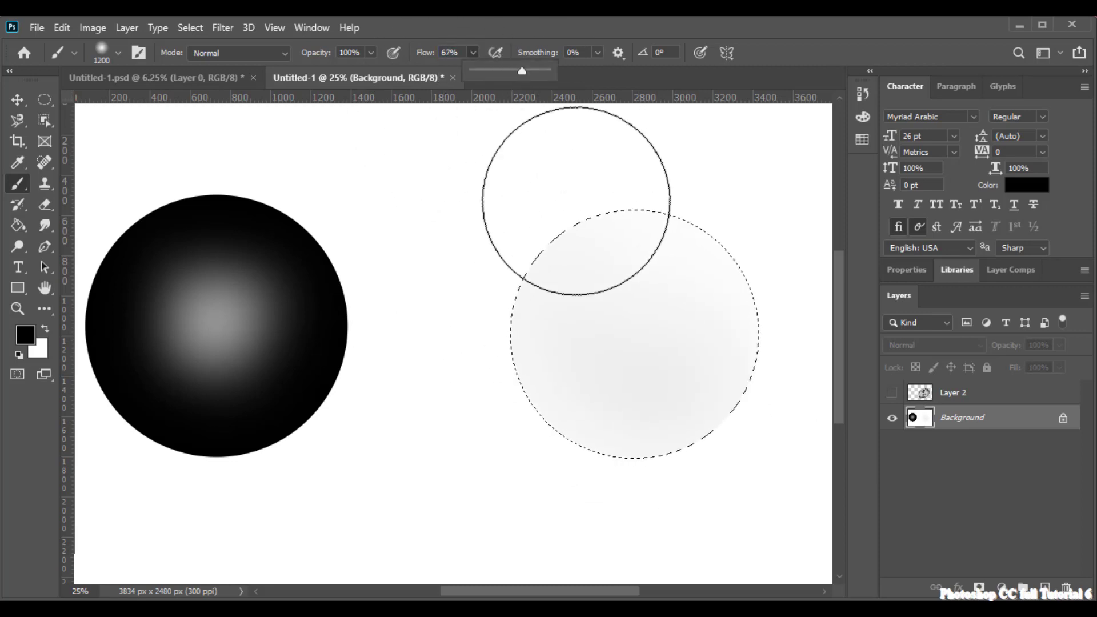
mouse_move(550, 298)
mouse_down()
mouse_move(680, 423)
mouse_move(723, 399)
mouse_move(710, 205)
mouse_move(595, 269)
mouse_up()
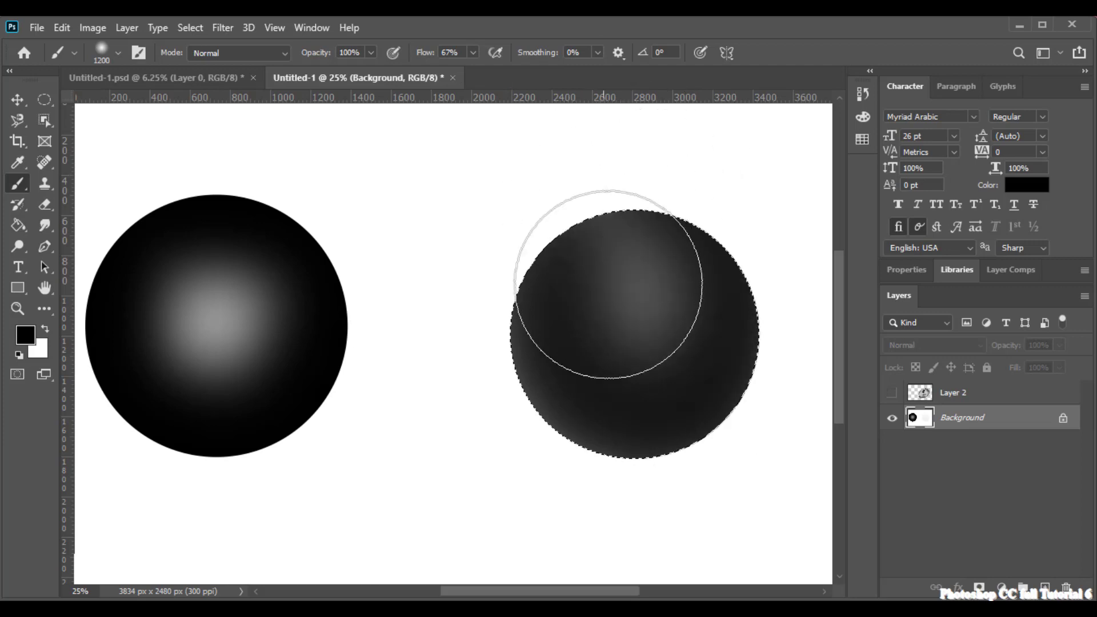
key(ctrl+z)
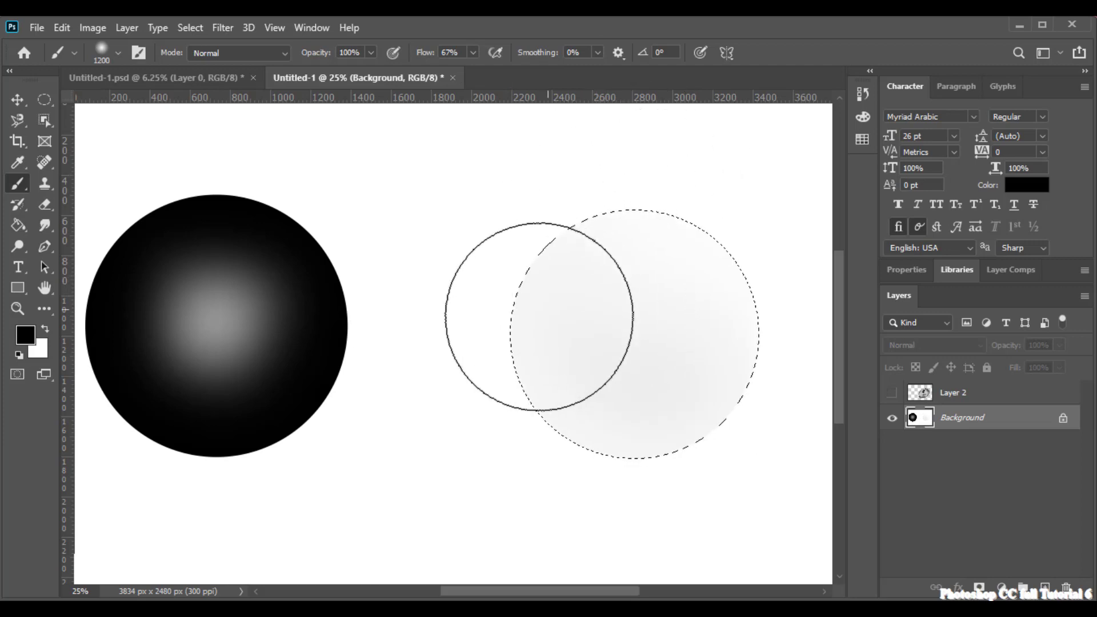
- Shade around the second circle's edge in black with a 464 px soft brush at 49% flow
right_click(537, 314)
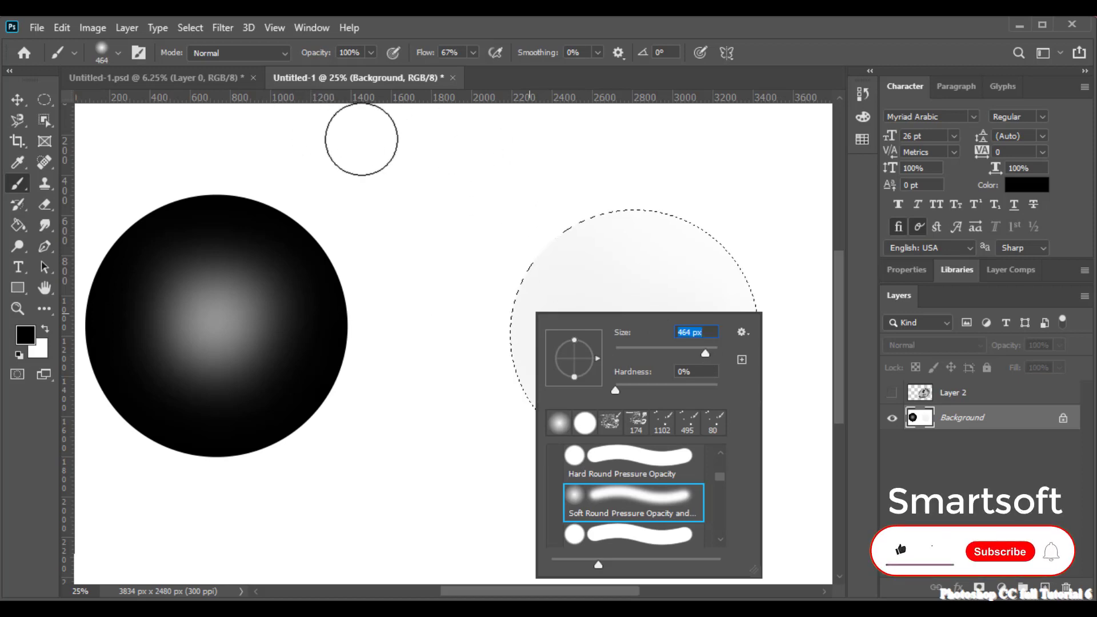
click(471, 52)
click(473, 52)
click(459, 72)
mouse_move(537, 274)
mouse_down()
mouse_move(527, 364)
mouse_move(580, 436)
mouse_move(688, 430)
mouse_move(726, 390)
mouse_move(739, 350)
mouse_move(740, 328)
mouse_move(688, 263)
mouse_move(600, 237)
mouse_move(548, 268)
mouse_move(539, 335)
mouse_up()
mouse_move(714, 274)
mouse_down()
mouse_move(715, 315)
mouse_move(602, 275)
mouse_move(566, 277)
mouse_move(535, 319)
mouse_move(554, 340)
mouse_move(692, 400)
mouse_move(595, 375)
mouse_move(577, 325)
mouse_move(620, 361)
mouse_move(685, 386)
mouse_move(688, 410)
mouse_move(618, 410)
mouse_move(578, 386)
mouse_move(548, 342)
mouse_move(555, 276)
mouse_move(621, 284)
mouse_up()
right_click(622, 285)
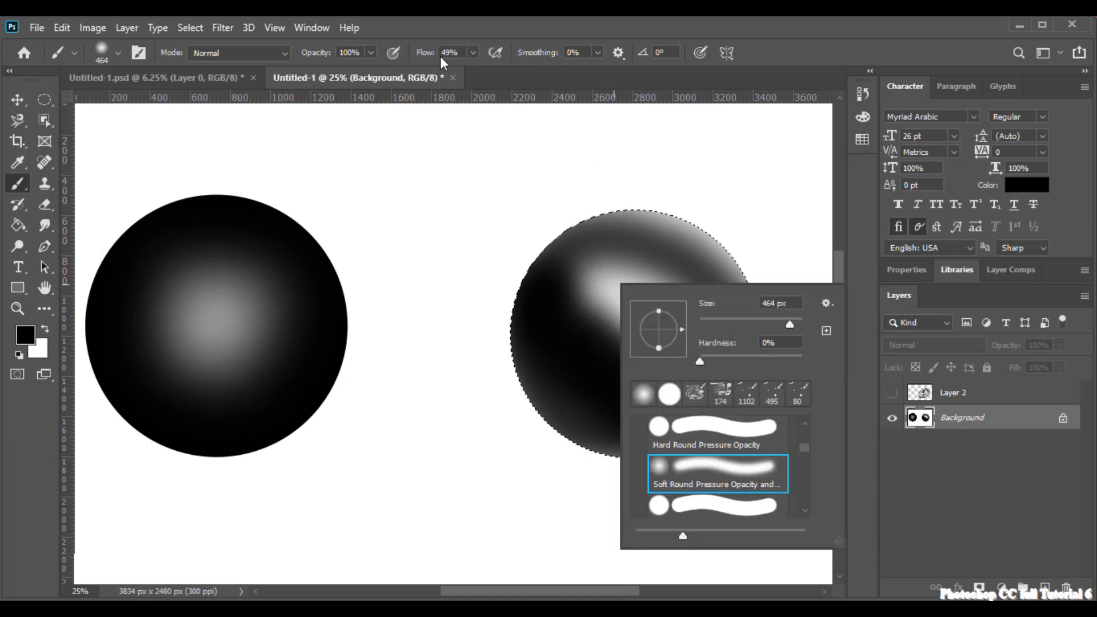
- Set the brush flow to 30% and darken the second circle's highlight and lower part
click(472, 53)
click(472, 53)
click(459, 70)
click(669, 18)
mouse_move(617, 296)
mouse_down()
mouse_move(701, 250)
mouse_move(587, 257)
mouse_move(713, 299)
mouse_move(626, 433)
mouse_up()
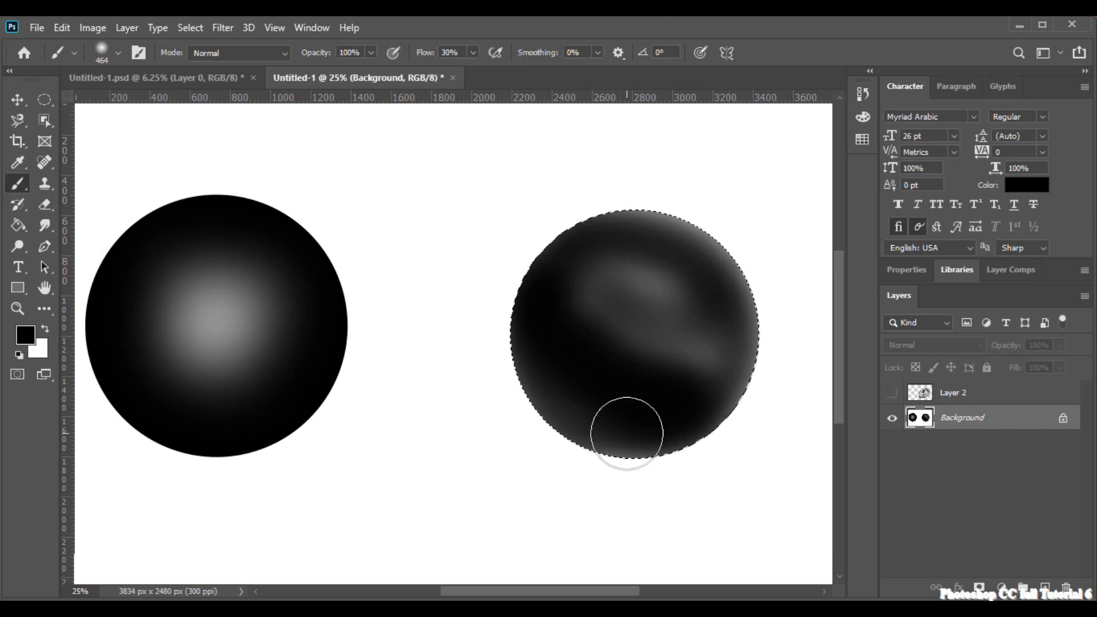
- Undo the dark shading in the second circle, and try and undo one stroke down its left side at 30% flow
key(ctrl+z)
key(ctrl+z)
key(ctrl+z)
key(ctrl+z)
key(ctrl+z)
key(ctrl+z)
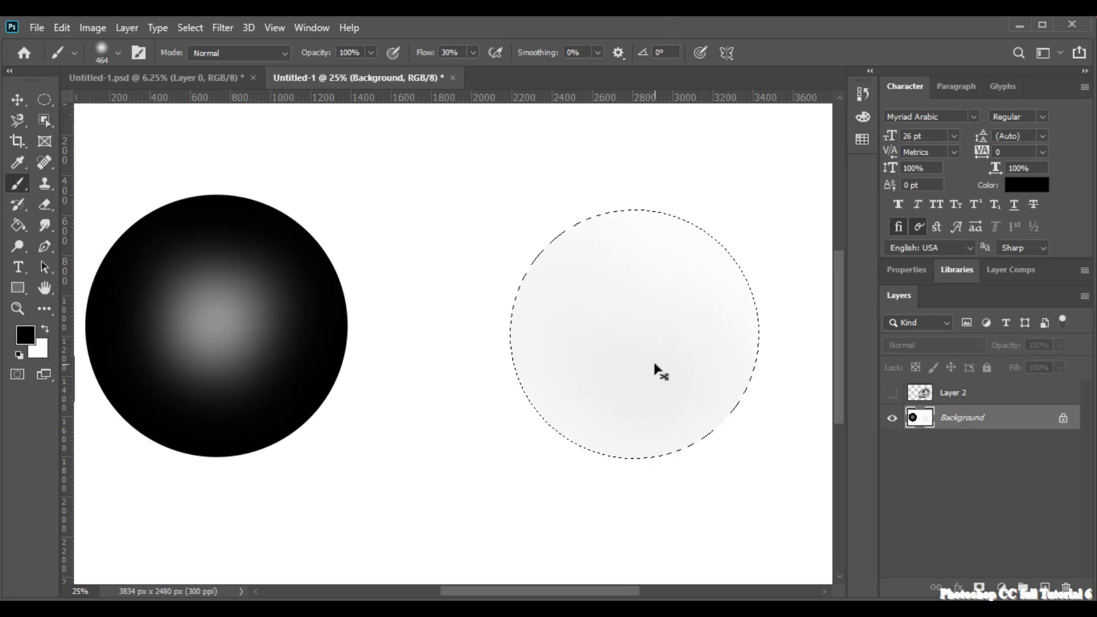
mouse_move(539, 259)
mouse_down()
mouse_move(535, 349)
mouse_move(580, 432)
mouse_move(607, 430)
mouse_up()
key(ctrl+z)
- Set the soft round brush size to 700 px
right_click(556, 335)
drag(712, 360, 726, 358)
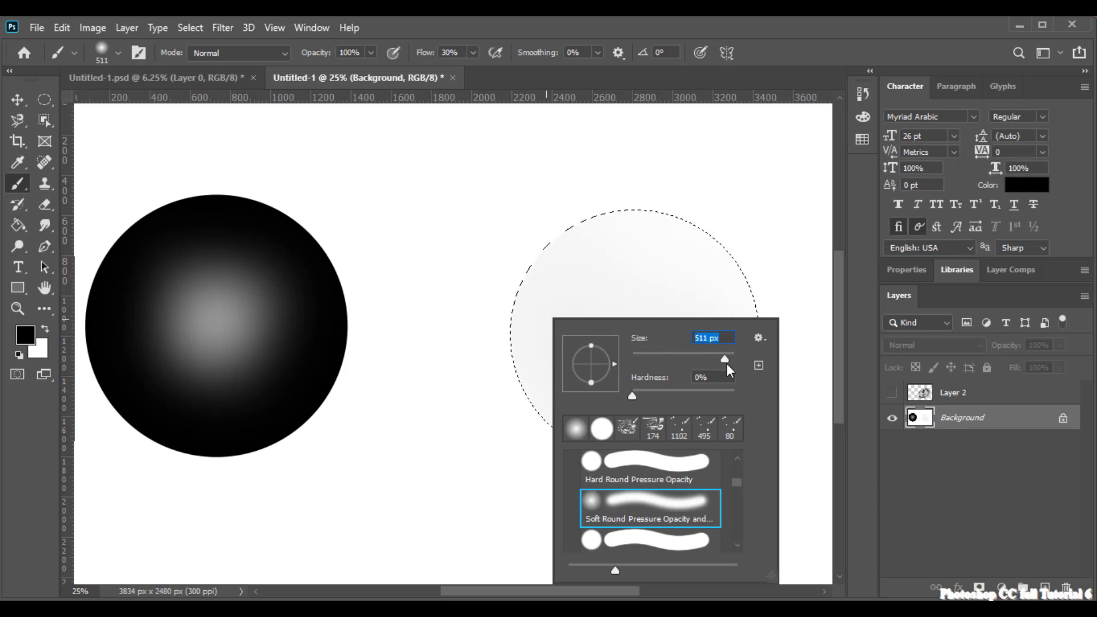
drag(724, 359, 728, 360)
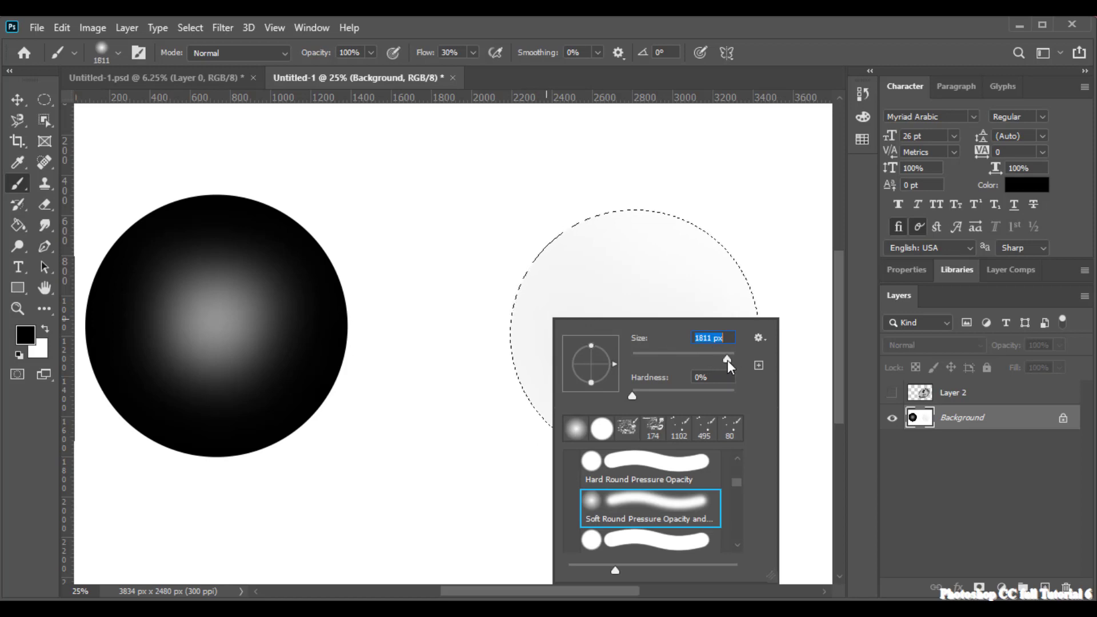
text(480)
key(Return)
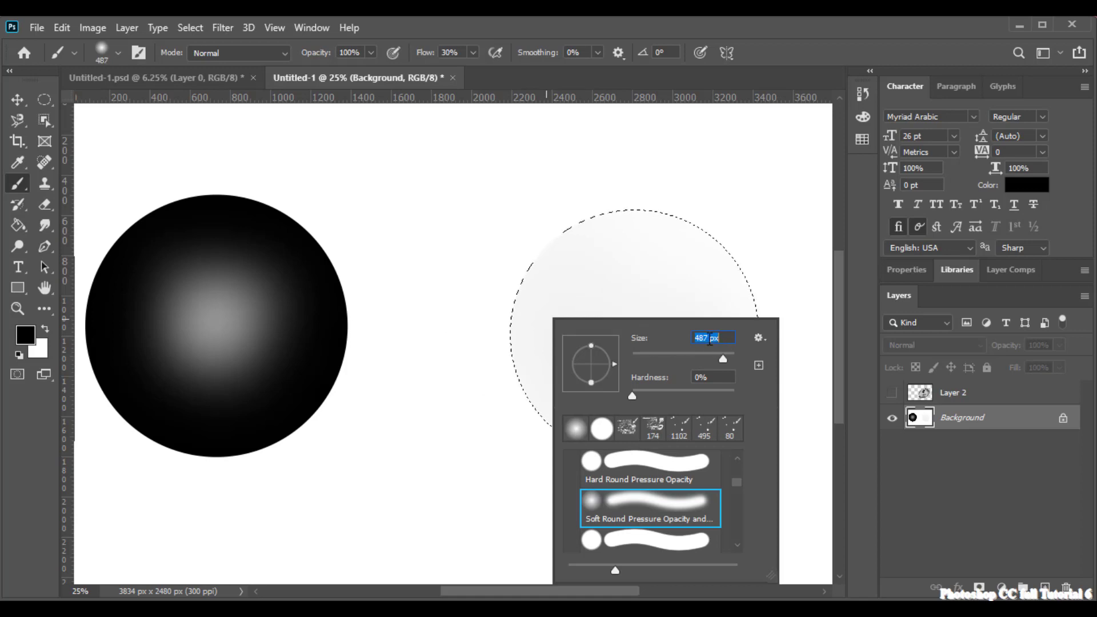
double_click(710, 337)
text(700)
key(Return)
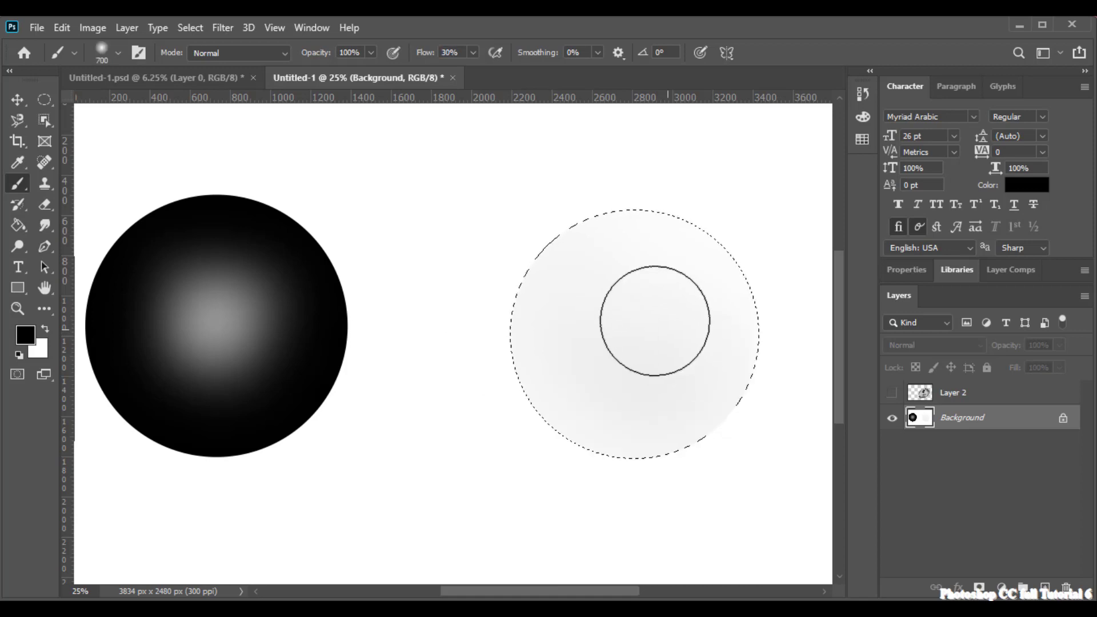
- Shade the second circle in black at 30% flow, darkest along its left and lower edges, leaving a bright highlight right of centre
mouse_move(519, 320)
mouse_down()
mouse_move(549, 448)
mouse_move(584, 470)
mouse_move(646, 471)
mouse_move(745, 437)
mouse_move(777, 367)
mouse_move(751, 279)
mouse_move(695, 220)
mouse_move(607, 206)
mouse_move(509, 326)
mouse_move(523, 350)
mouse_up()
key(ctrl+z)
mouse_move(608, 250)
mouse_down()
mouse_move(537, 342)
mouse_move(560, 425)
mouse_move(648, 463)
mouse_move(740, 387)
mouse_move(731, 290)
mouse_move(637, 228)
mouse_move(607, 318)
mouse_move(593, 325)
mouse_move(636, 436)
mouse_move(685, 456)
mouse_move(593, 415)
mouse_move(564, 351)
mouse_move(565, 279)
mouse_move(529, 360)
mouse_move(609, 414)
mouse_move(722, 389)
mouse_move(755, 361)
mouse_move(737, 404)
mouse_up()
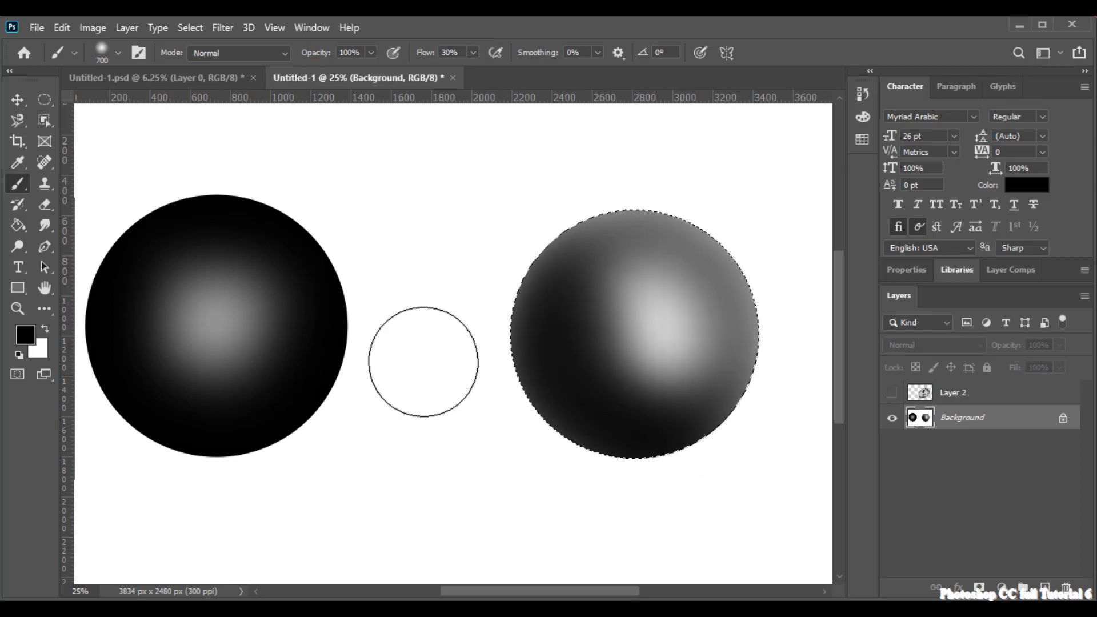
mouse_move(503, 332)
mouse_down()
mouse_move(567, 268)
mouse_move(547, 317)
mouse_move(578, 480)
mouse_up()
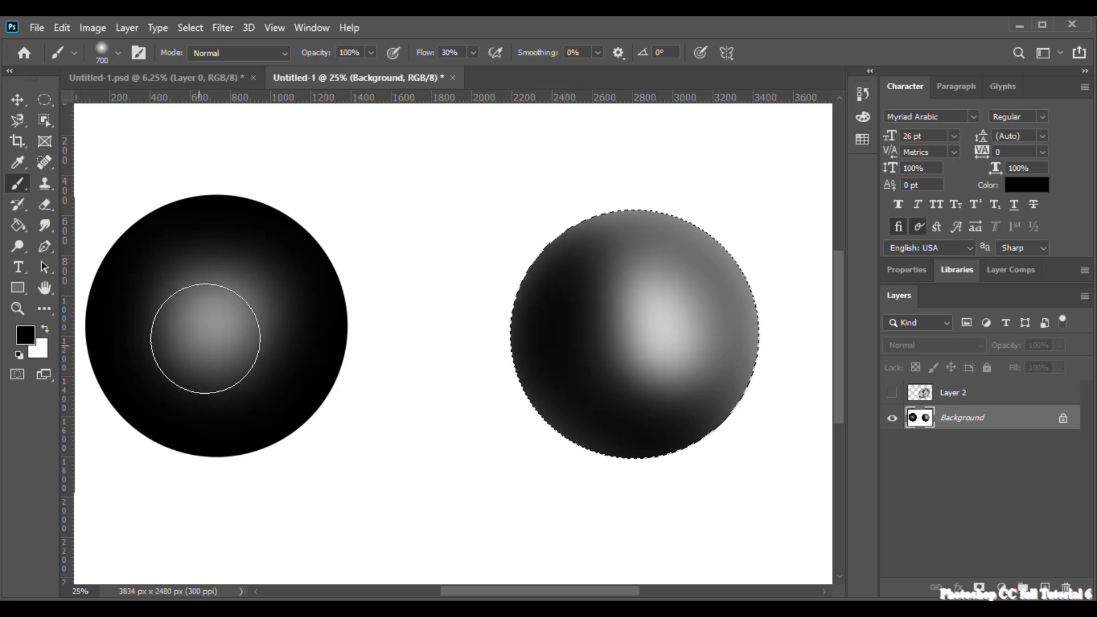
- Deselect the circular selection around the second ball
click(17, 100)
scroll(517, 348, down, 3)
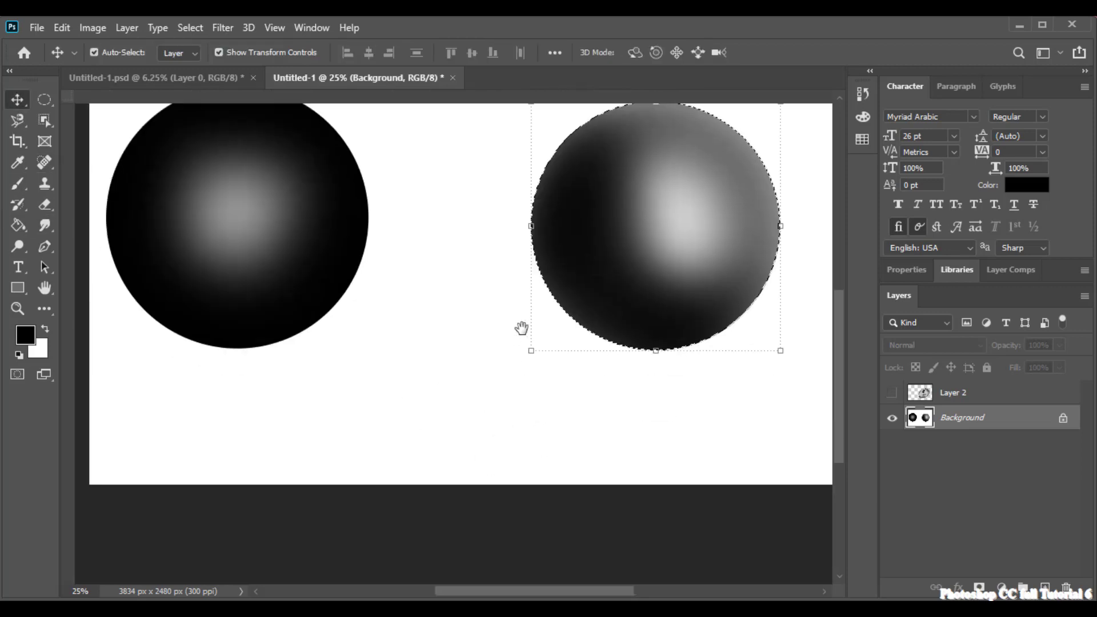
key(ctrl+d)
key(ctrl+minus)
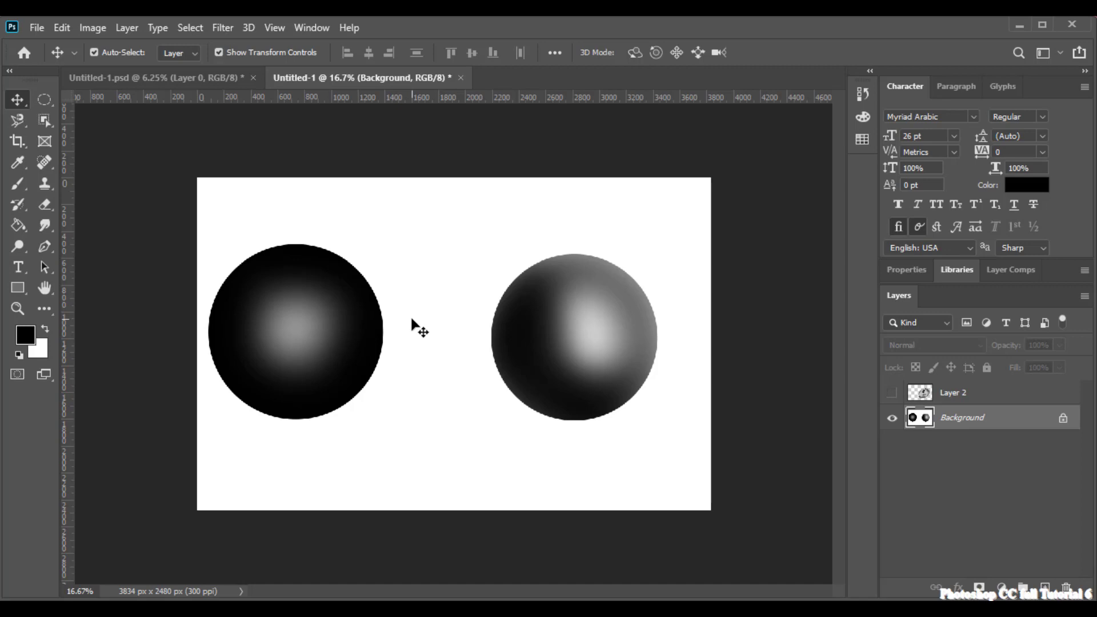
- Restore the selection around the second ball and set up the Eraser tool with a 174 px size
click(43, 205)
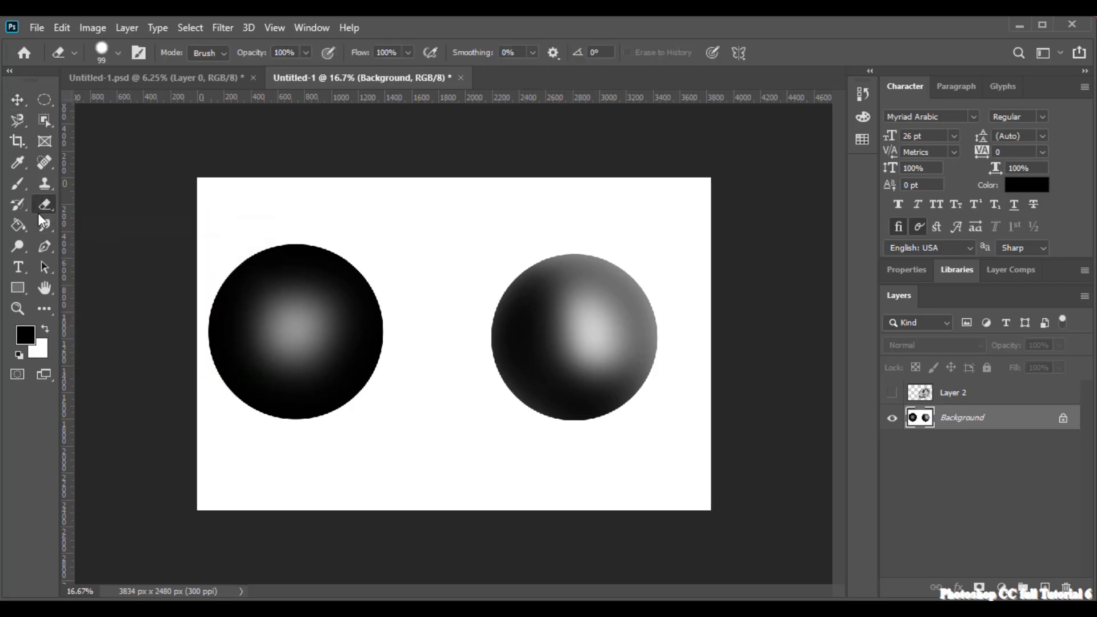
key(ctrl+shift+d)
key(ctrl+plus)
key(ctrl+plus)
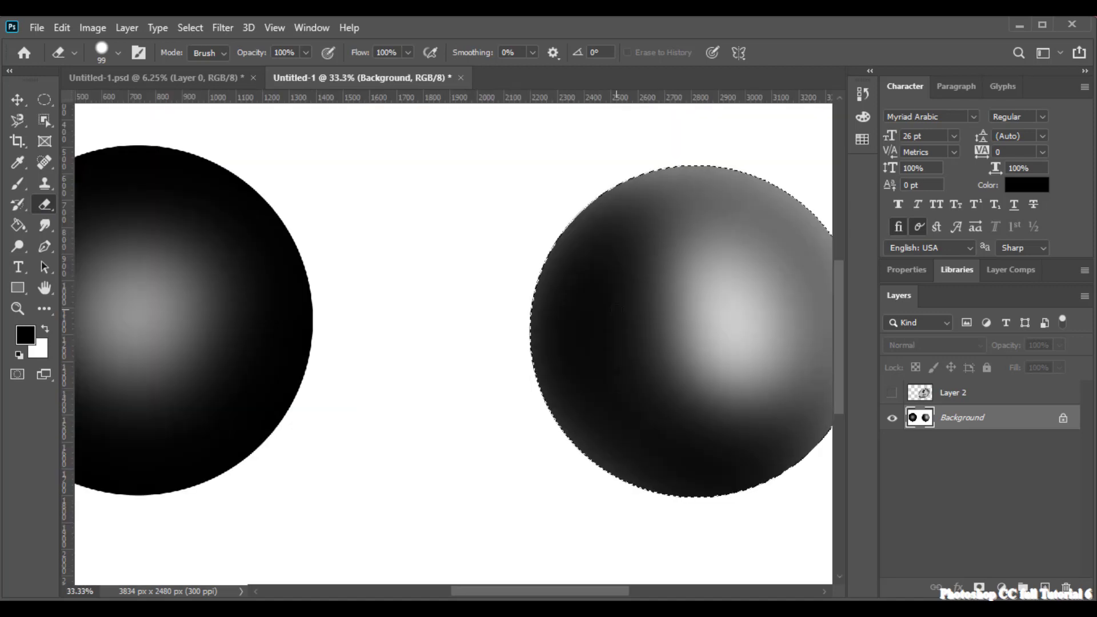
drag(614, 310, 382, 333)
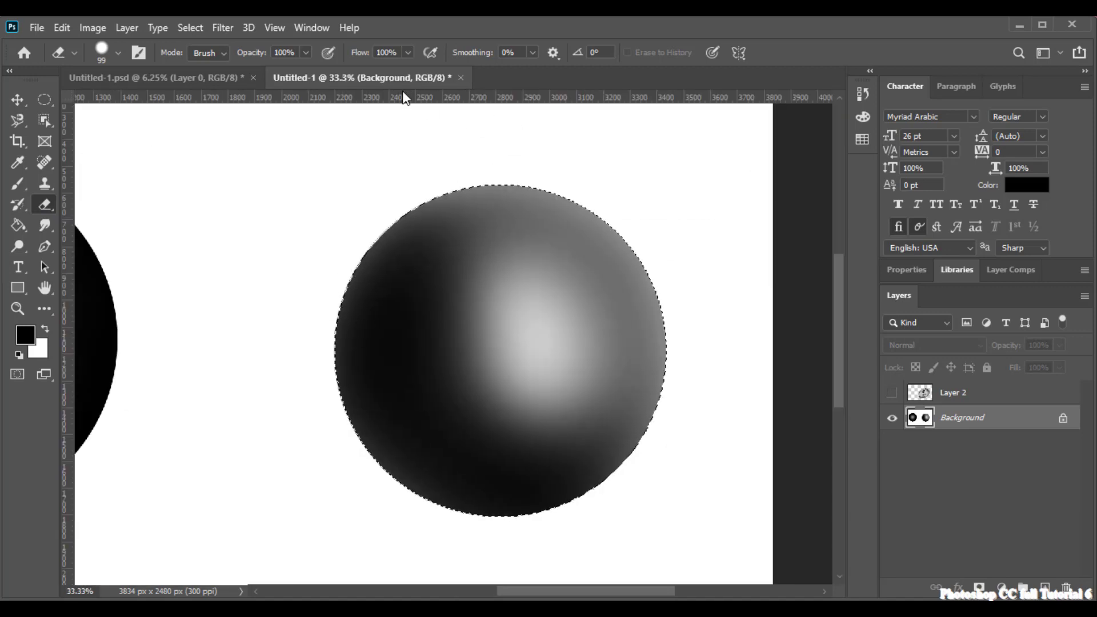
right_click(435, 220)
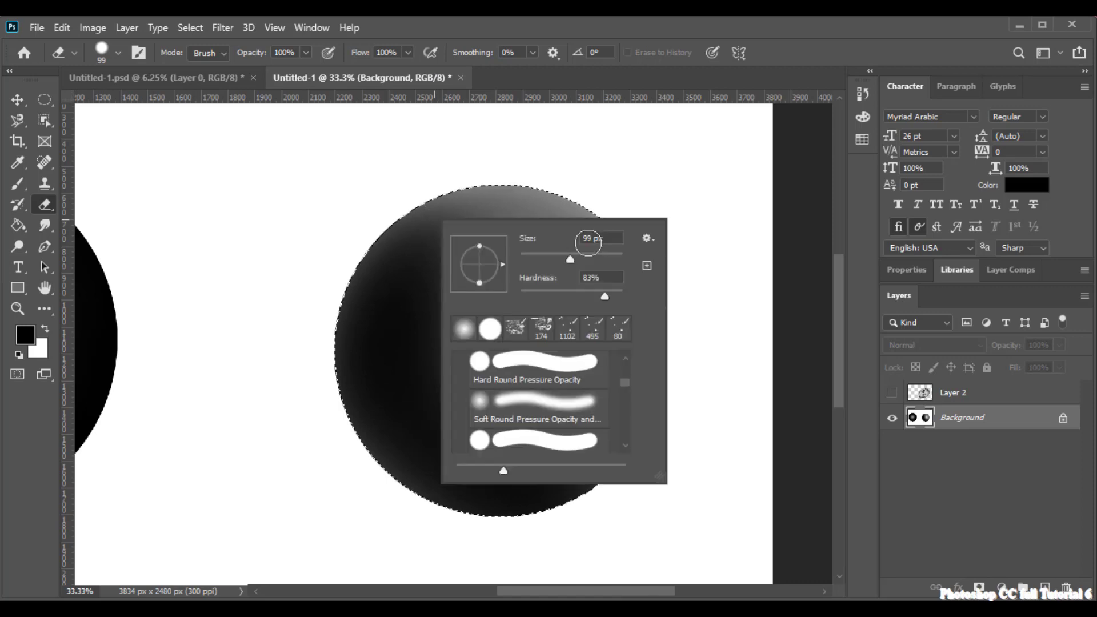
drag(413, 217, 397, 239)
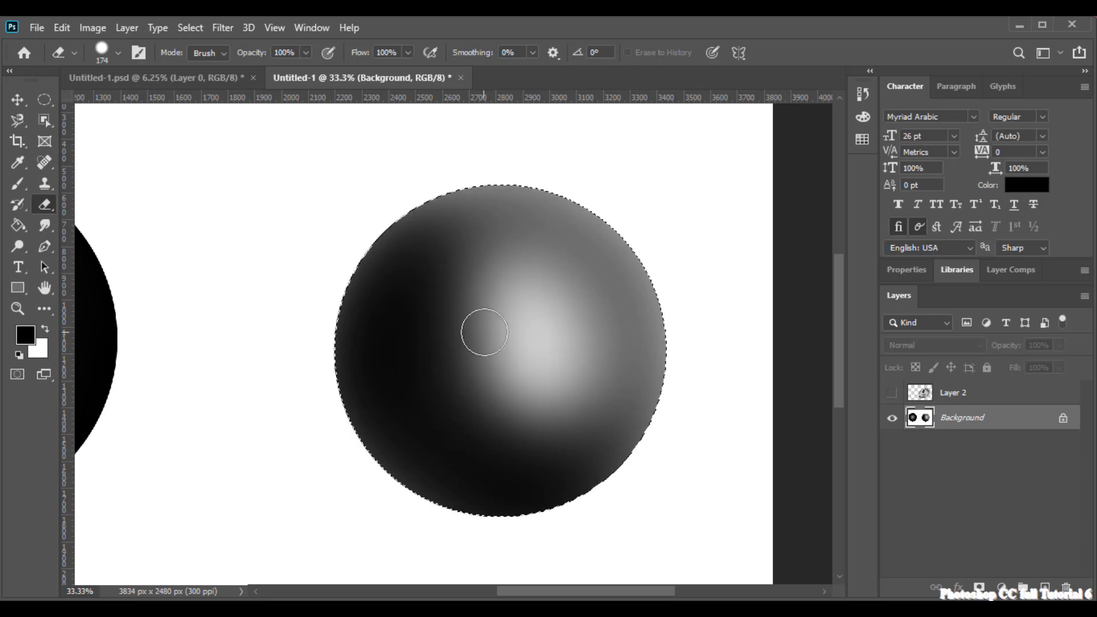
- Try erasing a short streak left of the second ball's highlight at 38% flow, and undo it
click(408, 52)
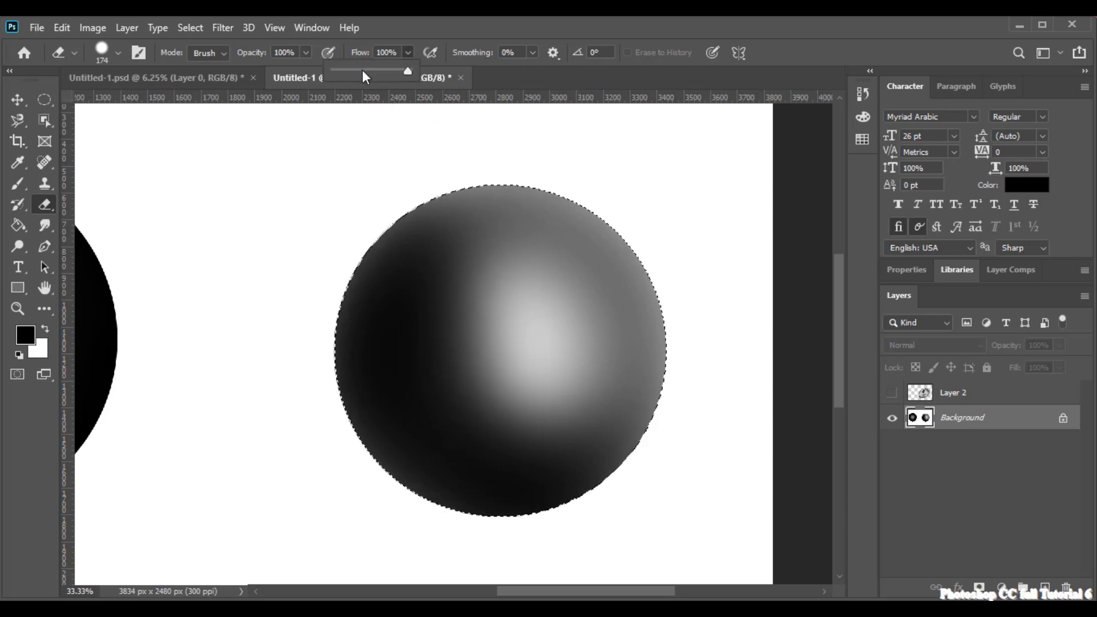
click(454, 347)
drag(450, 327, 450, 309)
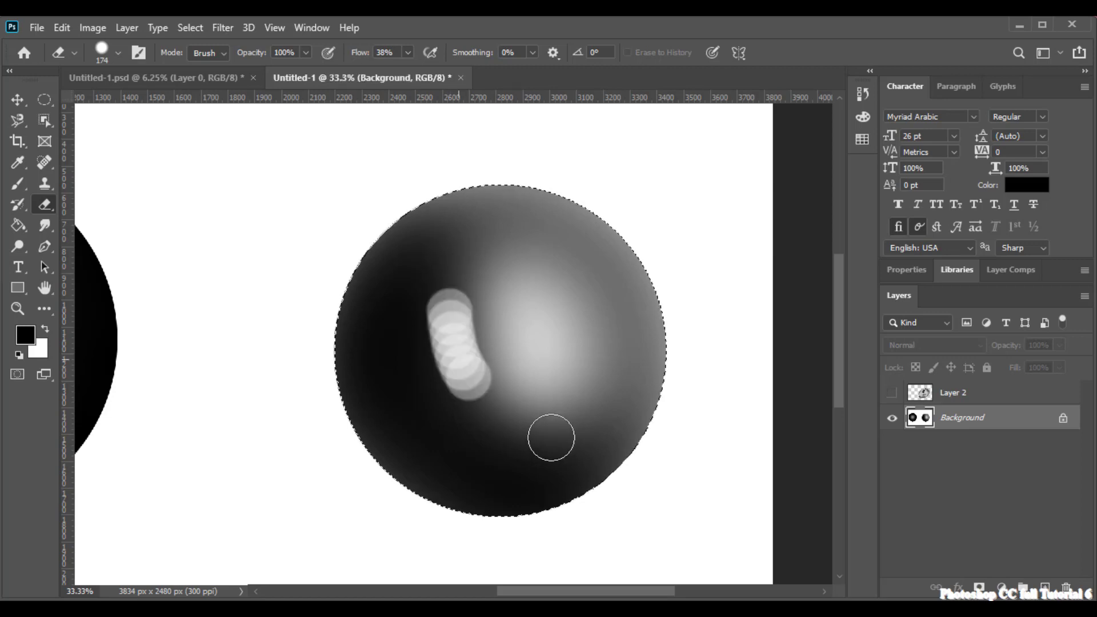
key(ctrl+z)
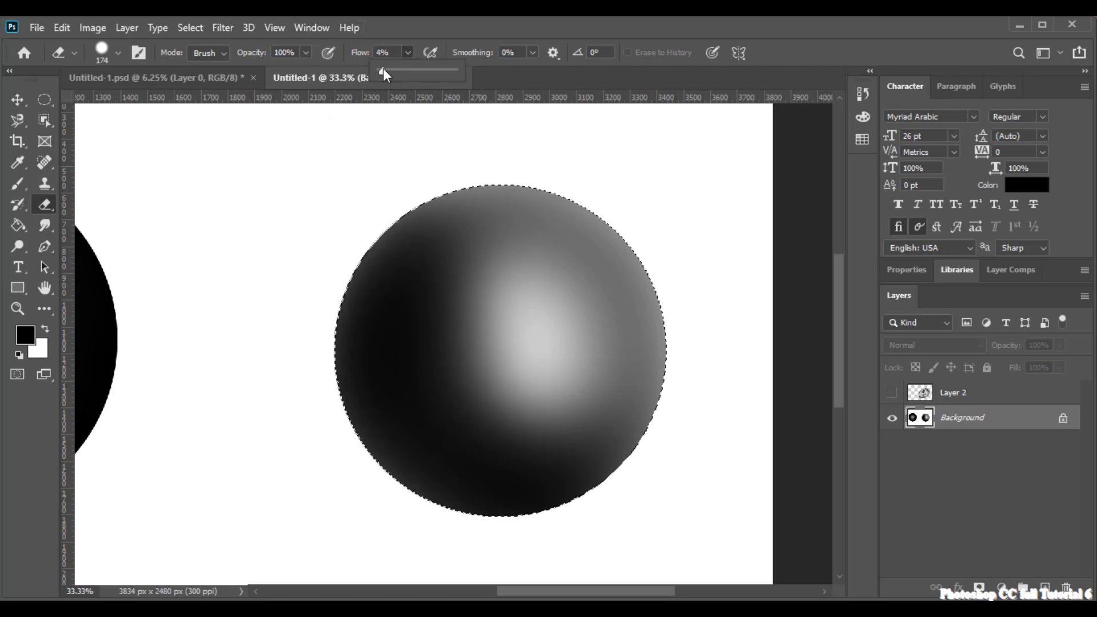
- Set the eraser flow to 4%, try erasing a faint streak along the highlight's left side, and undo it
drag(456, 309, 529, 432)
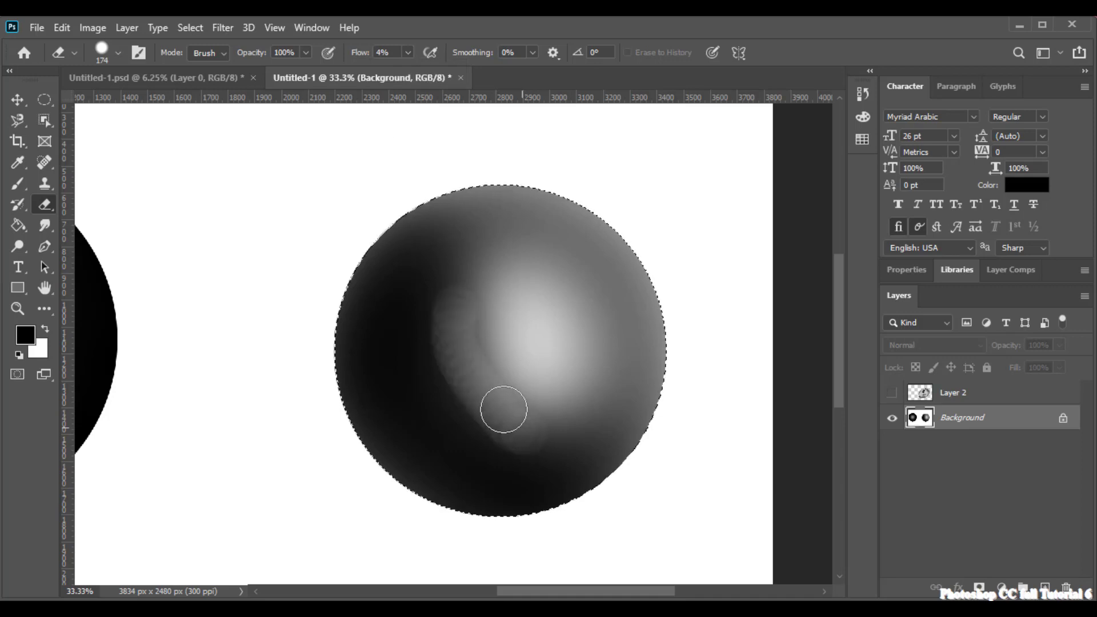
key(Return)
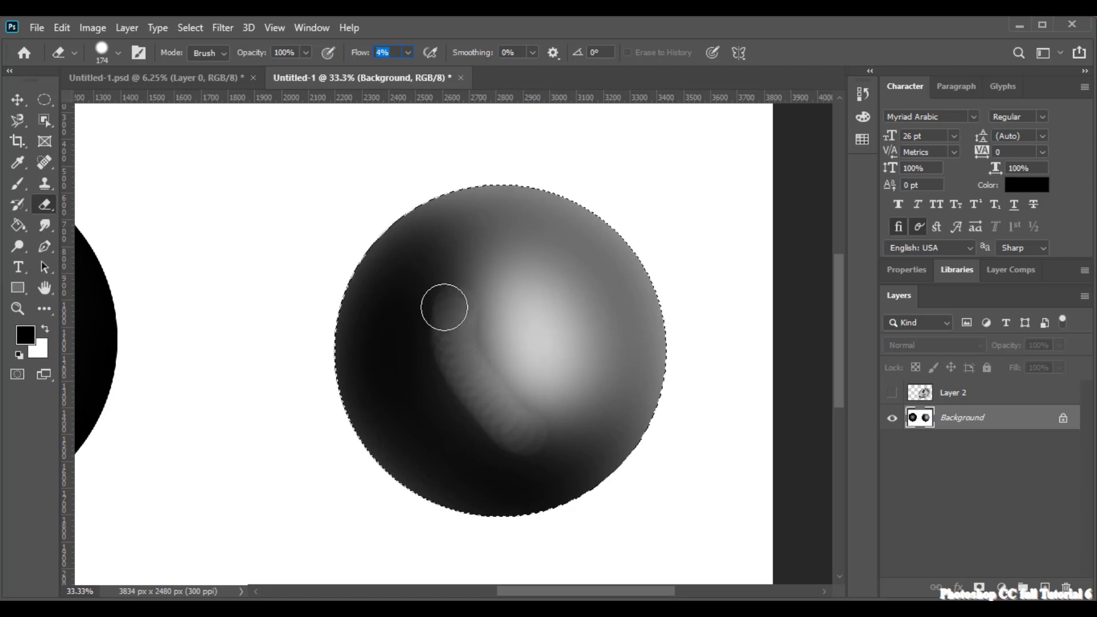
key(ctrl+z)
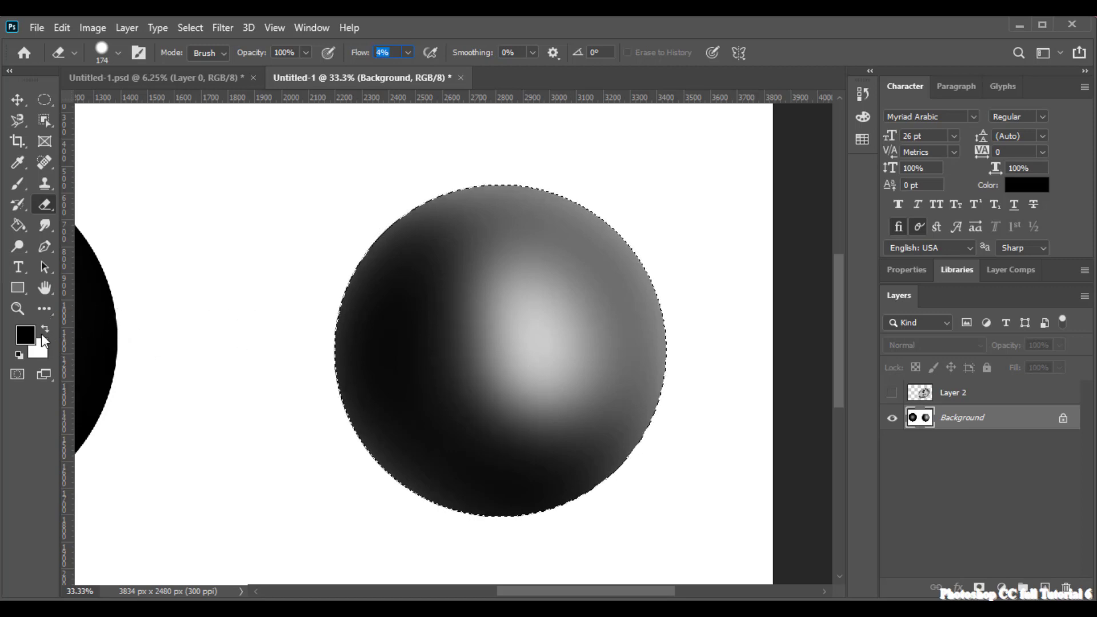
- Swap the colours so white is the foreground and black the background, and erase along the highlight's left side at 4% flow
click(45, 330)
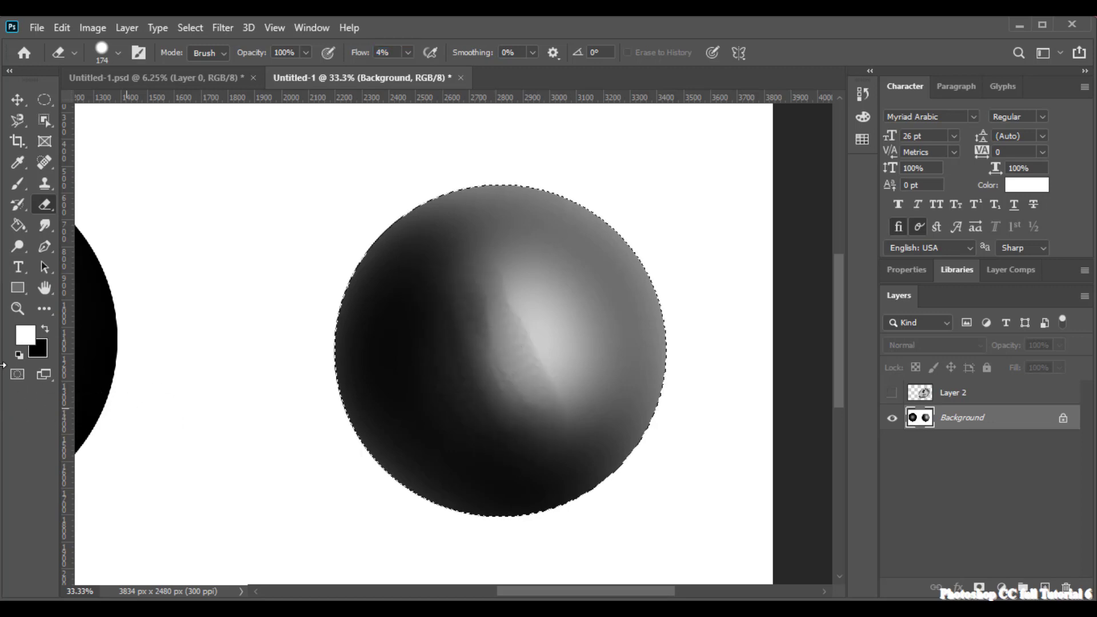
- Swap the colours so black is the foreground and white the background, and test erasing around the second ball's highlight, undoing the first streak
click(44, 328)
mouse_move(522, 423)
mouse_down()
mouse_move(447, 369)
mouse_move(428, 289)
mouse_move(424, 347)
mouse_move(511, 473)
mouse_move(440, 388)
mouse_move(420, 349)
mouse_move(416, 304)
mouse_move(494, 291)
mouse_move(513, 442)
mouse_move(626, 447)
mouse_up()
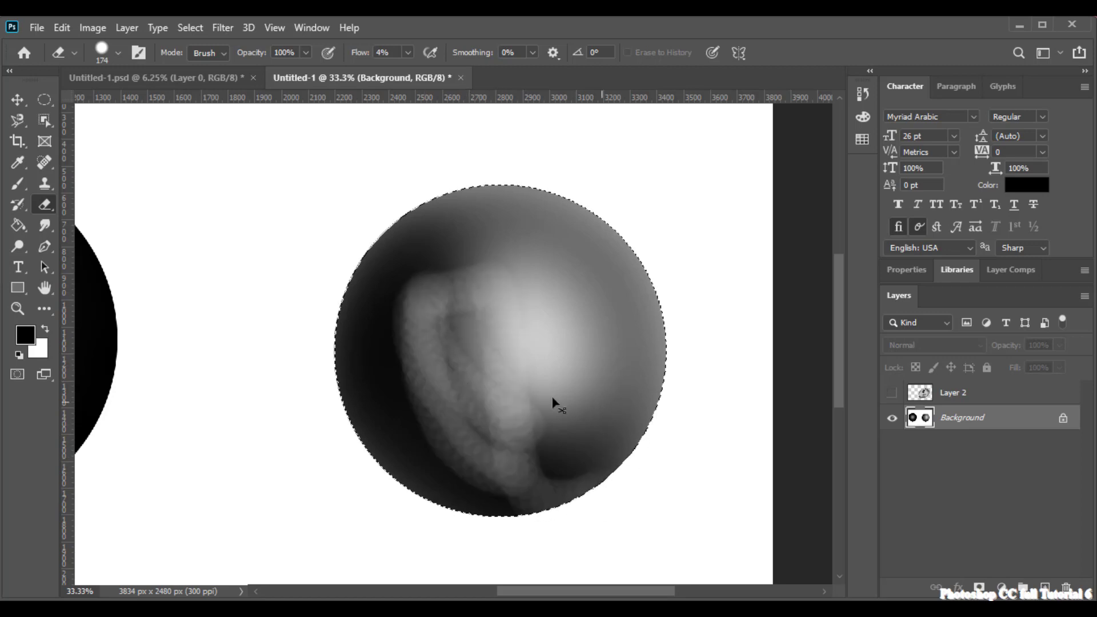
key(ctrl+z)
drag(465, 409, 529, 392)
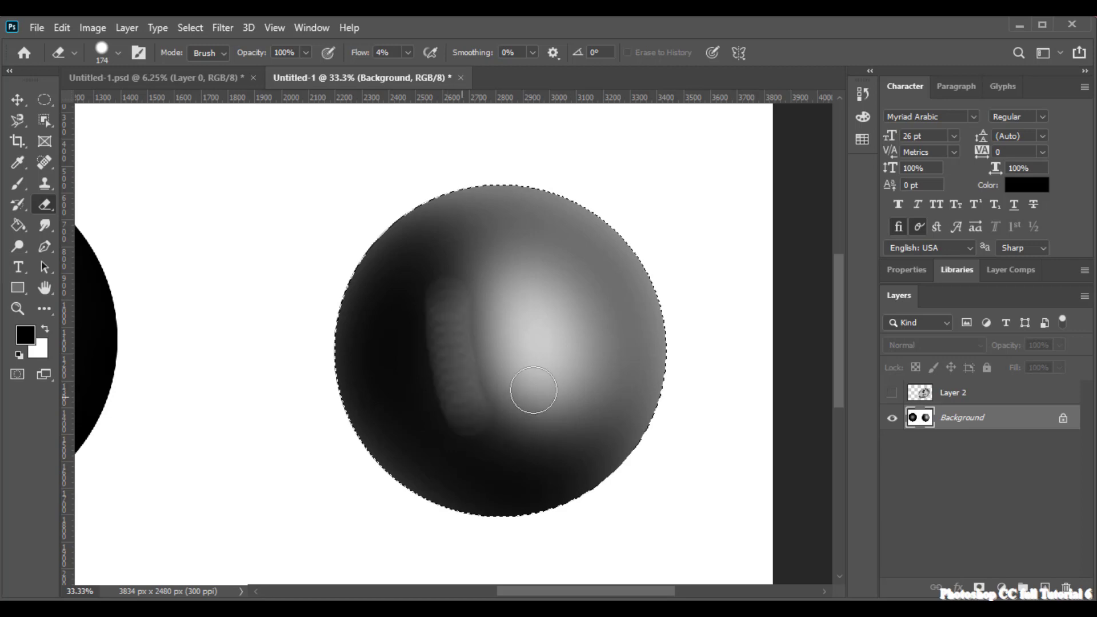
- Switch the eraser to the Soft Round Pressure Opacity tip, undo the hard-edged streak, and erase a soft one left of the highlight
right_click(539, 284)
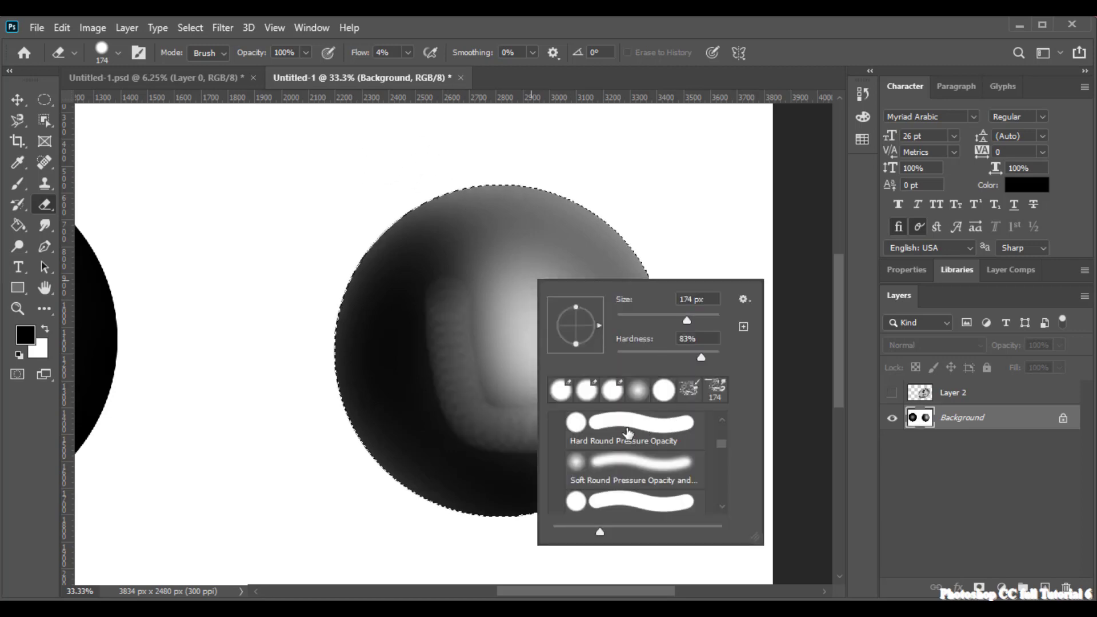
click(623, 470)
click(554, 22)
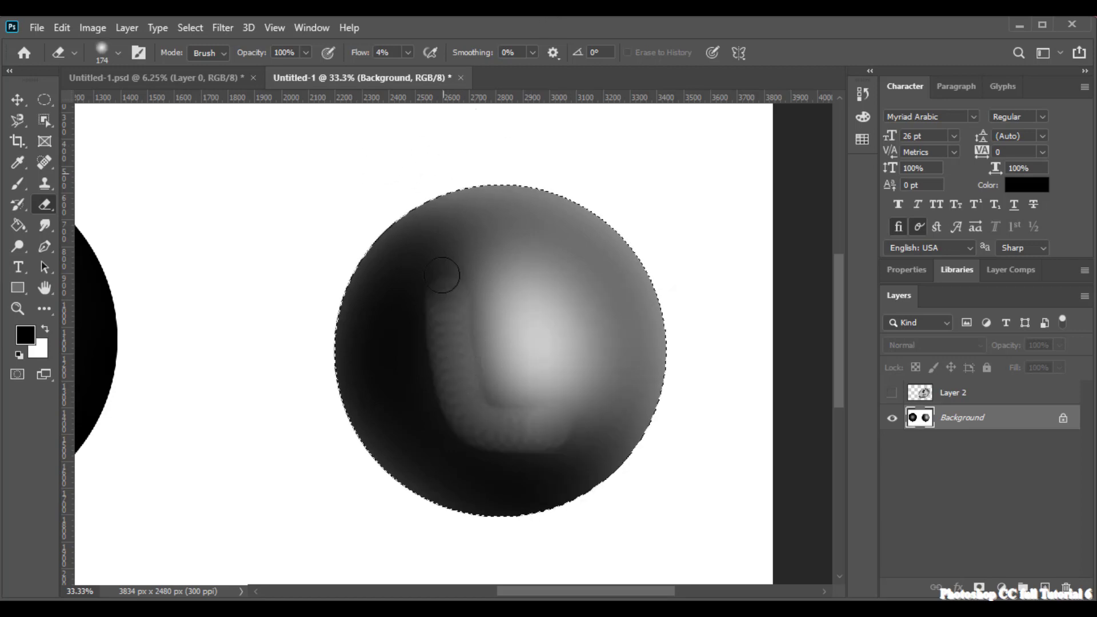
key(ctrl+z)
mouse_move(501, 431)
mouse_down()
mouse_move(446, 345)
mouse_move(427, 289)
mouse_move(423, 320)
mouse_move(462, 429)
mouse_move(505, 449)
mouse_move(492, 405)
mouse_up()
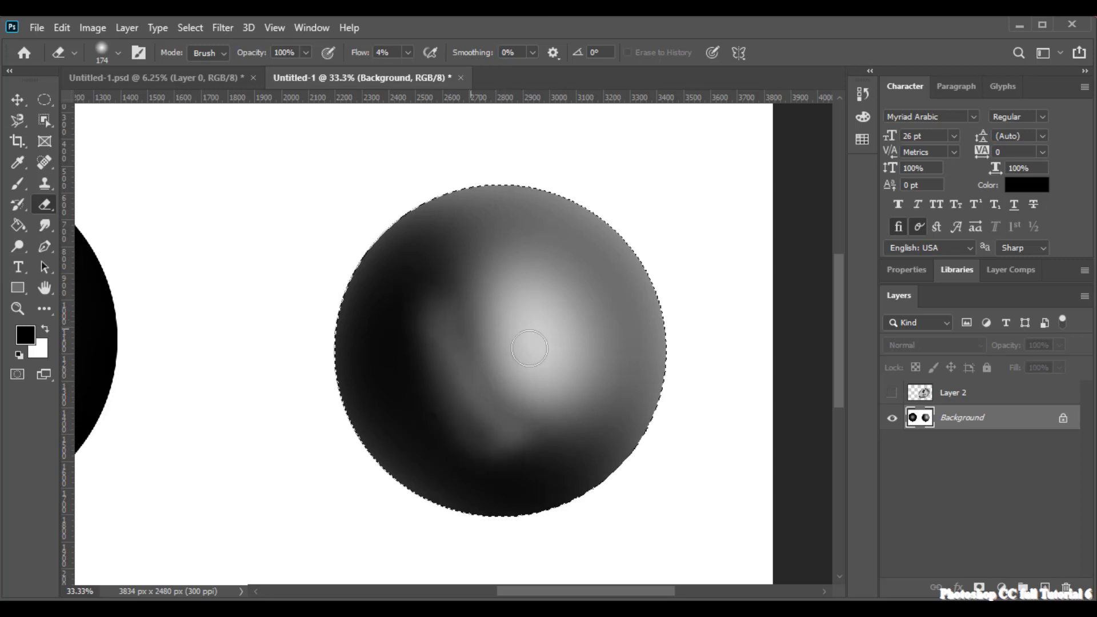
- Set the eraser size to 259 px and softly erase over the dark left side of the second ball
right_click(478, 327)
click(637, 368)
mouse_move(449, 278)
mouse_down()
mouse_move(495, 442)
mouse_move(525, 459)
mouse_move(530, 428)
mouse_move(448, 271)
mouse_move(430, 314)
mouse_move(467, 260)
mouse_move(536, 237)
mouse_move(497, 282)
mouse_move(506, 357)
mouse_move(634, 395)
mouse_move(572, 468)
mouse_move(448, 476)
mouse_move(406, 411)
mouse_move(379, 276)
mouse_move(427, 250)
mouse_move(395, 279)
mouse_move(446, 410)
mouse_move(512, 383)
mouse_move(617, 430)
mouse_move(586, 534)
mouse_move(444, 388)
mouse_up()
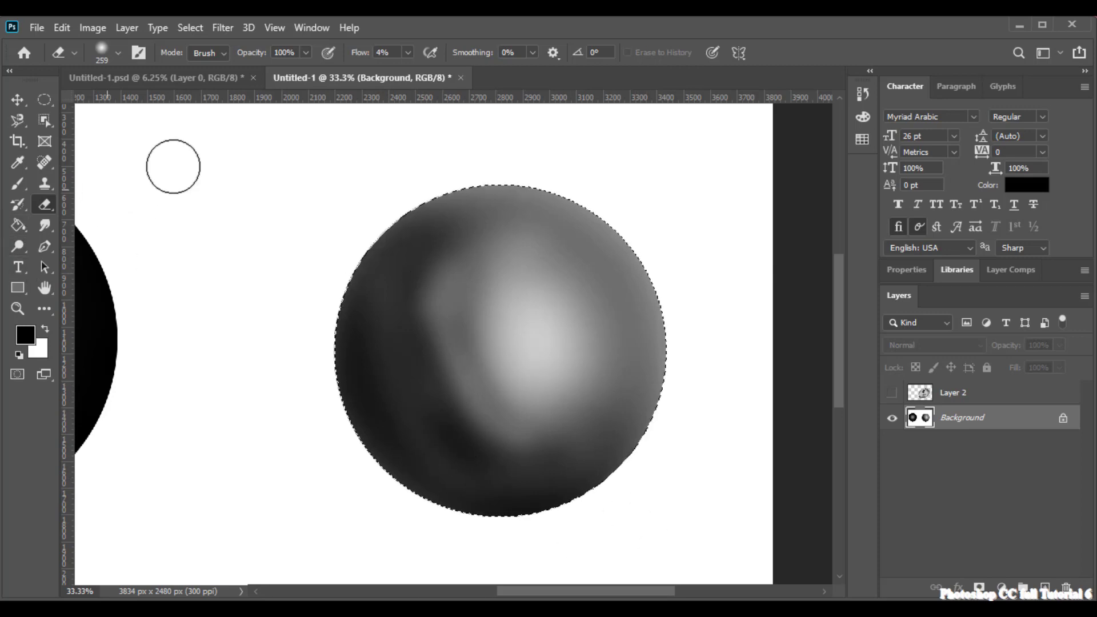
- Set the eraser flow to 100%, try erasing a solid white streak across the ball's highlight, and undo it
click(408, 52)
mouse_move(412, 71)
mouse_down()
mouse_move(536, 78)
mouse_move(534, 16)
mouse_up()
click(615, 303)
drag(603, 304, 503, 391)
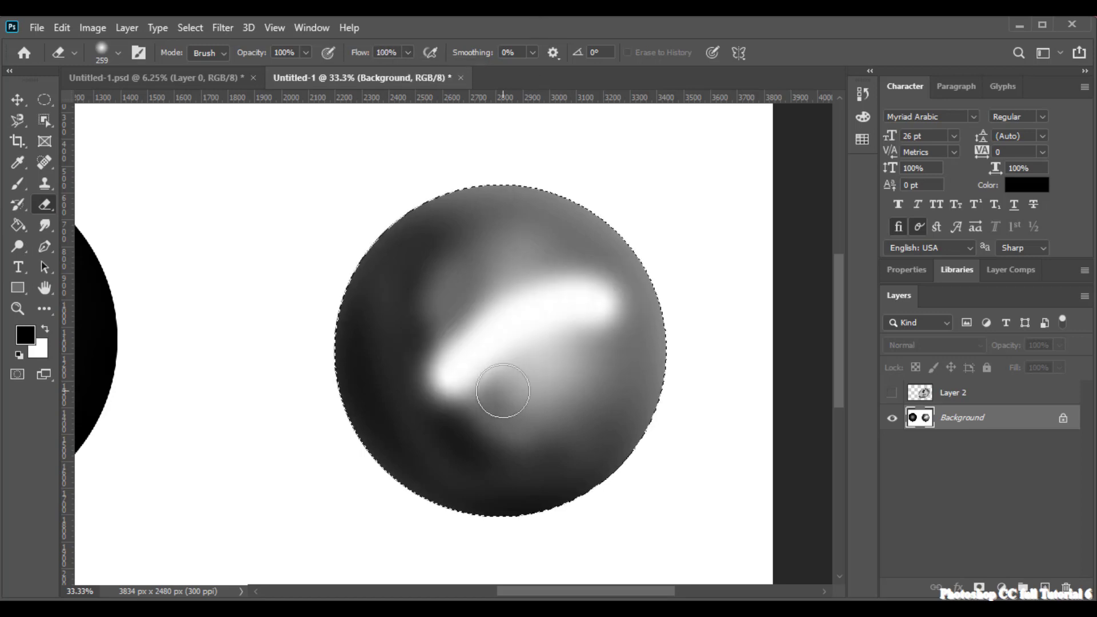
key(ctrl+z)
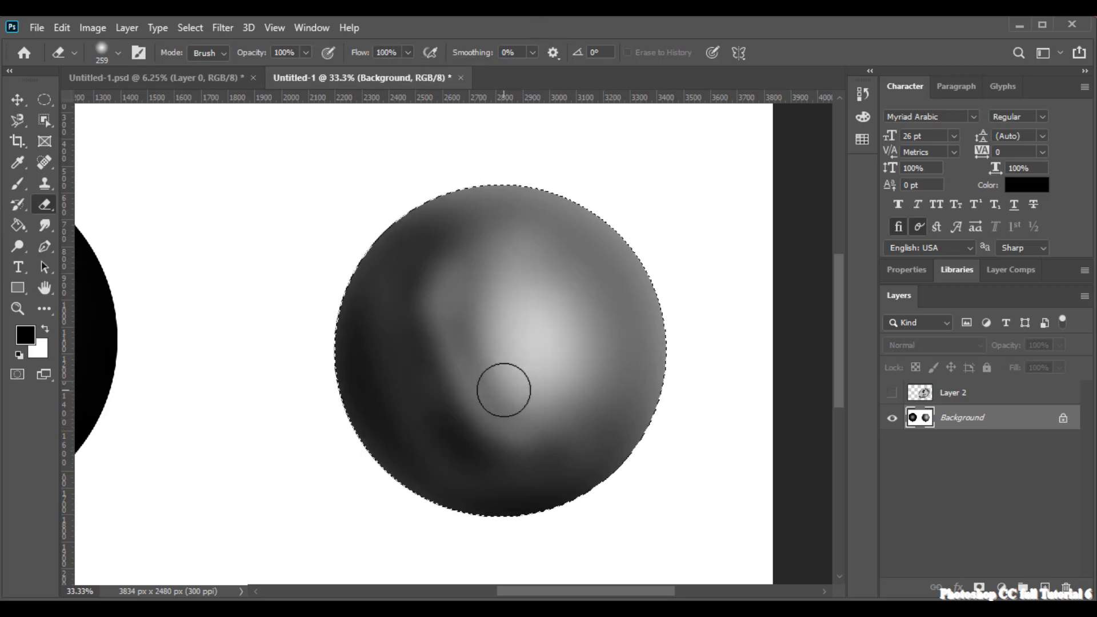
- With the Brush tool active, create a new 2480 × 2480 px document and add an empty layer above its background
scroll(503, 390, down, 5)
scroll(503, 390, up, 3)
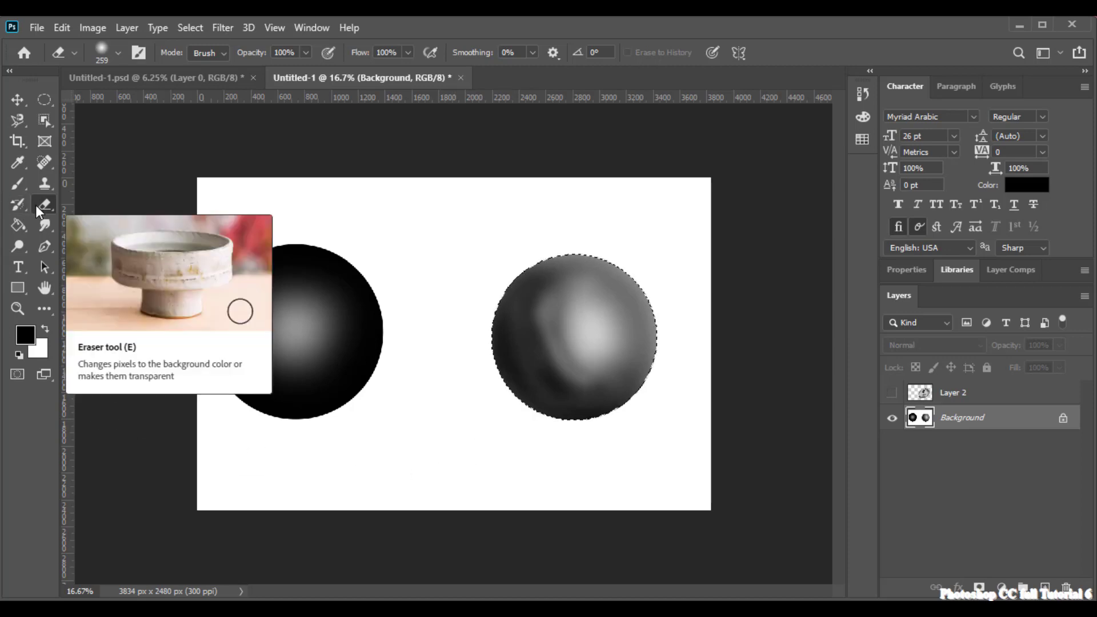
click(11, 185)
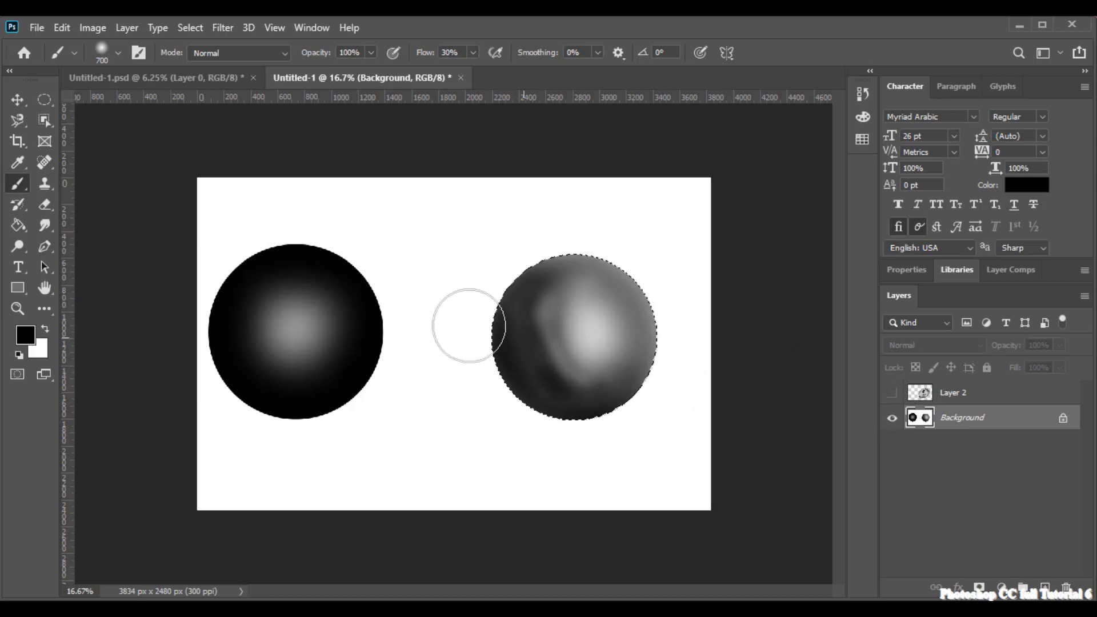
key(ctrl+n)
key(Return)
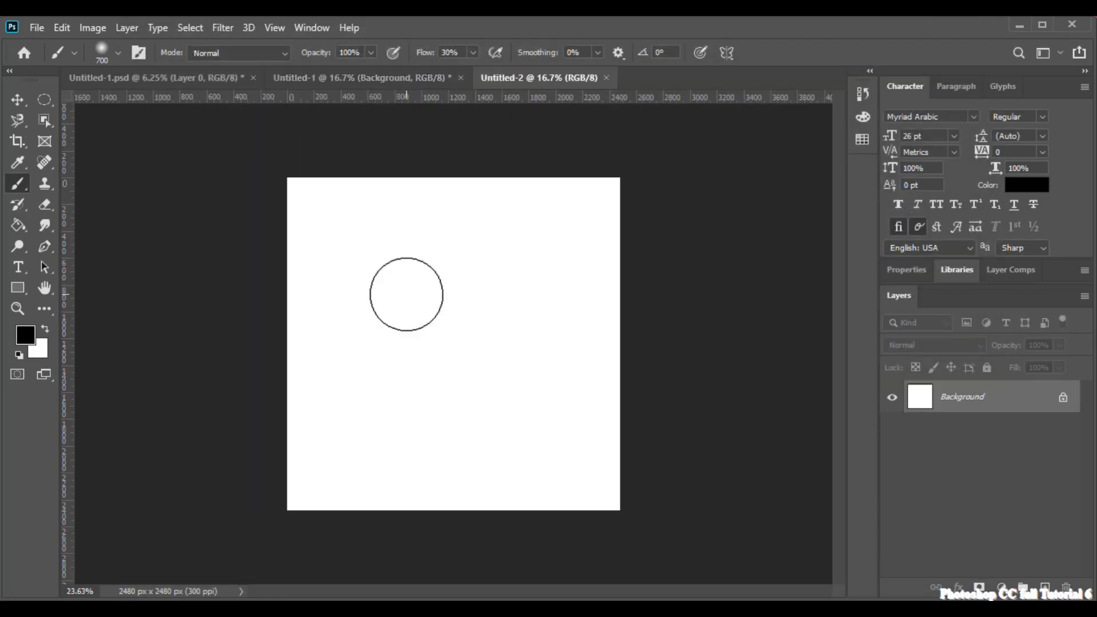
key(ctrl+0)
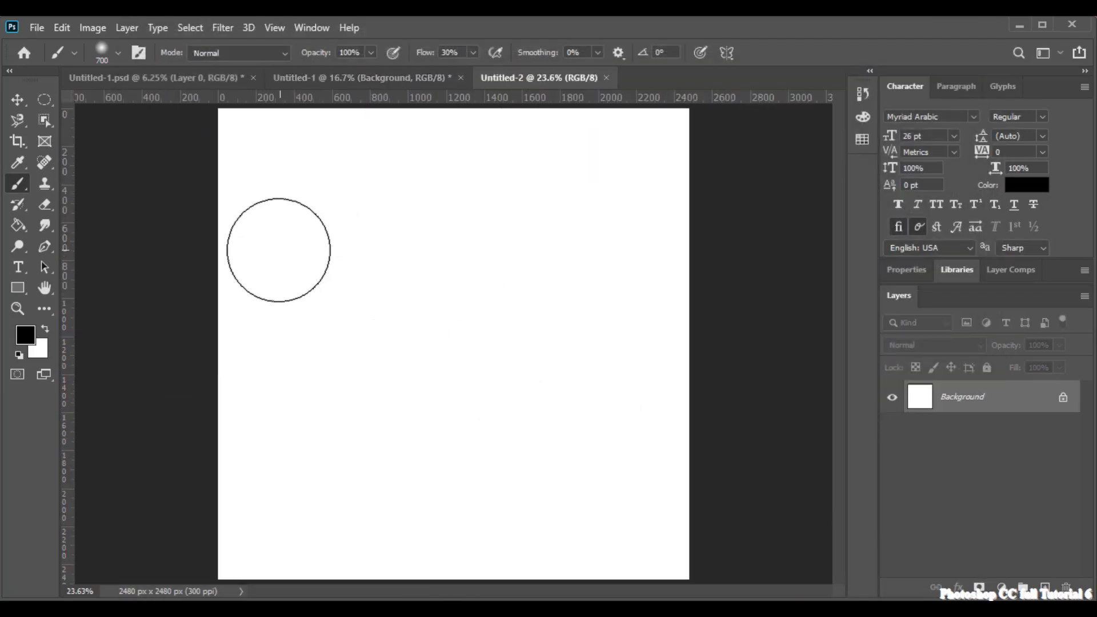
right_click(280, 250)
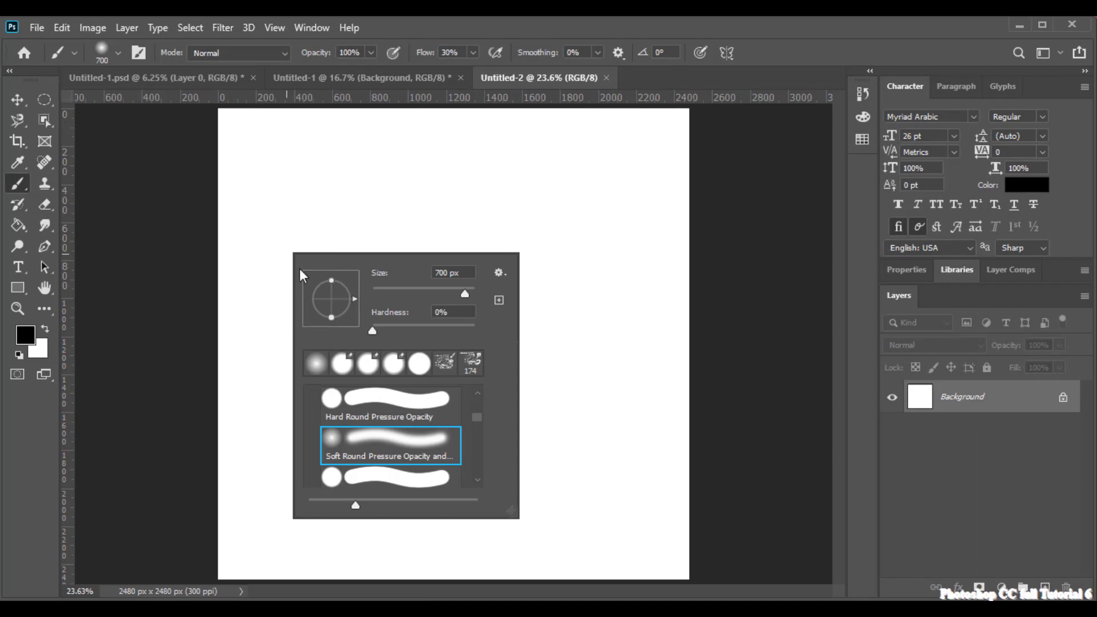
click(524, 19)
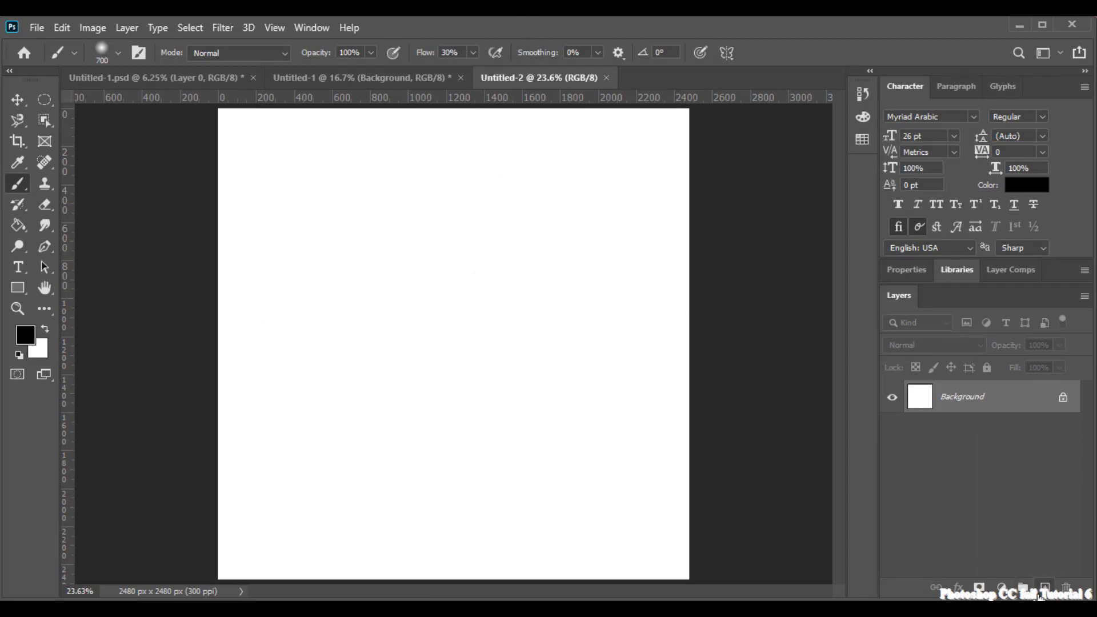
click(1045, 588)
- Choose the KYLE Ultimate Pencil Hard brush, set its size to 401 px, and undo the test stroke
right_click(340, 286)
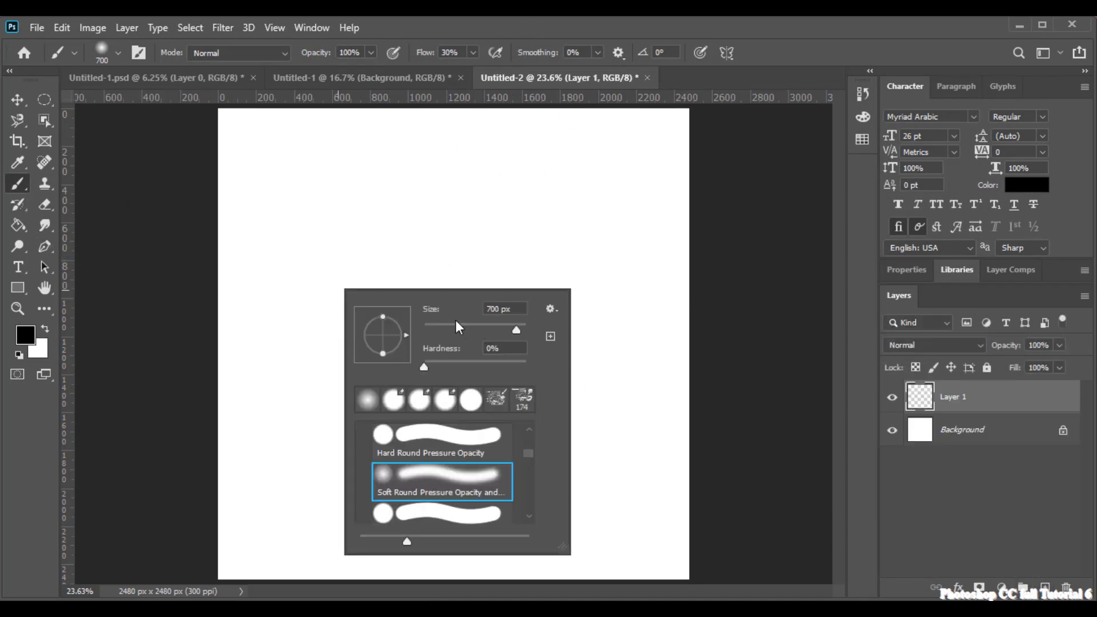
scroll(444, 483, down, 2)
click(449, 486)
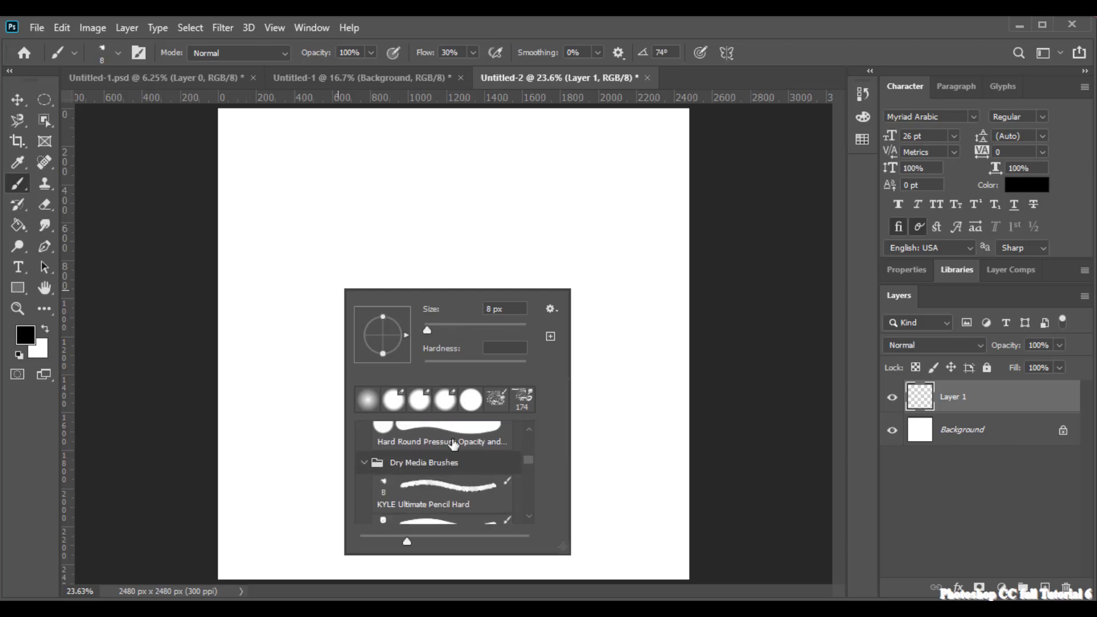
mouse_move(331, 228)
mouse_down()
mouse_move(419, 320)
mouse_move(537, 277)
mouse_move(590, 306)
mouse_move(620, 291)
mouse_move(602, 306)
mouse_up()
key(ctrl+z)
right_click(436, 269)
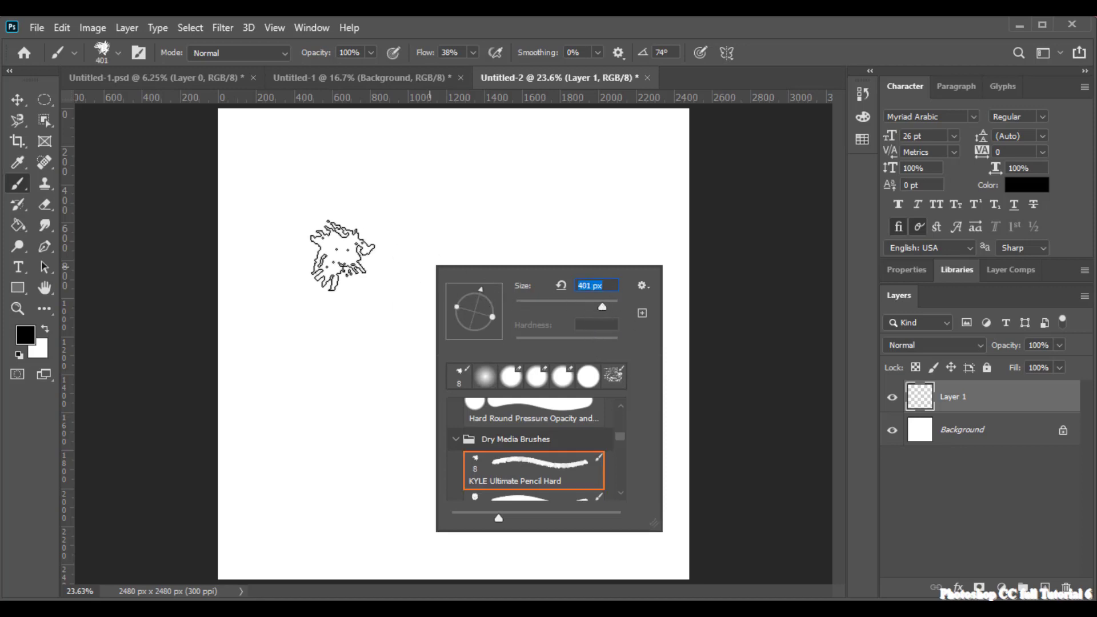
click(432, 297)
- Paint joined rough diagonal strokes on the new layer, undoing the overlapping one, and move the artwork toward the canvas's right edge
drag(317, 245, 569, 342)
mouse_move(334, 317)
mouse_down()
mouse_move(500, 379)
mouse_move(343, 320)
mouse_move(451, 343)
mouse_move(491, 371)
mouse_up()
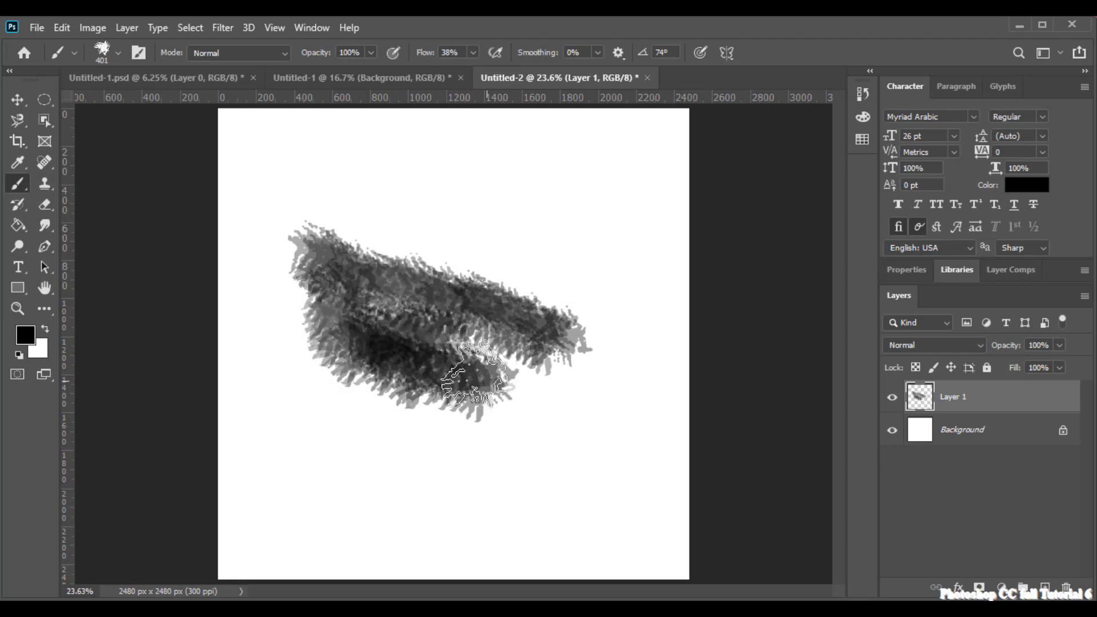
key(ctrl+z)
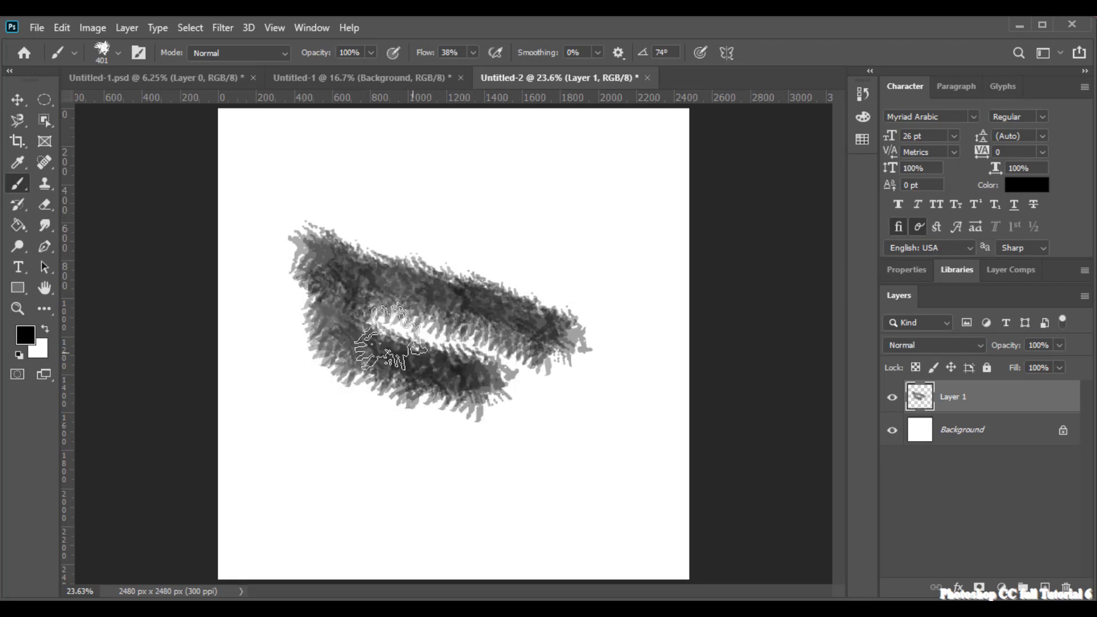
mouse_move(354, 221)
mouse_down()
mouse_move(594, 283)
mouse_move(617, 306)
mouse_up()
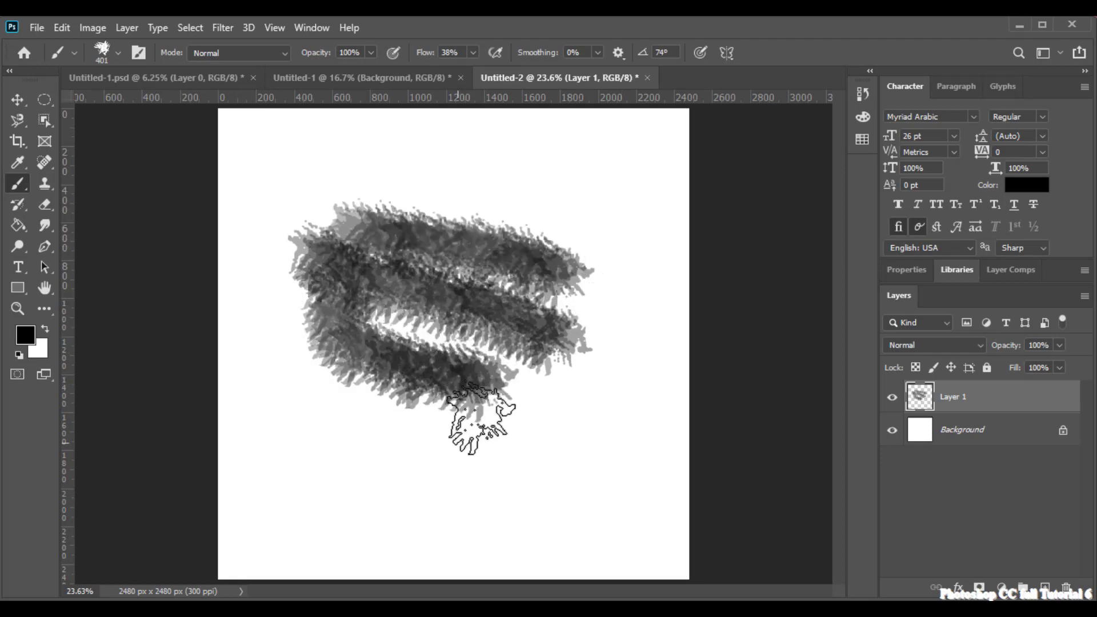
click(17, 101)
mouse_move(367, 318)
mouse_down()
mouse_move(422, 409)
mouse_move(331, 394)
mouse_move(477, 386)
mouse_move(461, 353)
mouse_move(469, 371)
mouse_up()
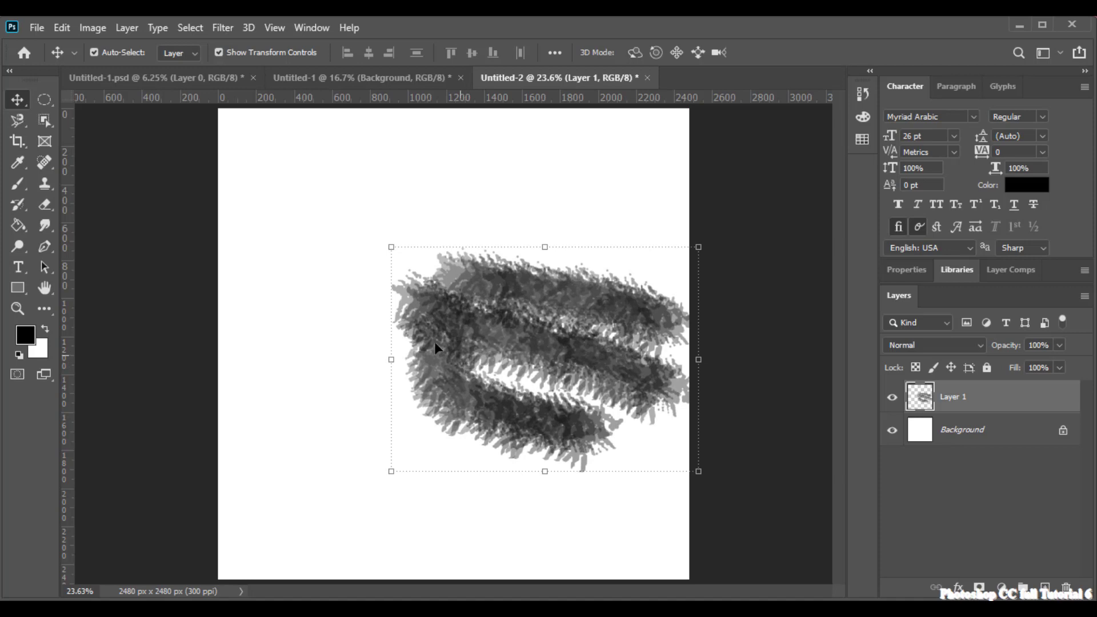
- Define a custom brush preset from the painted strokes, clearing the mistyped name before saving it
click(63, 28)
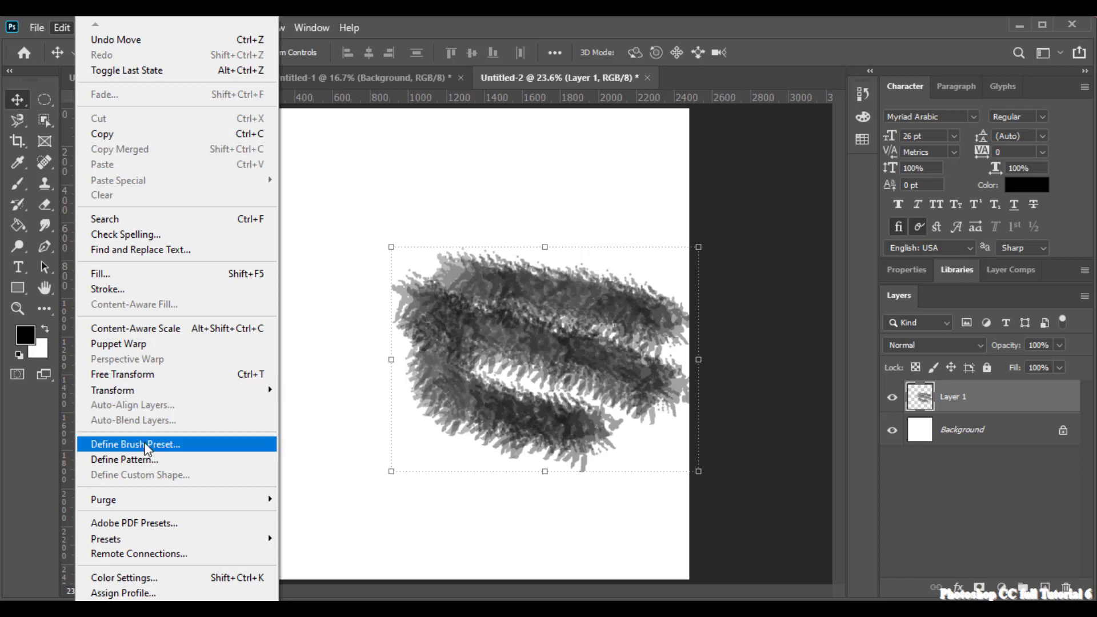
click(191, 443)
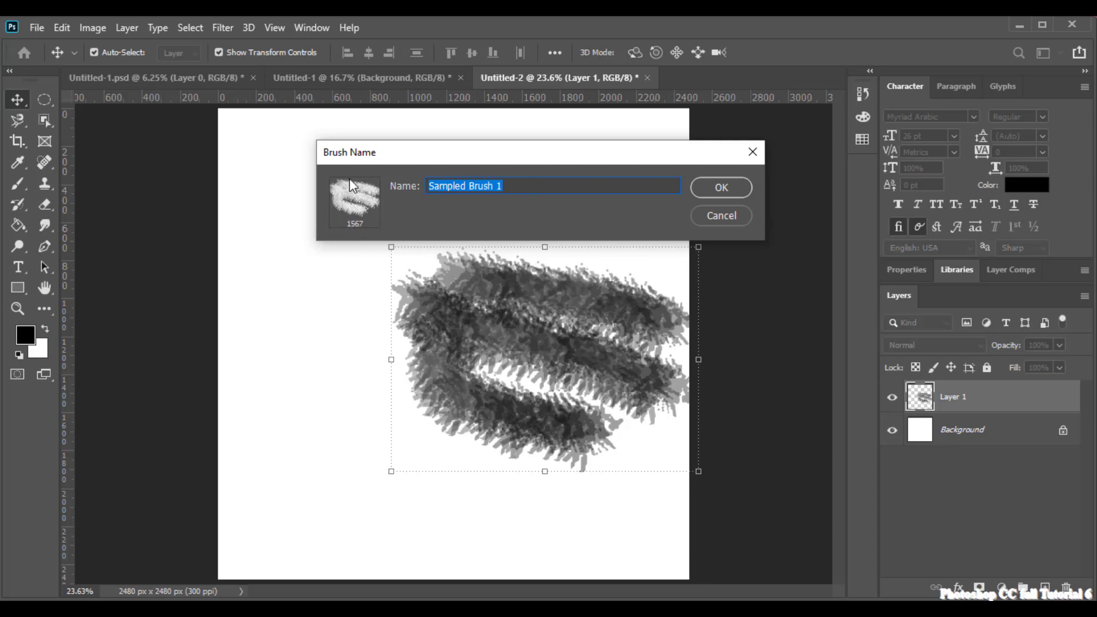
text(سفقشریک)
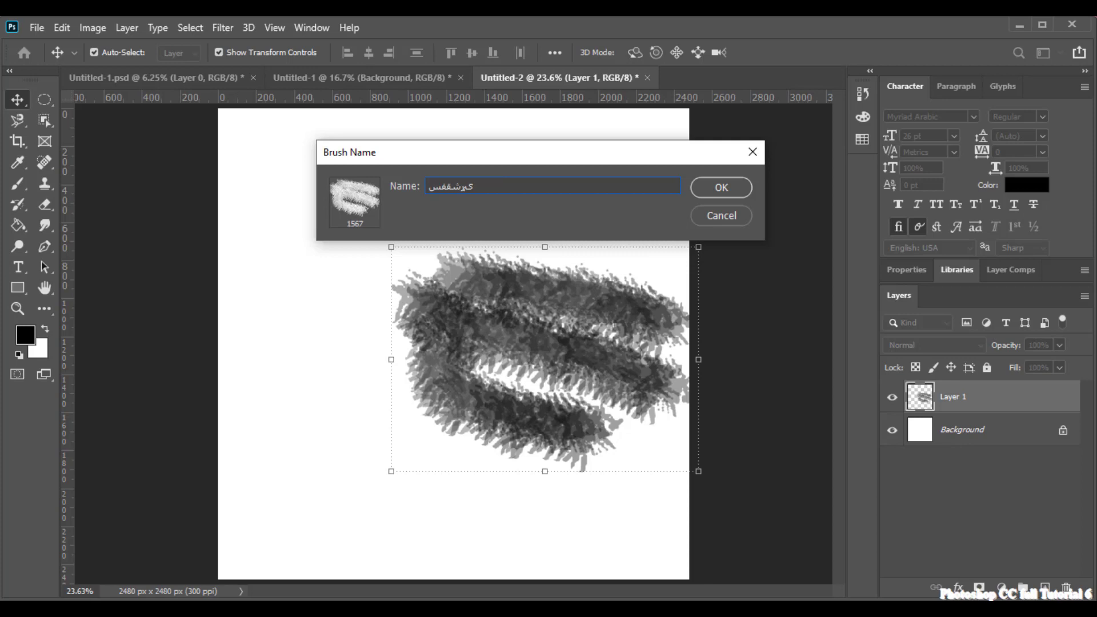
text(خیقفا)
key(BackSpace)
key(BackSpace)
key(BackSpace)
key(BackSpace)
key(BackSpace)
key(BackSpace)
key(BackSpace)
key(BackSpace)
key(BackSpace)
key(BackSpace)
key(BackSpace)
key(BackSpace)
key(Return)
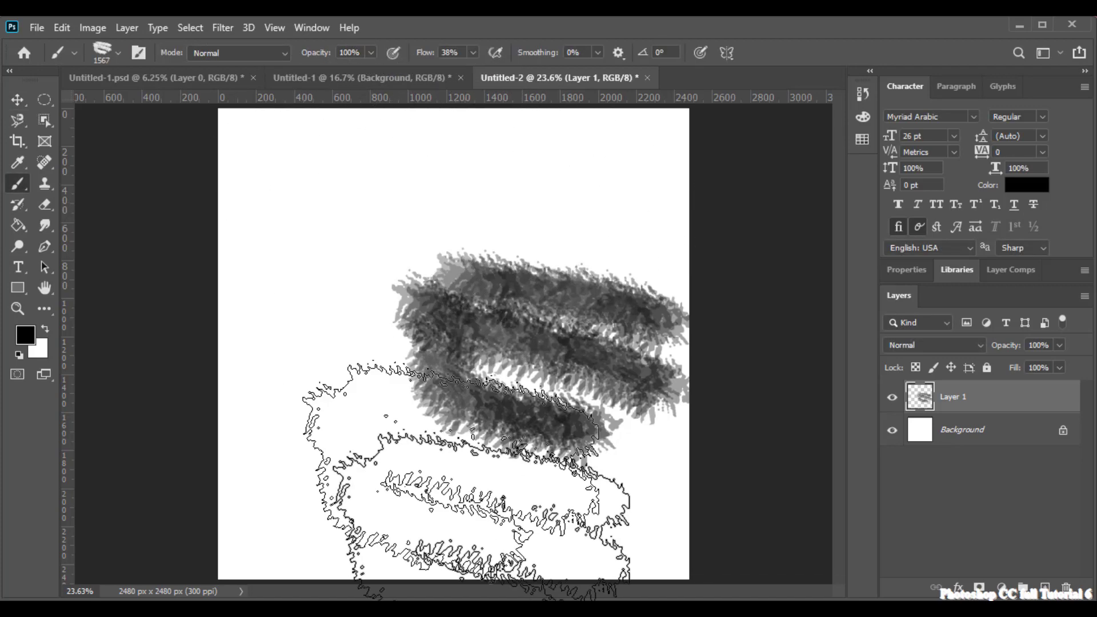
- Hide the layer with the painted strokes and add a new empty layer above it
click(959, 430)
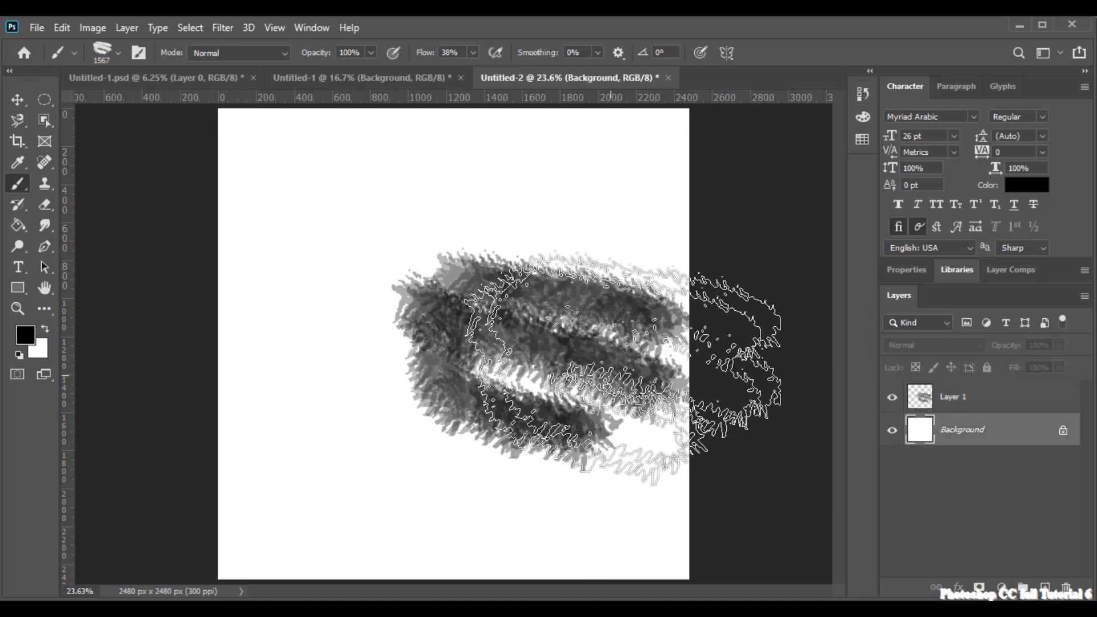
click(892, 397)
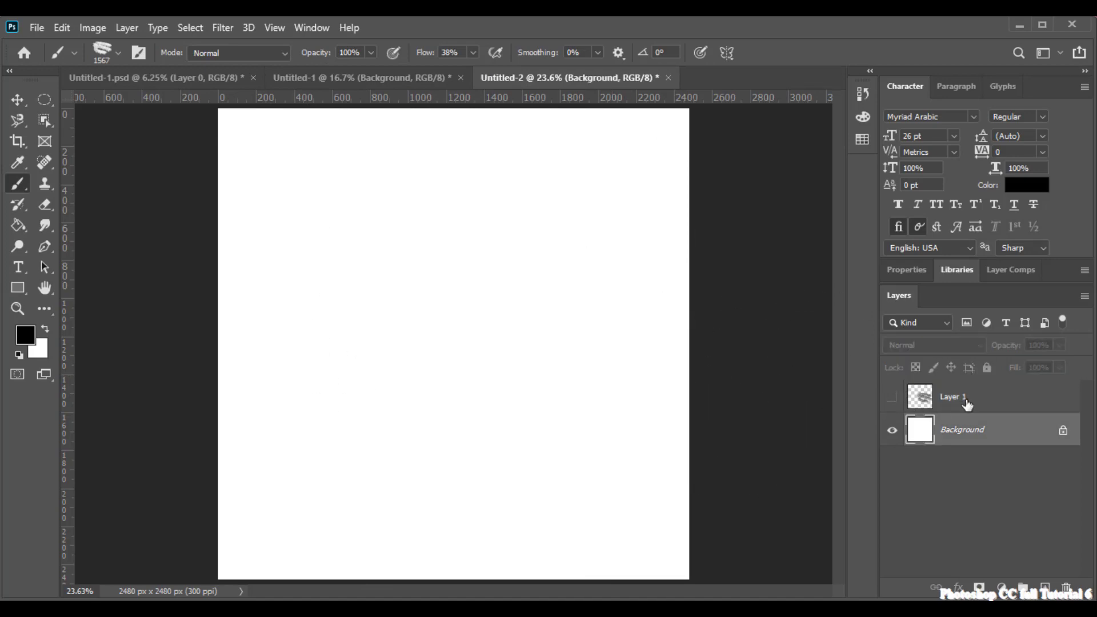
click(965, 403)
click(1046, 588)
- Stamp the custom brush at 1567 px onto the new layer, once in the canvas's upper part and again below it
drag(428, 221, 440, 212)
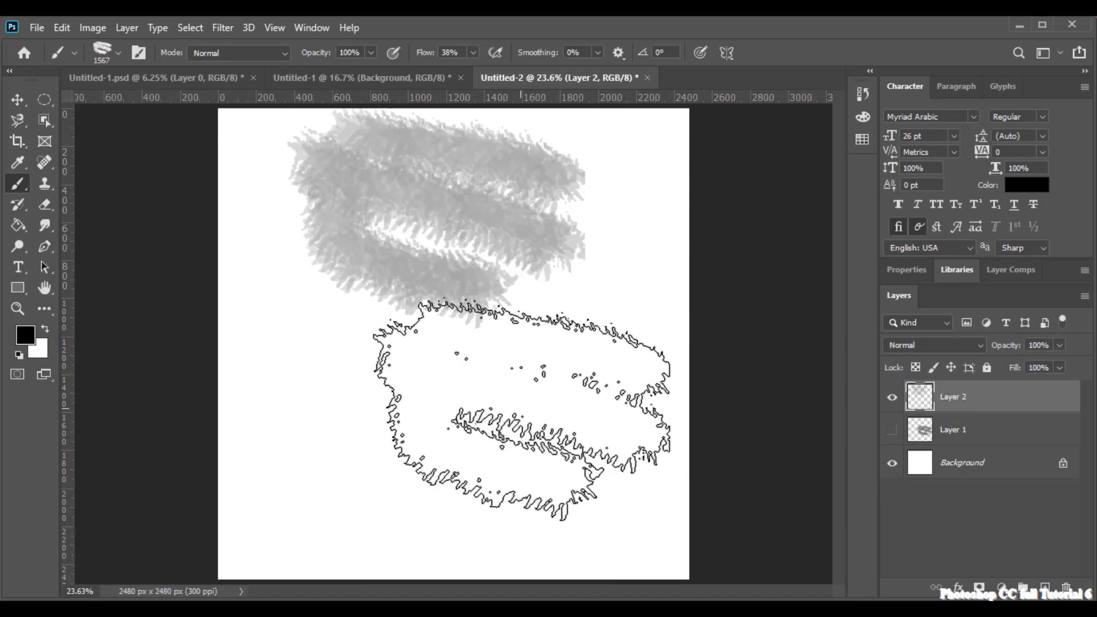
drag(429, 466, 517, 349)
key(ctrl+minus)
key(ctrl+minus)
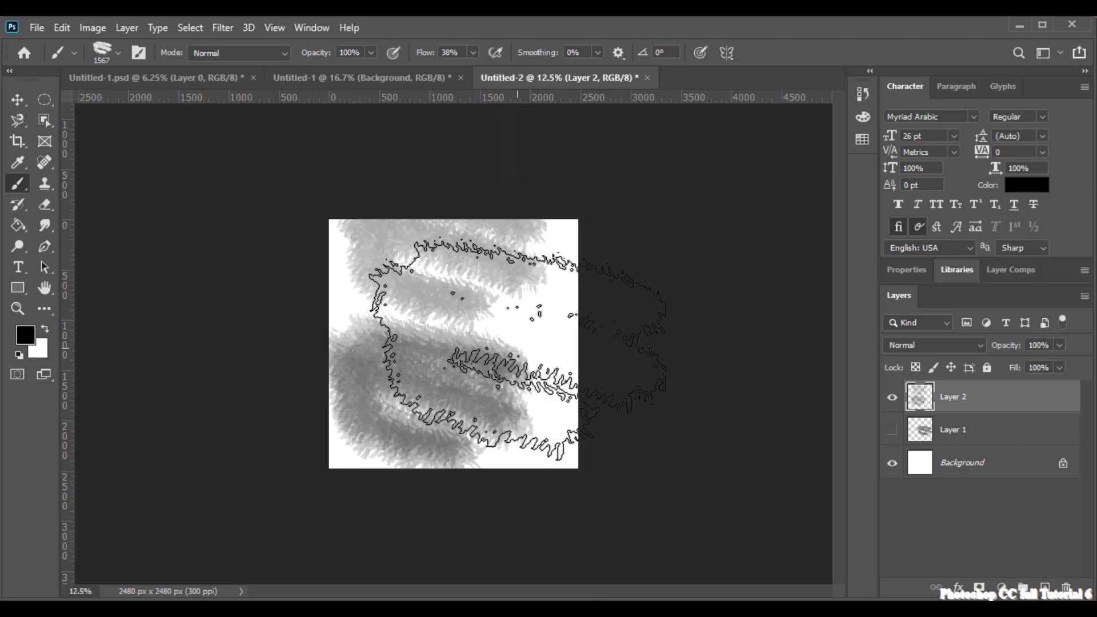
- Reduce the custom brush to 100 px, undo a short vertical test line, and draw a looping freehand line over the stamps
right_click(522, 338)
click(653, 377)
drag(524, 314, 518, 417)
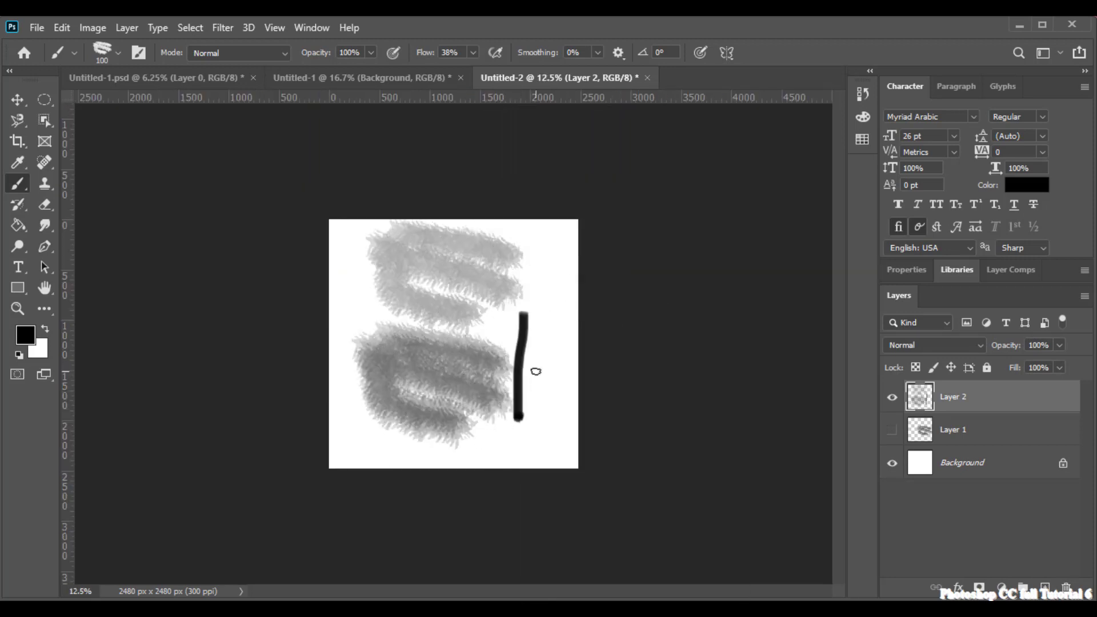
key(ctrl+z)
mouse_move(544, 309)
mouse_down()
mouse_move(429, 323)
mouse_move(413, 406)
mouse_move(463, 421)
mouse_move(542, 346)
mouse_move(544, 321)
mouse_move(478, 334)
mouse_move(449, 374)
mouse_move(478, 350)
mouse_move(459, 288)
mouse_move(413, 276)
mouse_up()
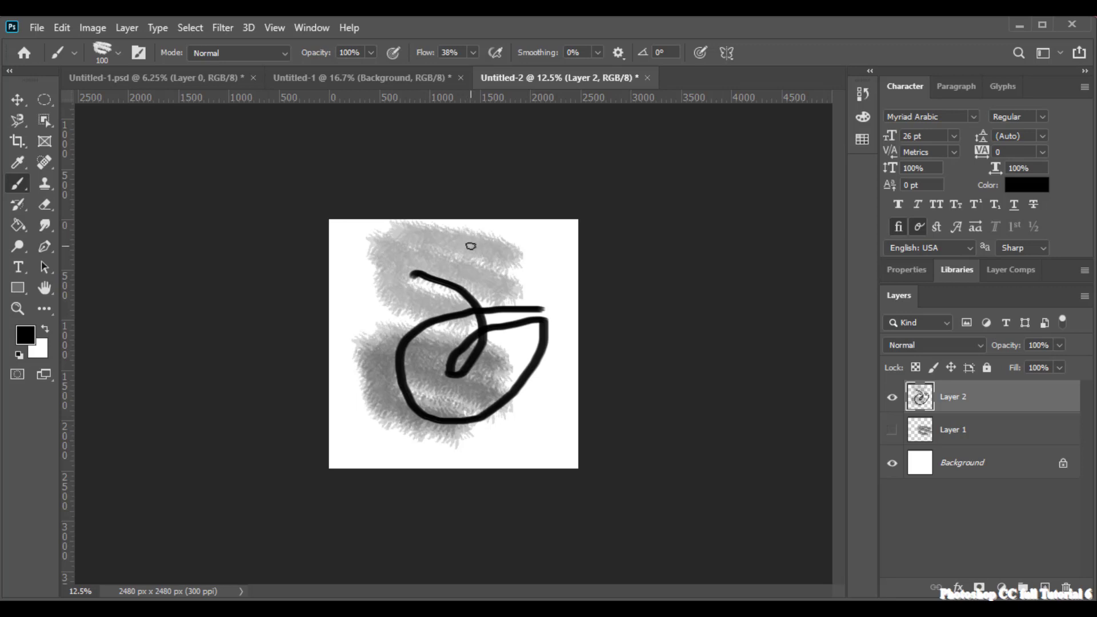
- Hide the topmost layer with the stamps and enlarge the canvas to 5062 × 3830 px with the Crop tool
click(892, 397)
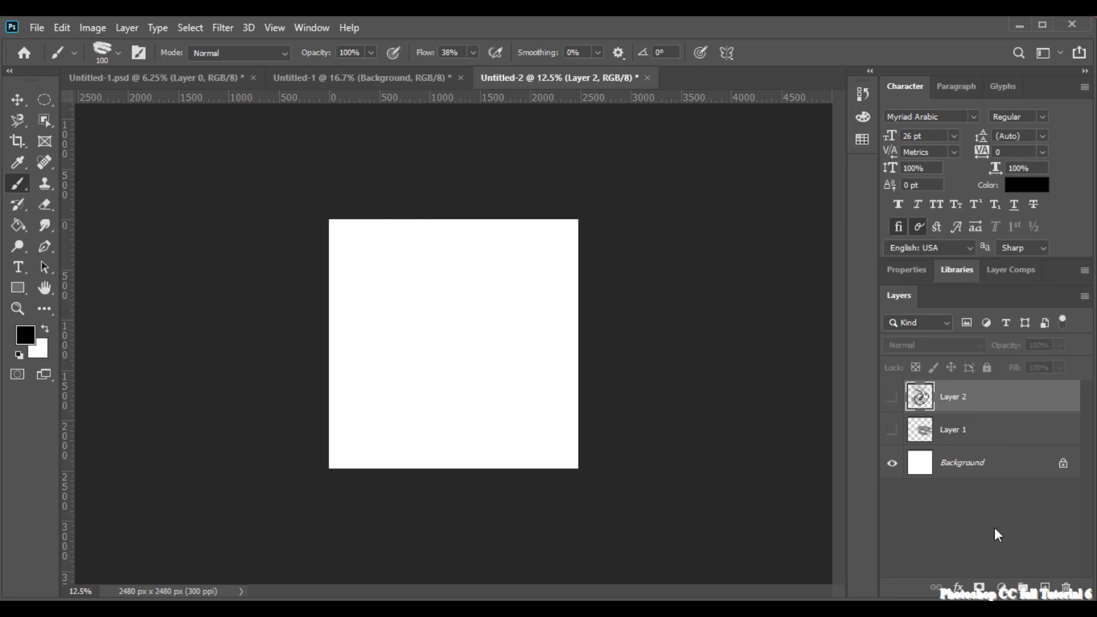
key(ctrl+0)
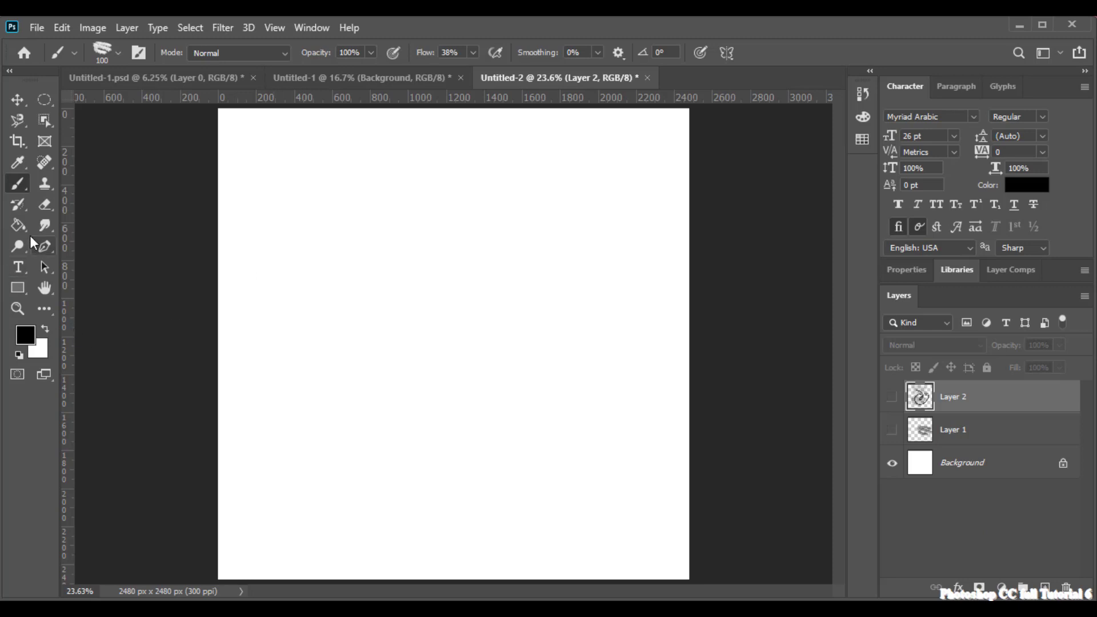
key(v)
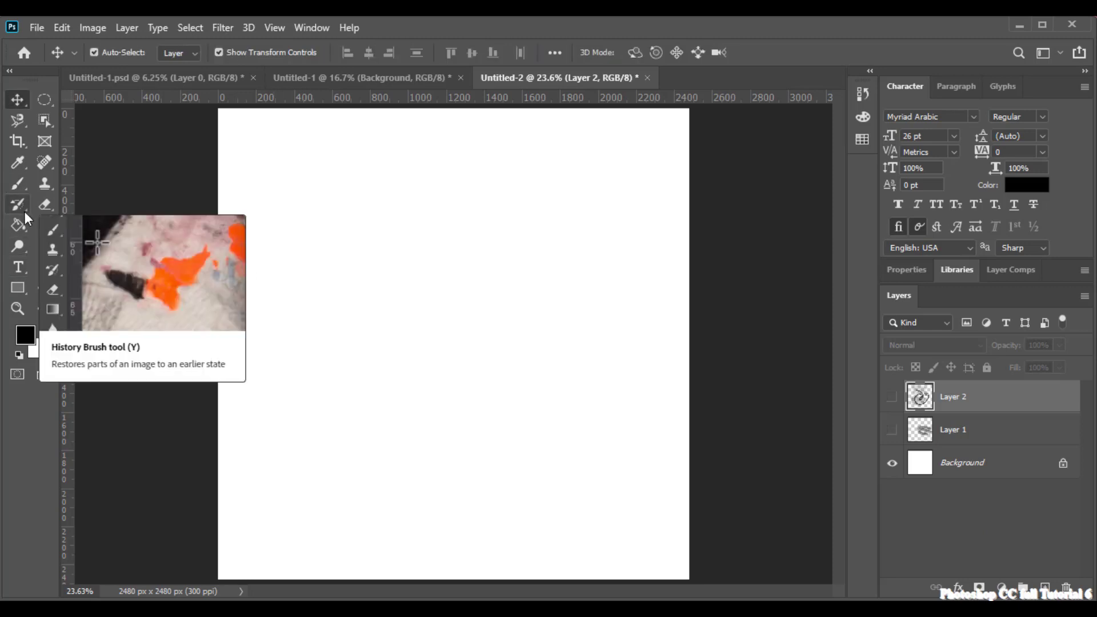
key(c)
drag(219, 116, 58, 93)
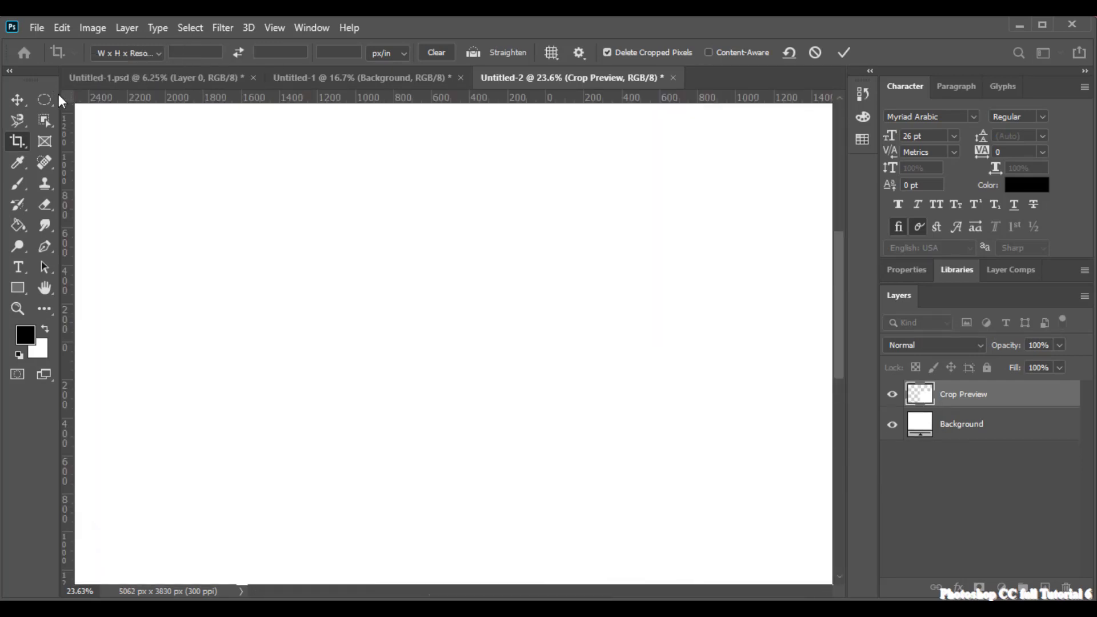
key(Return)
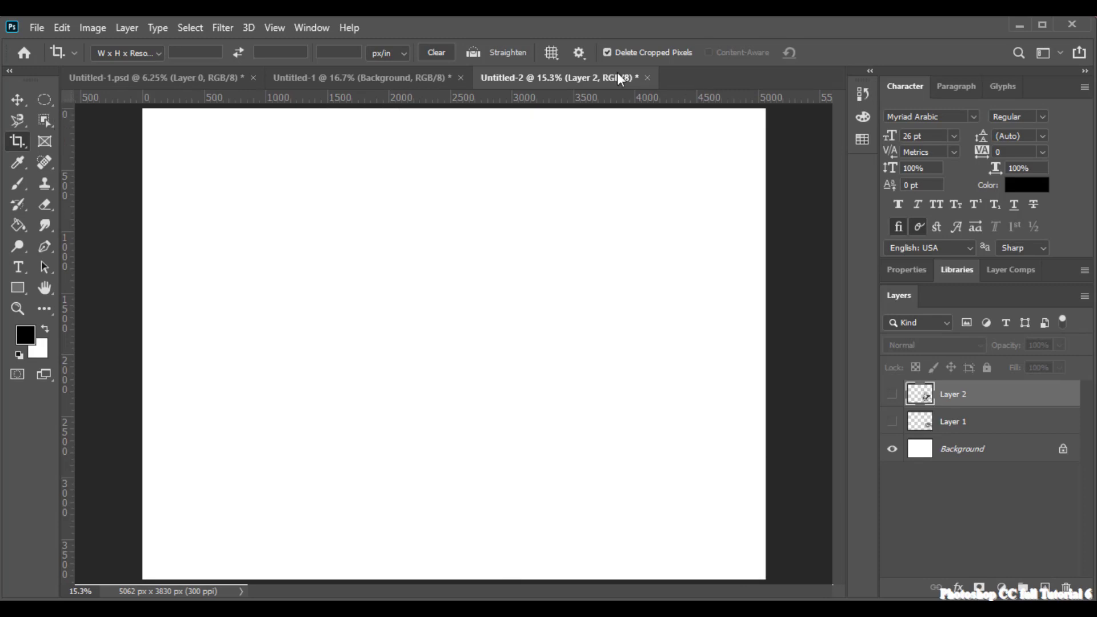
- Set up vertical paint symmetry for the Brush tool, with its axis centred on the canvas
click(18, 183)
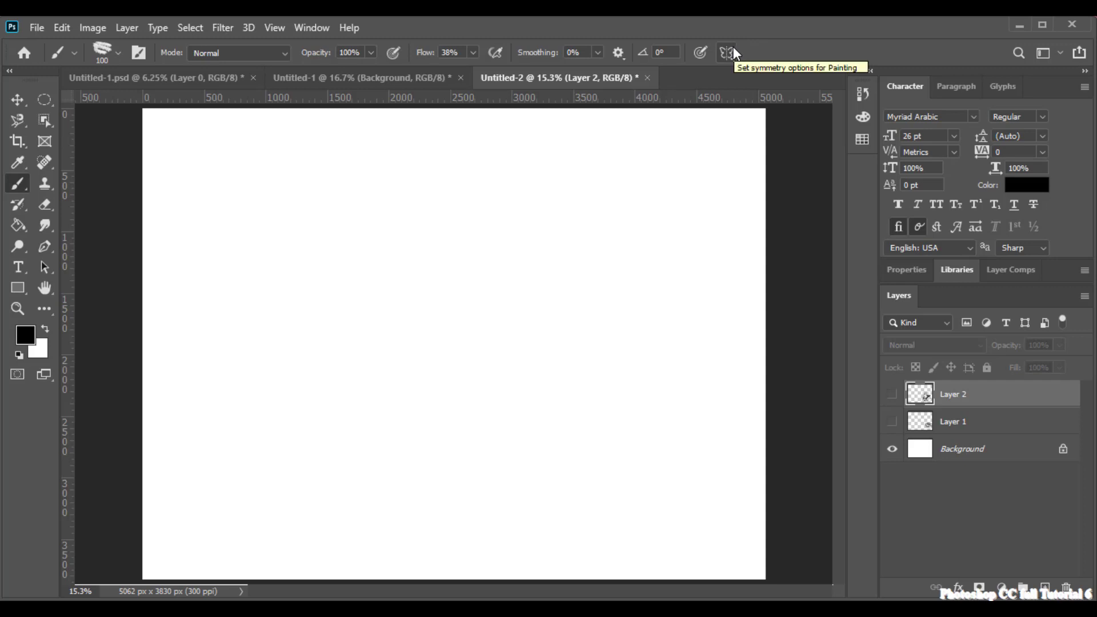
click(728, 52)
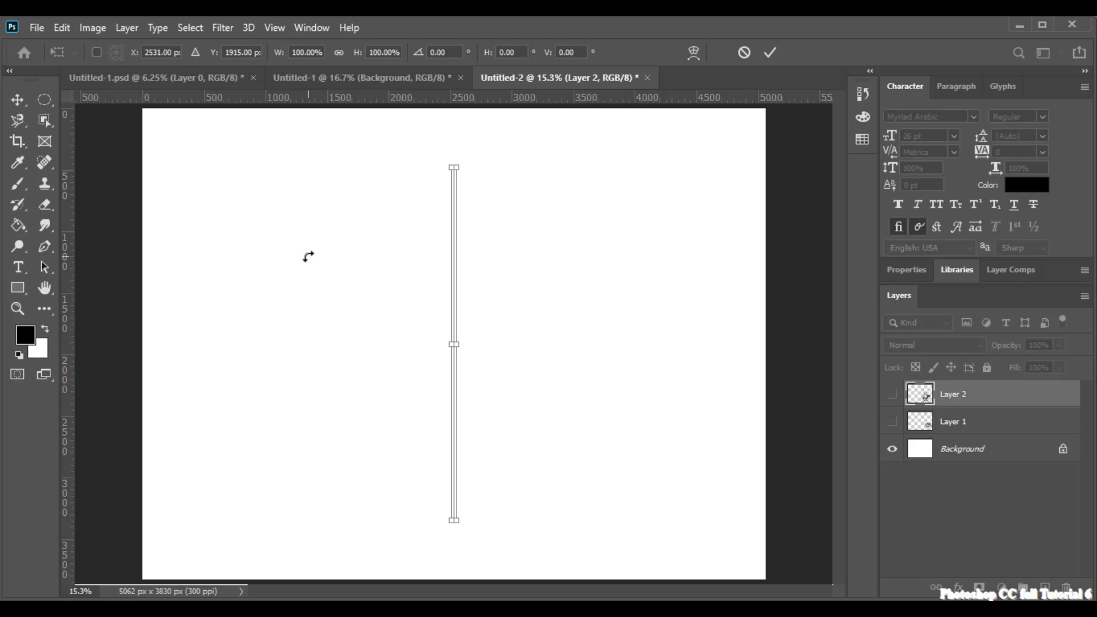
- Switch to File Explorer and open the image "Large Custom Shapes Collection for Photoshop" from the Photos for Photoshop cc shapes folder
click(1026, 24)
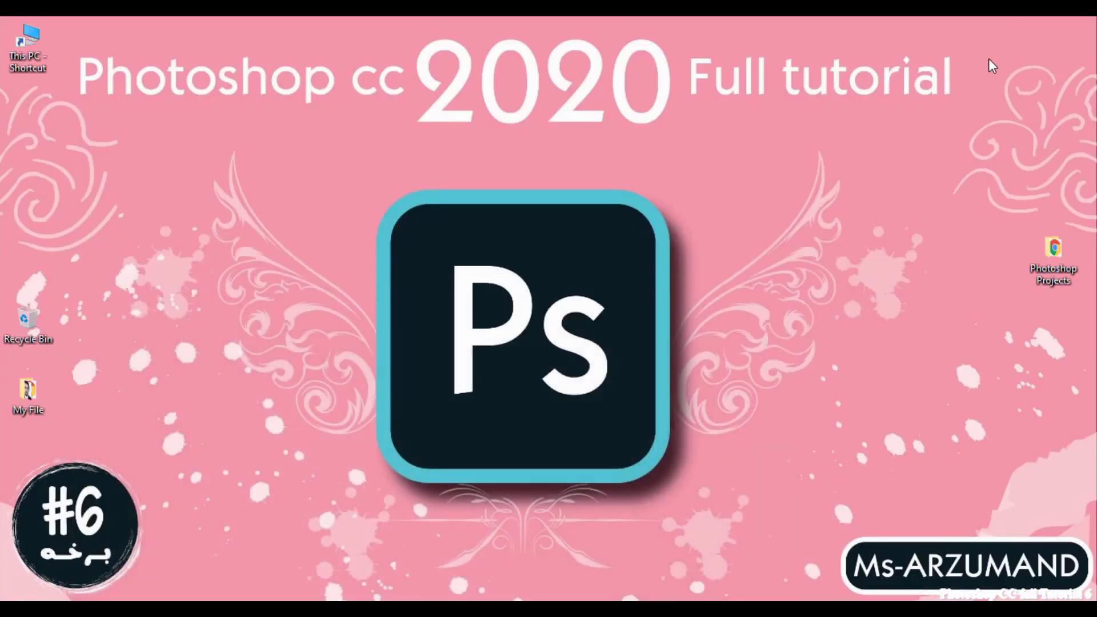
double_click(1053, 251)
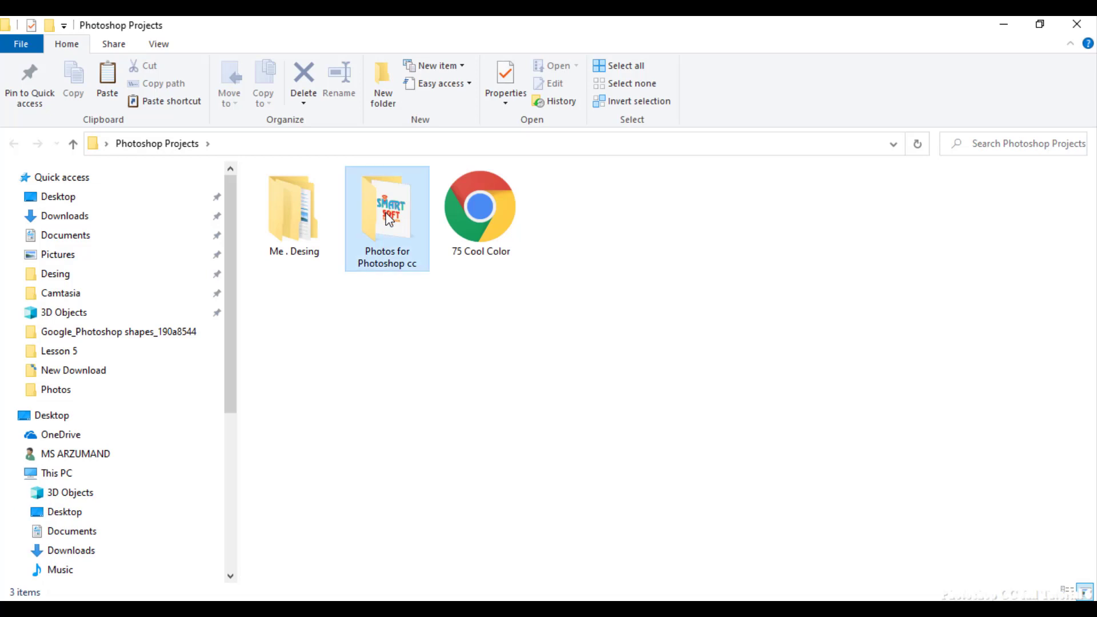
double_click(389, 218)
double_click(300, 206)
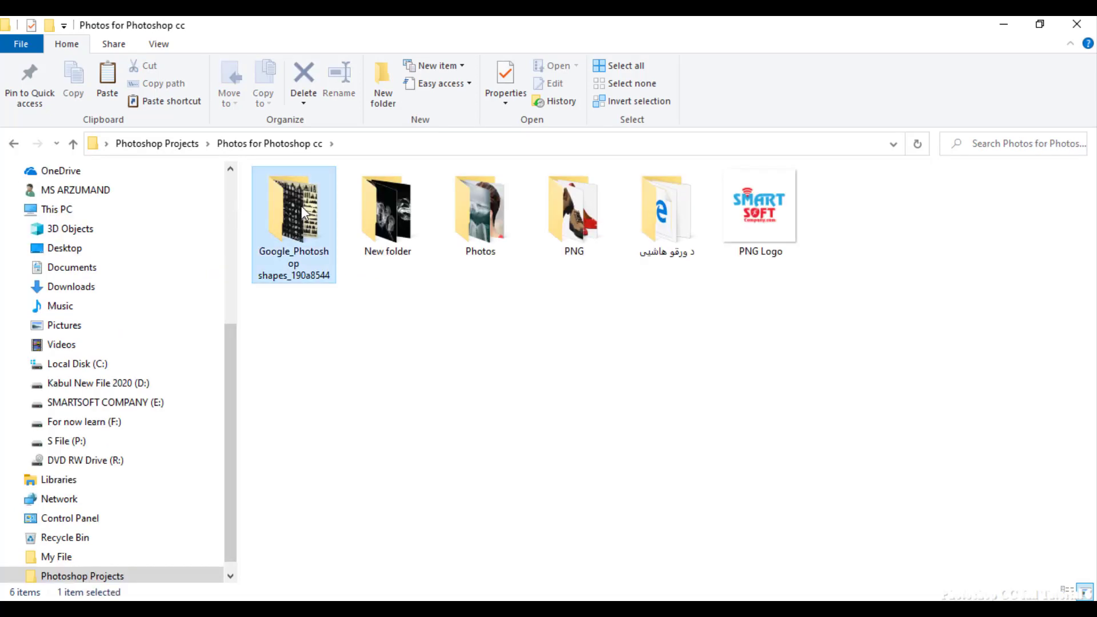
double_click(295, 201)
click(299, 200)
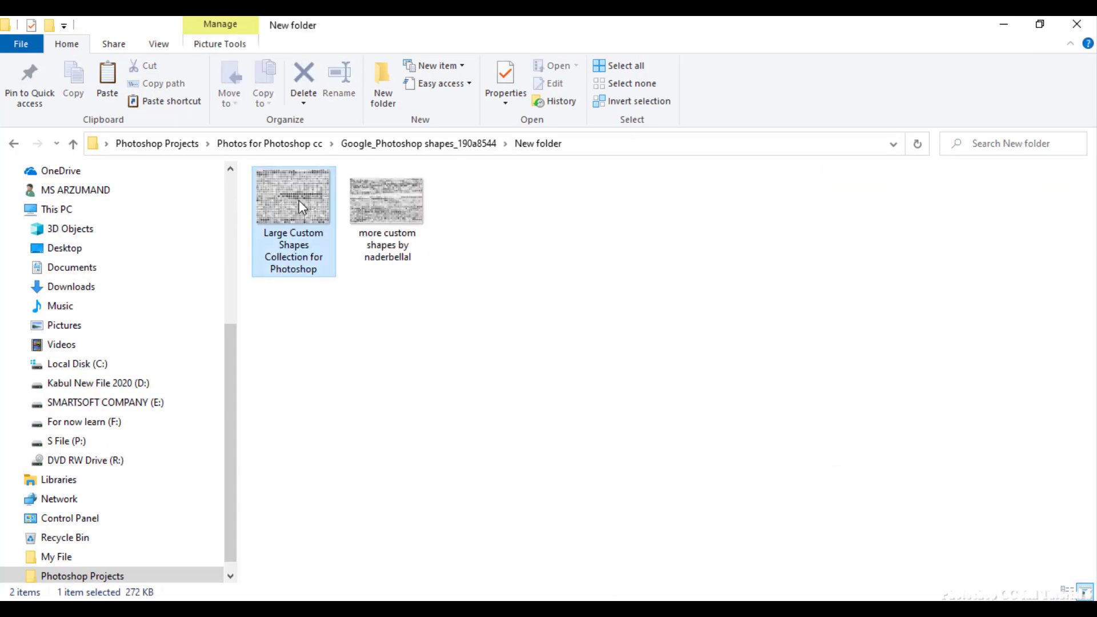
double_click(300, 200)
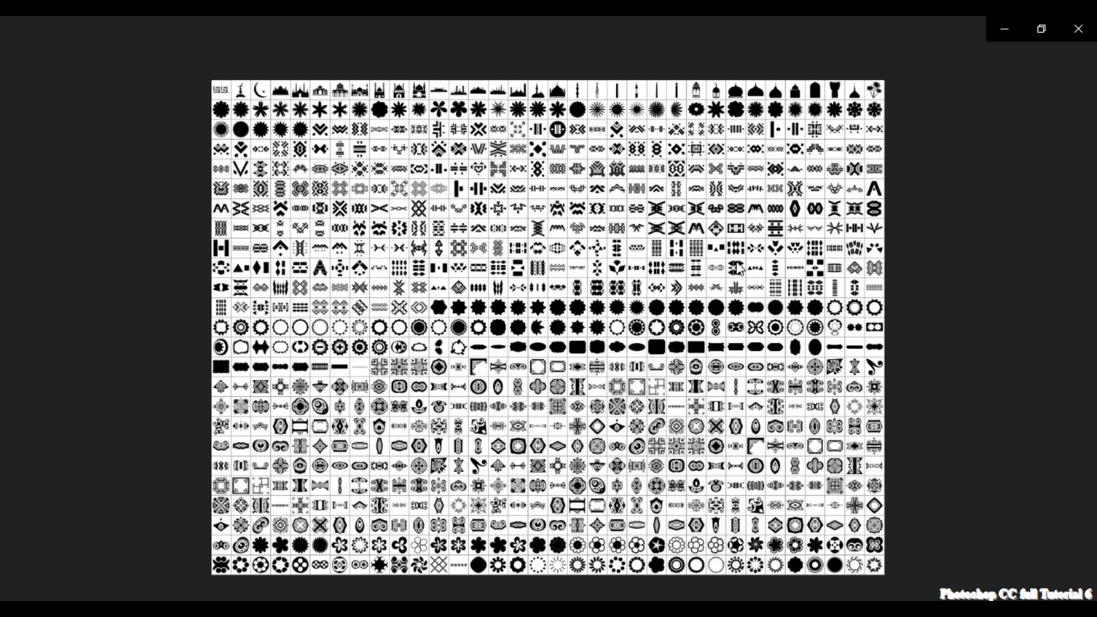
- Examine the symmetrical ornaments and flower shapes in the Large Custom Shapes Collection image up close
double_click(623, 324)
drag(753, 239, 785, 398)
drag(489, 187, 500, 200)
scroll(500, 201, up, 1)
drag(487, 246, 811, 372)
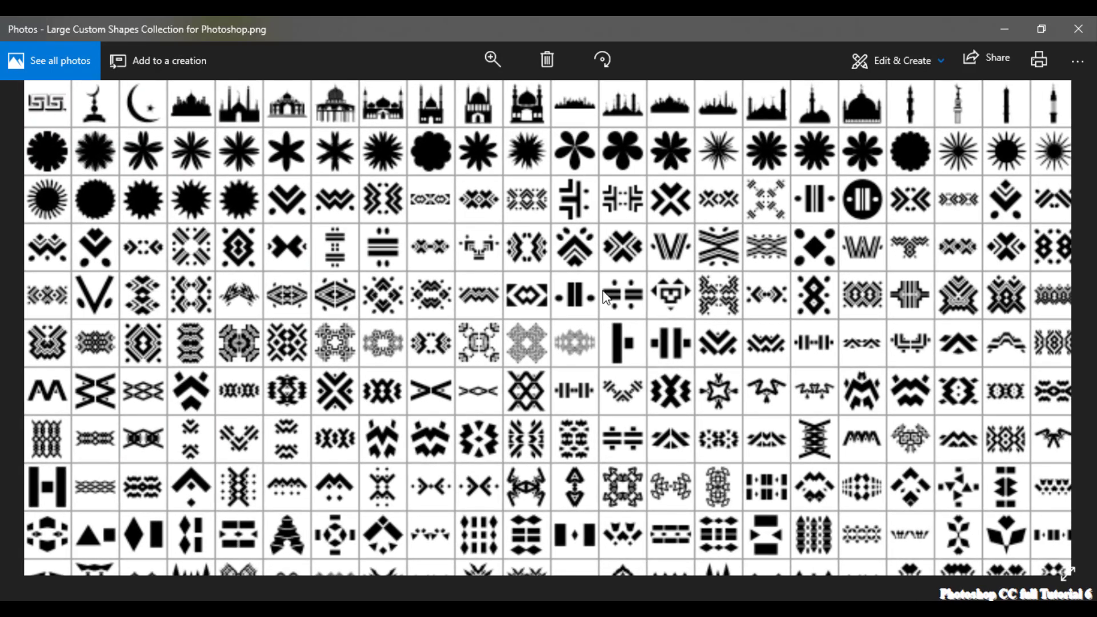
drag(96, 162, 561, 353)
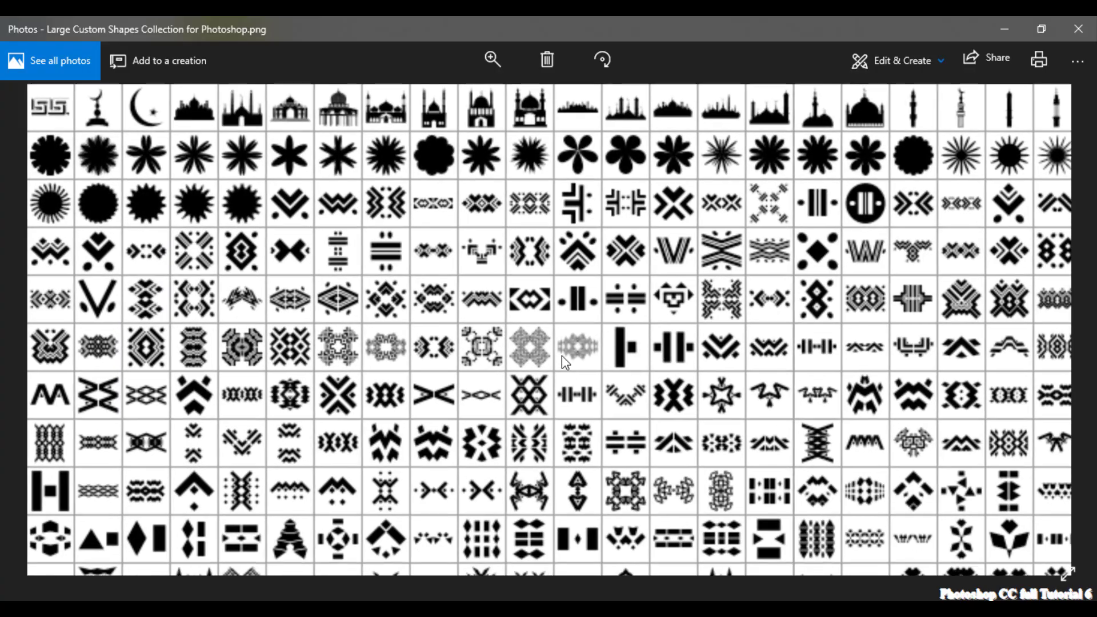
mouse_move(548, 514)
mouse_down()
mouse_move(544, 279)
mouse_move(577, 393)
mouse_move(552, 200)
mouse_up()
double_click(552, 200)
- Examine the mirrored and radial shapes in the folder's second custom shapes image, and return to Photoshop
key(Right)
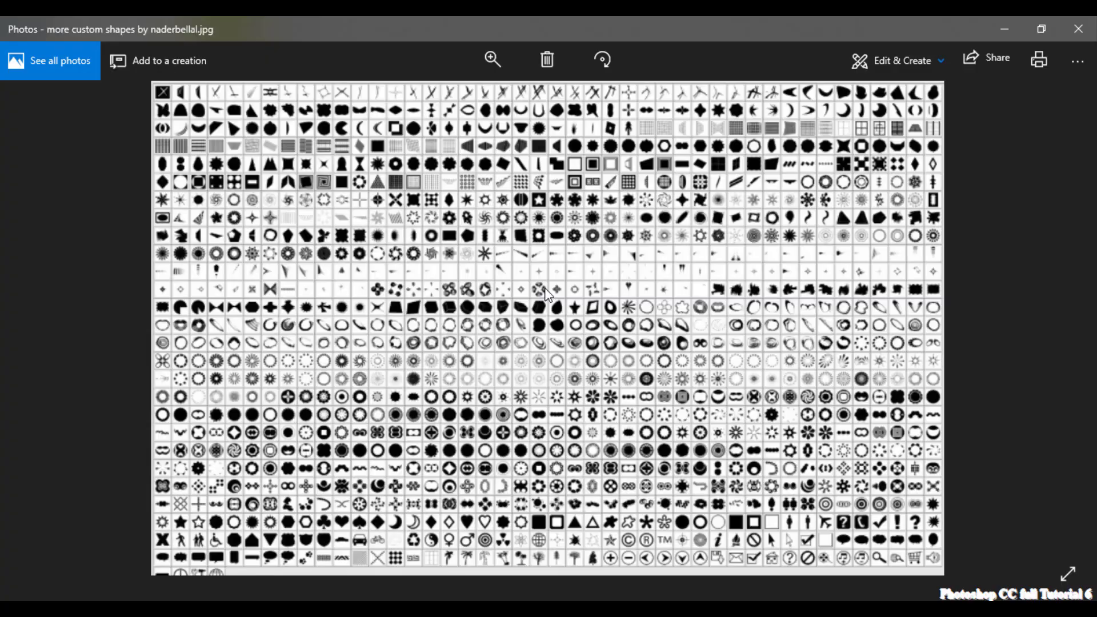
double_click(681, 291)
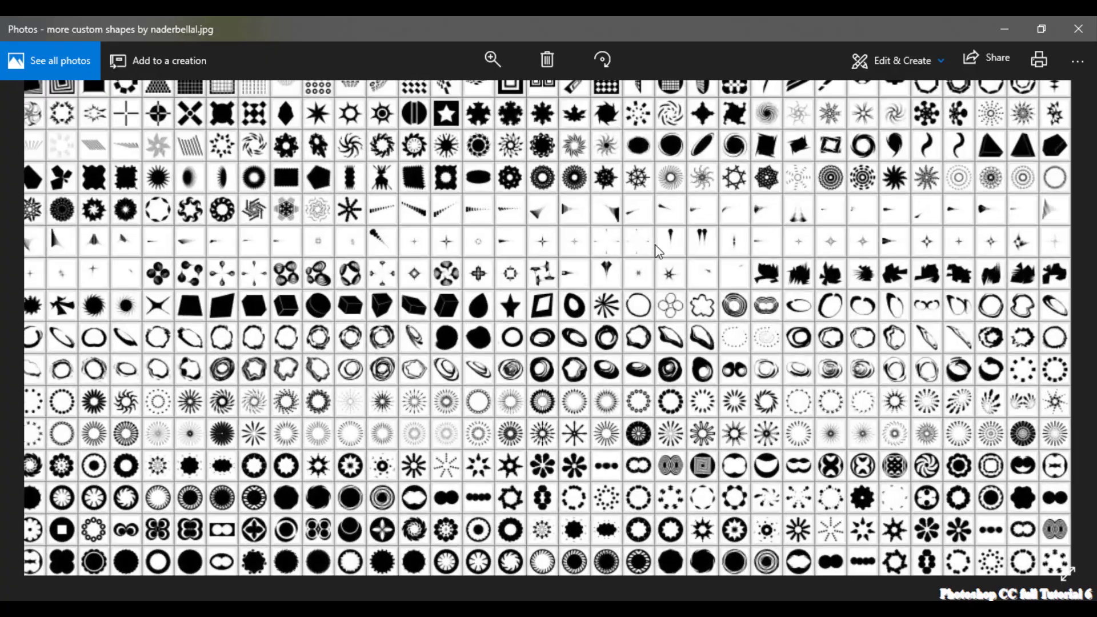
drag(628, 205, 799, 468)
drag(301, 252, 676, 262)
drag(350, 213, 862, 334)
drag(678, 177, 189, 134)
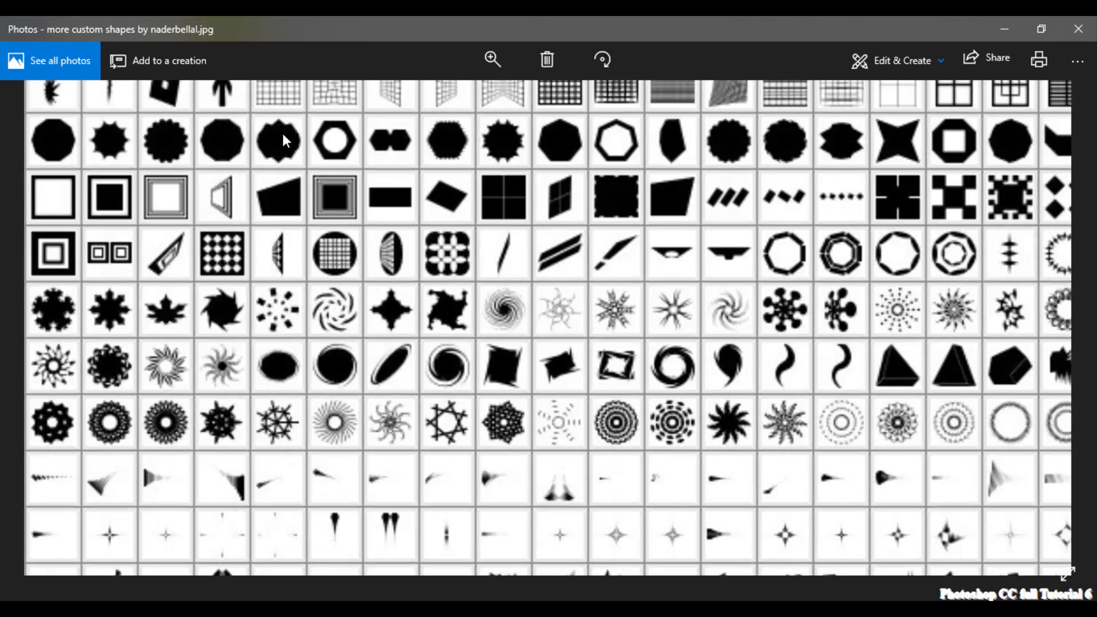
double_click(502, 165)
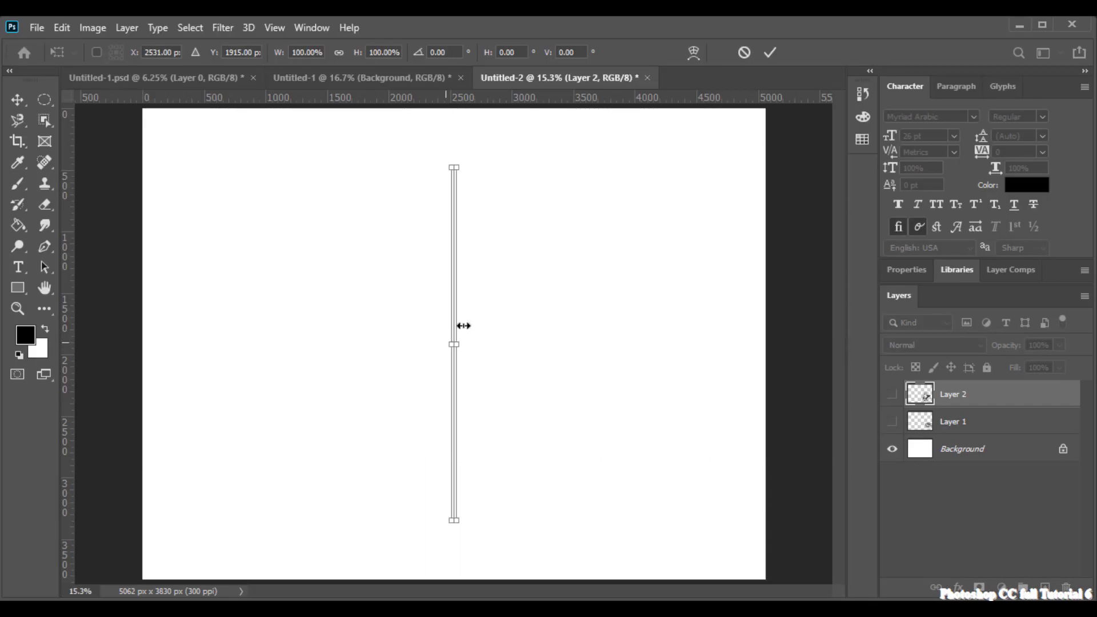
- Accept the centred vertical symmetry axis and try to paint on the hidden Layer 2 with the Brush tool
click(18, 184)
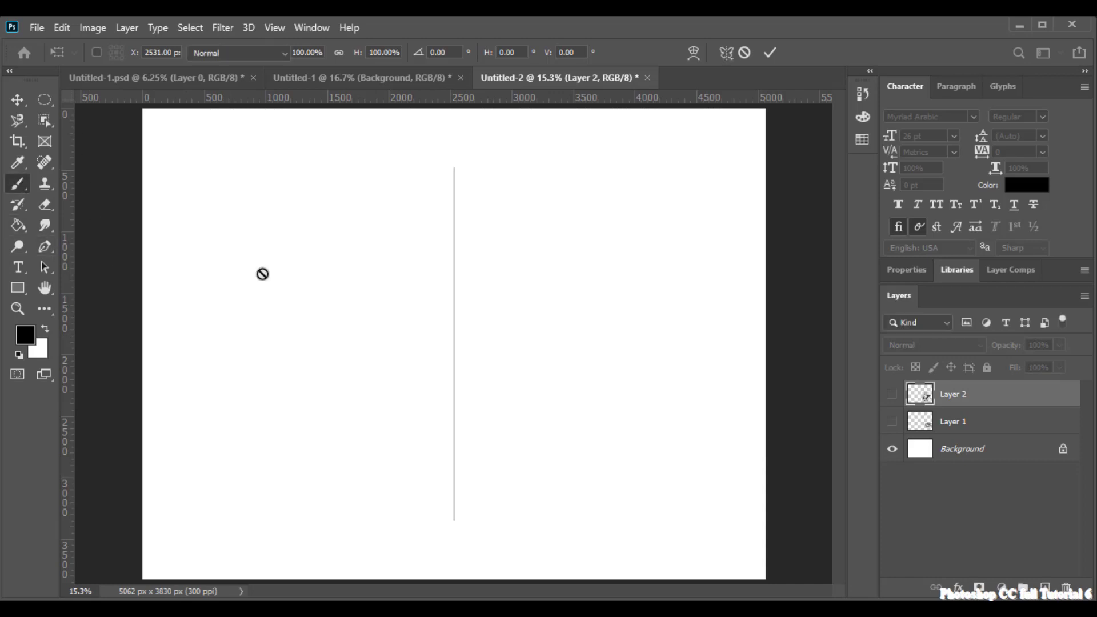
click(727, 54)
click(526, 148)
click(557, 291)
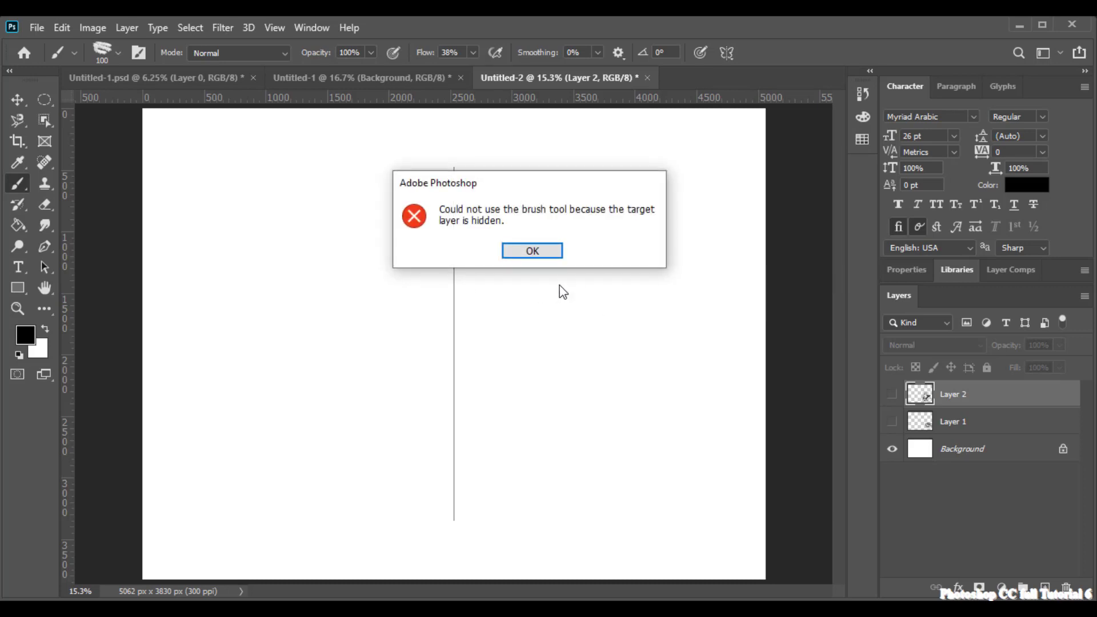
key(Return)
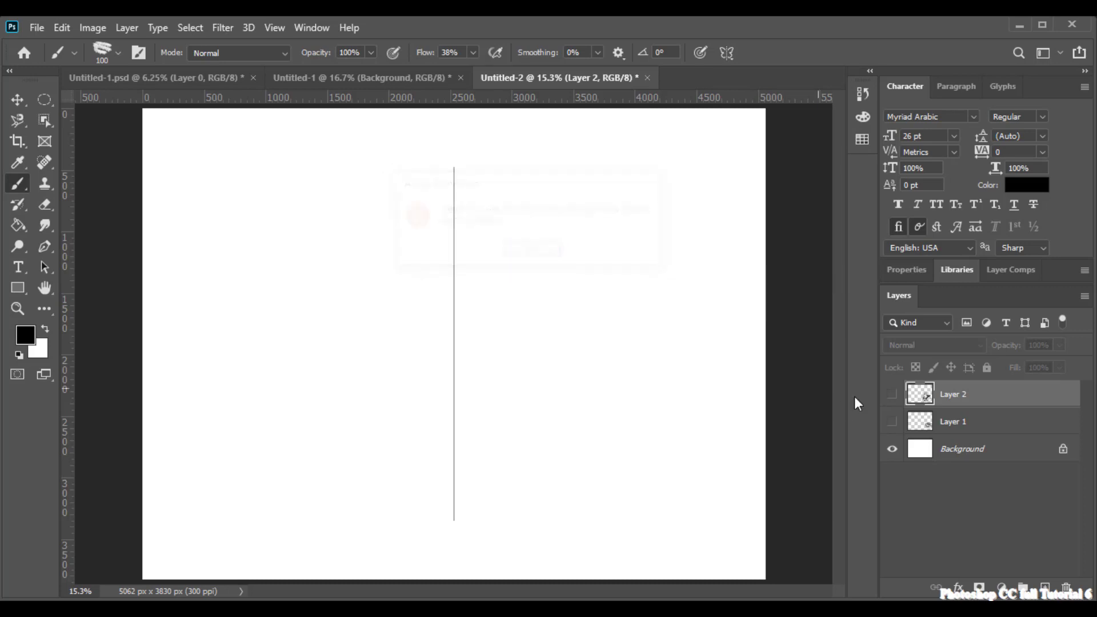
- Add a new empty layer above Layer 2, keeping both painted layers hidden
click(997, 434)
click(1001, 457)
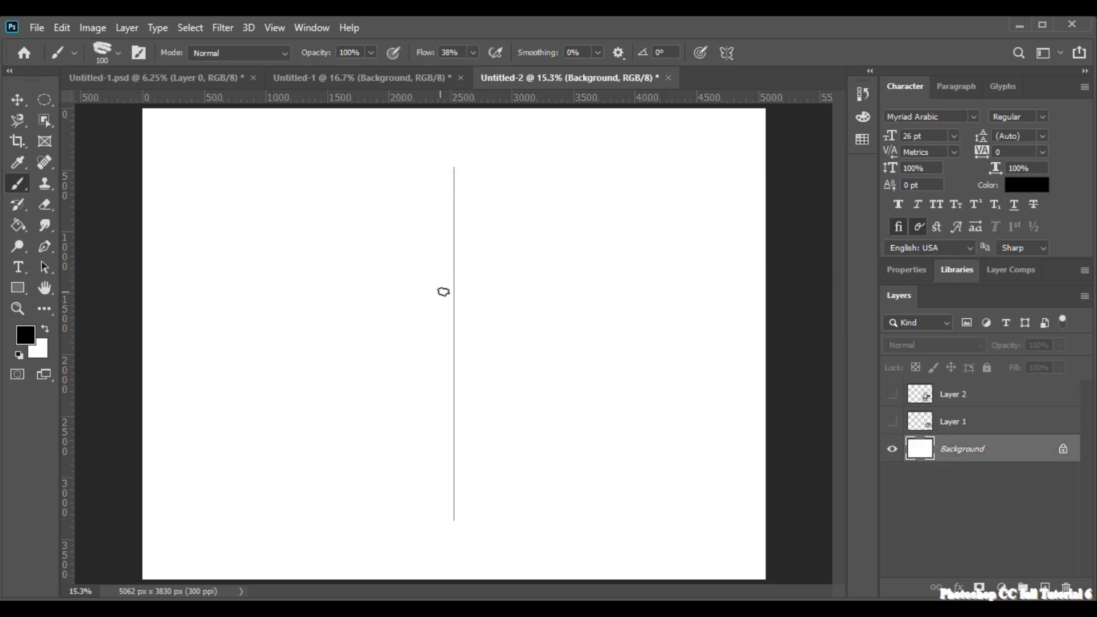
right_click(440, 292)
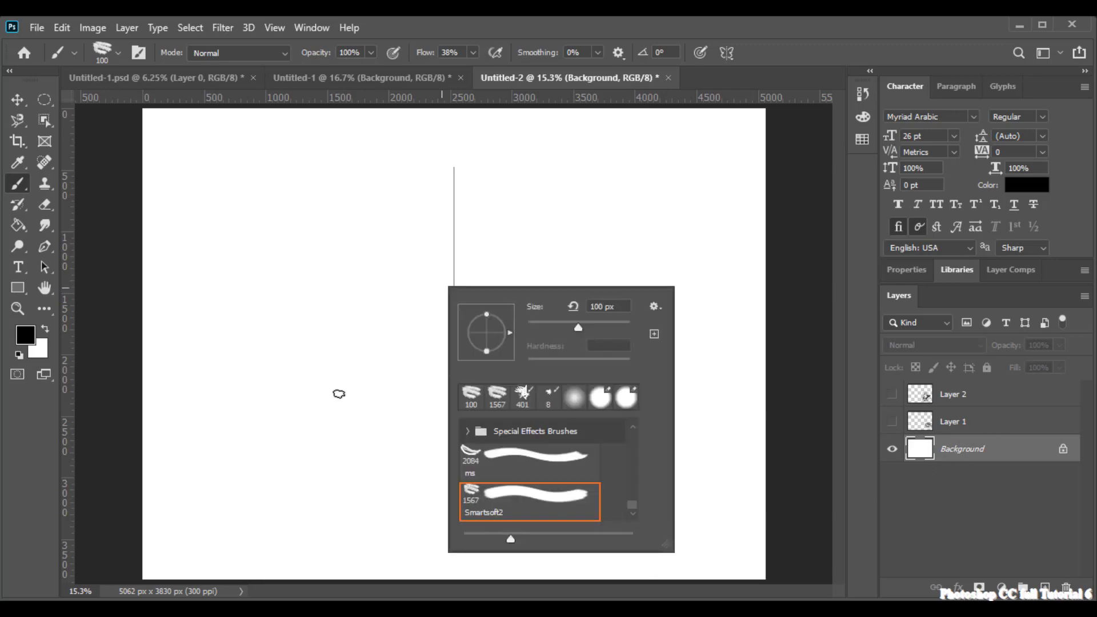
click(942, 394)
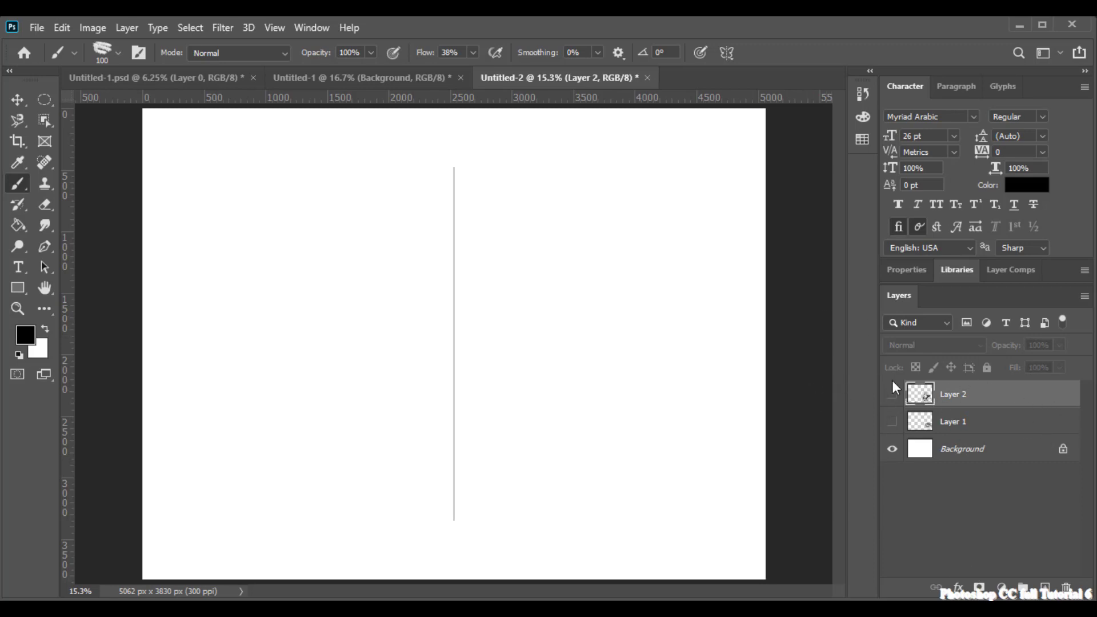
click(893, 400)
click(893, 400)
click(1044, 588)
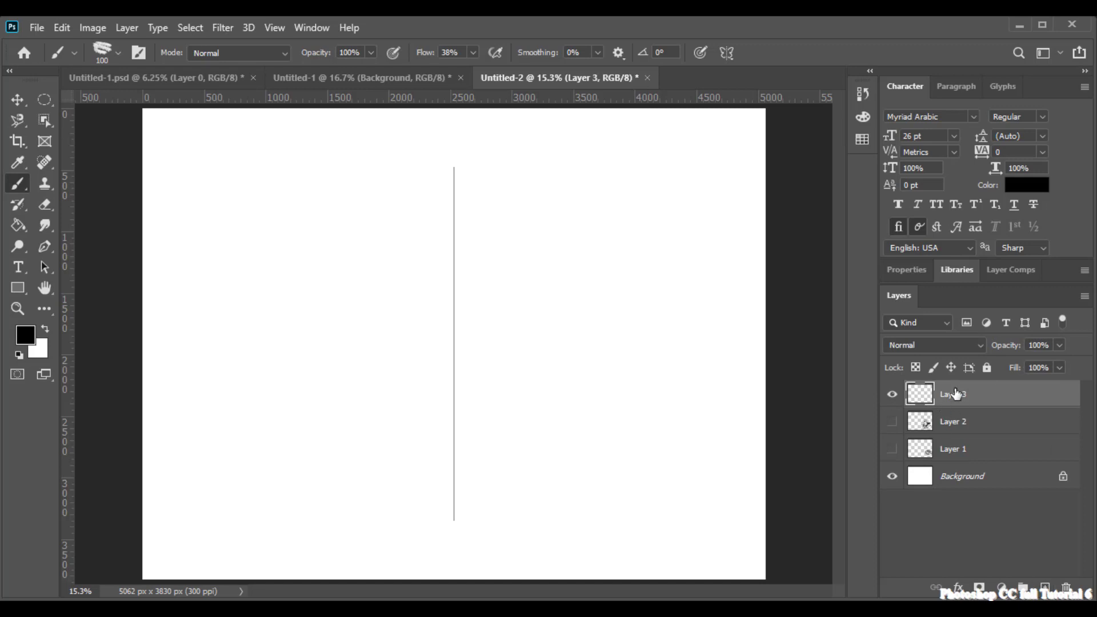
- Choose a soft round brush tip at 100 px in place of the custom brush
right_click(427, 233)
click(554, 343)
key(Return)
right_click(469, 255)
key(Return)
- Paint freehand curved outlines mirrored across the vertical symmetry axis, and undo all of the strokes
mouse_move(455, 274)
mouse_down()
mouse_move(566, 304)
mouse_move(584, 271)
mouse_move(575, 237)
mouse_move(502, 200)
mouse_up()
drag(447, 234, 454, 274)
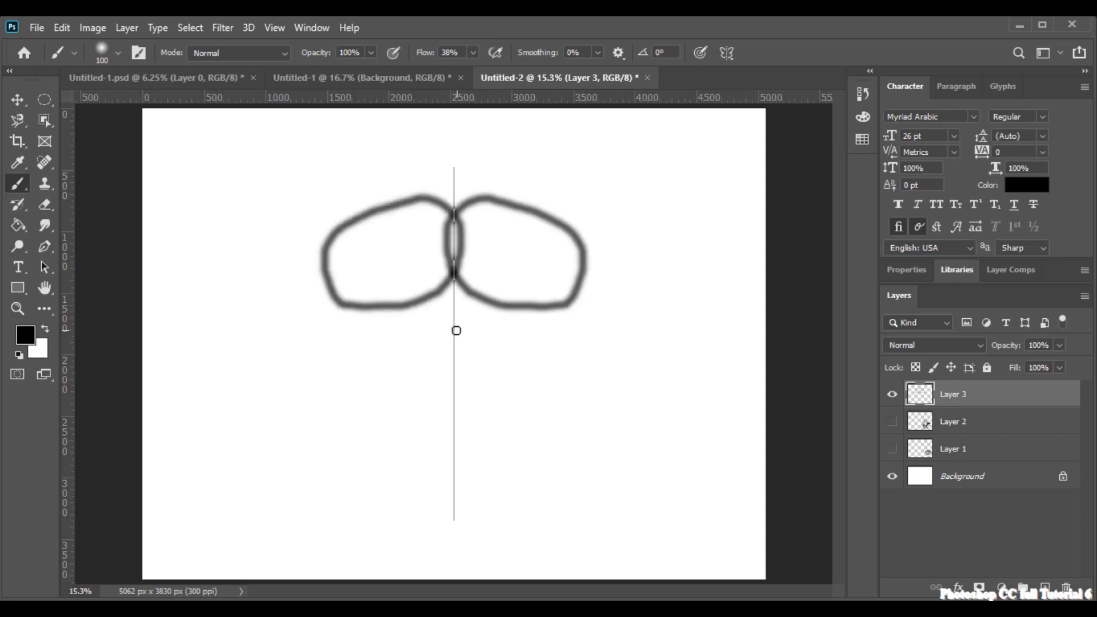
mouse_move(361, 306)
mouse_down()
mouse_move(382, 396)
mouse_move(279, 338)
mouse_move(232, 330)
mouse_move(226, 347)
mouse_move(249, 415)
mouse_move(283, 455)
mouse_move(421, 493)
mouse_move(480, 538)
mouse_move(550, 545)
mouse_move(560, 589)
mouse_up()
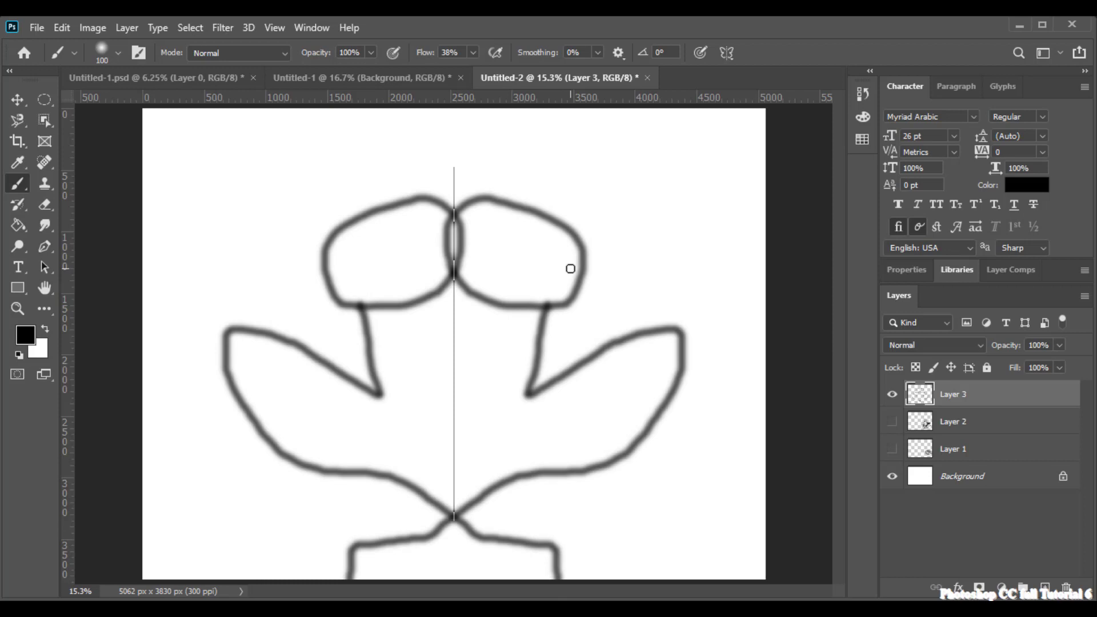
key(ctrl+z)
key(ctrl+z)
key(ctrl+z)
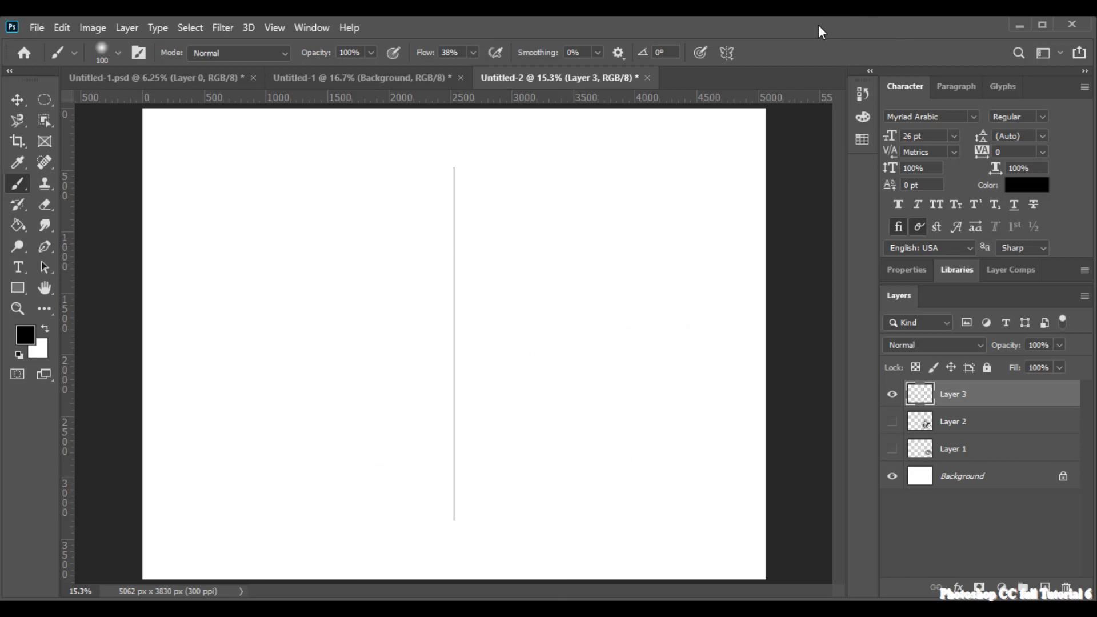
- Switch the paint symmetry to Horizontal and paint a long wavy outline mirrored across the horizontal axis
click(727, 50)
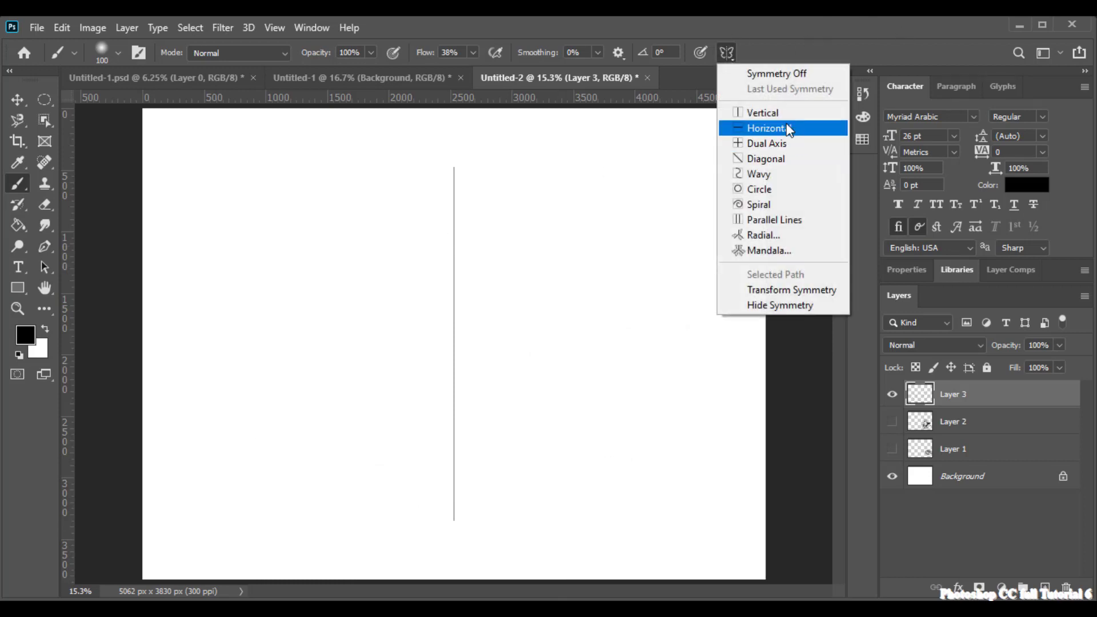
click(780, 129)
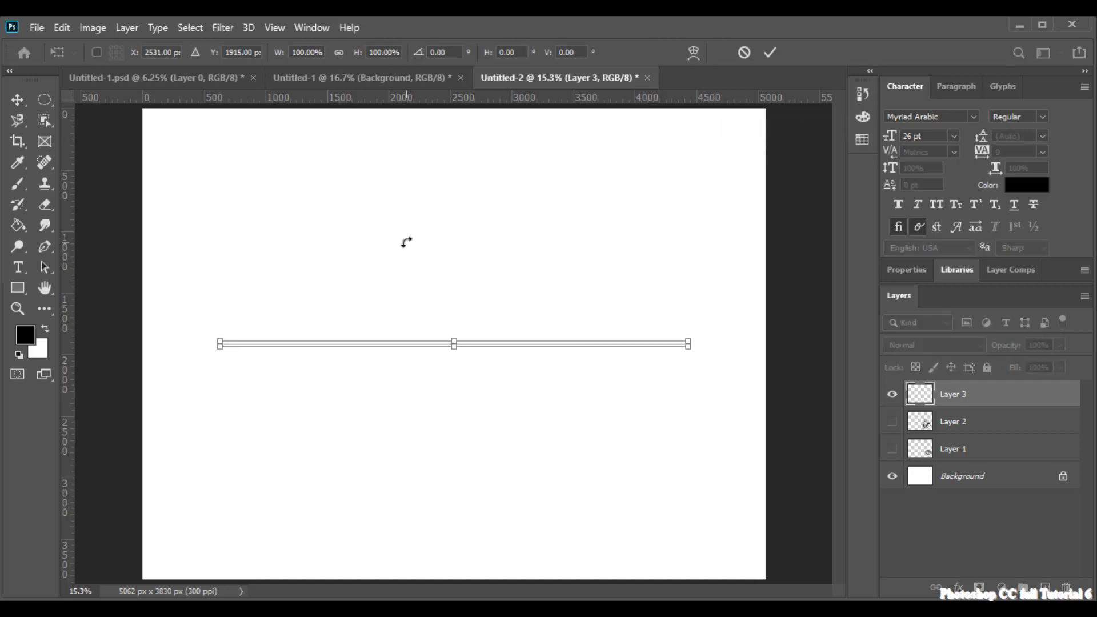
click(17, 184)
mouse_move(631, 440)
mouse_down()
mouse_move(518, 367)
mouse_move(483, 412)
mouse_move(427, 421)
mouse_move(303, 355)
mouse_move(281, 387)
mouse_move(220, 414)
mouse_move(194, 407)
mouse_move(179, 330)
mouse_move(194, 294)
mouse_move(269, 274)
mouse_move(659, 272)
mouse_move(686, 274)
mouse_move(728, 344)
mouse_move(801, 345)
mouse_up()
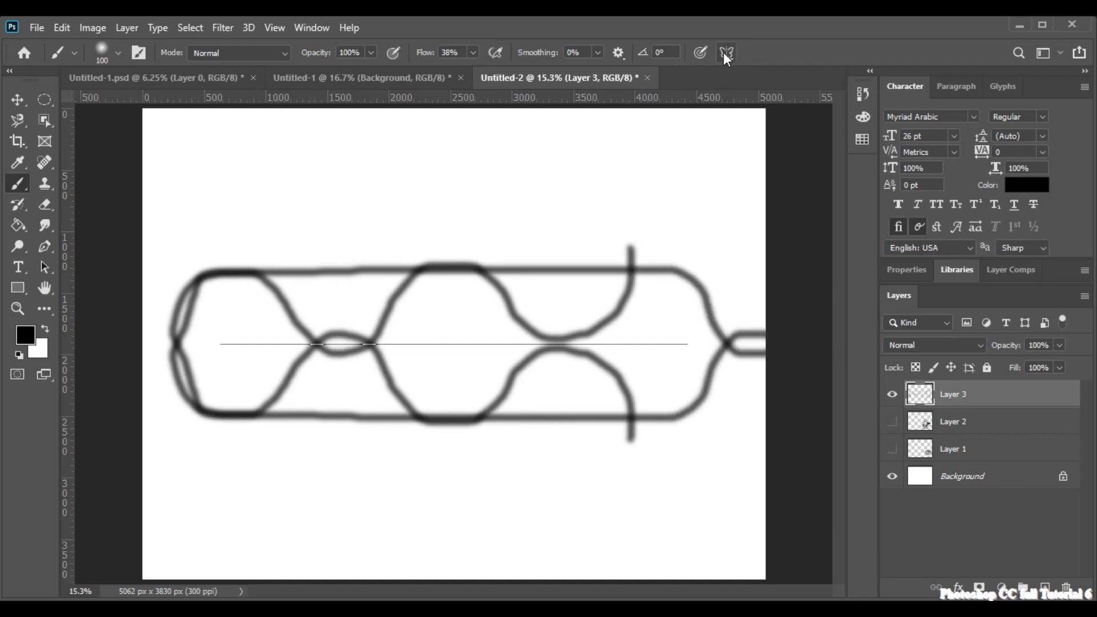
- Set the paint symmetry to Dual Axis, centred on the canvas, and accept it for the Brush tool
click(725, 52)
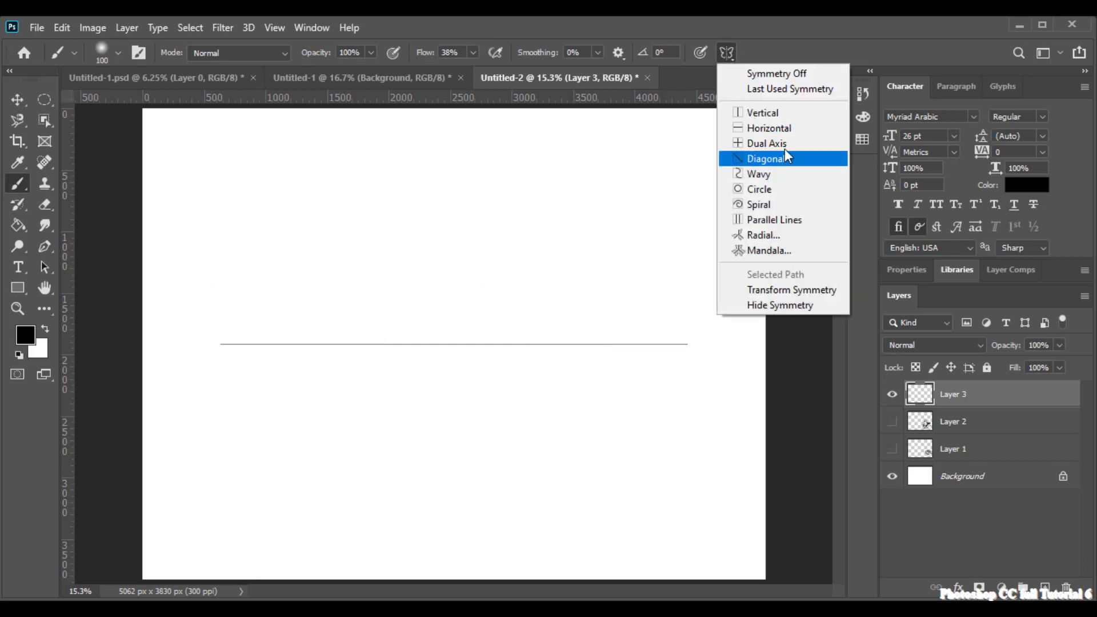
click(760, 143)
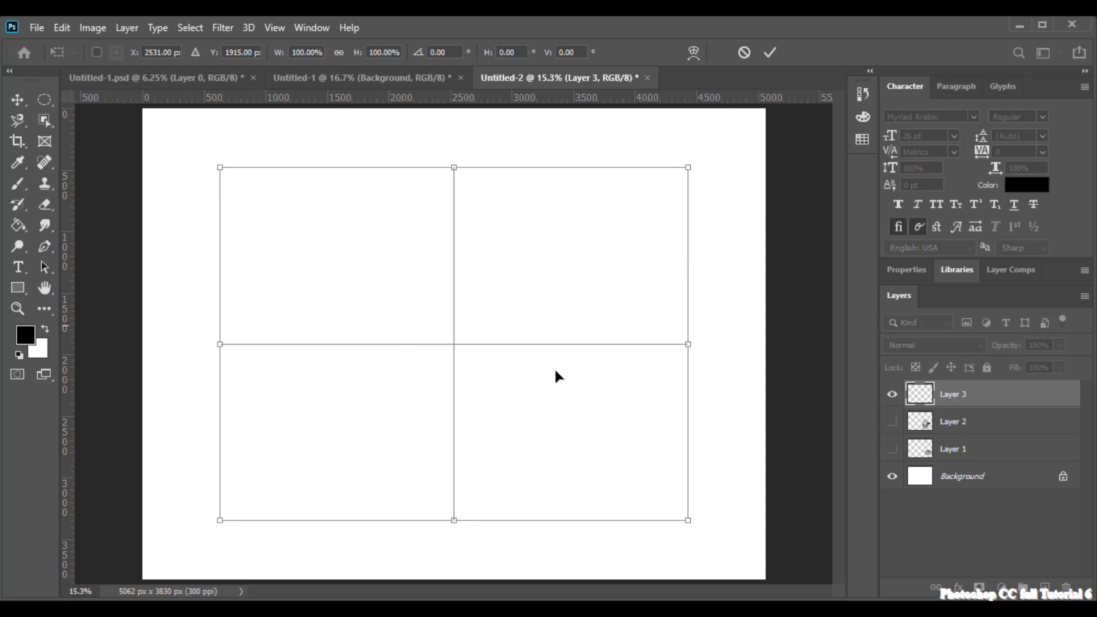
click(9, 184)
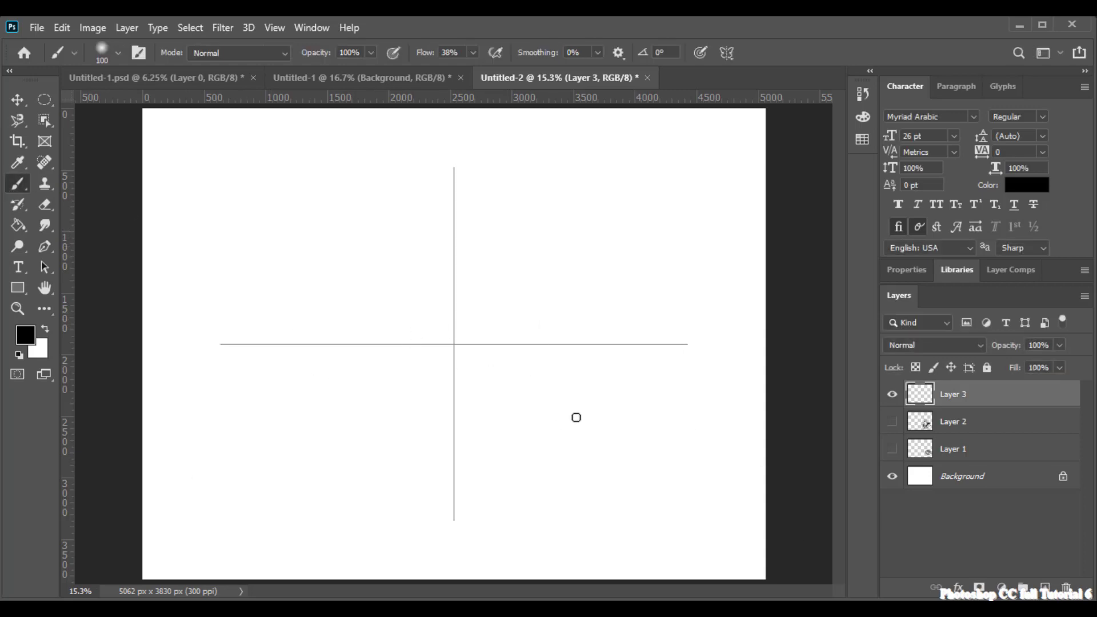
- Paint a test design from the intersection of the two symmetry axes, and undo the strokes
mouse_move(453, 344)
mouse_down()
mouse_move(502, 294)
mouse_move(502, 264)
mouse_move(456, 255)
mouse_move(574, 263)
mouse_move(588, 346)
mouse_move(454, 344)
mouse_up()
key(ctrl+z)
key(ctrl+z)
key(ctrl+z)
key(ctrl+z)
key(ctrl+z)
key(ctrl+z)
key(ctrl+z)
key(ctrl+z)
- Paint a straight horizontal line outward from the vertical axis, above the horizontal axis, mirrored into all four quadrants
mouse_move(453, 294)
mouse_down()
mouse_move(546, 276)
mouse_move(667, 289)
mouse_up()
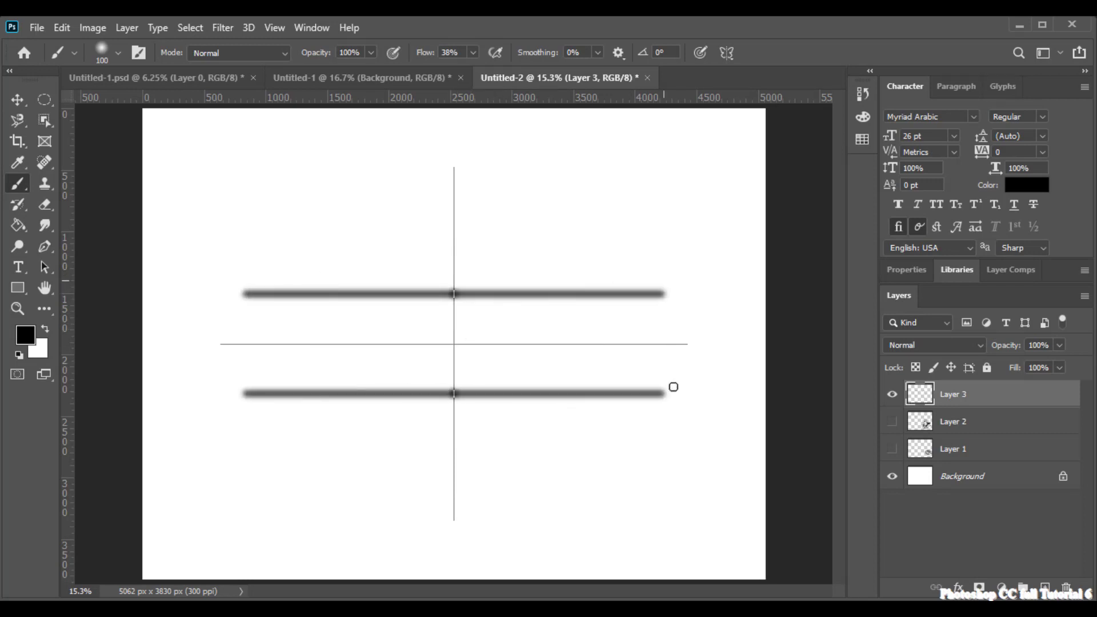
- Remove the straight lines and paint a curved hourglass-like outline mirrored across both symmetry axes
mouse_move(677, 444)
mouse_down()
mouse_move(621, 395)
mouse_move(457, 339)
mouse_move(569, 352)
mouse_move(390, 280)
mouse_move(396, 237)
mouse_move(462, 223)
mouse_move(554, 231)
mouse_move(549, 195)
mouse_move(504, 170)
mouse_move(475, 171)
mouse_move(466, 121)
mouse_up()
key(ctrl+z)
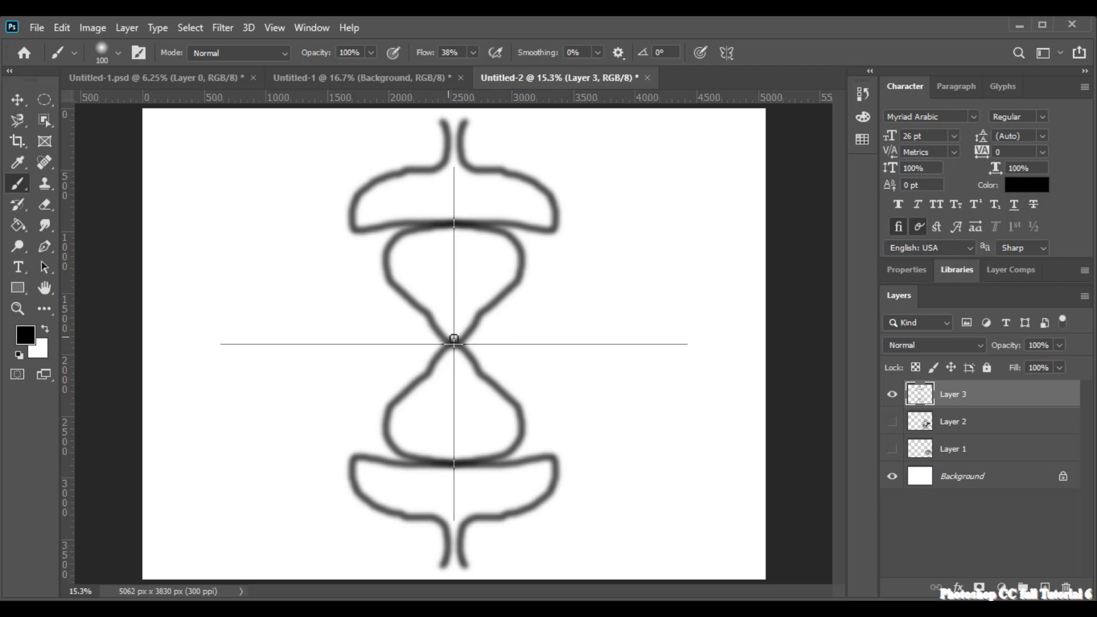
- Paint side loops and diagonal lines out to the canvas edges, try moving part of the design, and undo these changes
mouse_move(492, 319)
mouse_down()
mouse_move(583, 343)
mouse_move(612, 309)
mouse_up()
drag(662, 259, 769, 169)
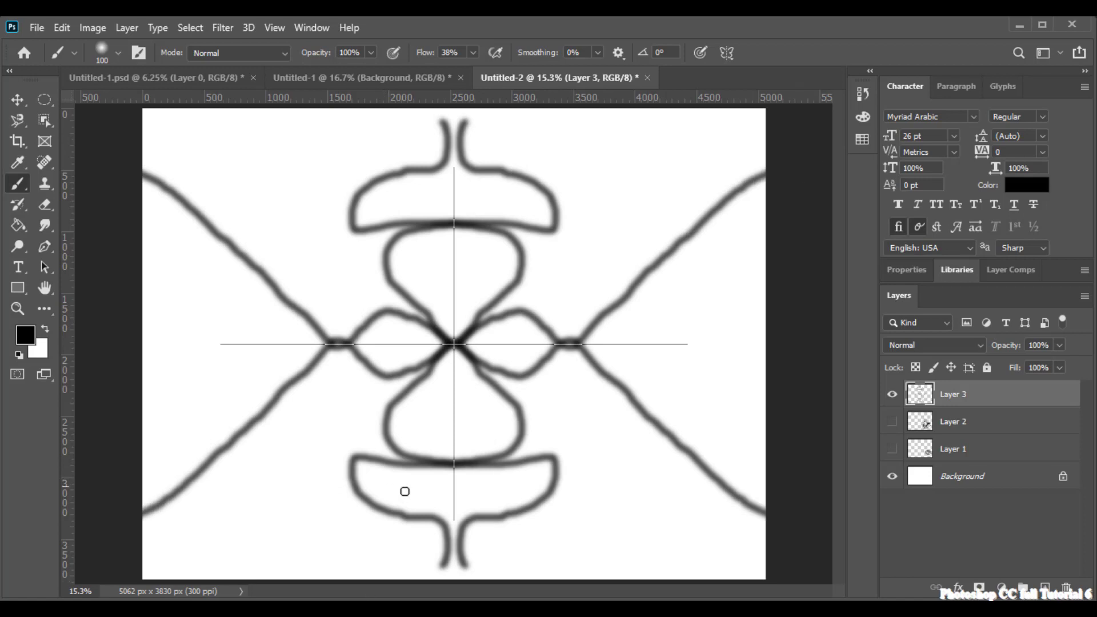
click(17, 99)
mouse_move(521, 229)
mouse_down()
mouse_move(494, 280)
mouse_move(574, 286)
mouse_move(539, 242)
mouse_move(547, 253)
mouse_up()
key(ctrl+z)
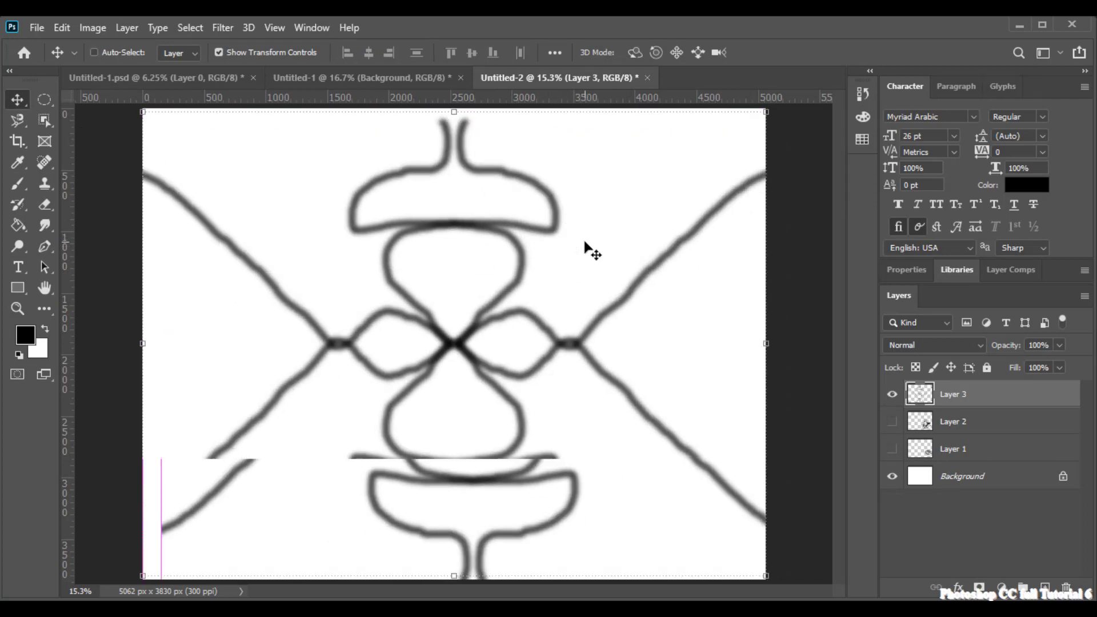
key(ctrl+z)
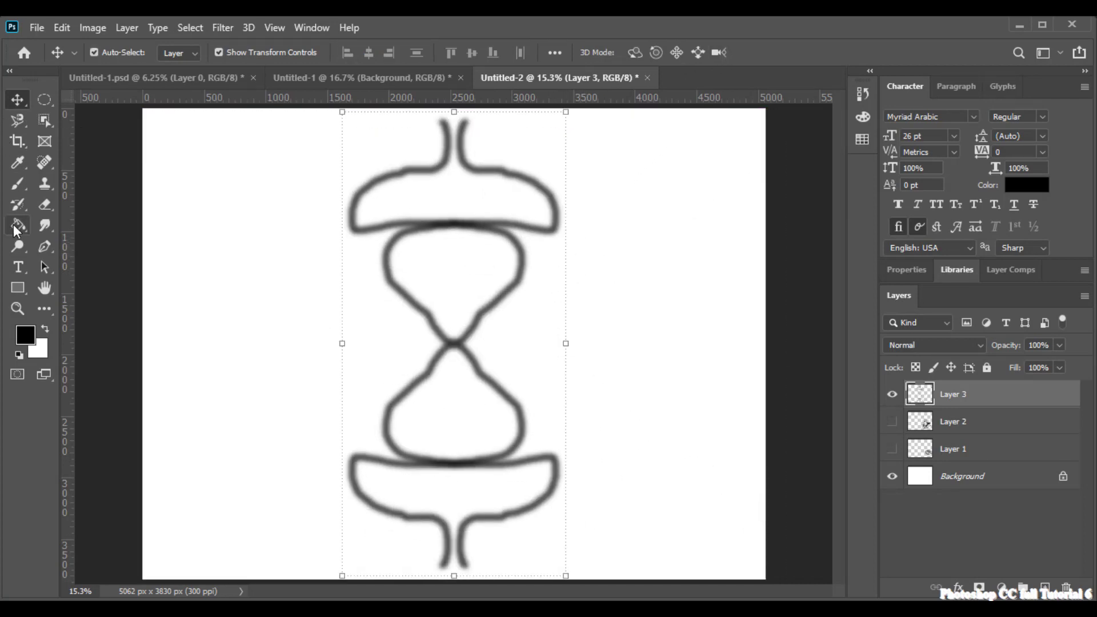
- Set the Brush tool's paint symmetry to Radial with 12 segments and accept its placement centred on the canvas
click(17, 186)
click(726, 50)
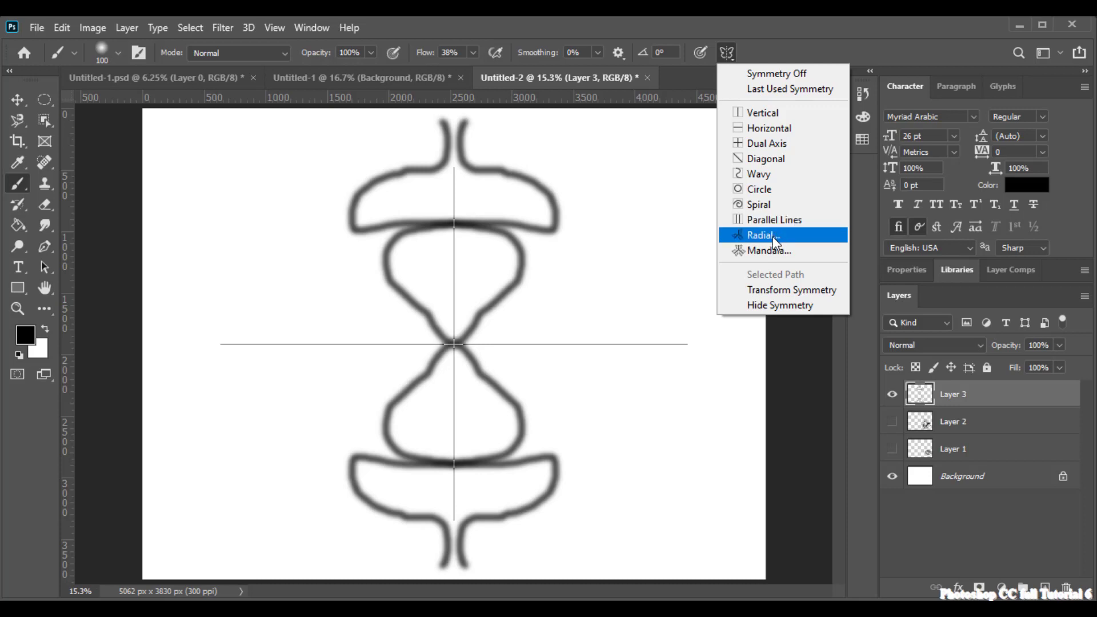
click(773, 235)
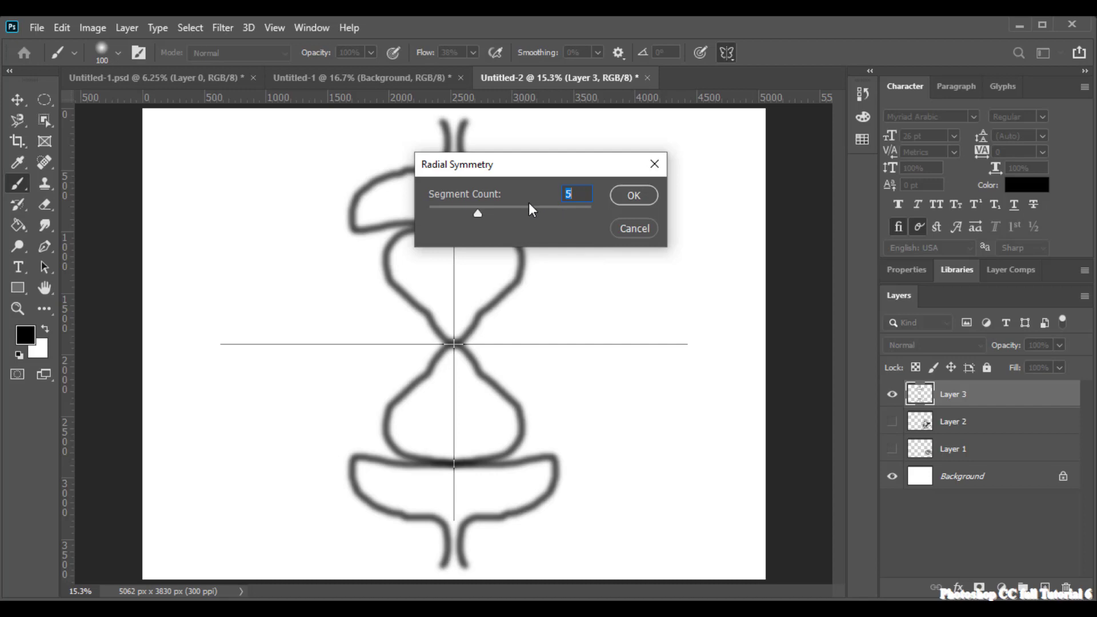
drag(591, 213, 572, 213)
key(Return)
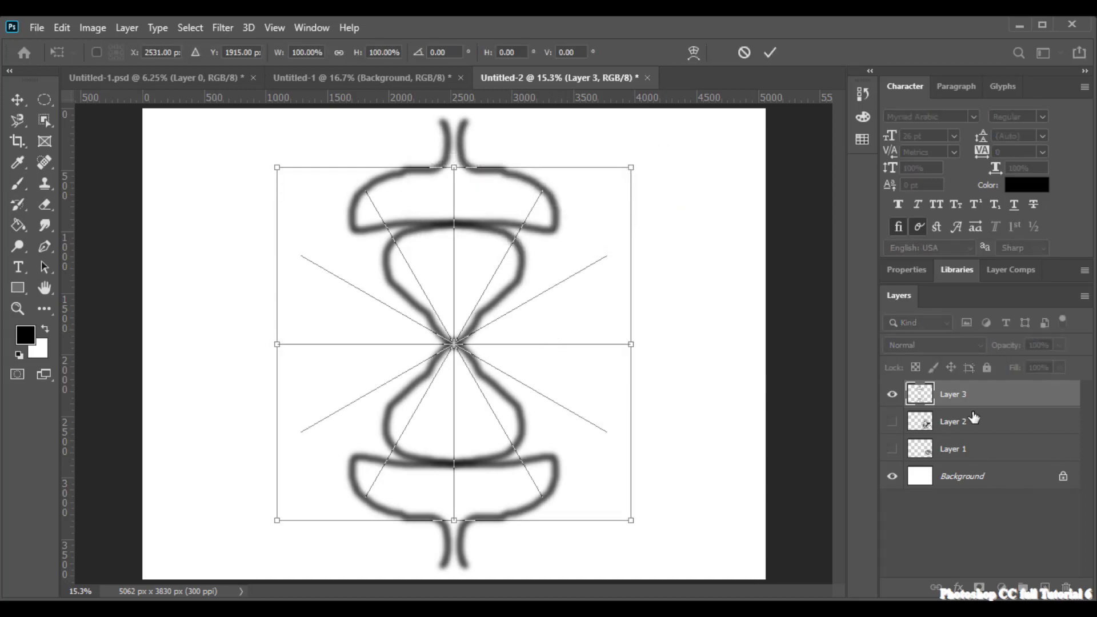
key(b)
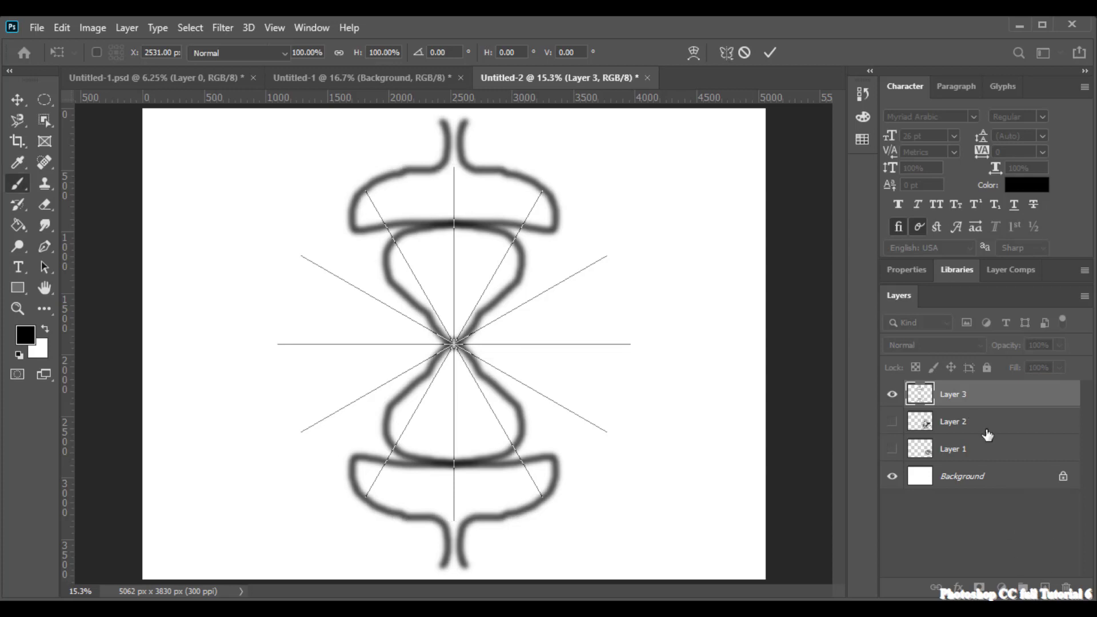
- Add a new layer for the radial design and hide Layer 3
click(1045, 588)
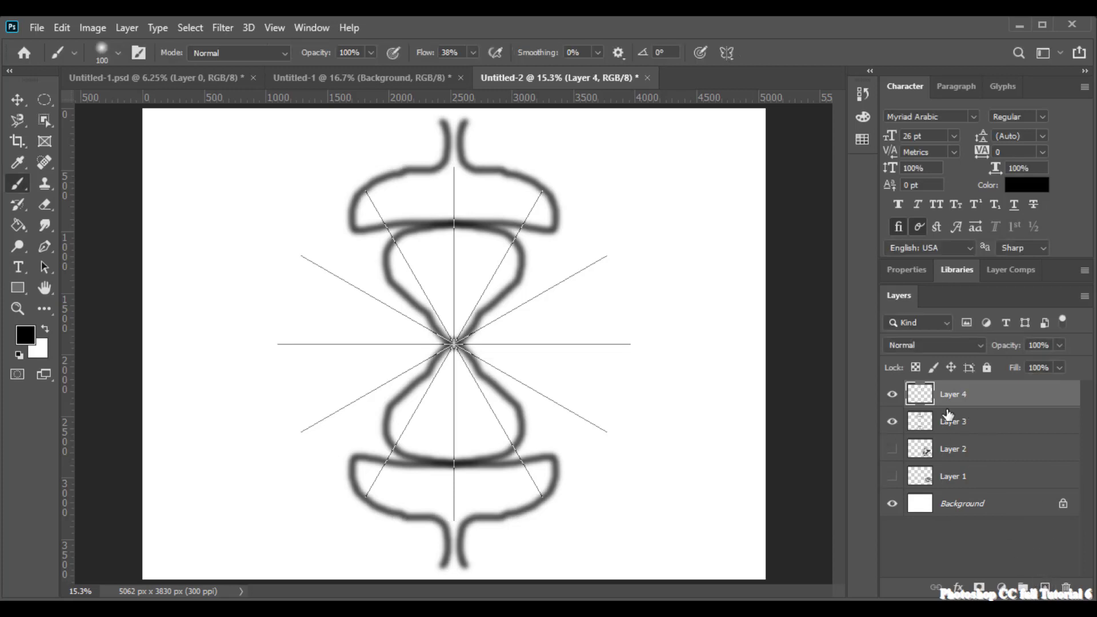
click(890, 423)
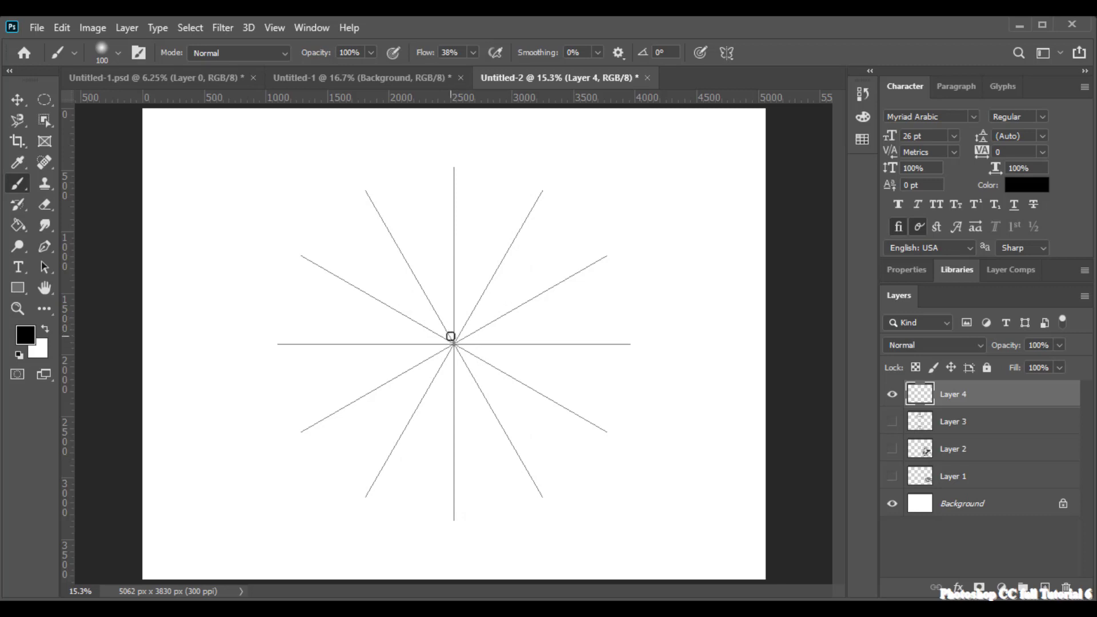
- Paint test strokes outward from the radial centre, ending in a wavy hooked arm, and undo them
drag(451, 341, 464, 280)
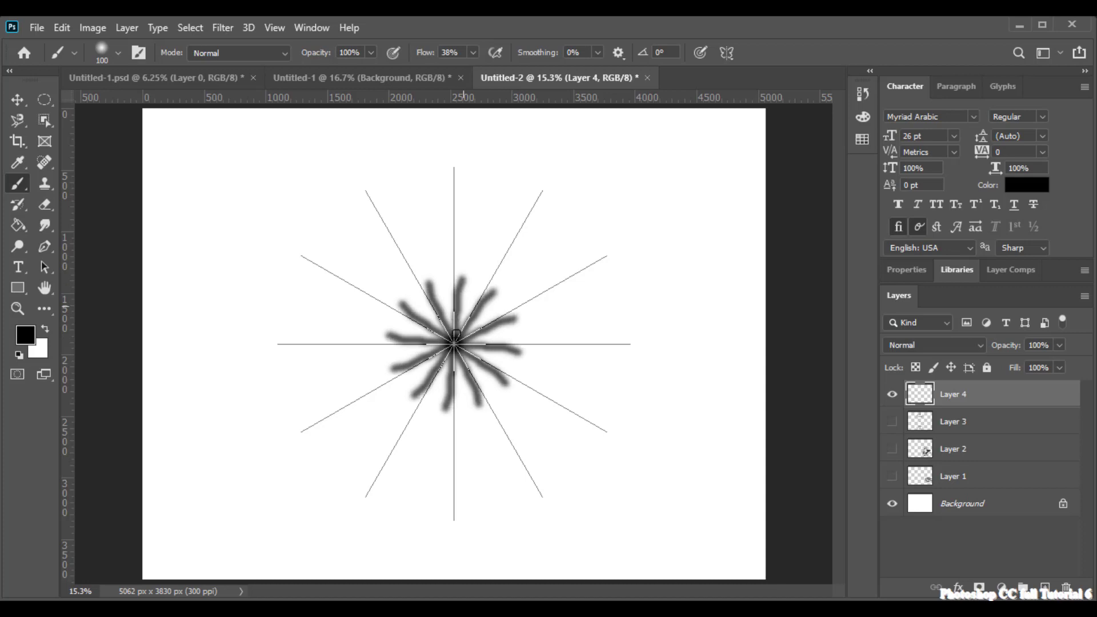
key(ctrl+z)
drag(455, 336, 478, 263)
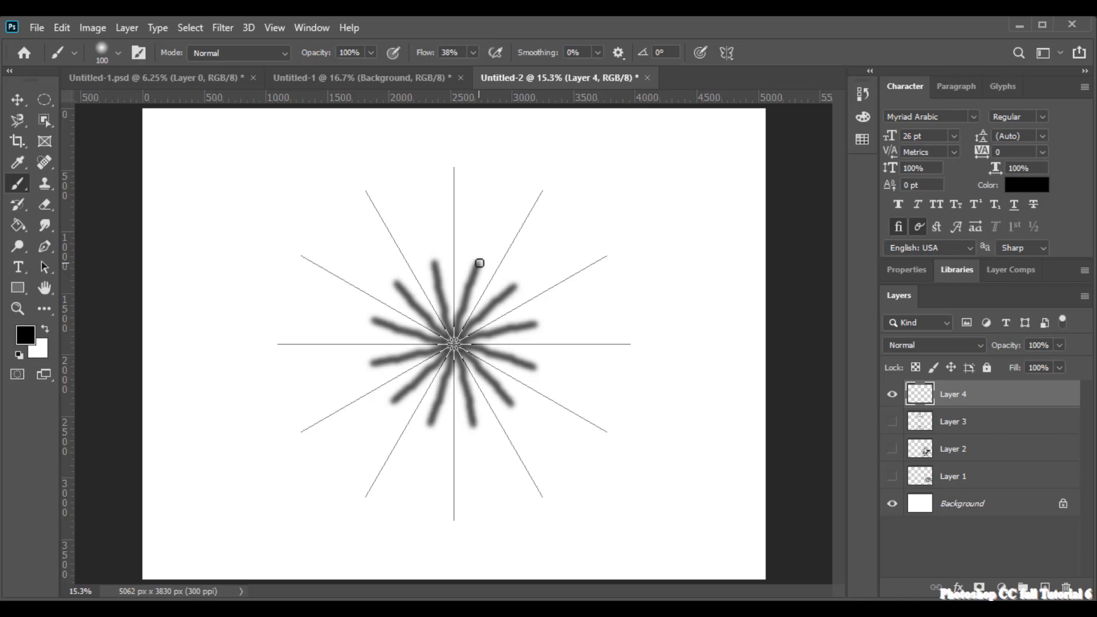
drag(479, 262, 482, 250)
mouse_move(513, 212)
mouse_down()
mouse_move(556, 176)
mouse_move(571, 188)
mouse_up()
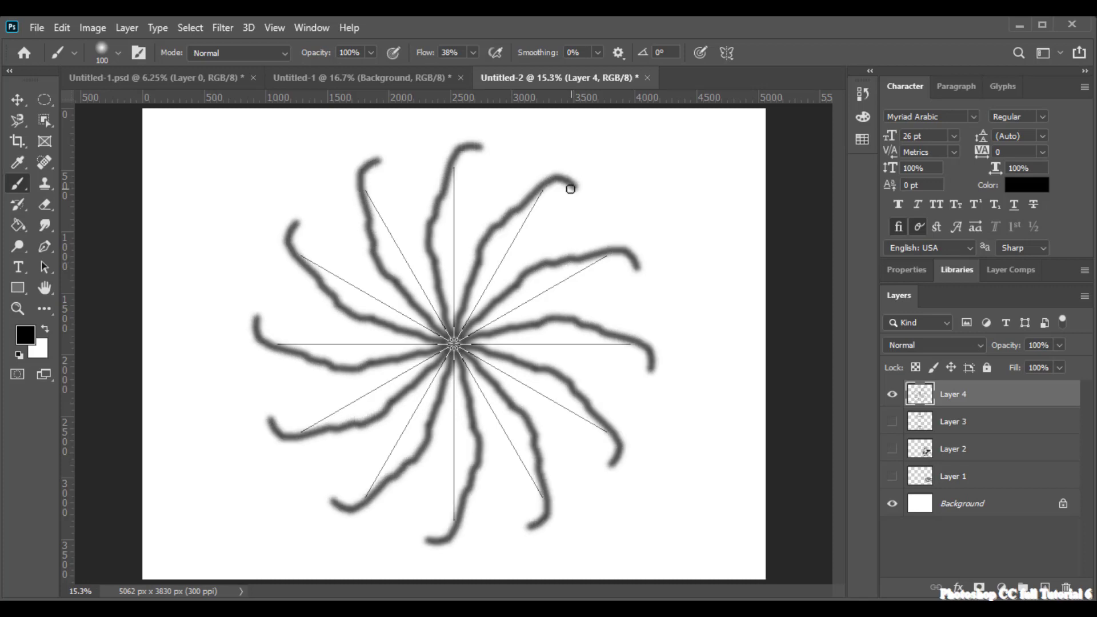
key(ctrl+z)
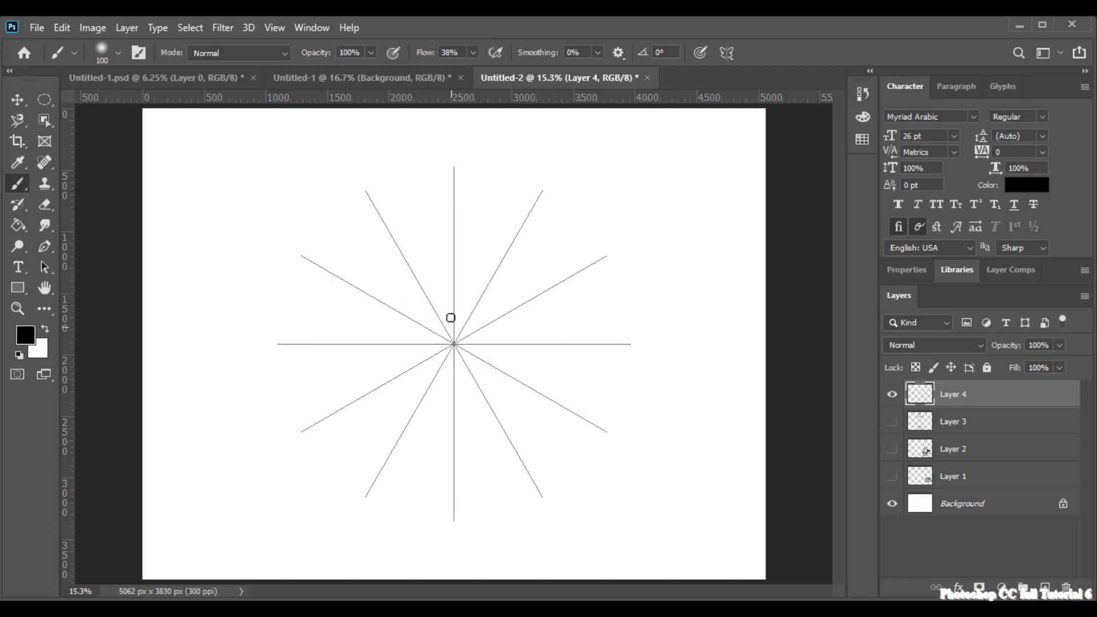
- Paint a winding outline from the radial centre towards the canvas edges, repeated in all segments, and minimize Photoshop to show the custom shapes image
mouse_move(455, 327)
mouse_down()
mouse_move(424, 279)
mouse_move(429, 252)
mouse_move(511, 211)
mouse_move(499, 183)
mouse_move(434, 169)
mouse_move(451, 157)
mouse_move(583, 150)
mouse_move(588, 140)
mouse_move(524, 118)
mouse_move(482, 118)
mouse_move(488, 130)
mouse_up()
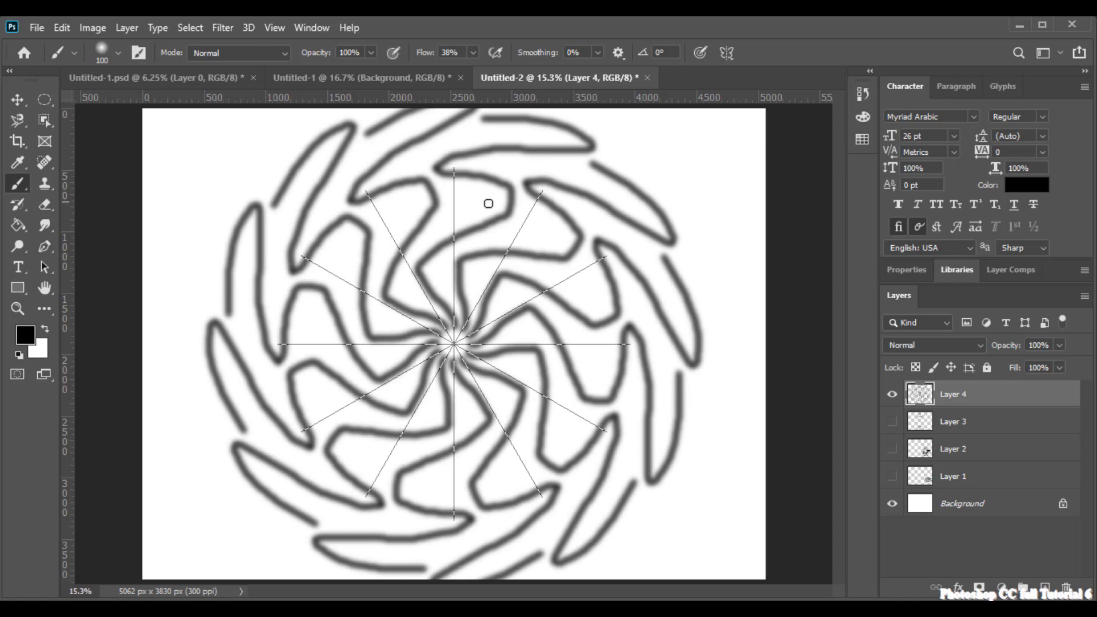
click(1020, 26)
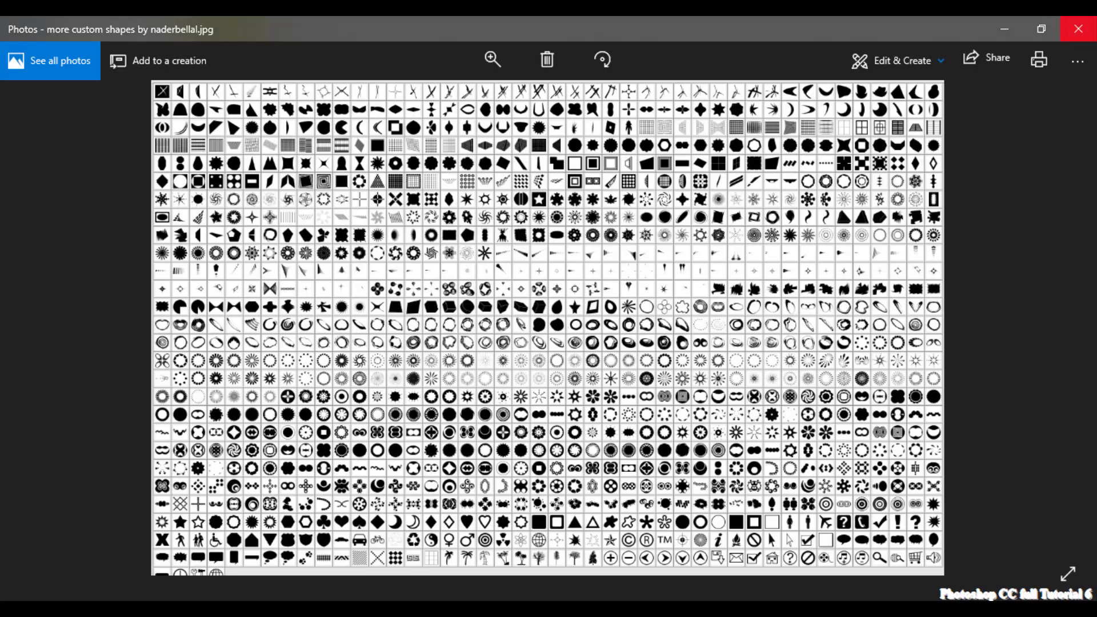